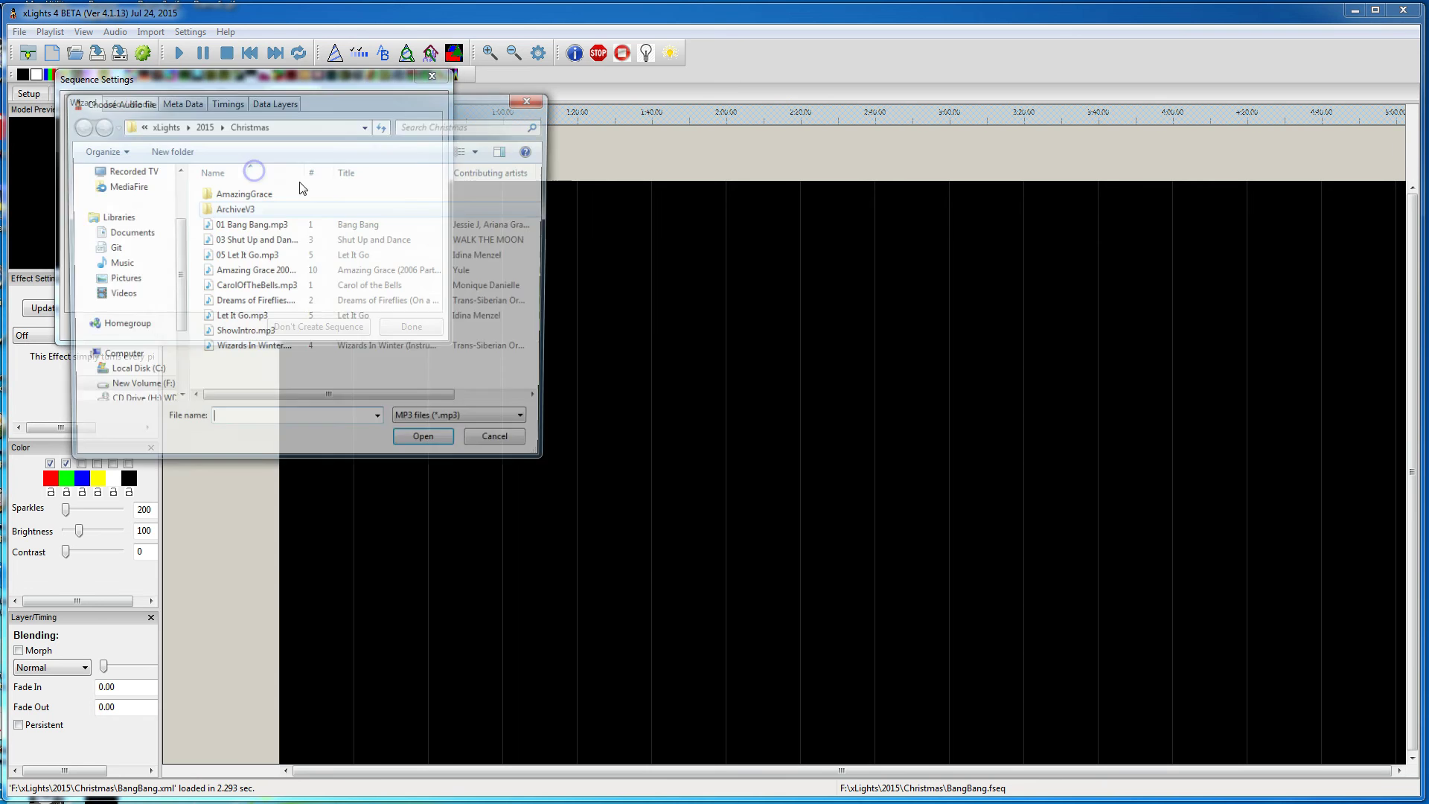
Load 05 Let It Go.mp3 as the audio for a new sequence and finish the sequence setup.
{"action": "double_click", "coordinate": [261, 255]}
{"action": "left_click", "coordinate": [261, 205]}
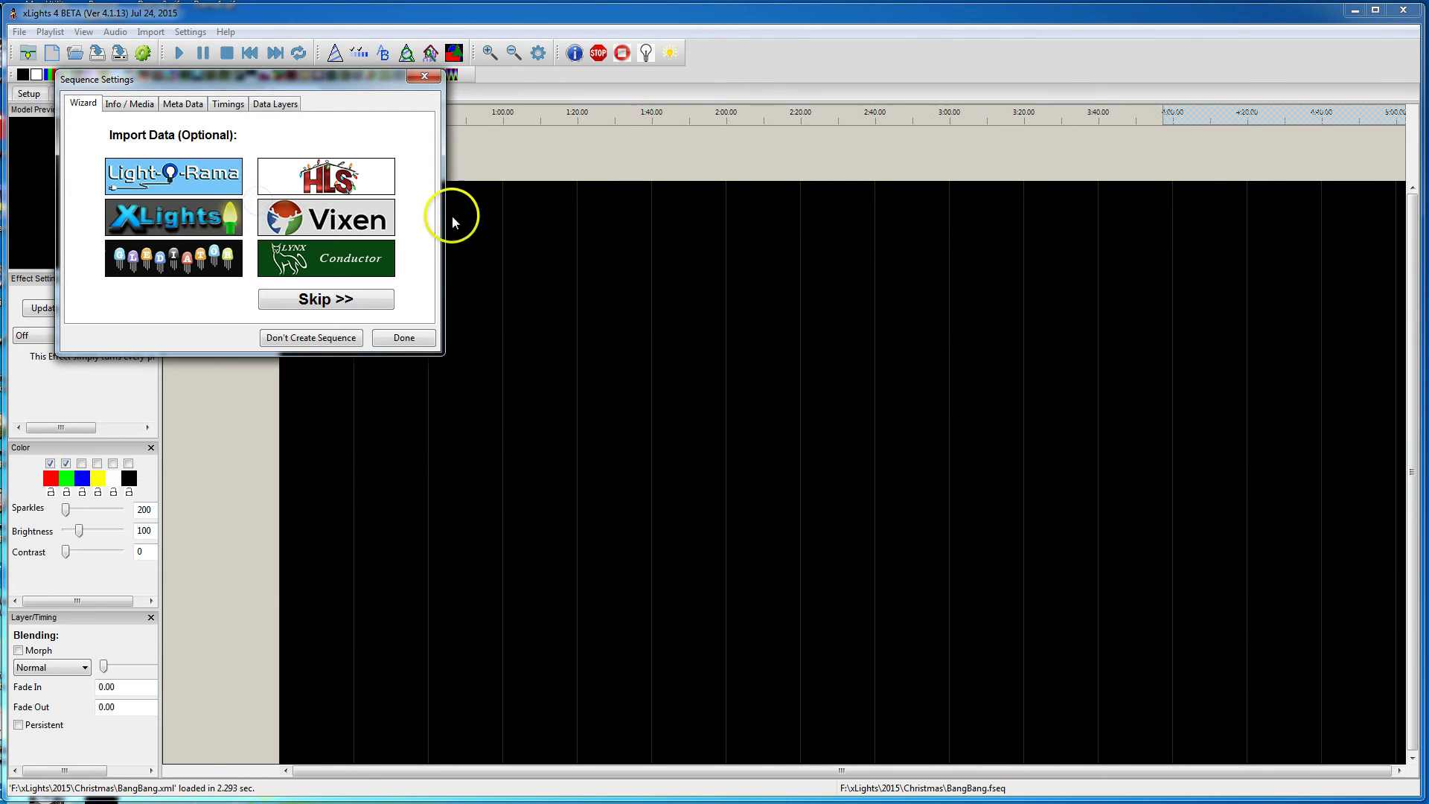
{"action": "left_click", "coordinate": [394, 337]}
{"action": "left_click", "coordinate": [313, 238]}
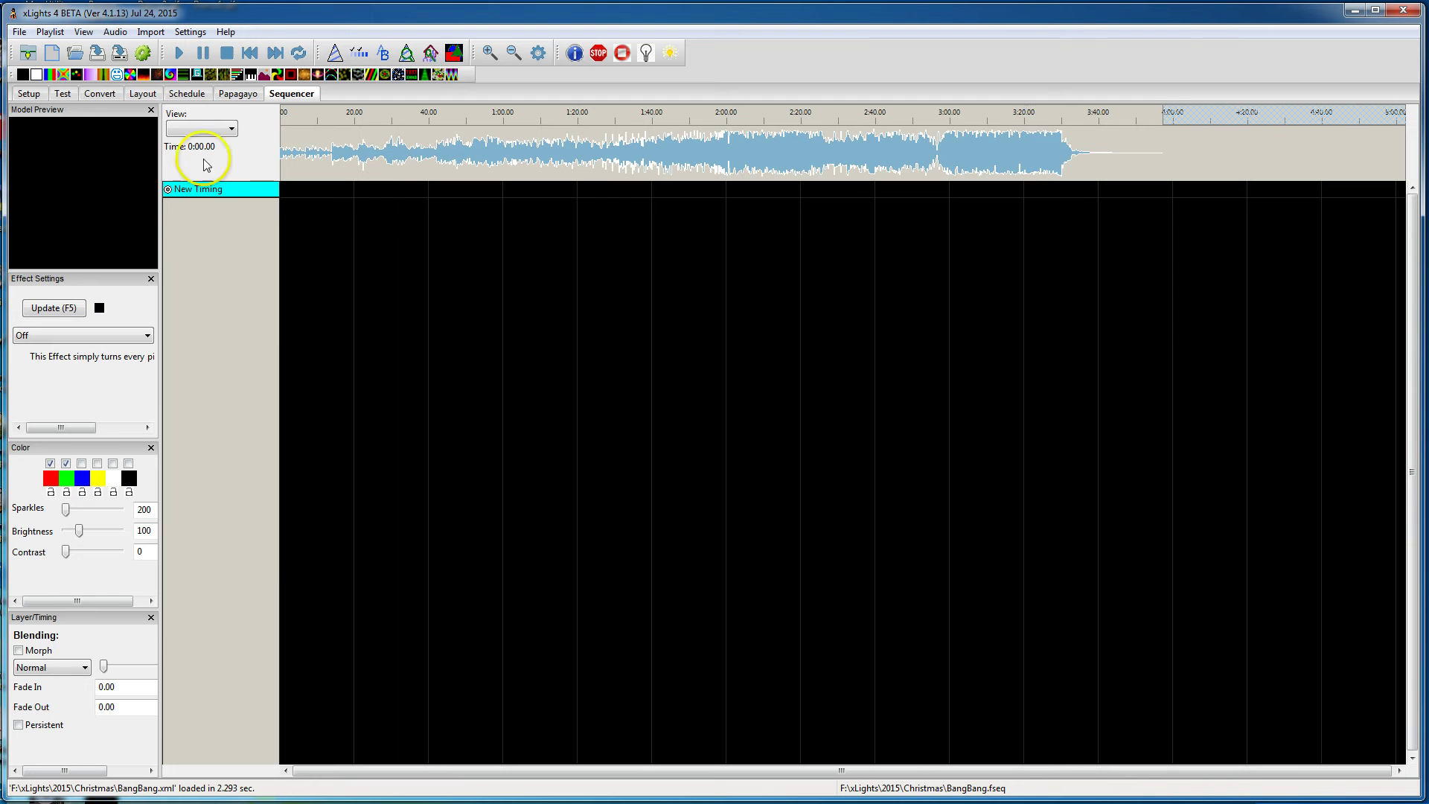
Show the Everything view and add the New Timing track to the displayed sequence elements.
{"action": "left_click", "coordinate": [232, 131]}
{"action": "left_click", "coordinate": [211, 154]}
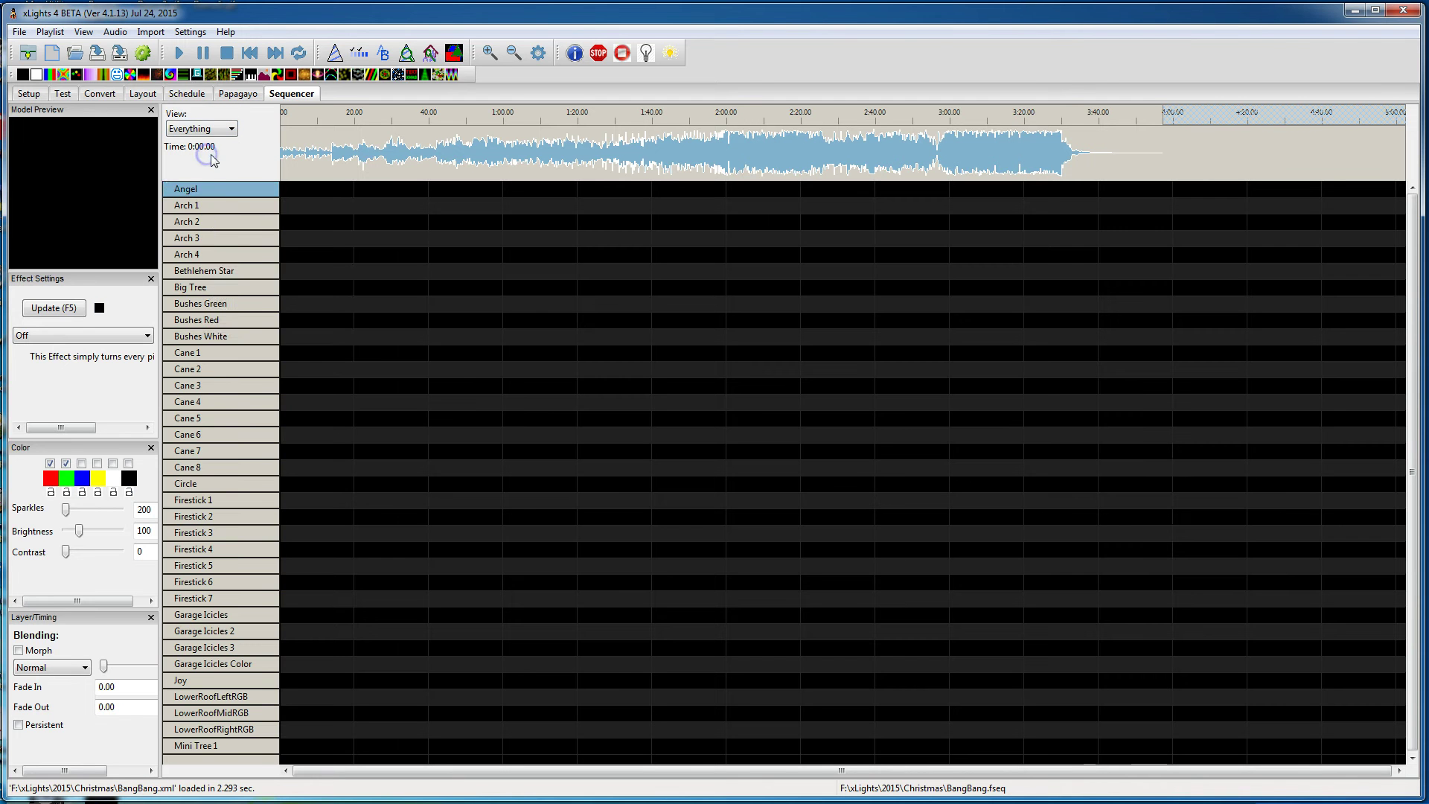
{"action": "right_click", "coordinate": [211, 213]}
{"action": "left_click", "coordinate": [320, 332]}
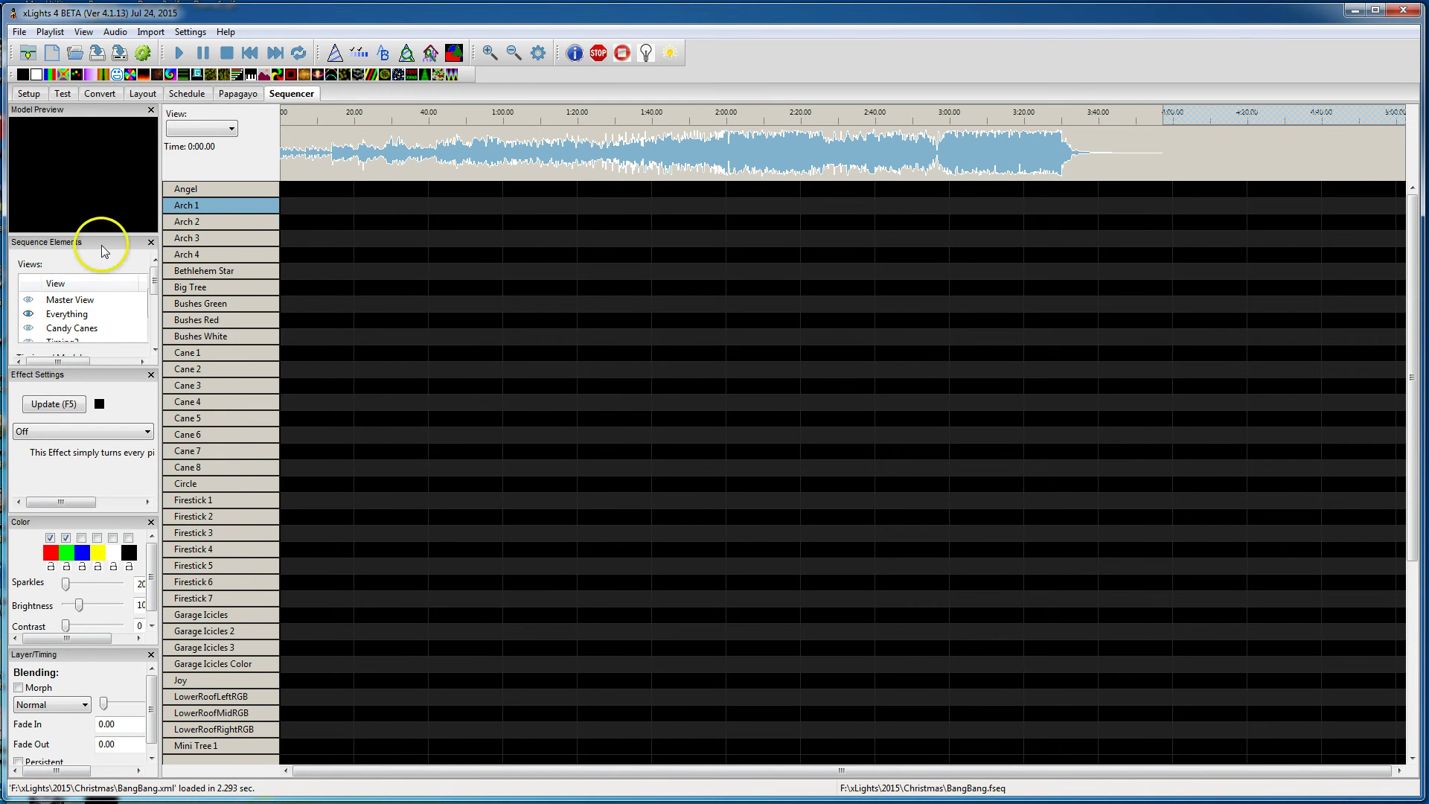
{"action": "left_click_drag", "start_coordinate": [101, 253], "coordinate": [398, 318]}
{"action": "left_click", "coordinate": [512, 479]}
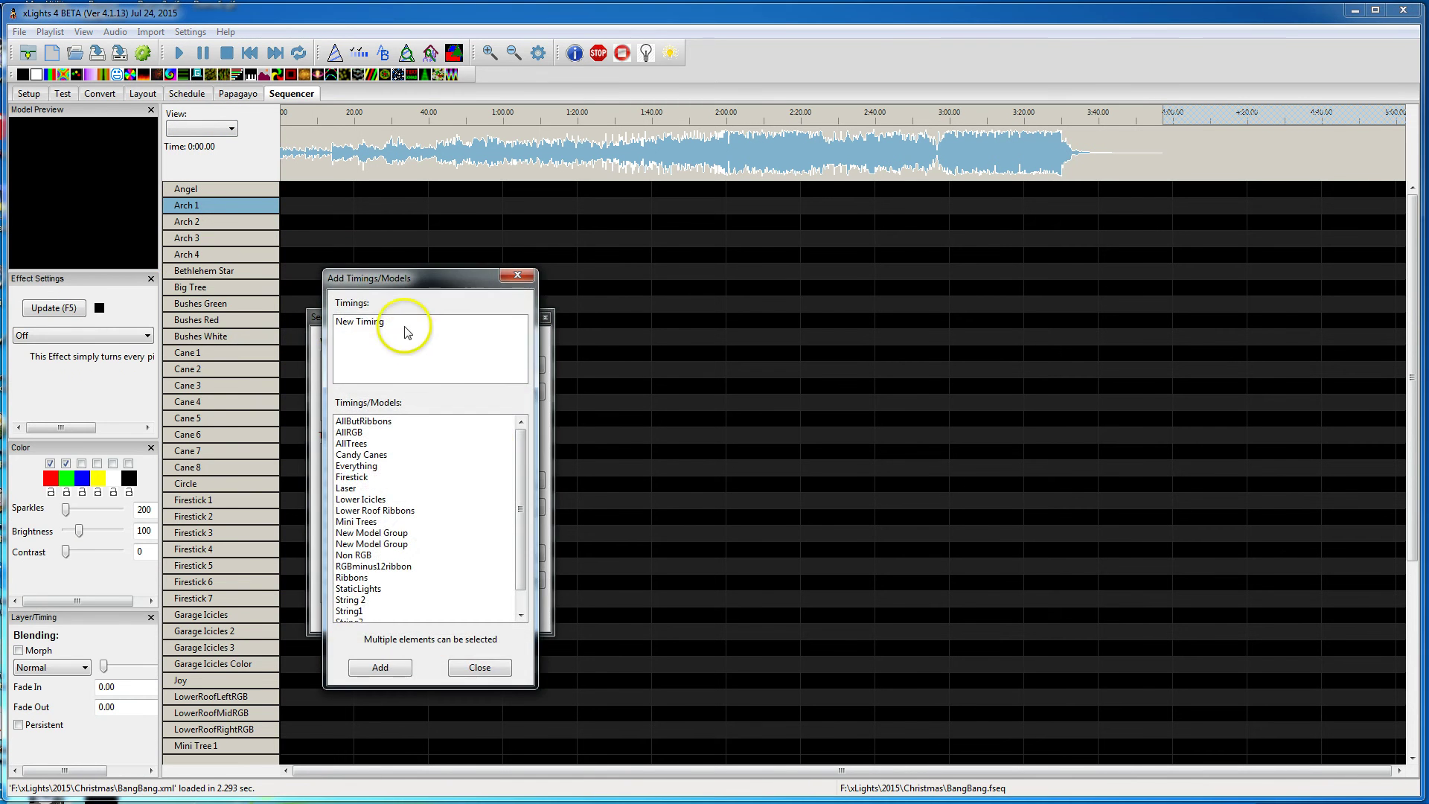
{"action": "left_click", "coordinate": [379, 321]}
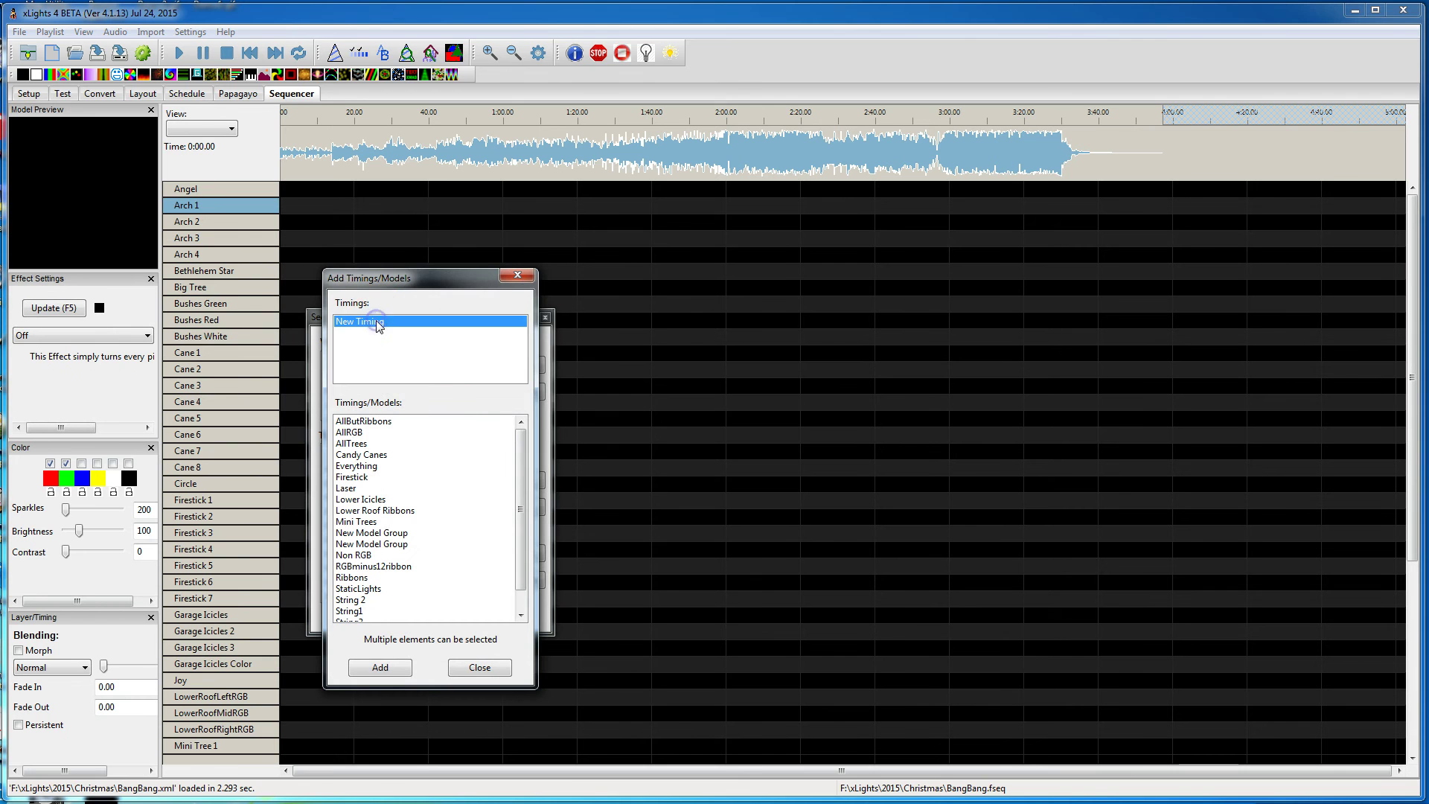
{"action": "left_click", "coordinate": [379, 665]}
{"action": "left_click", "coordinate": [544, 317]}
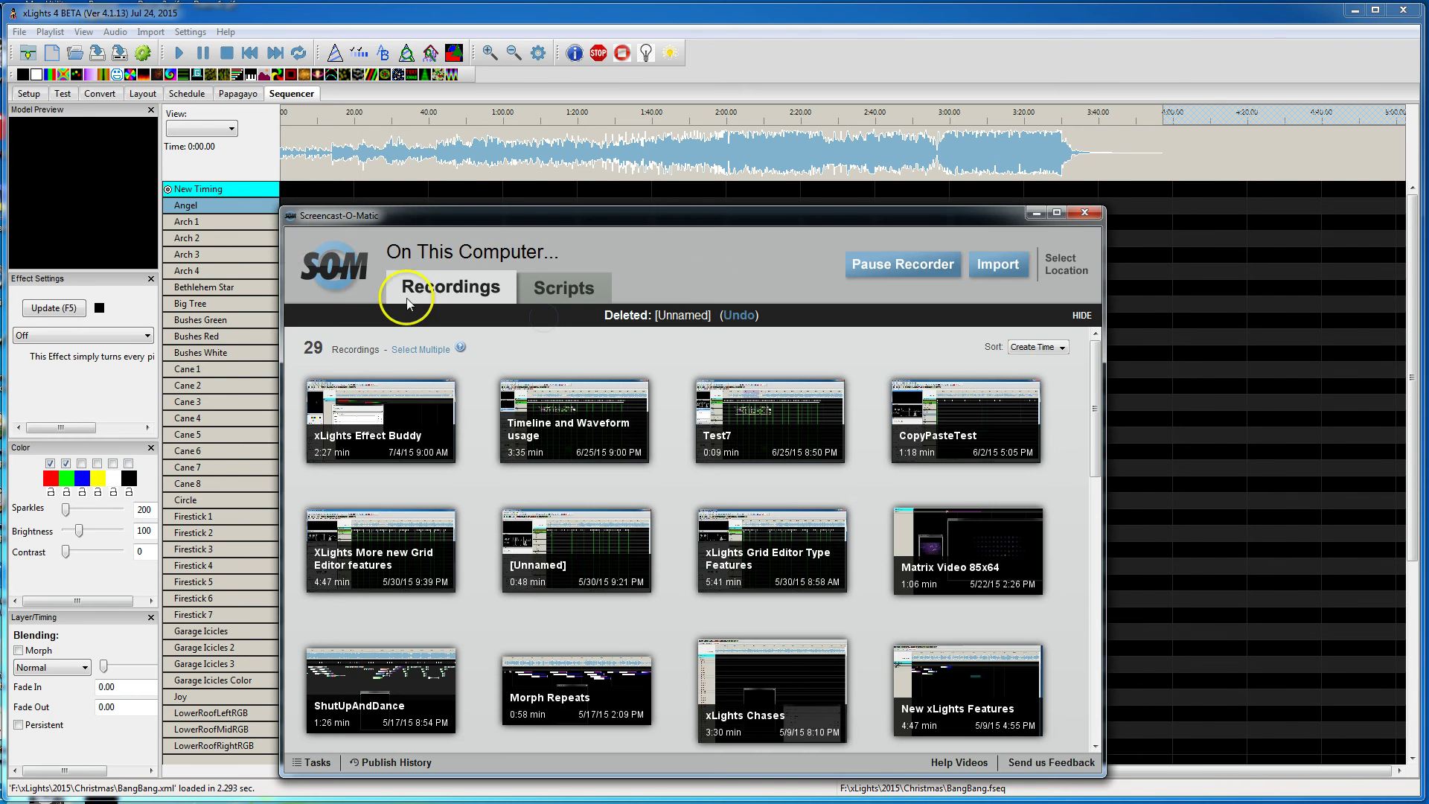
{"action": "left_click", "coordinate": [1080, 221]}
Rename the New Timing track to Lyrics in the sequence's timing settings.
{"action": "left_click", "coordinate": [189, 32]}
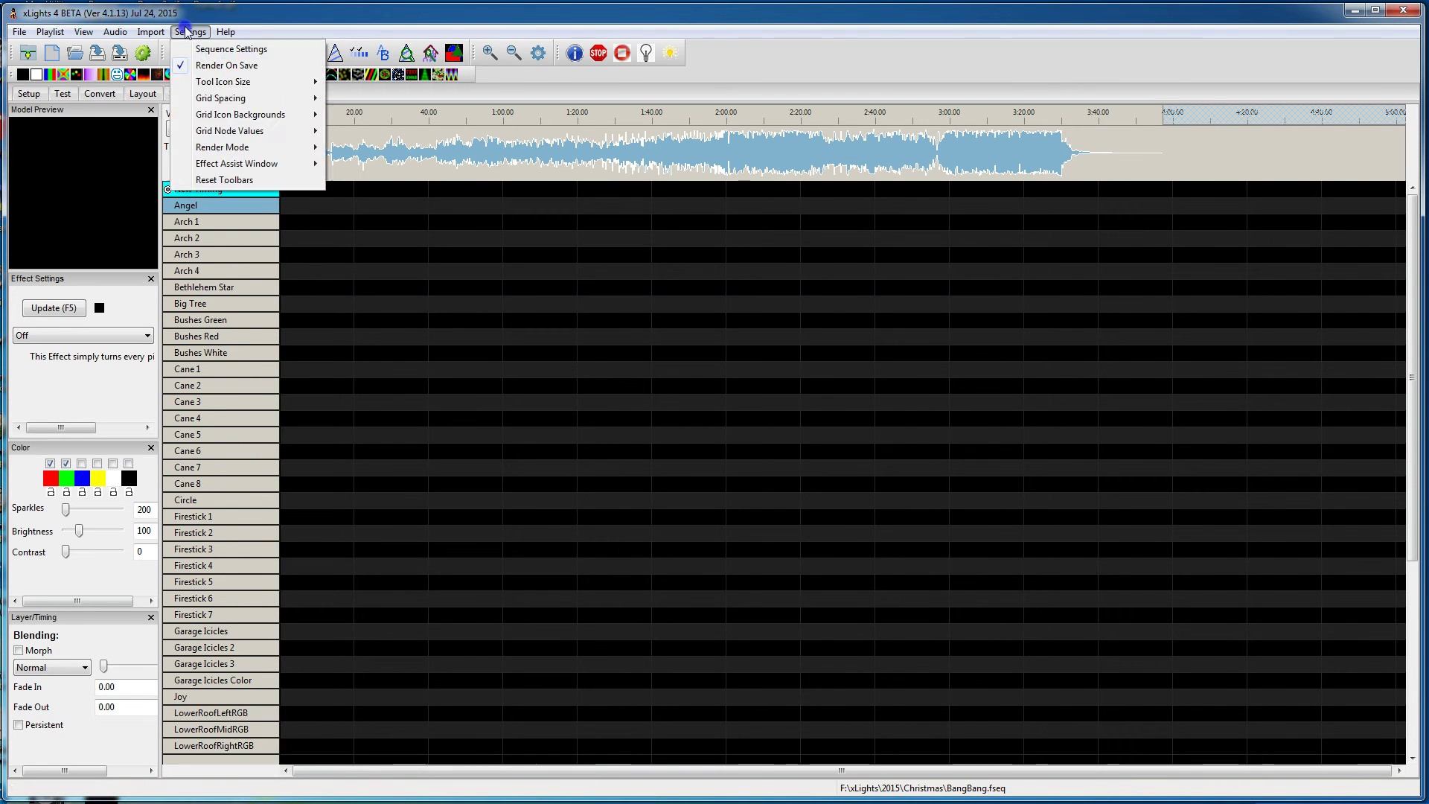
{"action": "left_click", "coordinate": [230, 49]}
{"action": "left_click", "coordinate": [192, 103]}
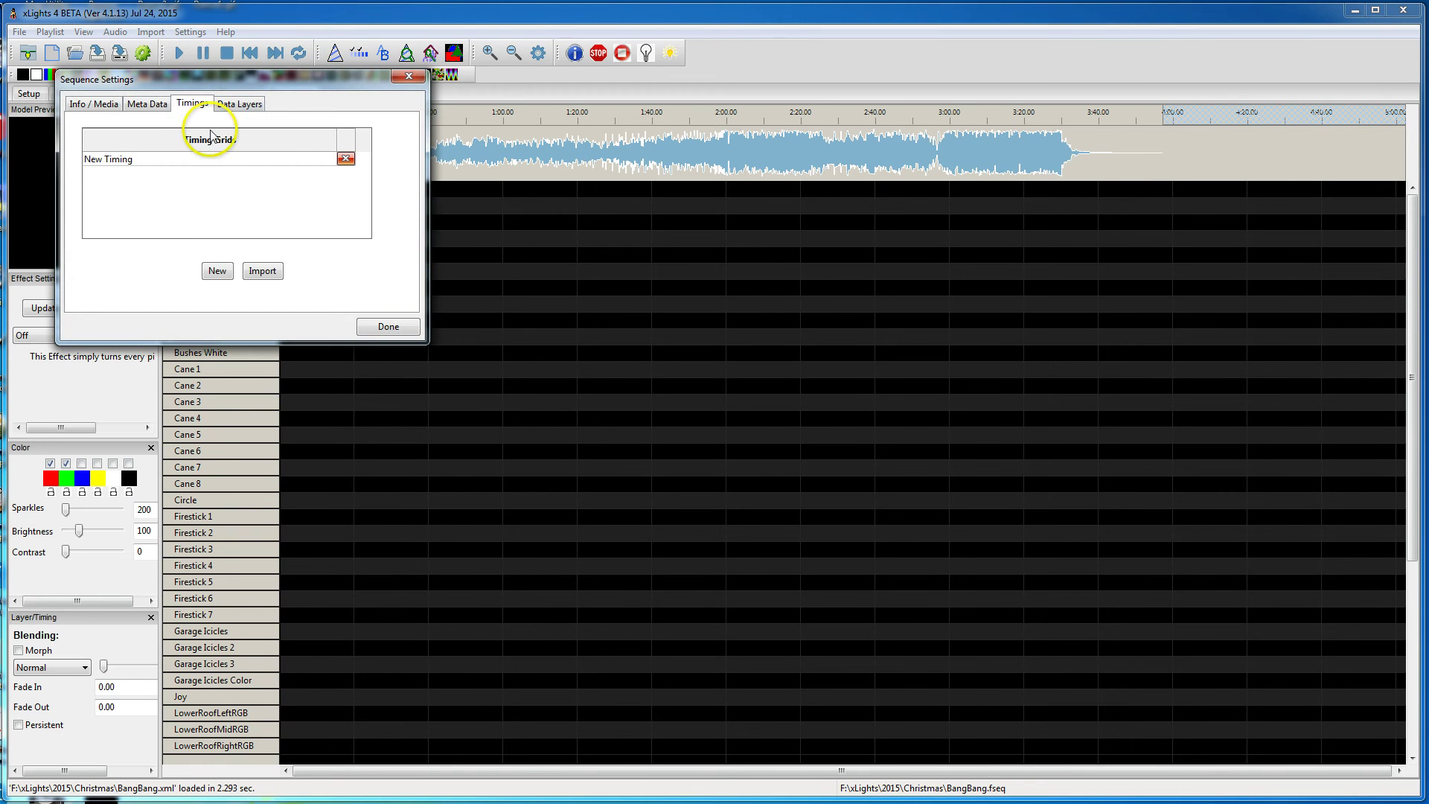
{"action": "double_click", "coordinate": [138, 166]}
{"action": "left_click", "coordinate": [144, 163]}
{"action": "left_click", "coordinate": [387, 327]}
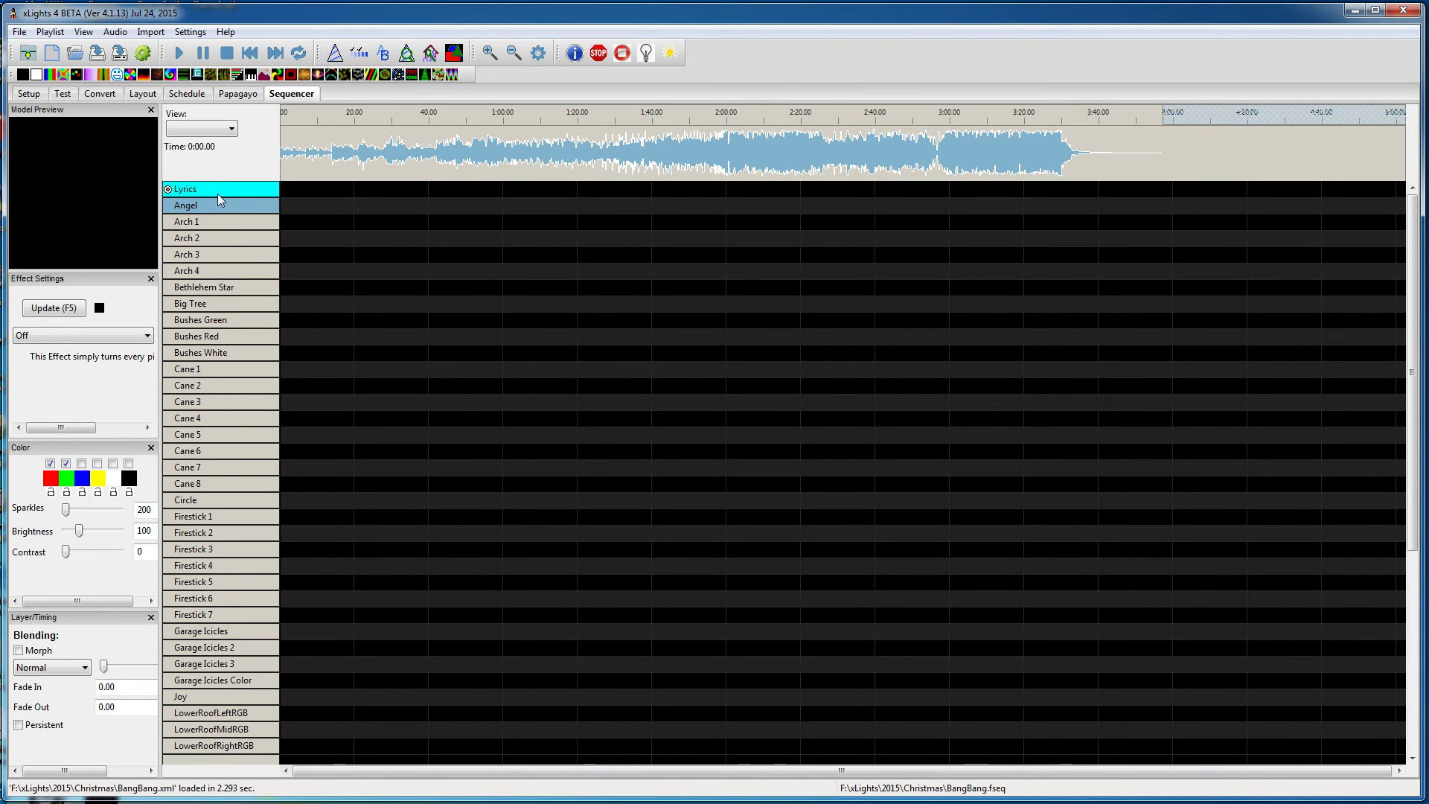
Switch to the browser, copy the selected Let It Go lyrics from the azlyrics.com page, and return to xLights.
{"action": "key", "text": "alt+Tab"}
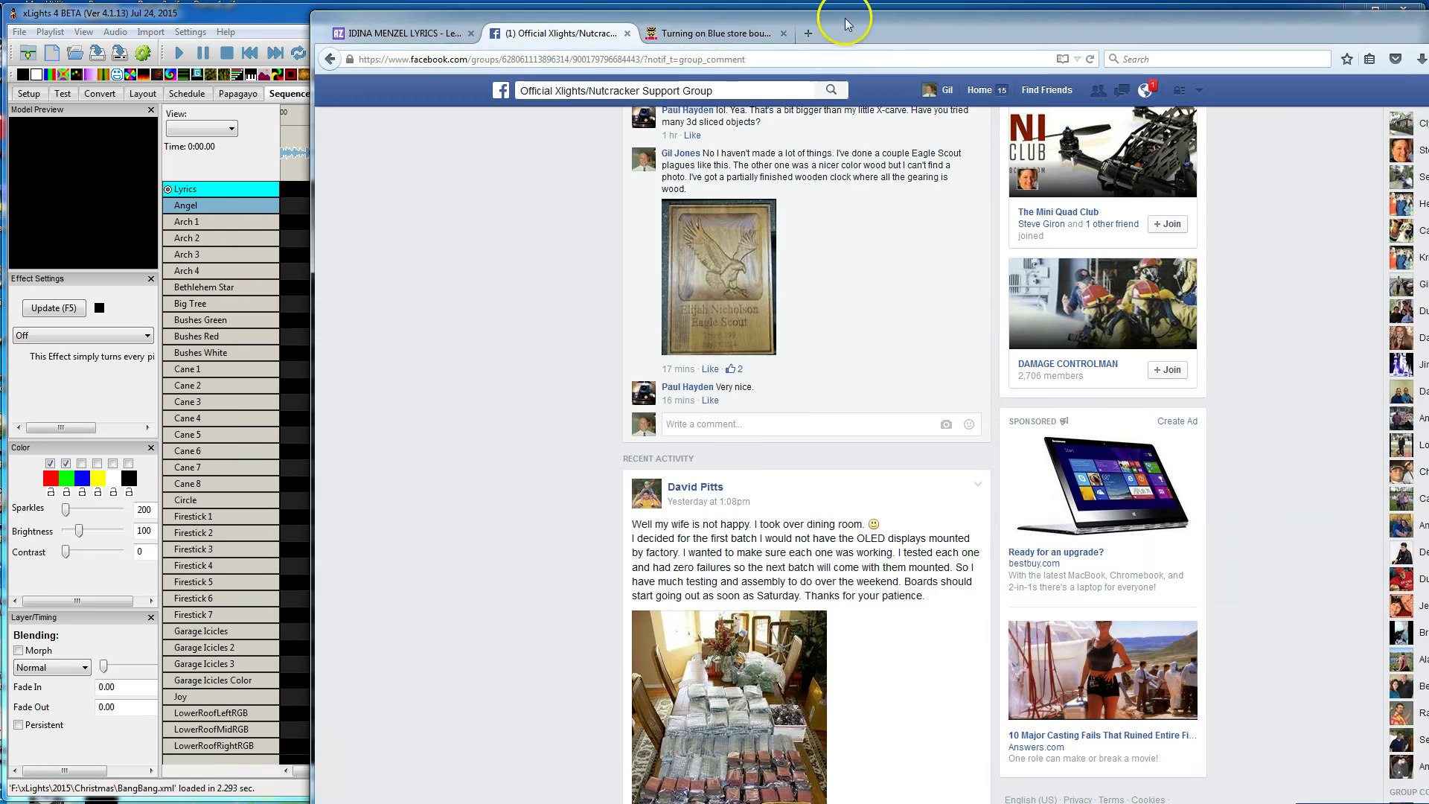
{"action": "left_click", "coordinate": [669, 33]}
{"action": "left_click", "coordinate": [337, 36]}
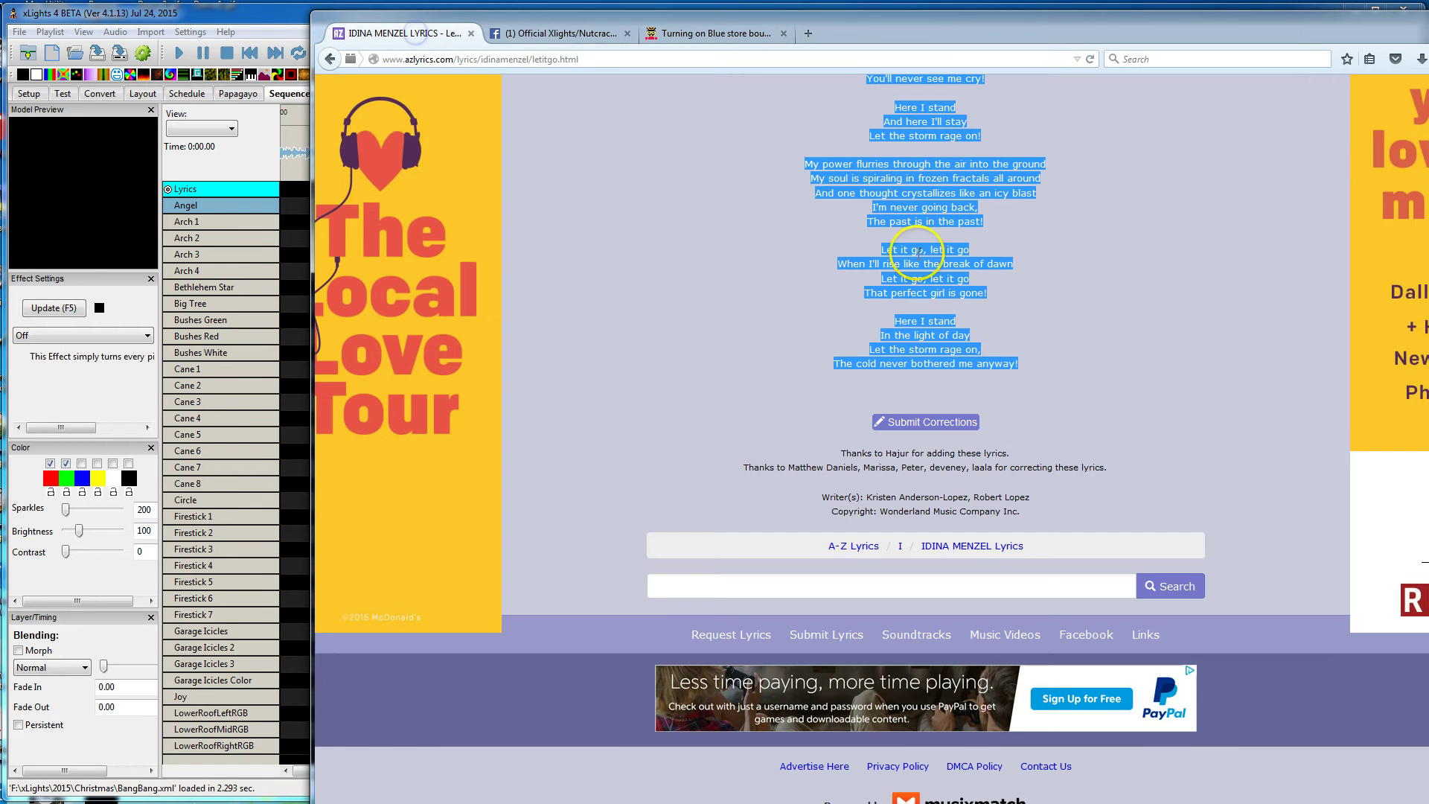
{"action": "right_click", "coordinate": [942, 185]}
{"action": "left_click", "coordinate": [973, 194]}
{"action": "key", "text": "alt+Tab"}
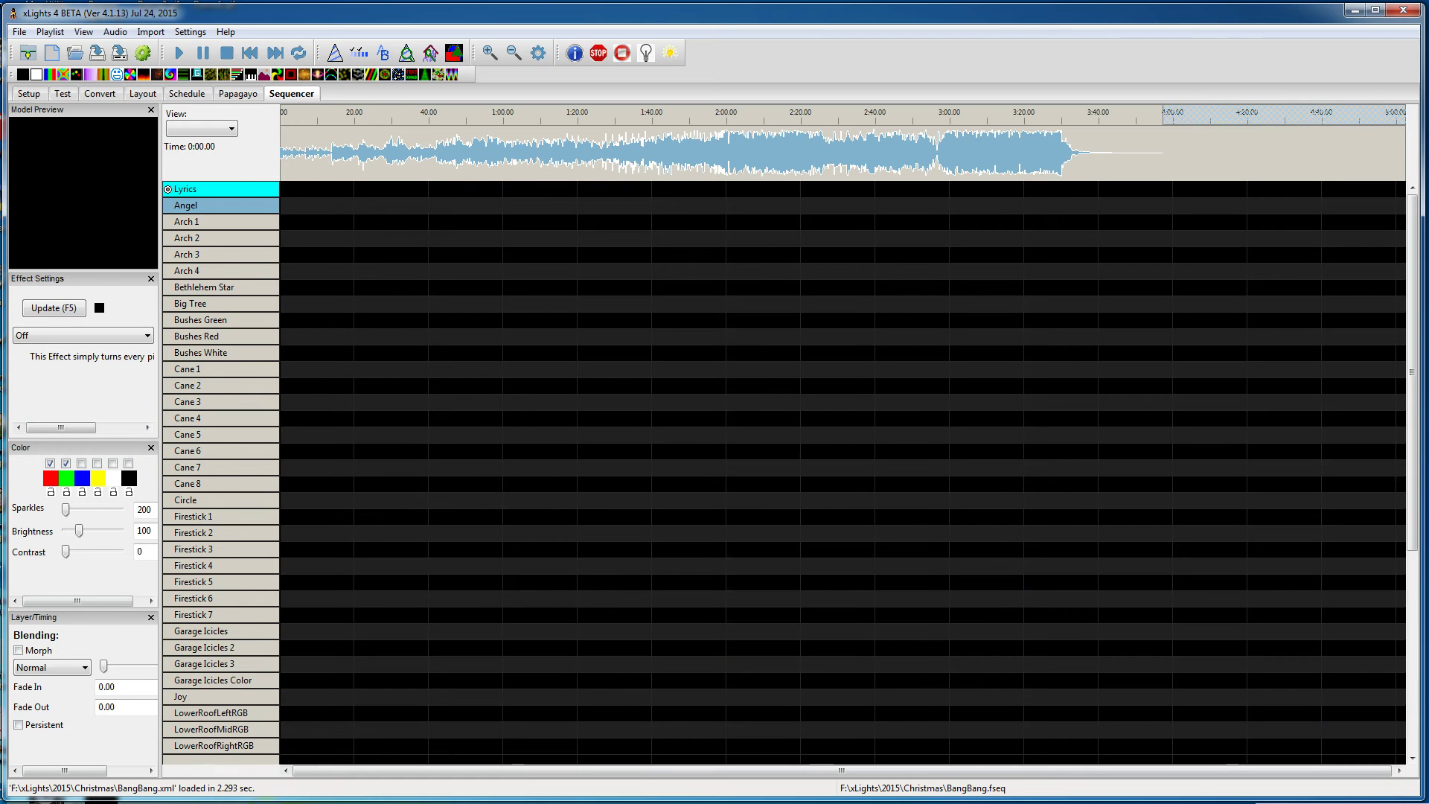
Import the copied song lyrics into the Lyrics timing track.
{"action": "right_click", "coordinate": [219, 189]}
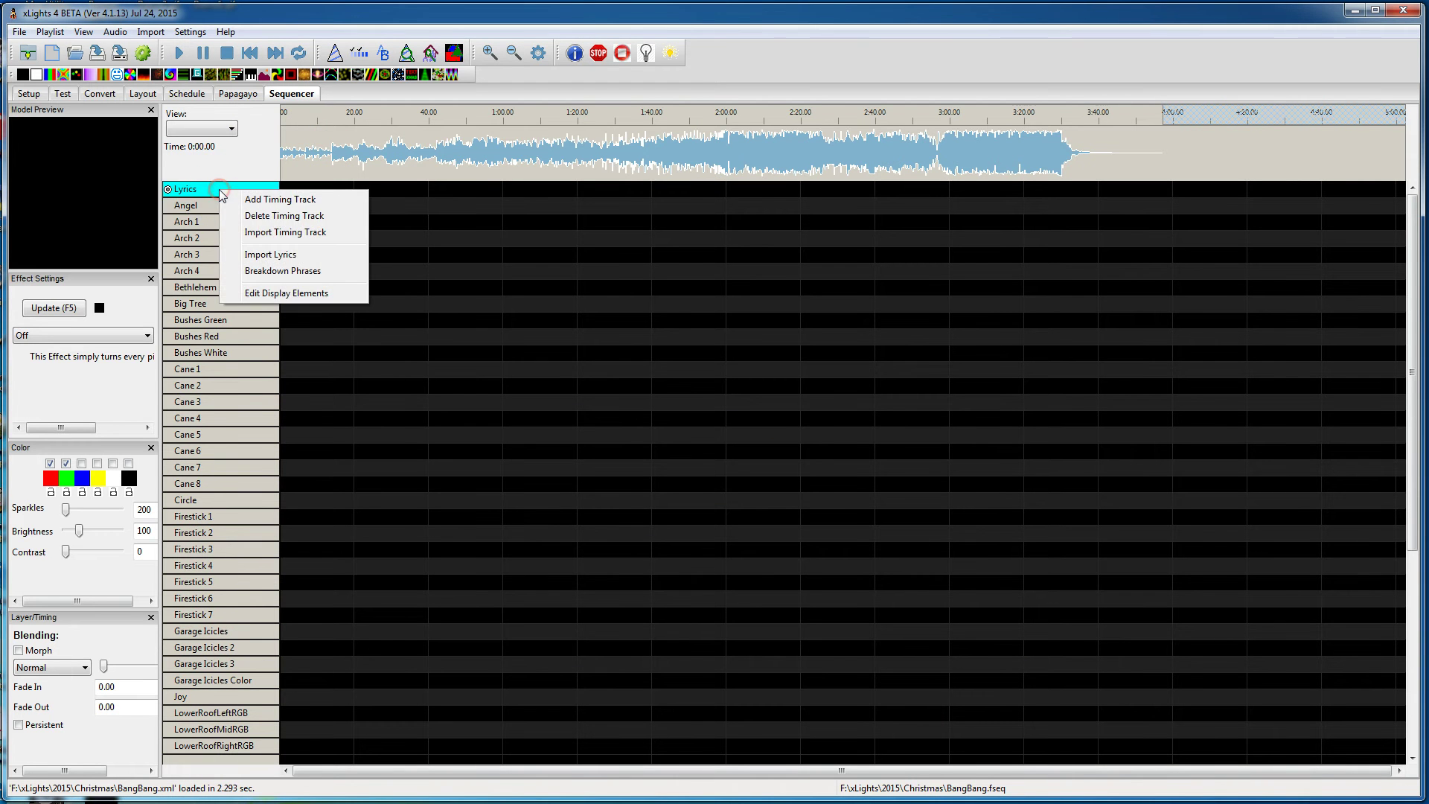
{"action": "left_click", "coordinate": [267, 254]}
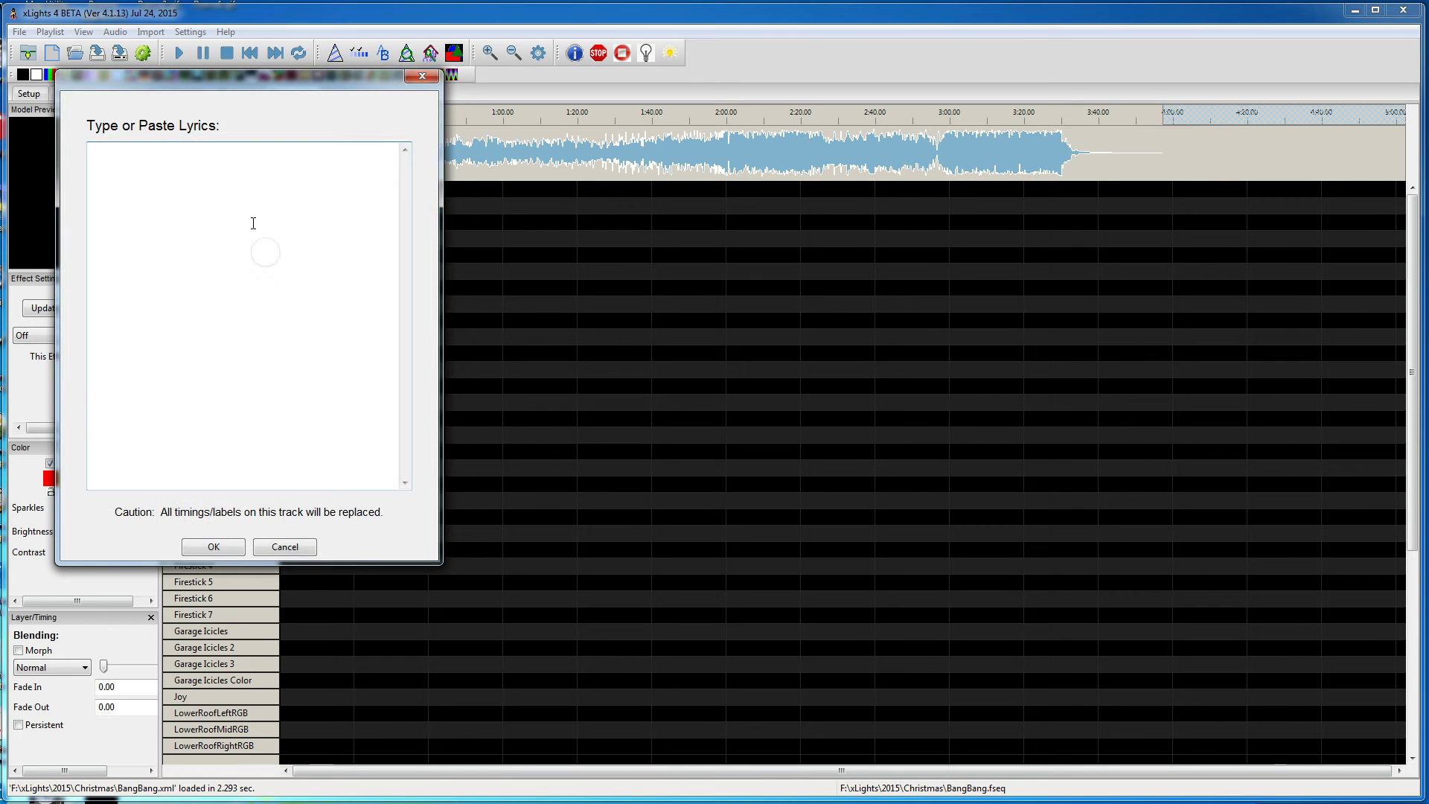
{"action": "left_click", "coordinate": [253, 223]}
{"action": "key", "text": "ctrl+v"}
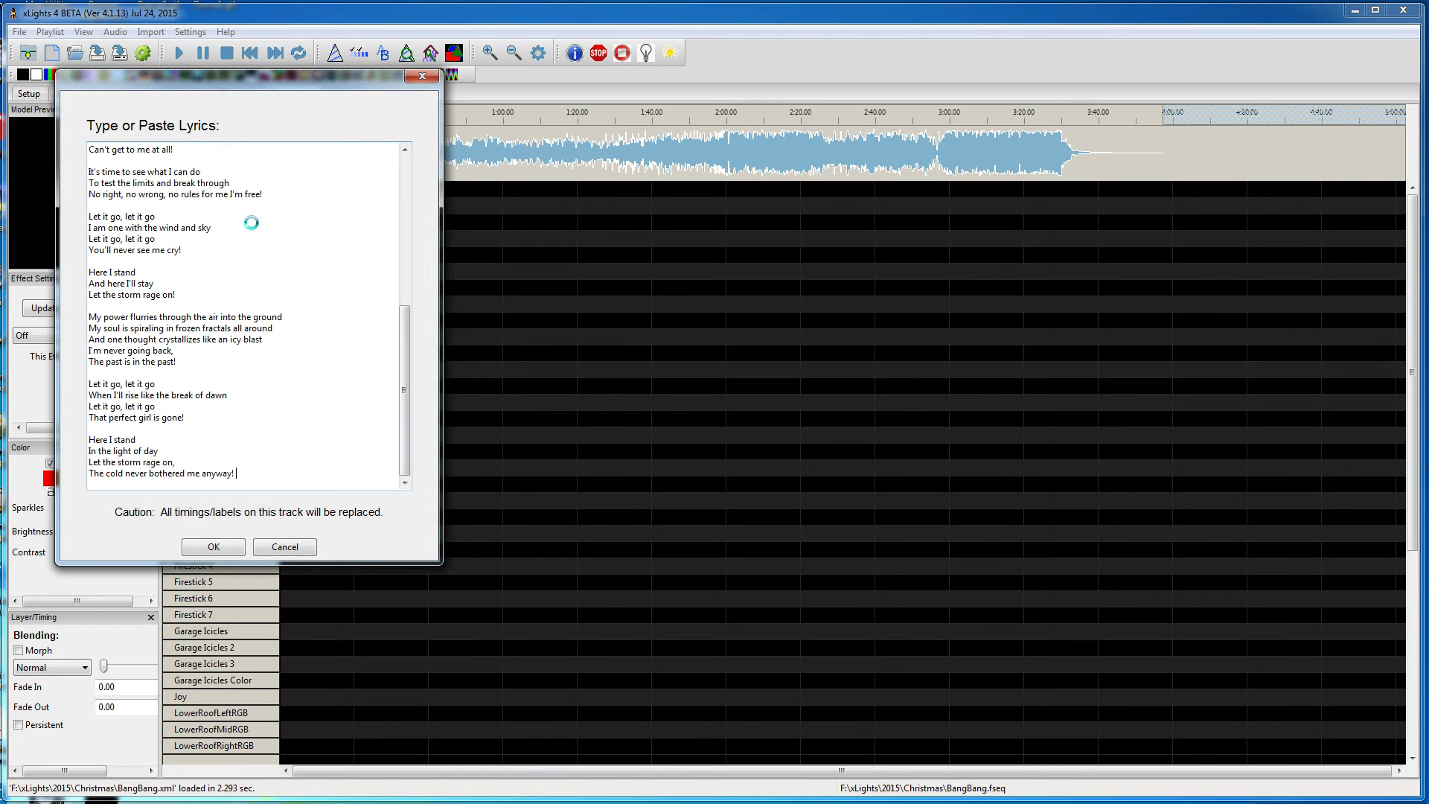
{"action": "left_click_drag", "start_coordinate": [389, 335], "coordinate": [377, 453]}
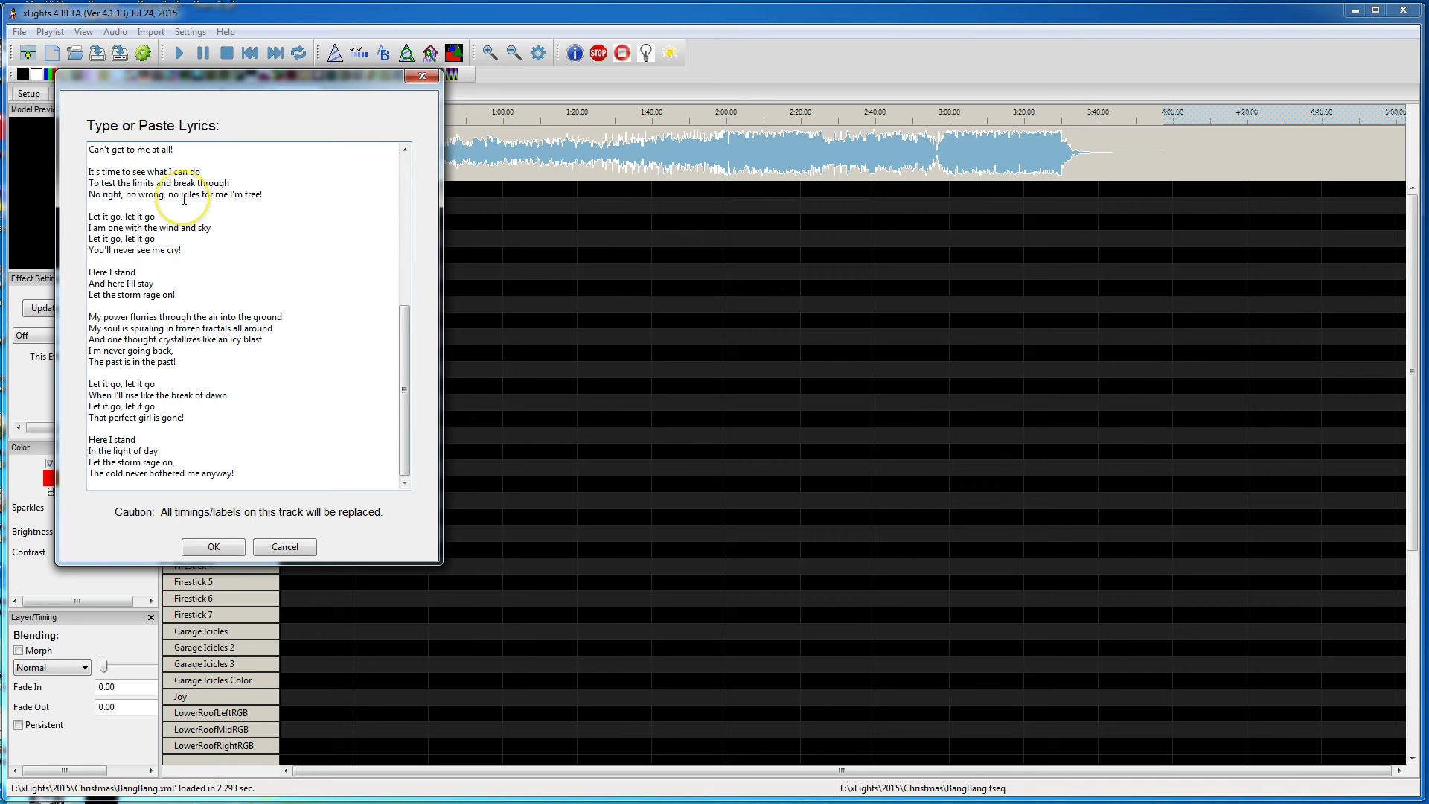
{"action": "left_click", "coordinate": [213, 546]}
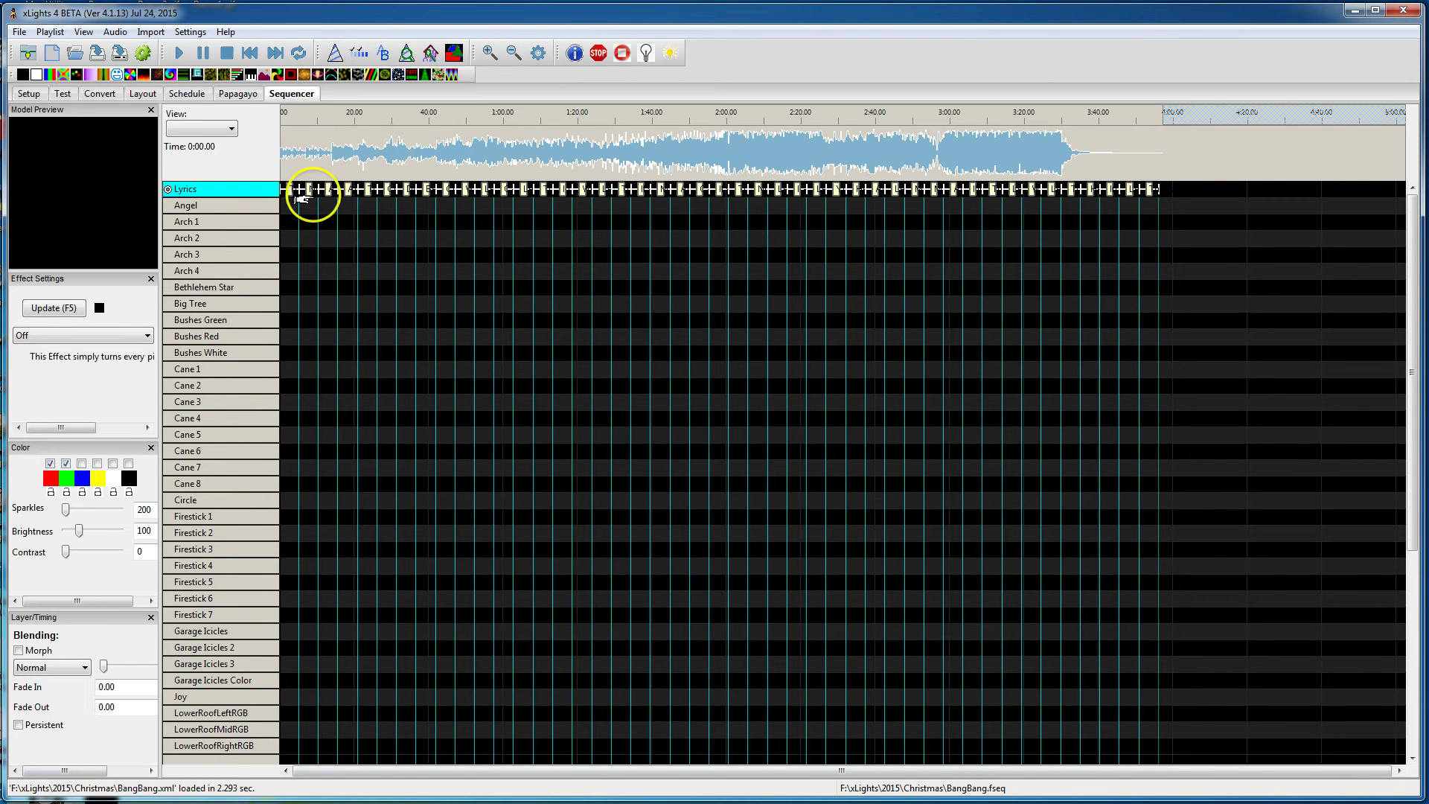
Play the song from about 10 seconds and pause it to locate where the first lyric begins.
{"action": "left_click", "coordinate": [490, 53]}
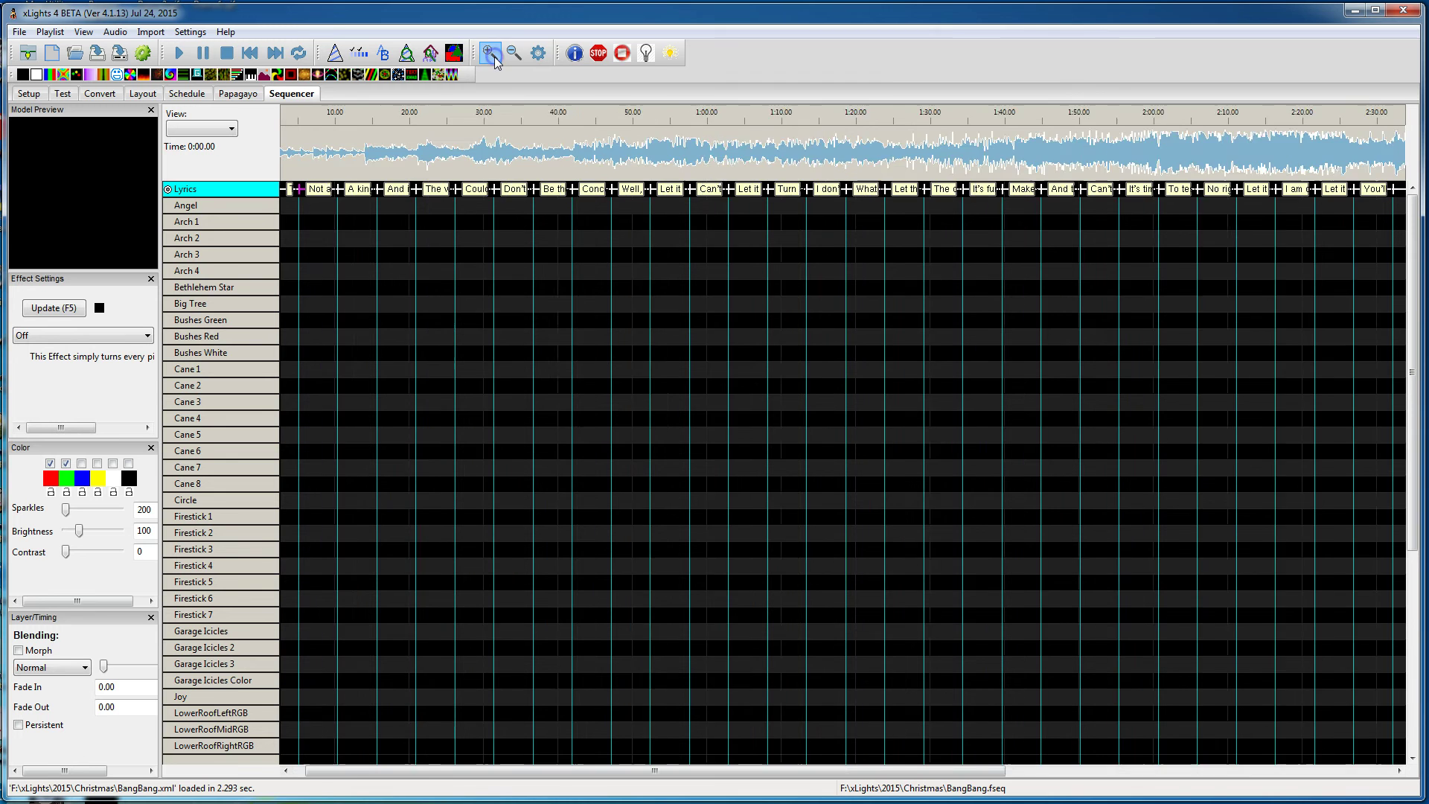
{"action": "left_click", "coordinate": [489, 53]}
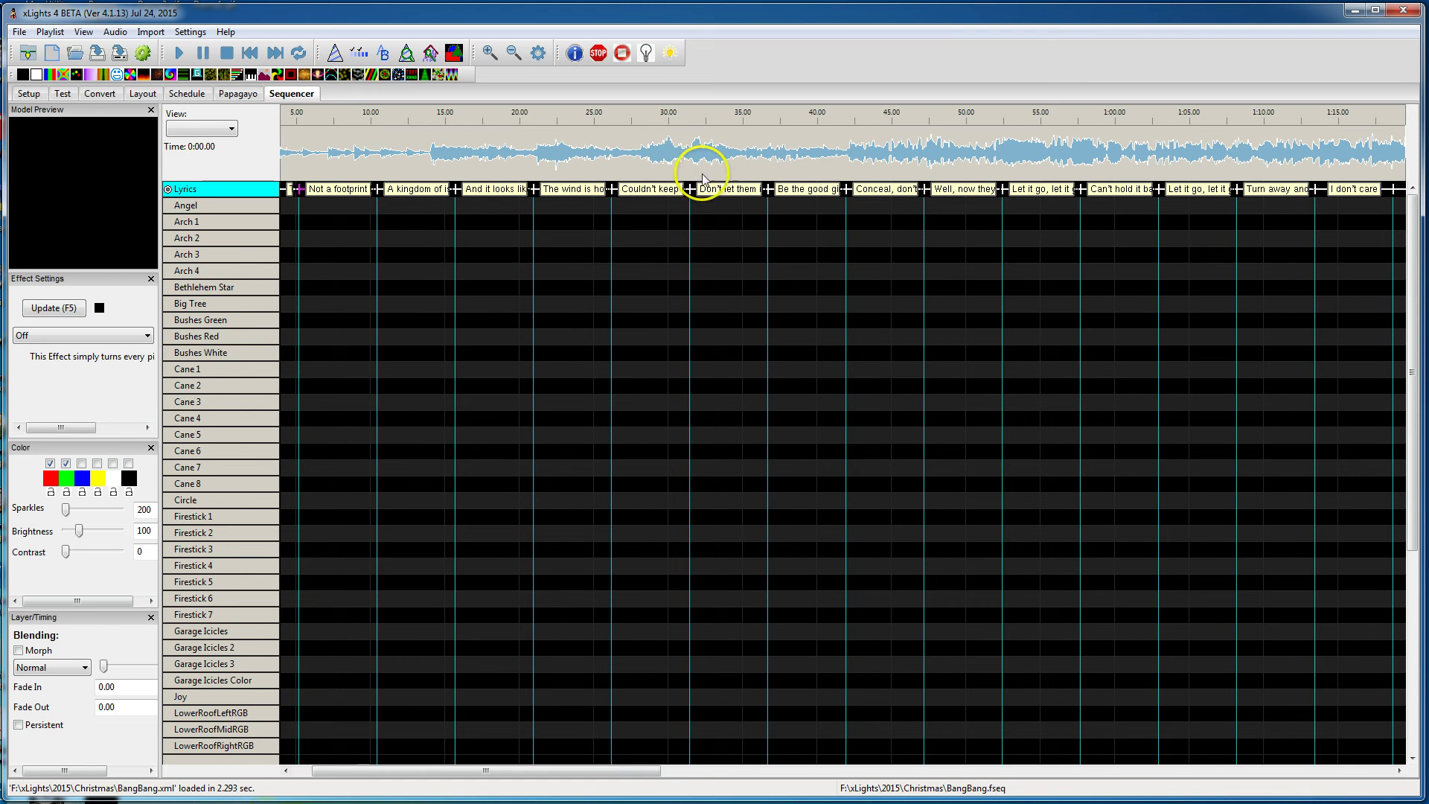
{"action": "left_click", "coordinate": [365, 121]}
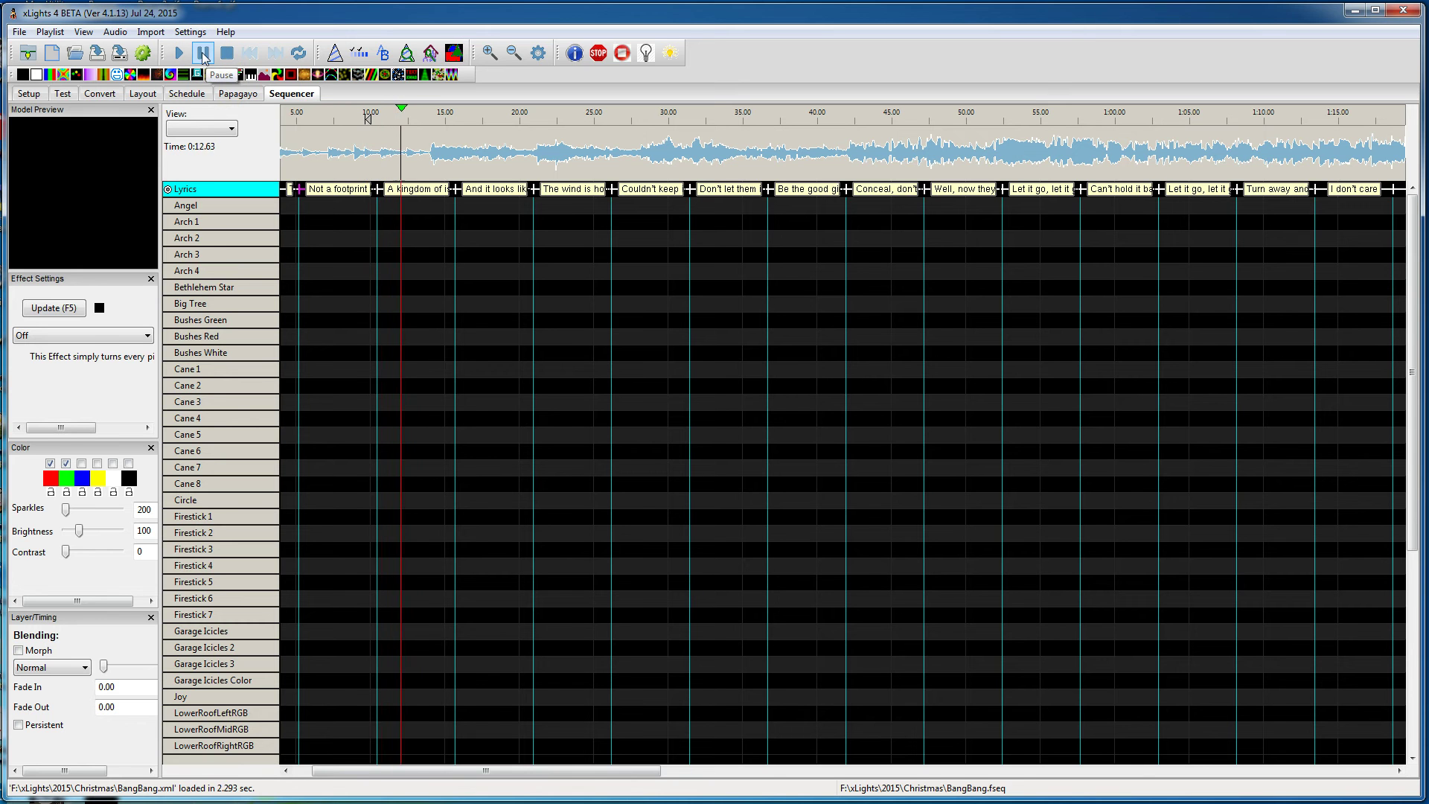
{"action": "left_click", "coordinate": [203, 54]}
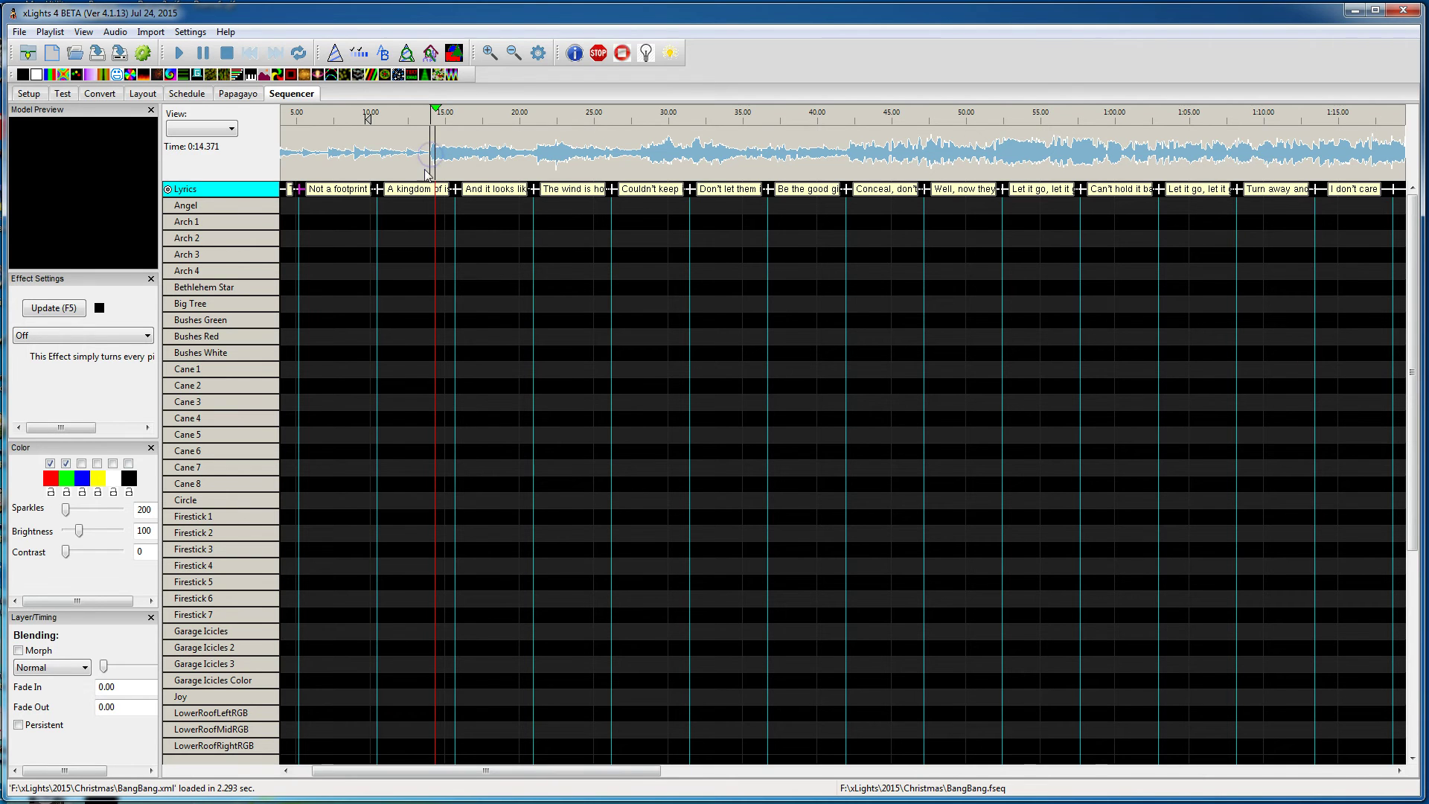
Shift the phrase boundaries from "Not a footprint to be seen" through "Couldn't keep it in" to between about 21 and 29 seconds.
{"action": "left_click_drag", "start_coordinate": [617, 189], "coordinate": [654, 191]}
{"action": "left_click_drag", "start_coordinate": [533, 189], "coordinate": [624, 189]}
{"action": "left_click_drag", "start_coordinate": [455, 189], "coordinate": [593, 190]}
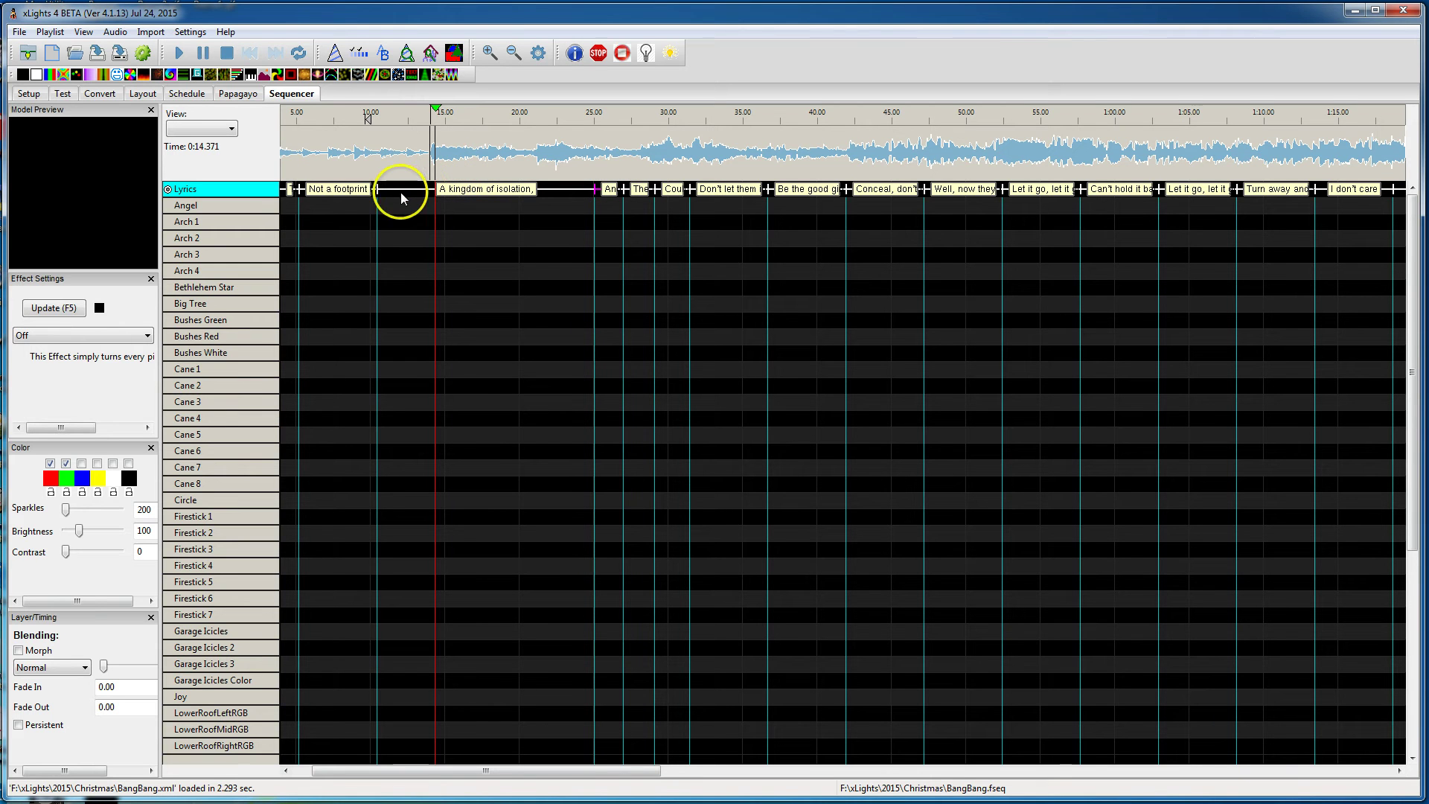
{"action": "left_click_drag", "start_coordinate": [376, 189], "coordinate": [552, 189]}
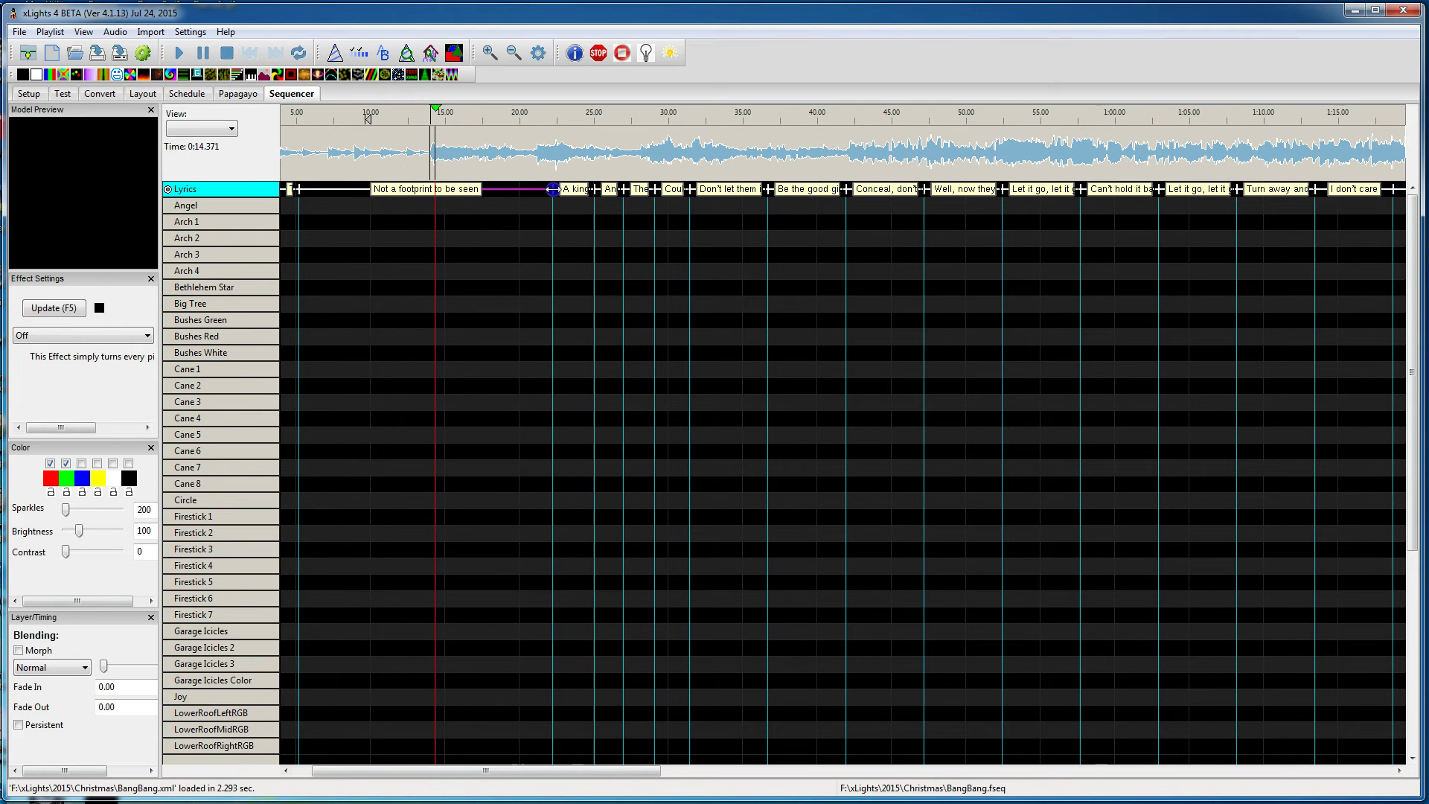
{"action": "left_click_drag", "start_coordinate": [298, 188], "coordinate": [531, 189]}
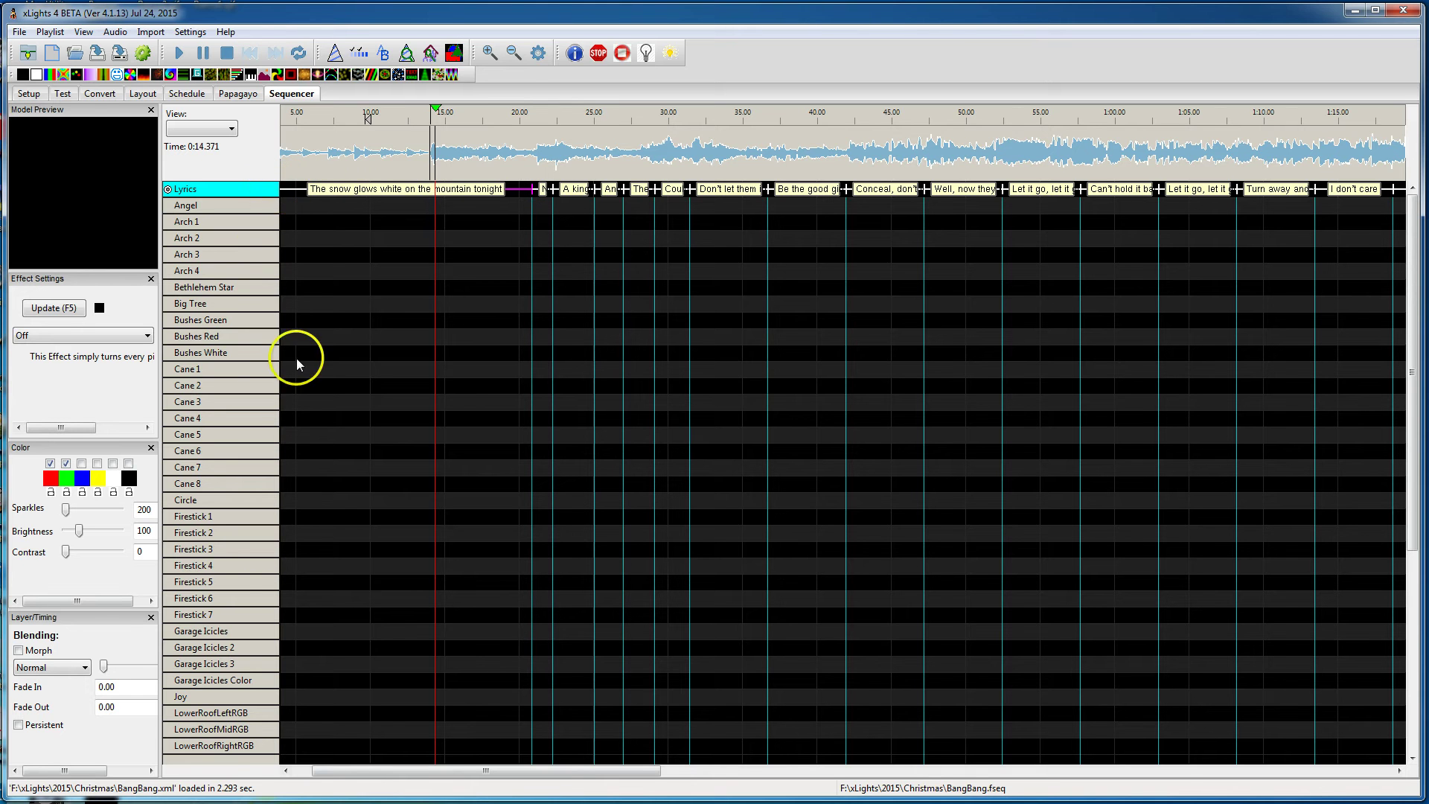
Move the start of the phrase "The snow glows white on the mountain tonight" to about 14 seconds.
{"action": "left_click", "coordinate": [282, 191]}
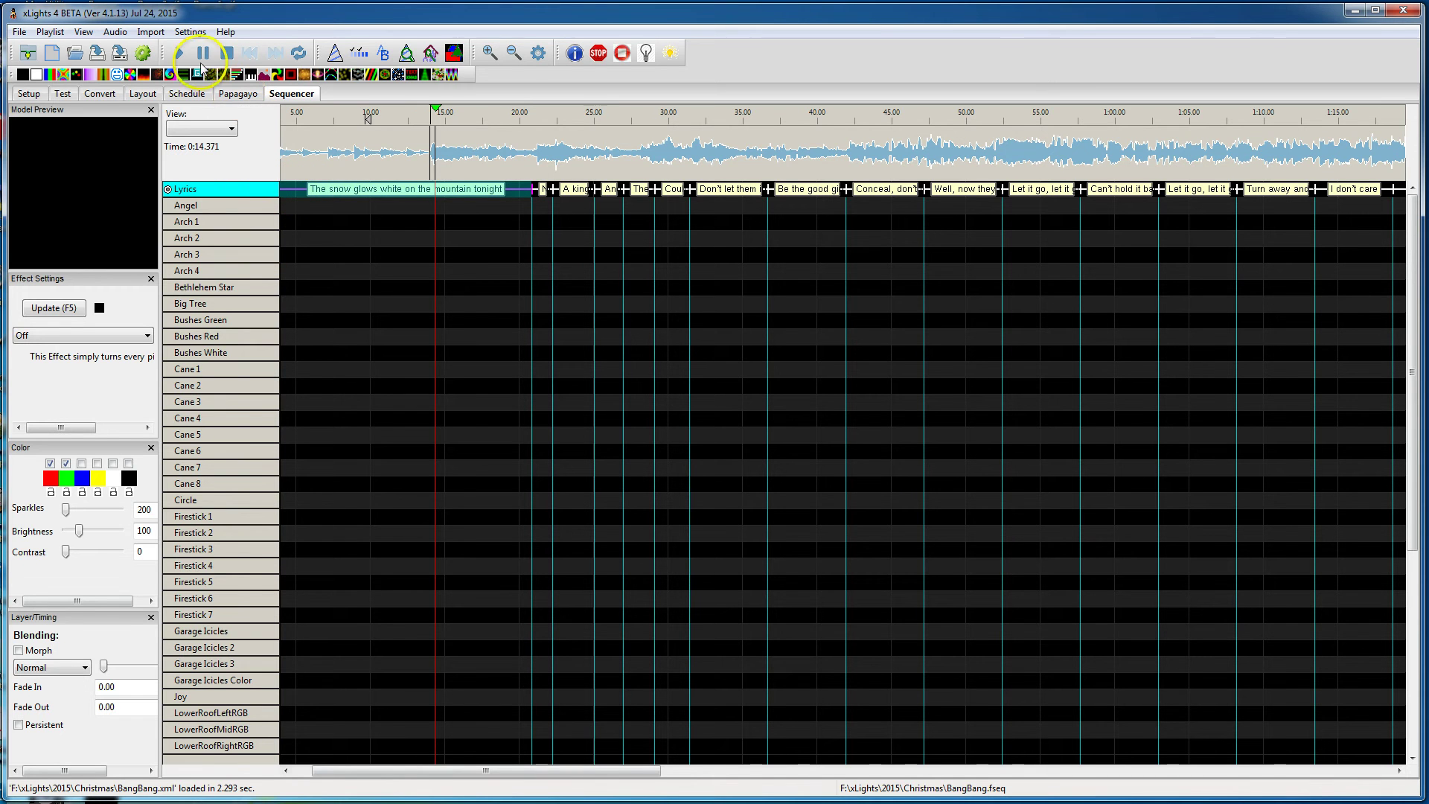
{"action": "left_click", "coordinate": [489, 55]}
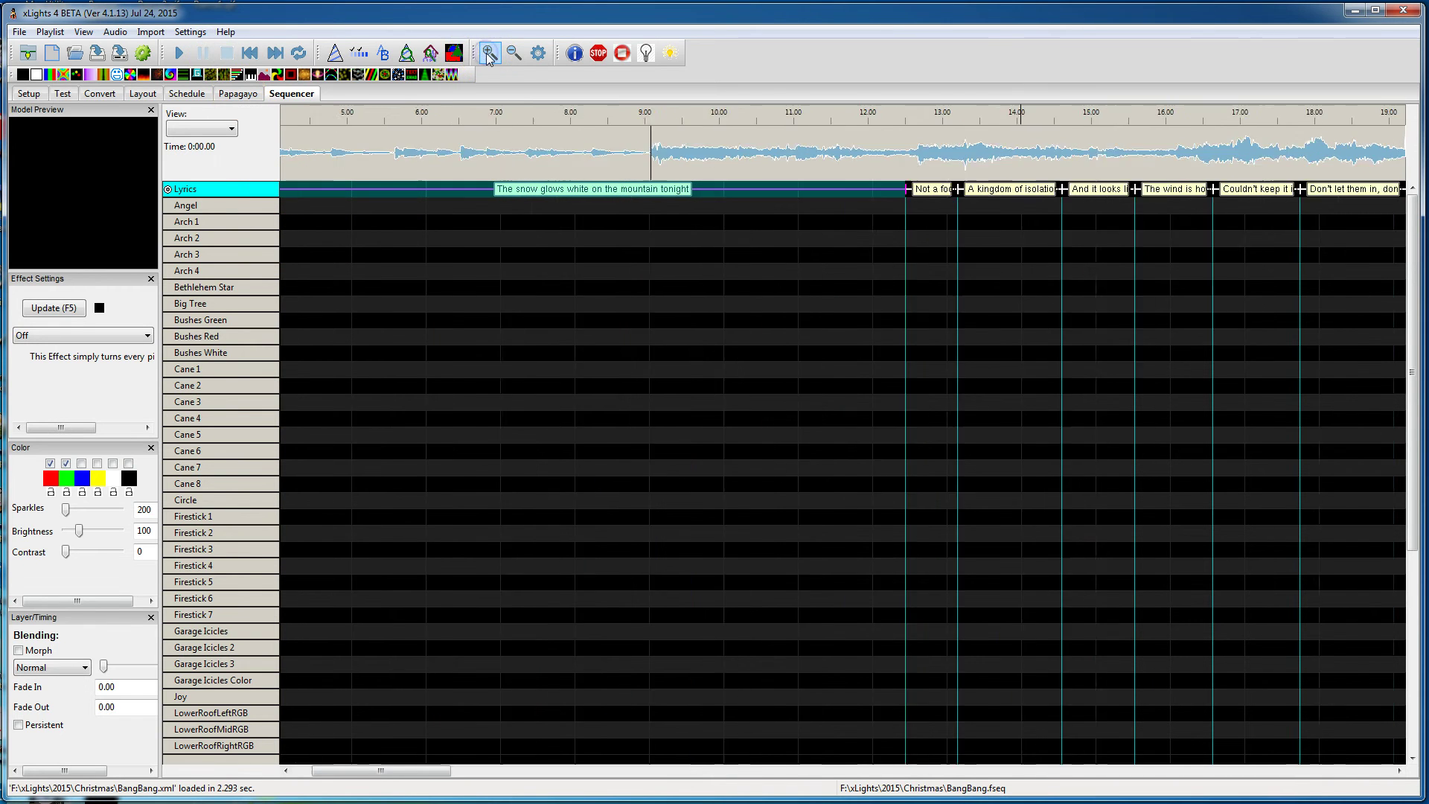
{"action": "left_click", "coordinate": [488, 55]}
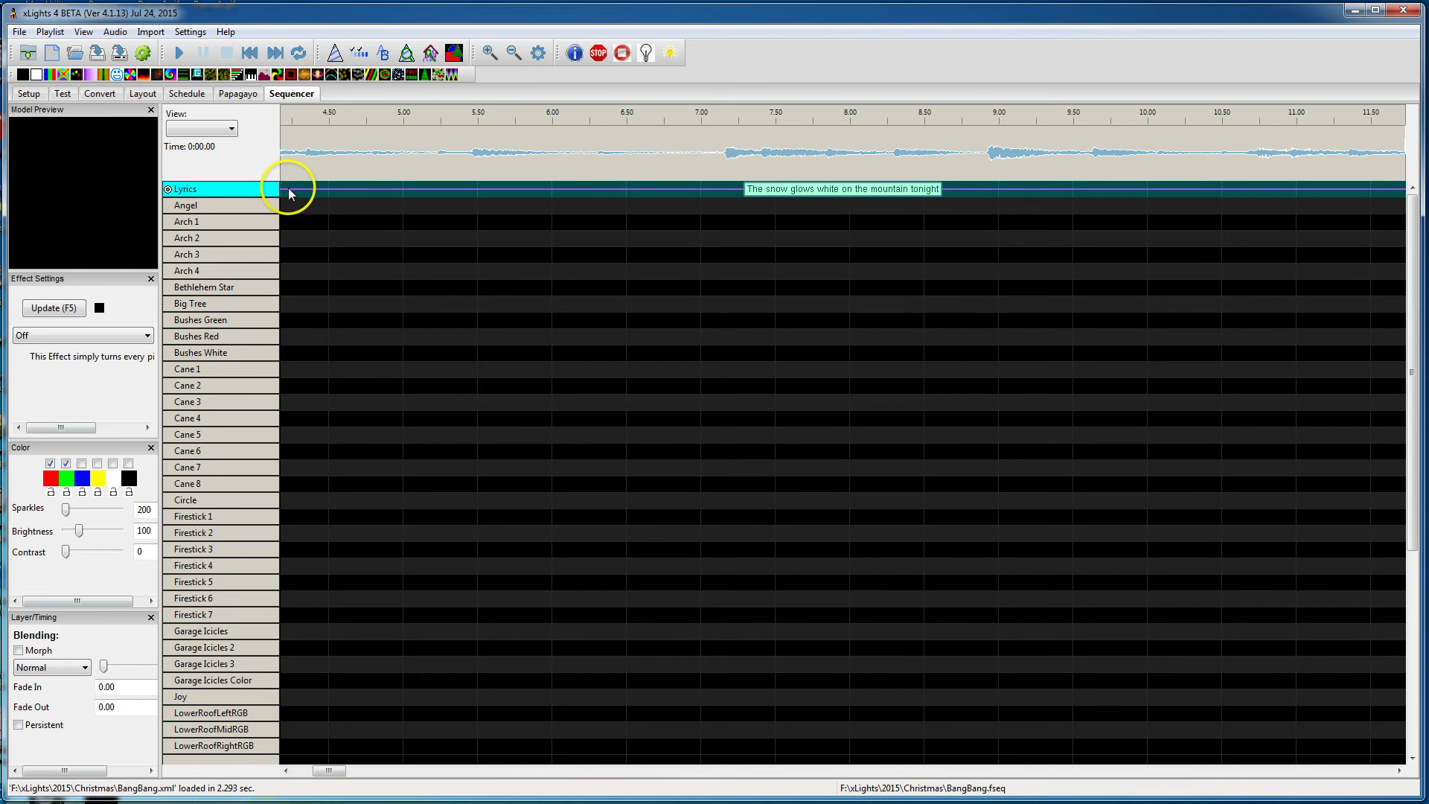
{"action": "left_click", "coordinate": [848, 192]}
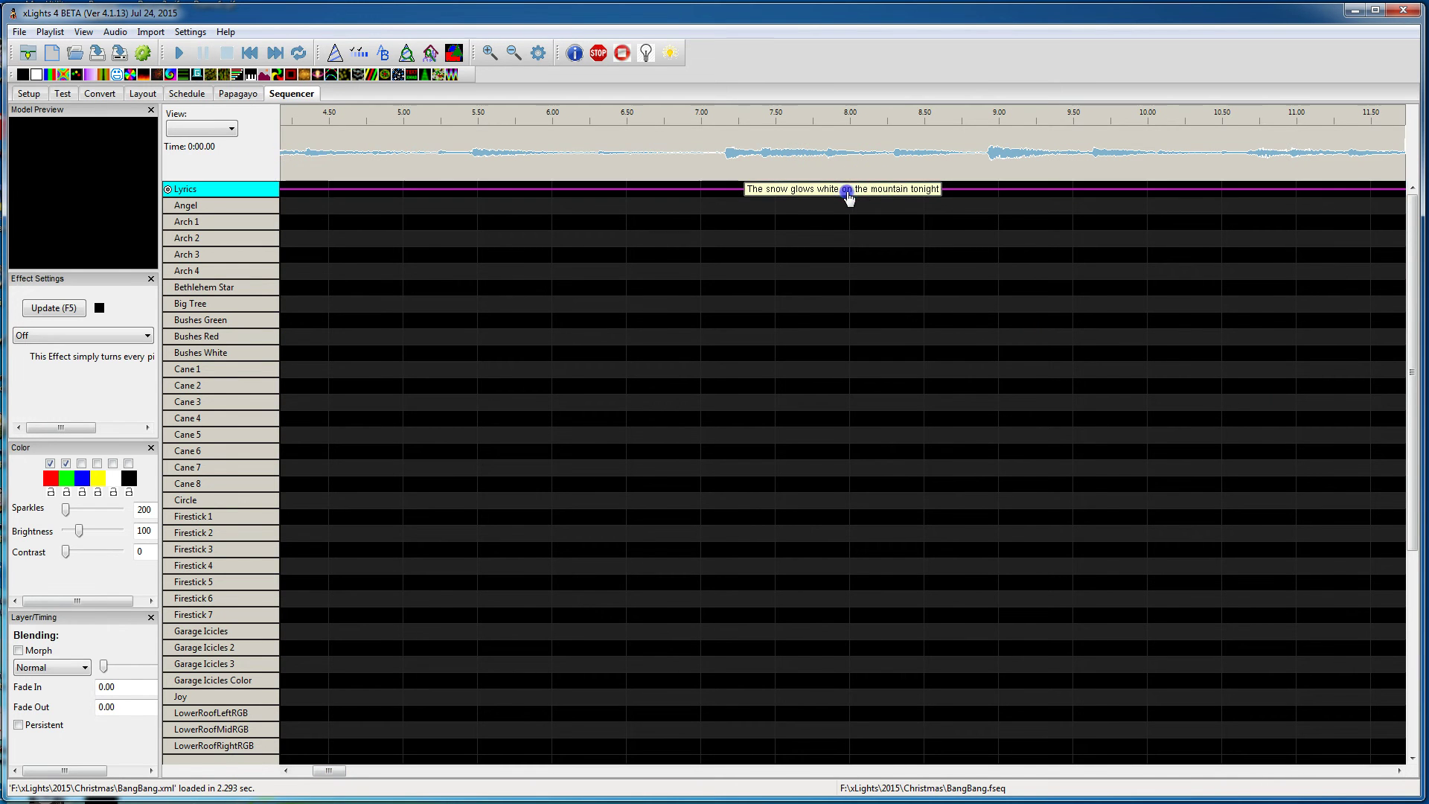
{"action": "left_click", "coordinate": [284, 196]}
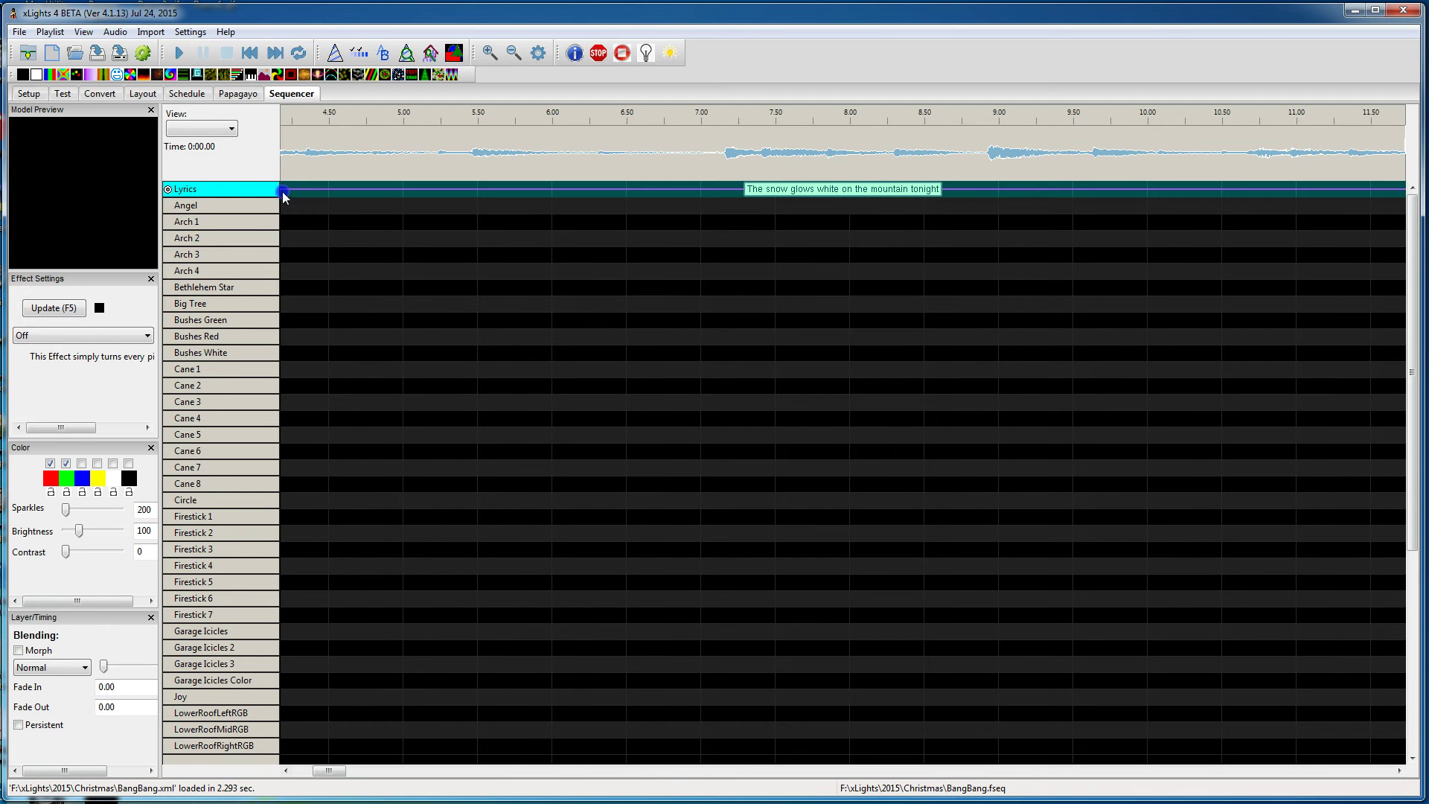
{"action": "left_click", "coordinate": [286, 770]}
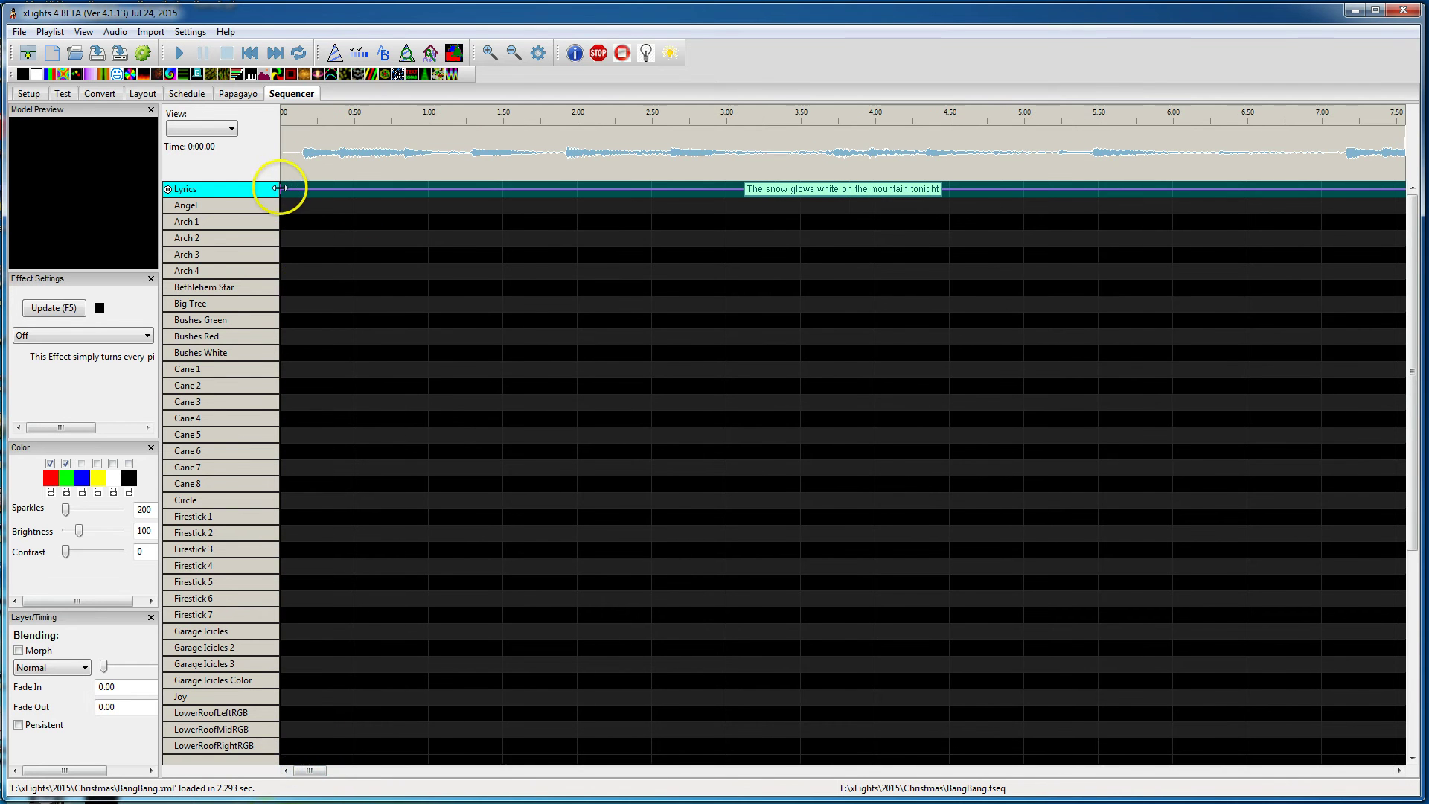
{"action": "left_click", "coordinate": [393, 187]}
{"action": "left_click_drag", "start_coordinate": [691, 204], "coordinate": [1077, 214]}
{"action": "left_click", "coordinate": [514, 53]}
{"action": "left_click", "coordinate": [514, 53]}
{"action": "left_click", "coordinate": [513, 53]}
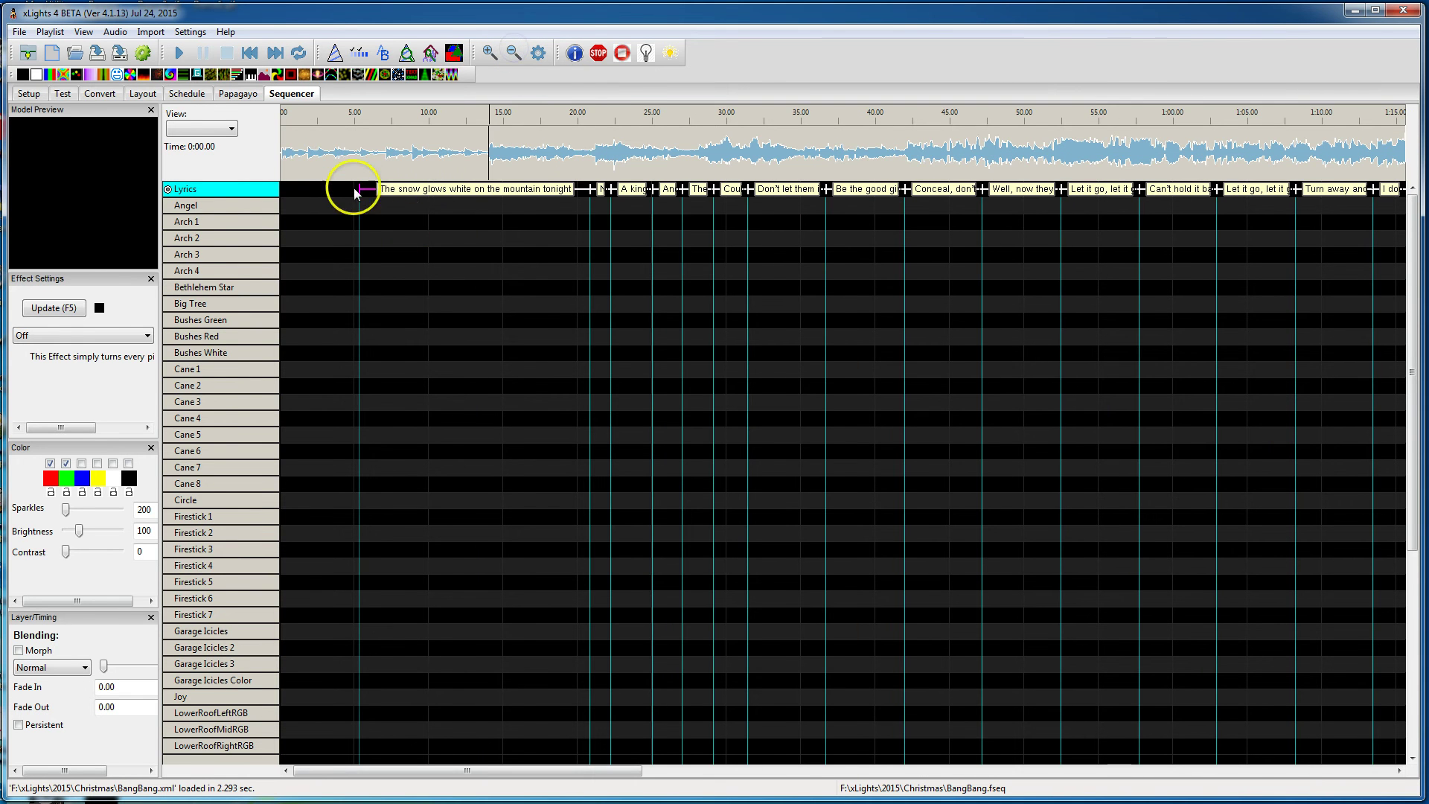
{"action": "left_click_drag", "start_coordinate": [360, 188], "coordinate": [489, 192]}
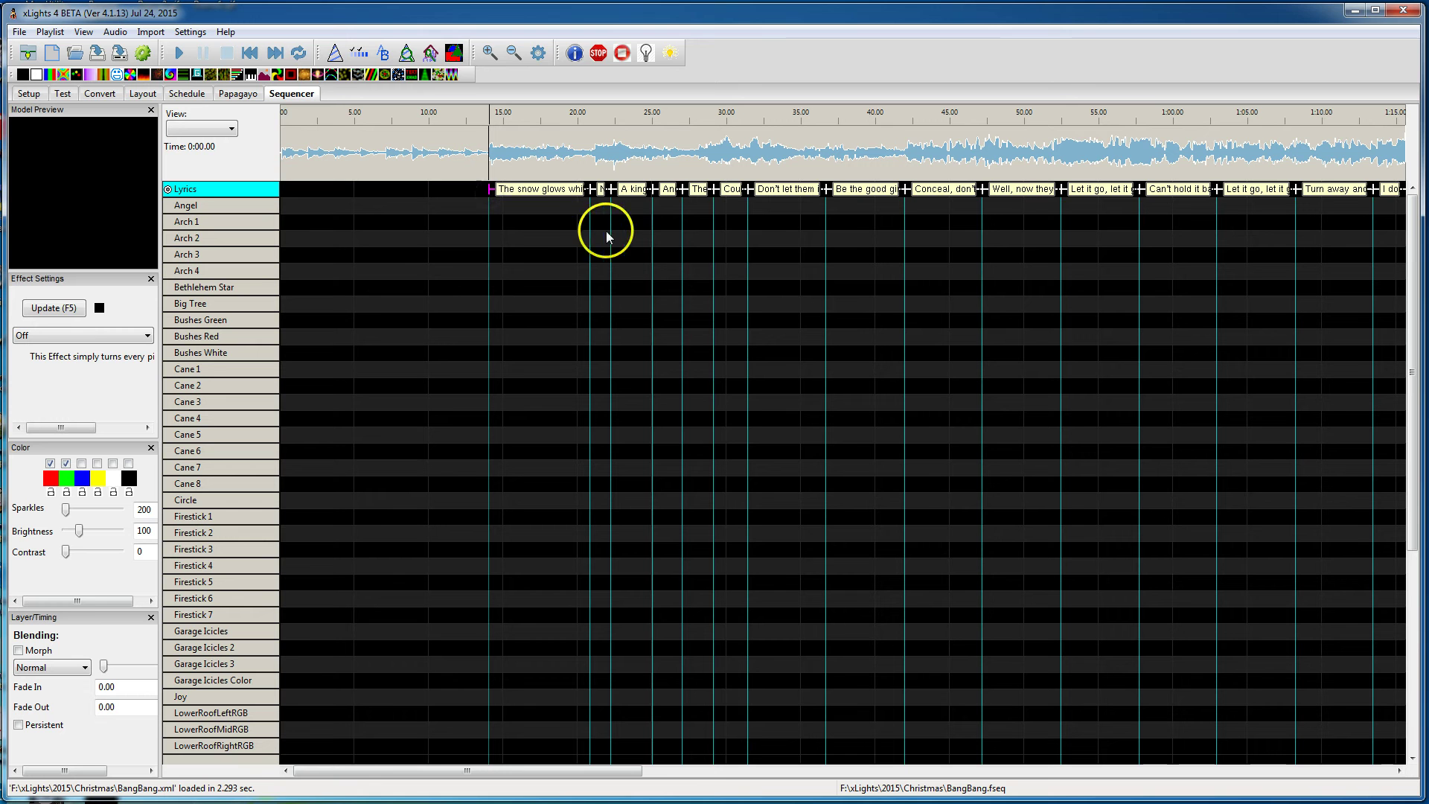
Play the song from about 14 seconds and move the boundary between "The snow glows white on the mountain tonight" and "Not a footprint to be seen" to about 20 seconds.
{"action": "left_click", "coordinate": [483, 58]}
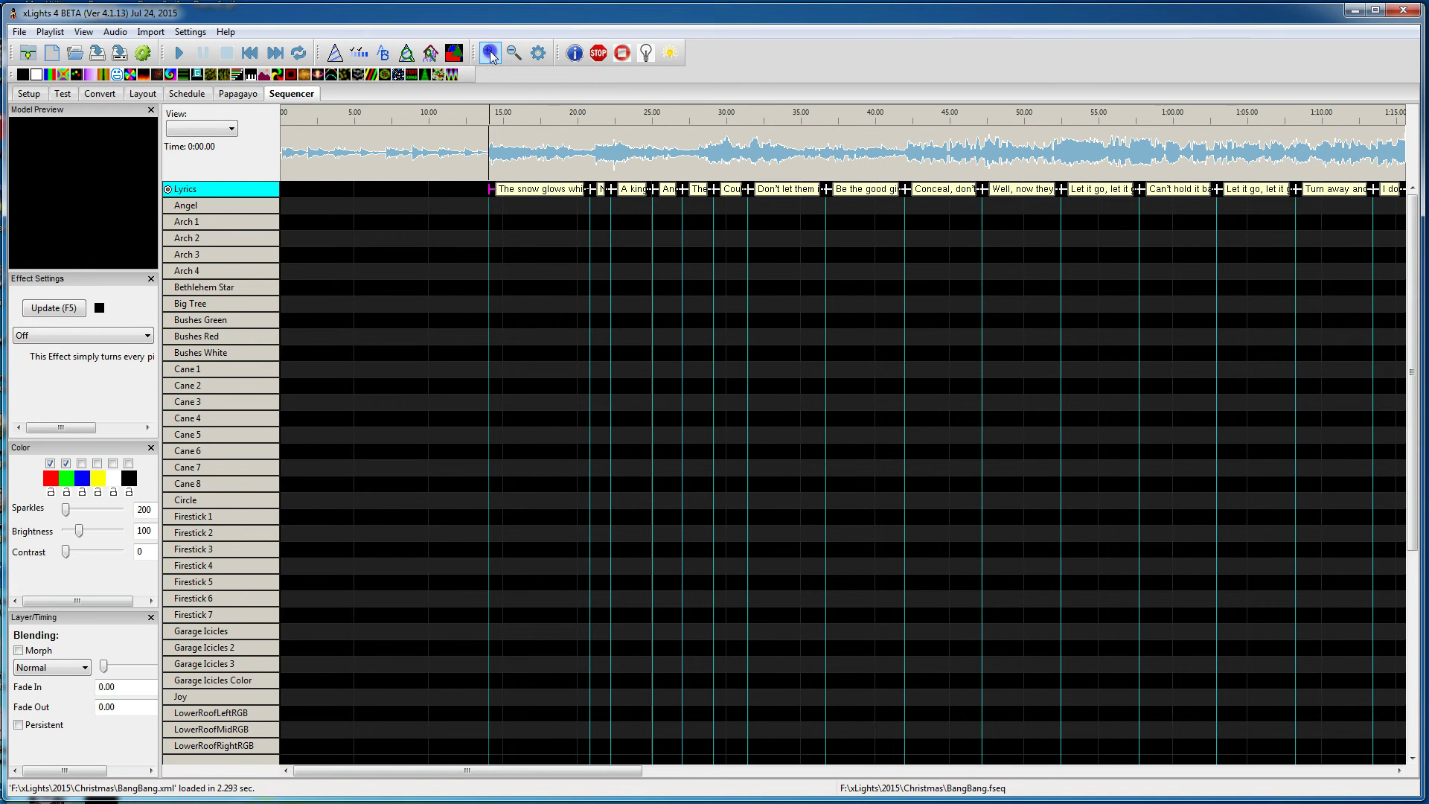
{"action": "left_click_drag", "start_coordinate": [417, 772], "coordinate": [434, 771]}
{"action": "left_click", "coordinate": [179, 52]}
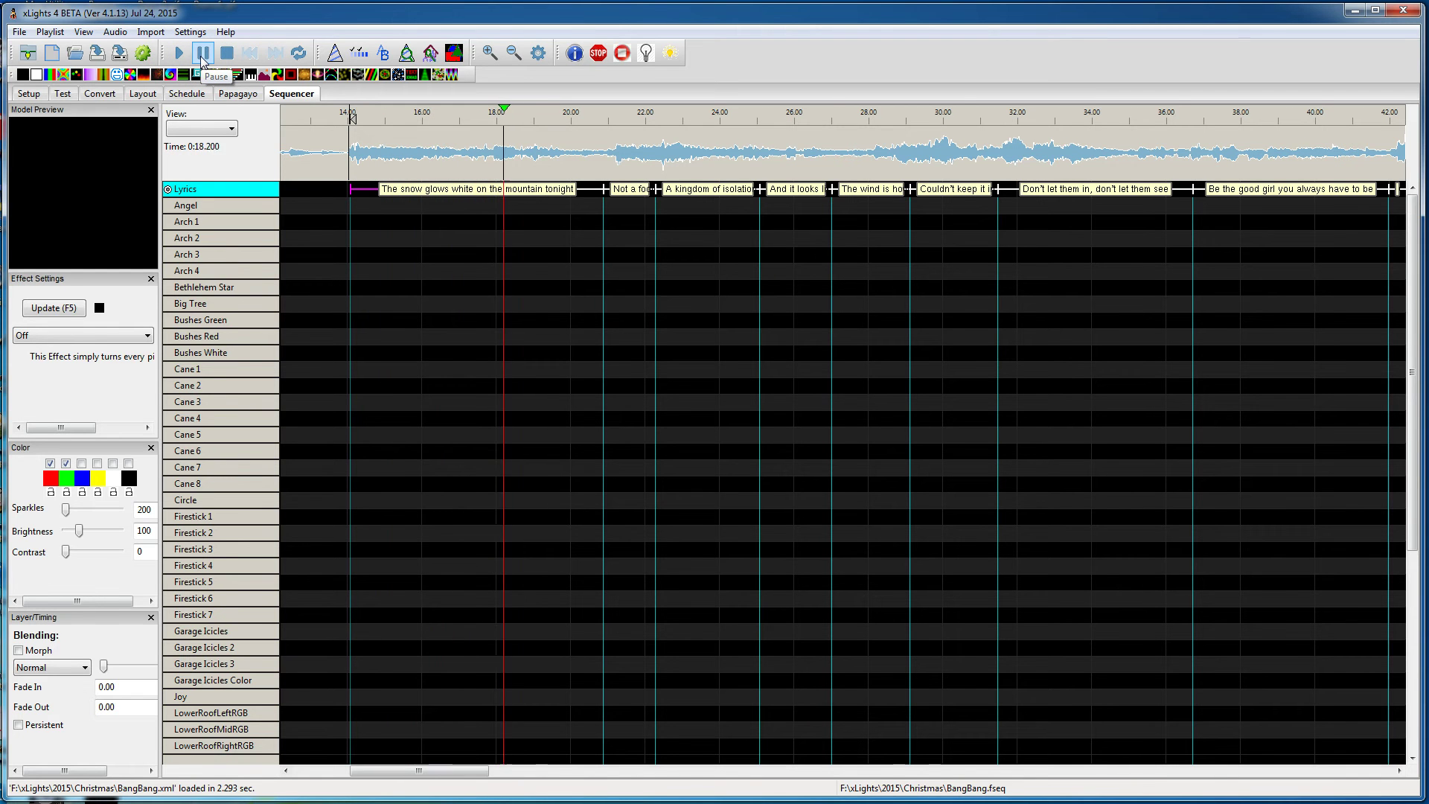
{"action": "left_click", "coordinate": [202, 53]}
{"action": "left_click_drag", "start_coordinate": [592, 189], "coordinate": [571, 188]}
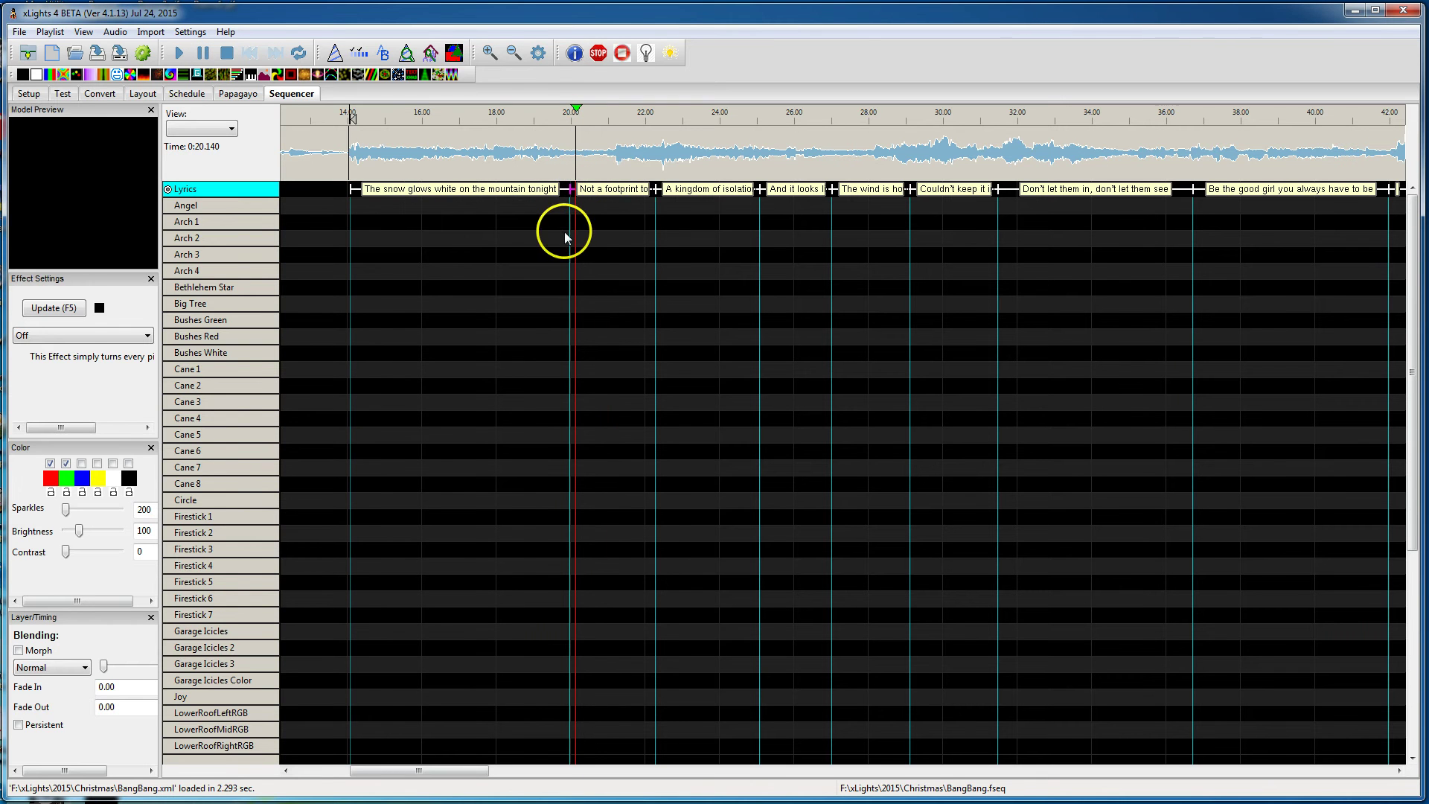
Move the start of "Not a footprint to be seen" to about 20.5 seconds and check it by playing from about 19.5 seconds.
{"action": "left_click", "coordinate": [489, 54]}
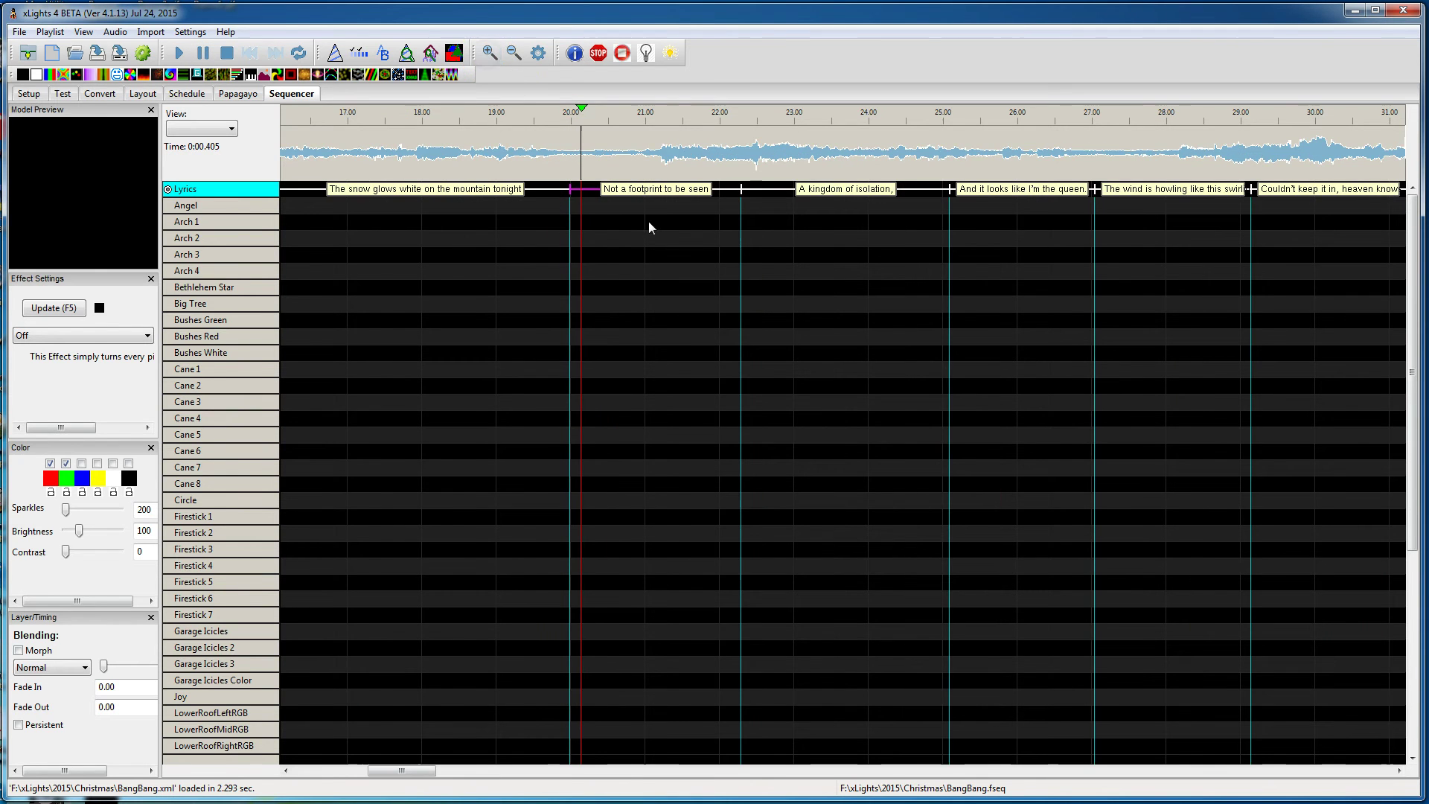
{"action": "left_click_drag", "start_coordinate": [584, 192], "coordinate": [612, 196]}
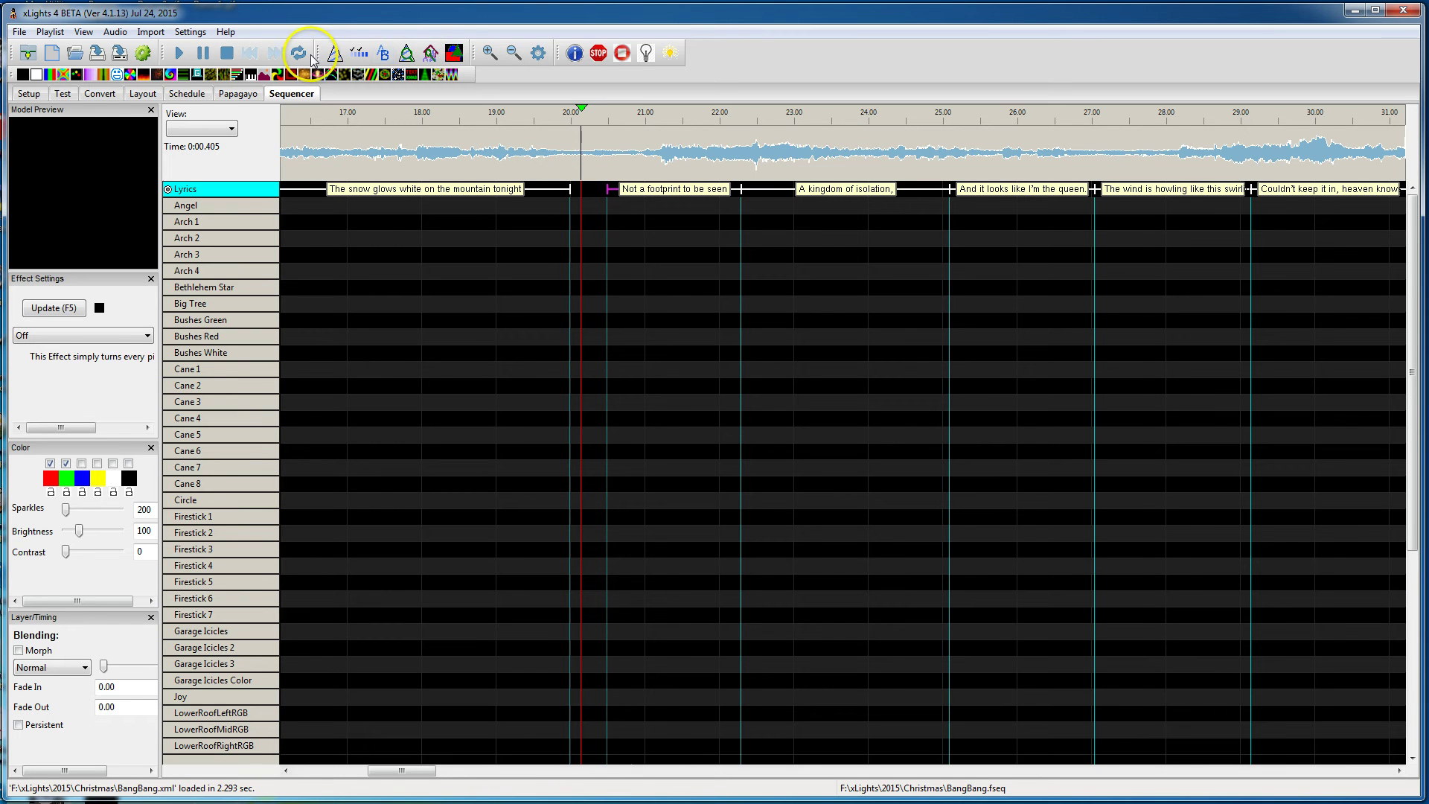
{"action": "left_click", "coordinate": [178, 53]}
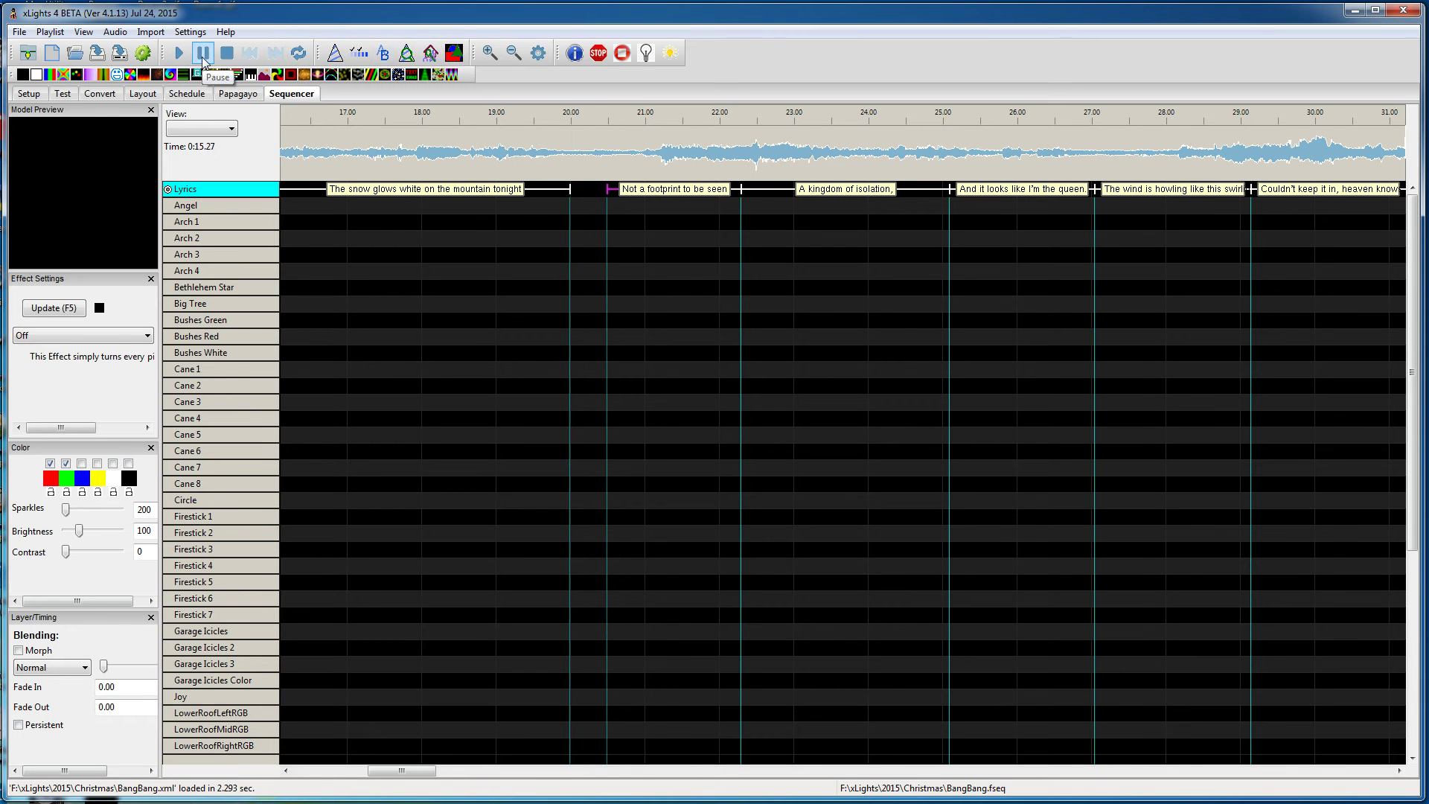
{"action": "left_click", "coordinate": [537, 120]}
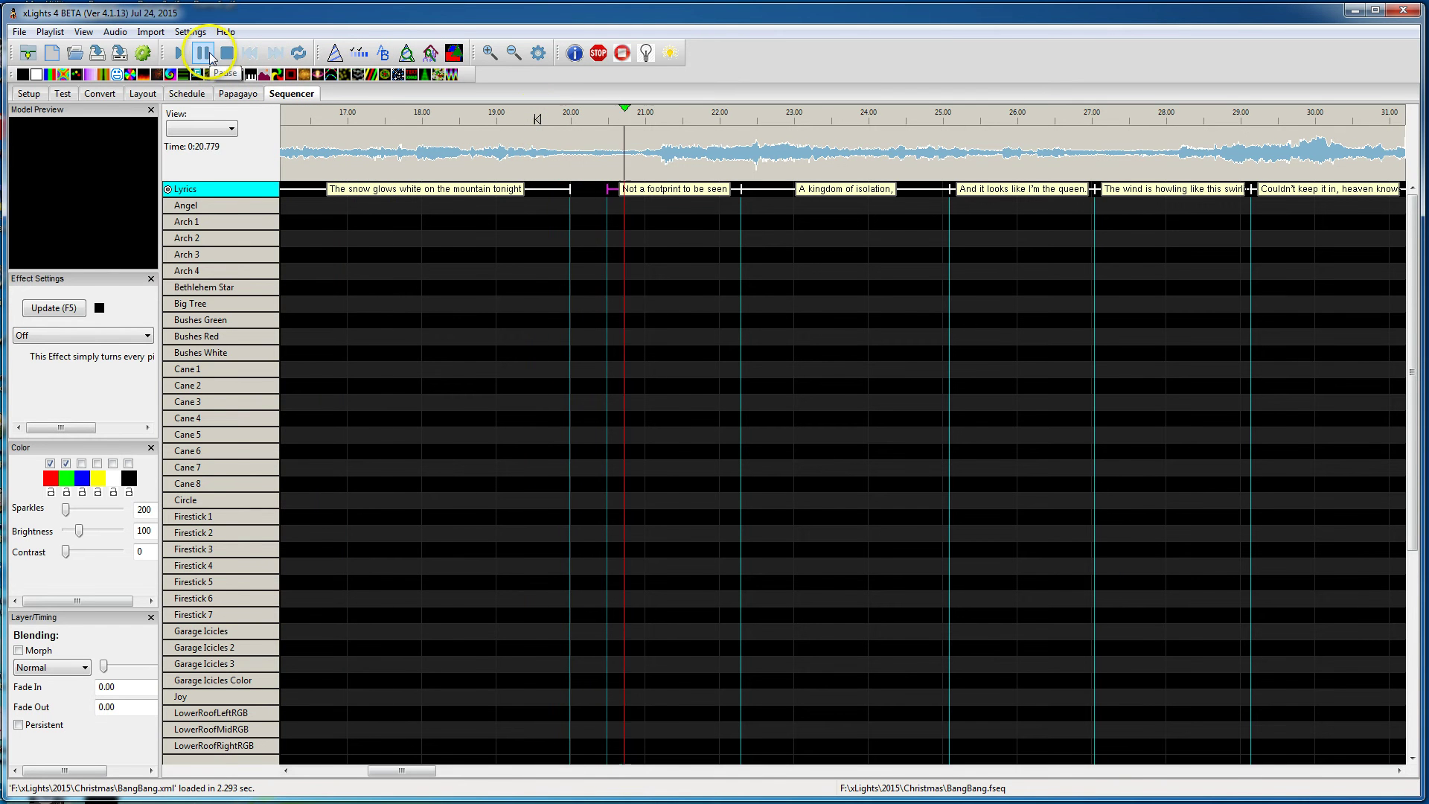
{"action": "left_click", "coordinate": [211, 58]}
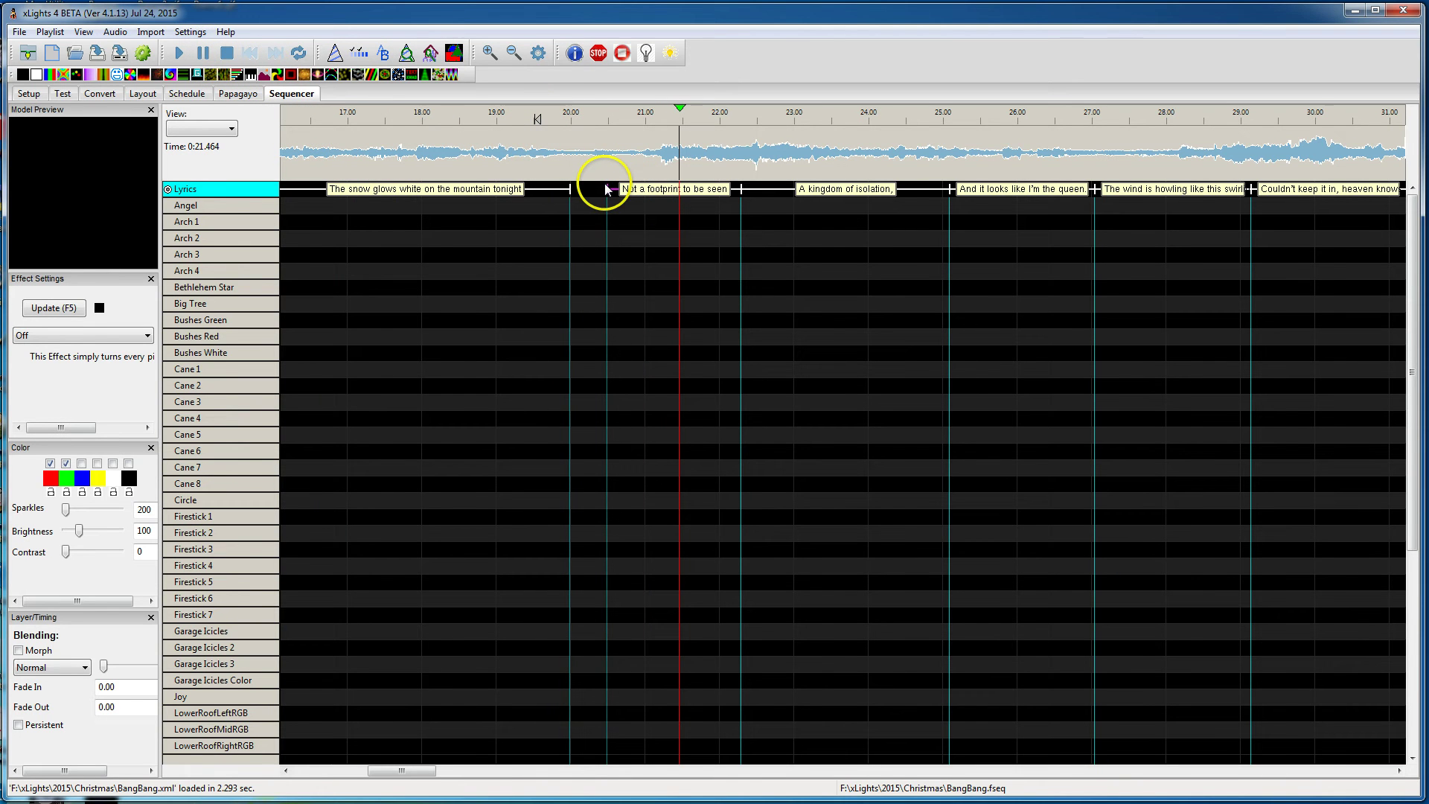
Shorten "The snow glows white on the mountain tonight" to end at about 17.25 seconds, playing the vocals around 17 seconds as a guide.
{"action": "left_click_drag", "start_coordinate": [598, 183], "coordinate": [406, 189]}
{"action": "left_click", "coordinate": [301, 126]}
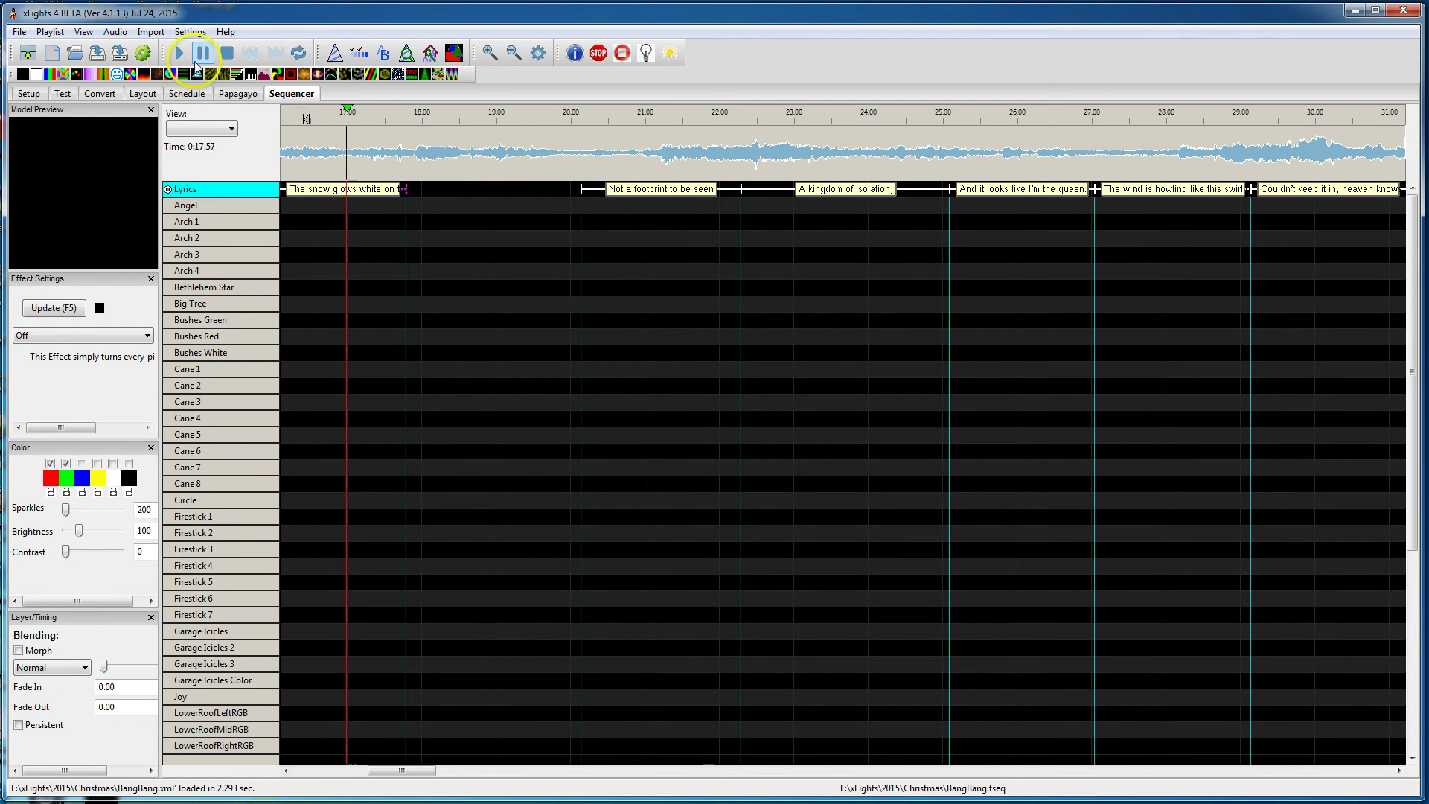
{"action": "left_click_drag", "start_coordinate": [406, 189], "coordinate": [365, 189]}
{"action": "left_click", "coordinate": [298, 96]}
{"action": "left_click", "coordinate": [333, 119]}
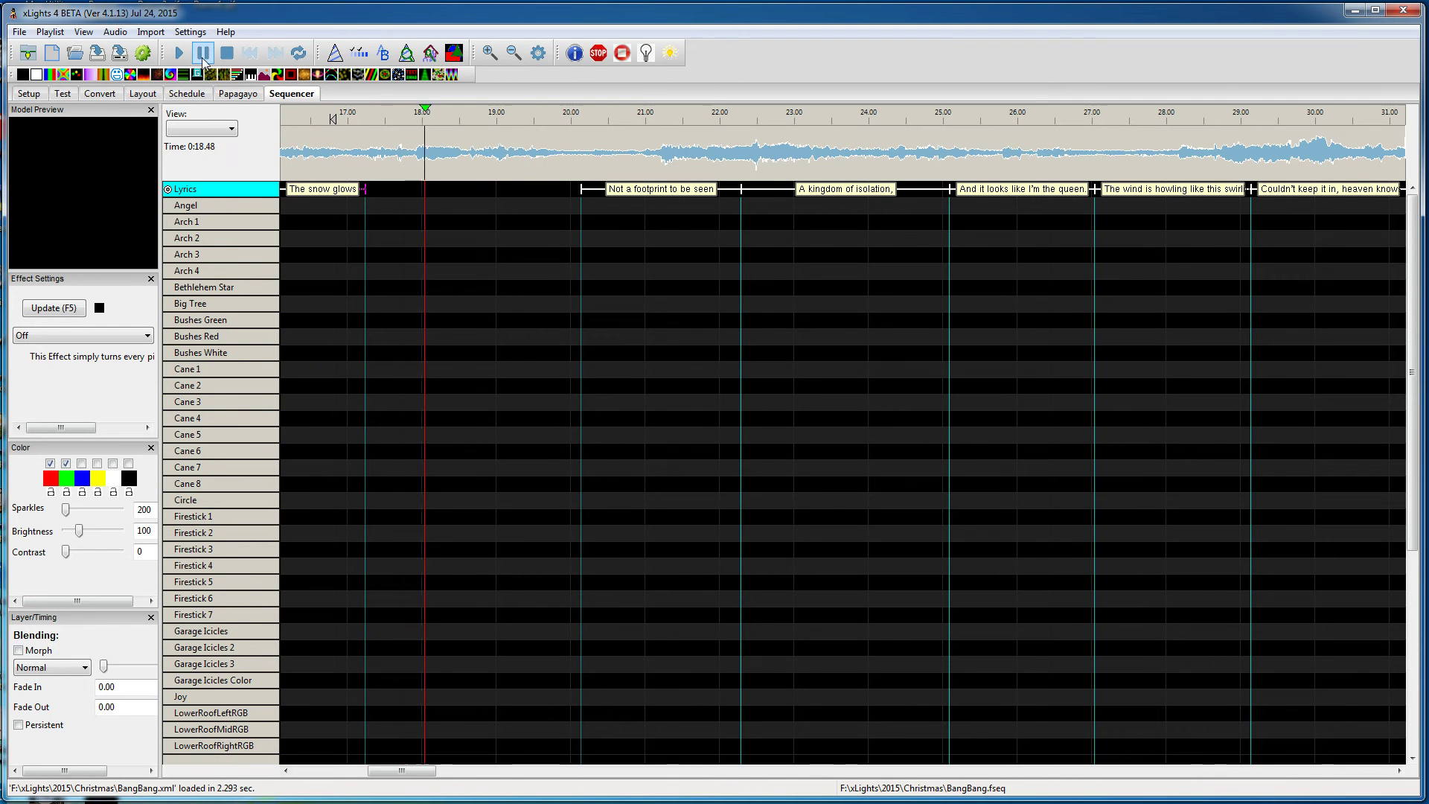
{"action": "left_click", "coordinate": [203, 54]}
Move the phrase "Not a footprint to be seen" to start at about 17.25 seconds and extend its end to about 19.75 seconds.
{"action": "left_click", "coordinate": [324, 148]}
{"action": "key", "text": "space"}
{"action": "key", "text": "space"}
{"action": "left_click_drag", "start_coordinate": [662, 193], "coordinate": [443, 195]}
{"action": "key", "text": "space"}
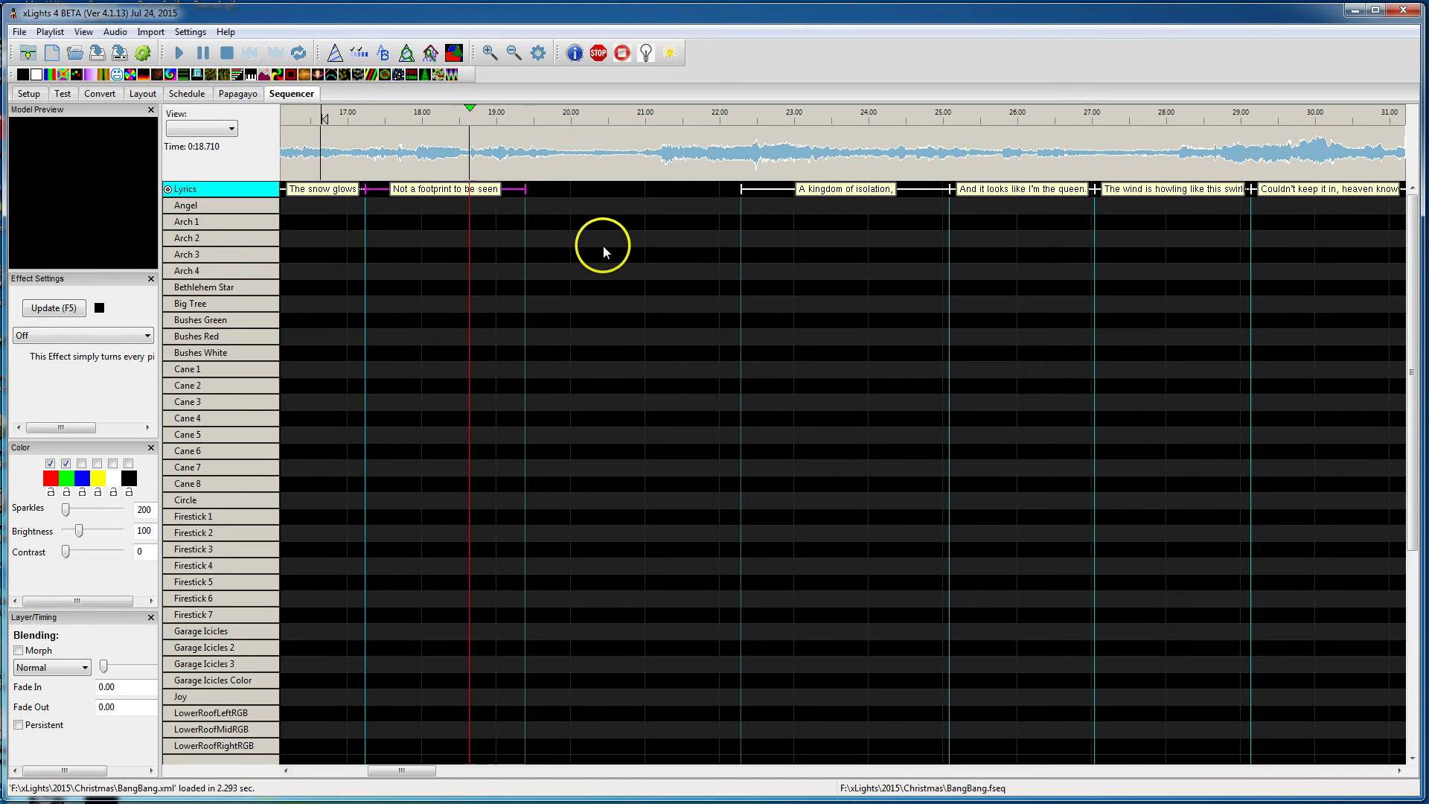
{"action": "key", "text": "space"}
{"action": "left_click_drag", "start_coordinate": [518, 193], "coordinate": [551, 188]}
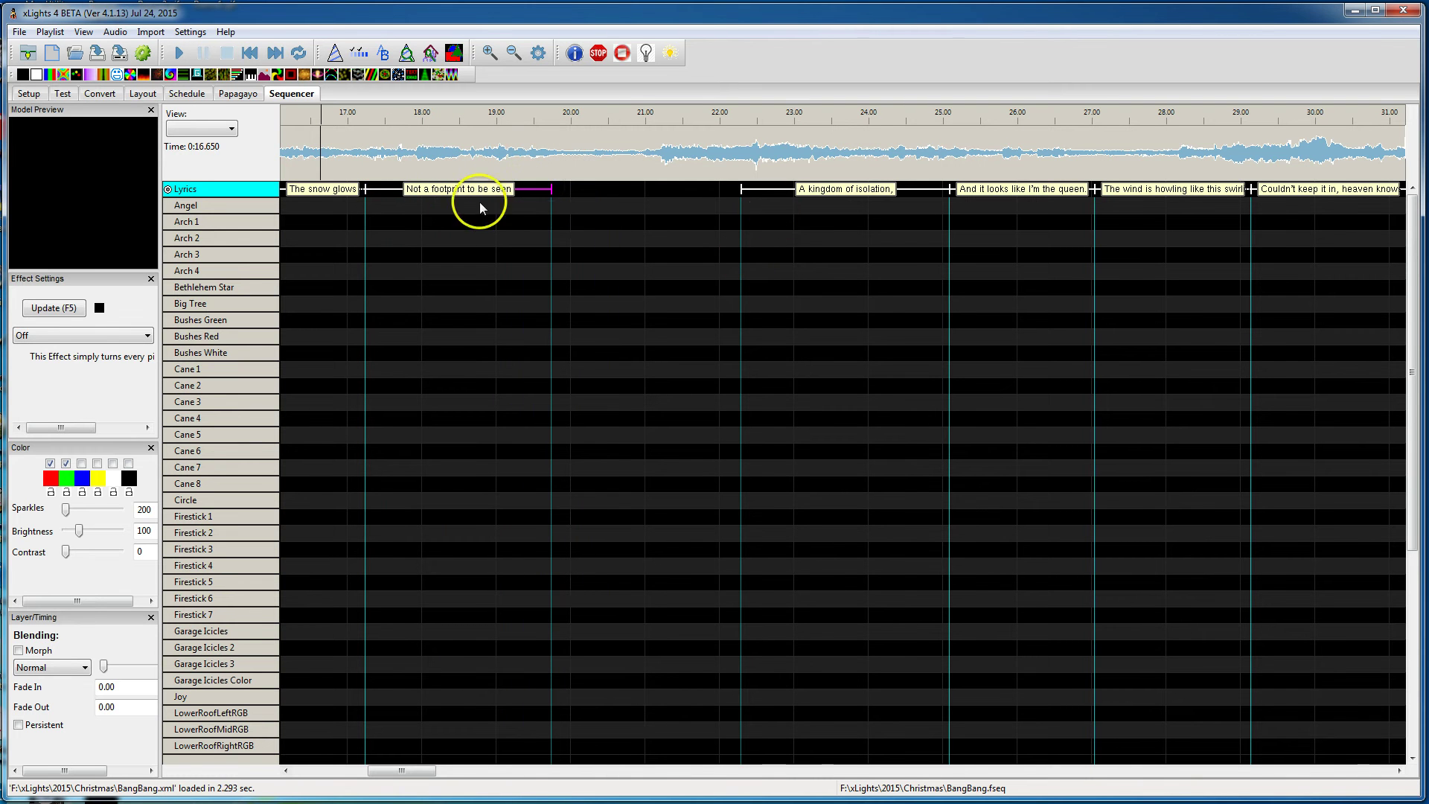
Replay the audio around 17 seconds and pull the end of "The snow glows white on the mountain tonight" back to about 16.85 seconds.
{"action": "left_click", "coordinate": [359, 203]}
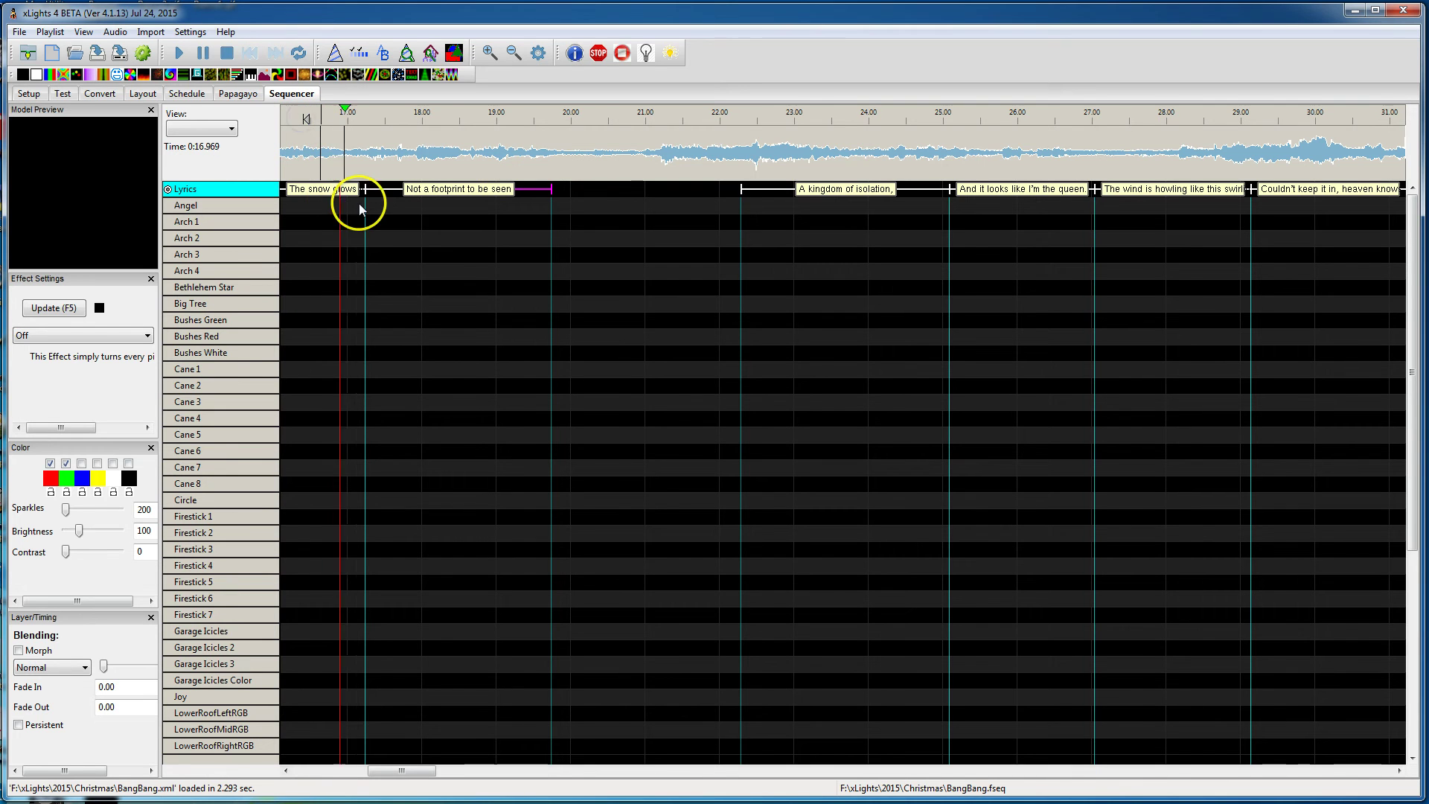
{"action": "left_click", "coordinate": [358, 189]}
{"action": "left_click_drag", "start_coordinate": [344, 191], "coordinate": [320, 191]}
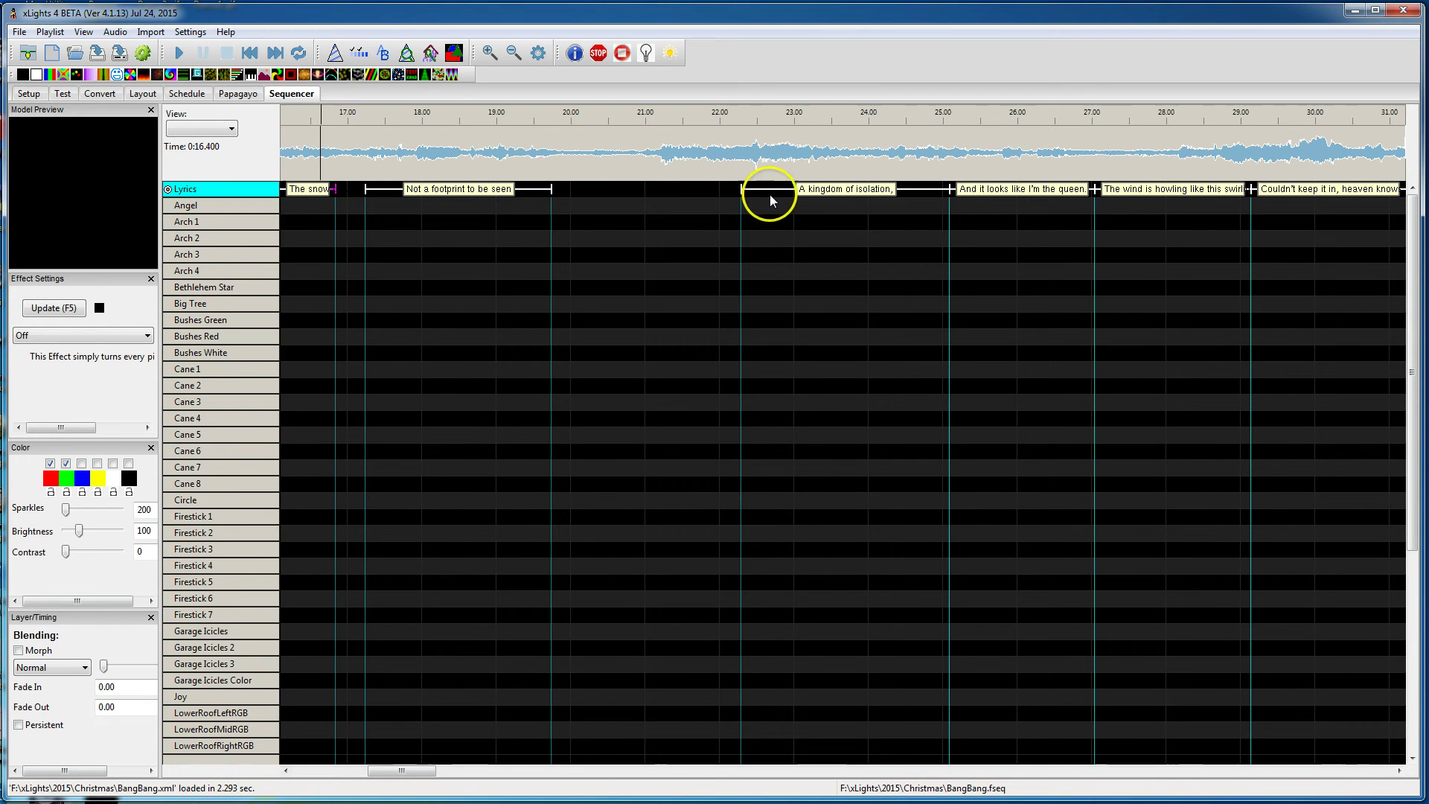
Move the phrase "A kingdom of isolation," to start at about 21 seconds, checking it against the vocals.
{"action": "left_click", "coordinate": [810, 190]}
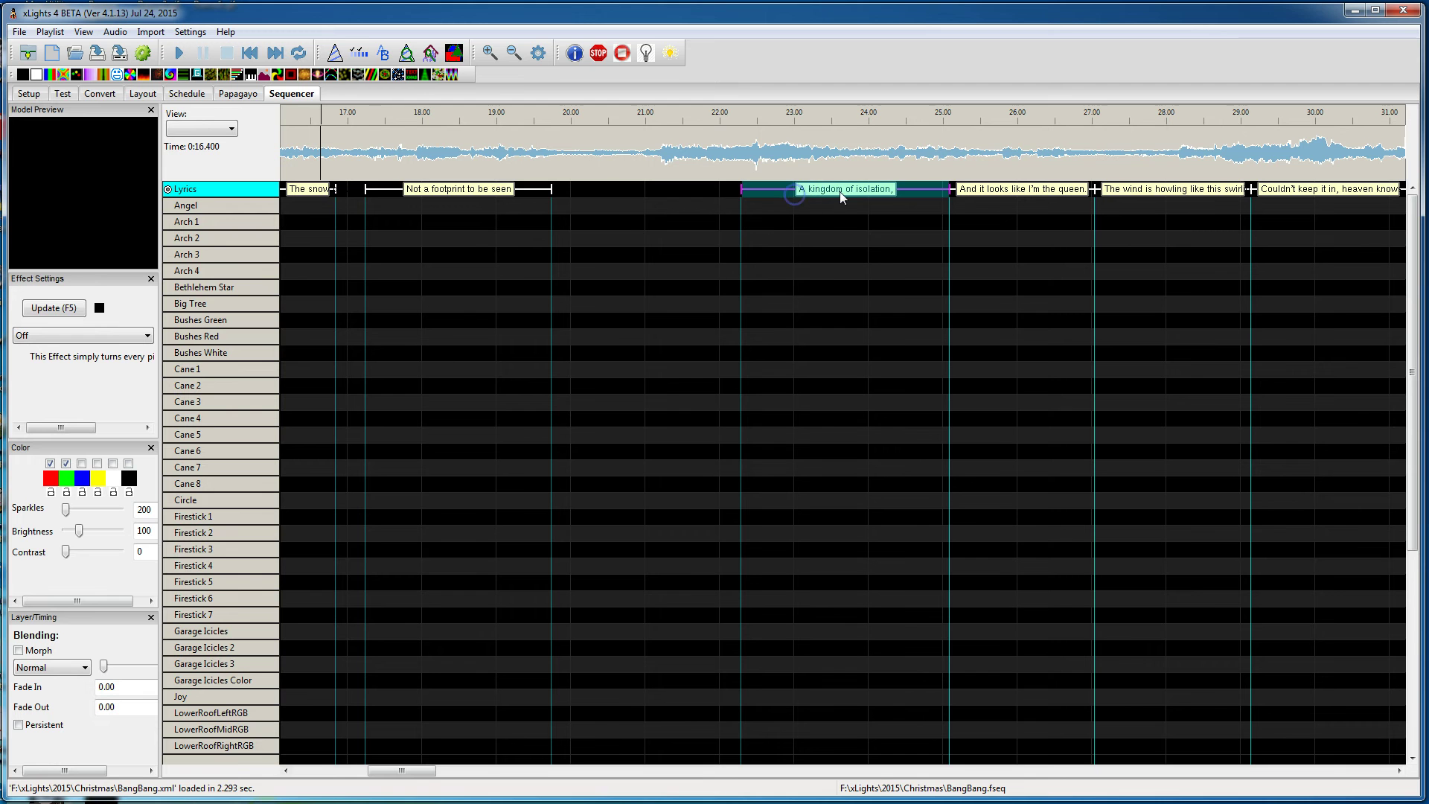
{"action": "left_click_drag", "start_coordinate": [850, 192], "coordinate": [760, 197]}
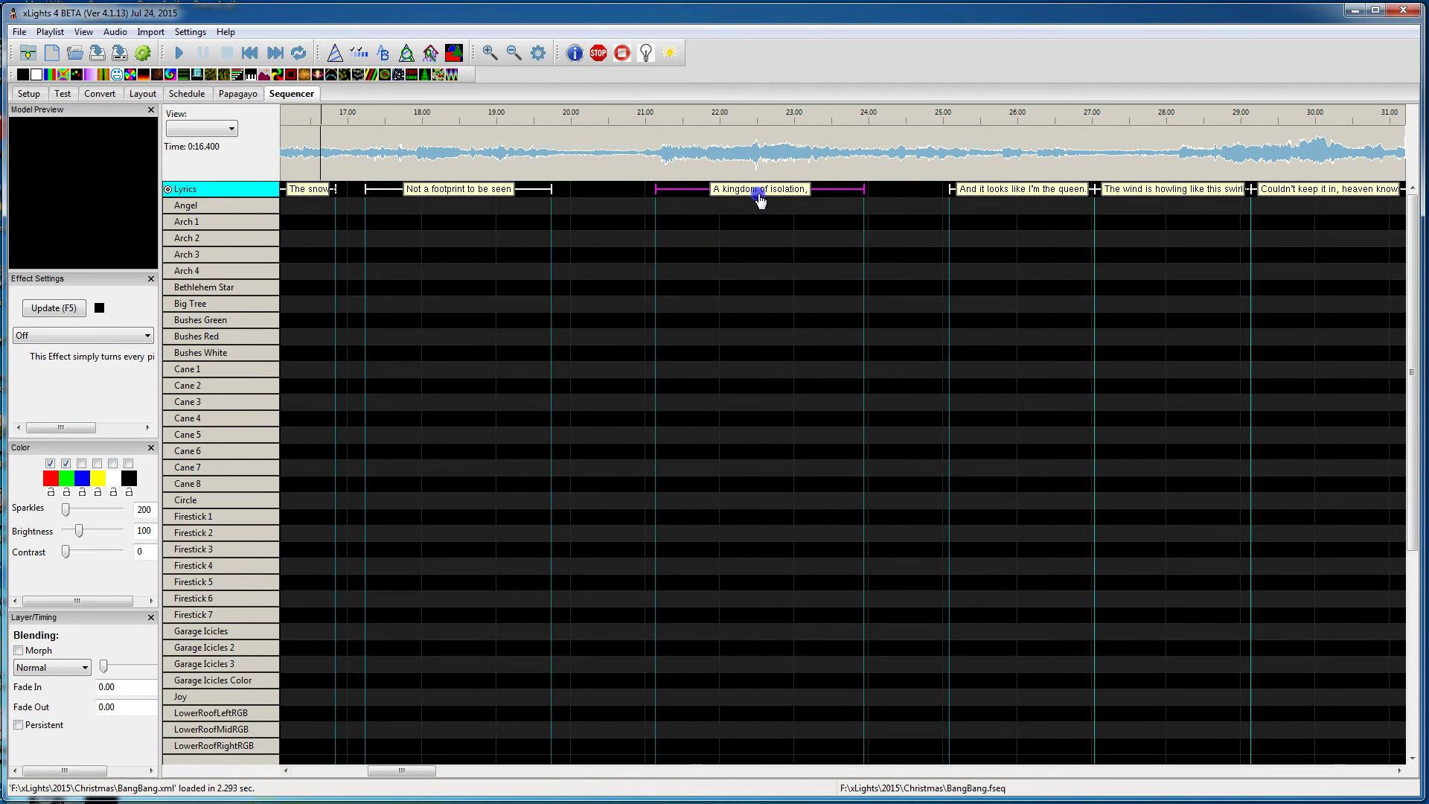
{"action": "left_click", "coordinate": [612, 116]}
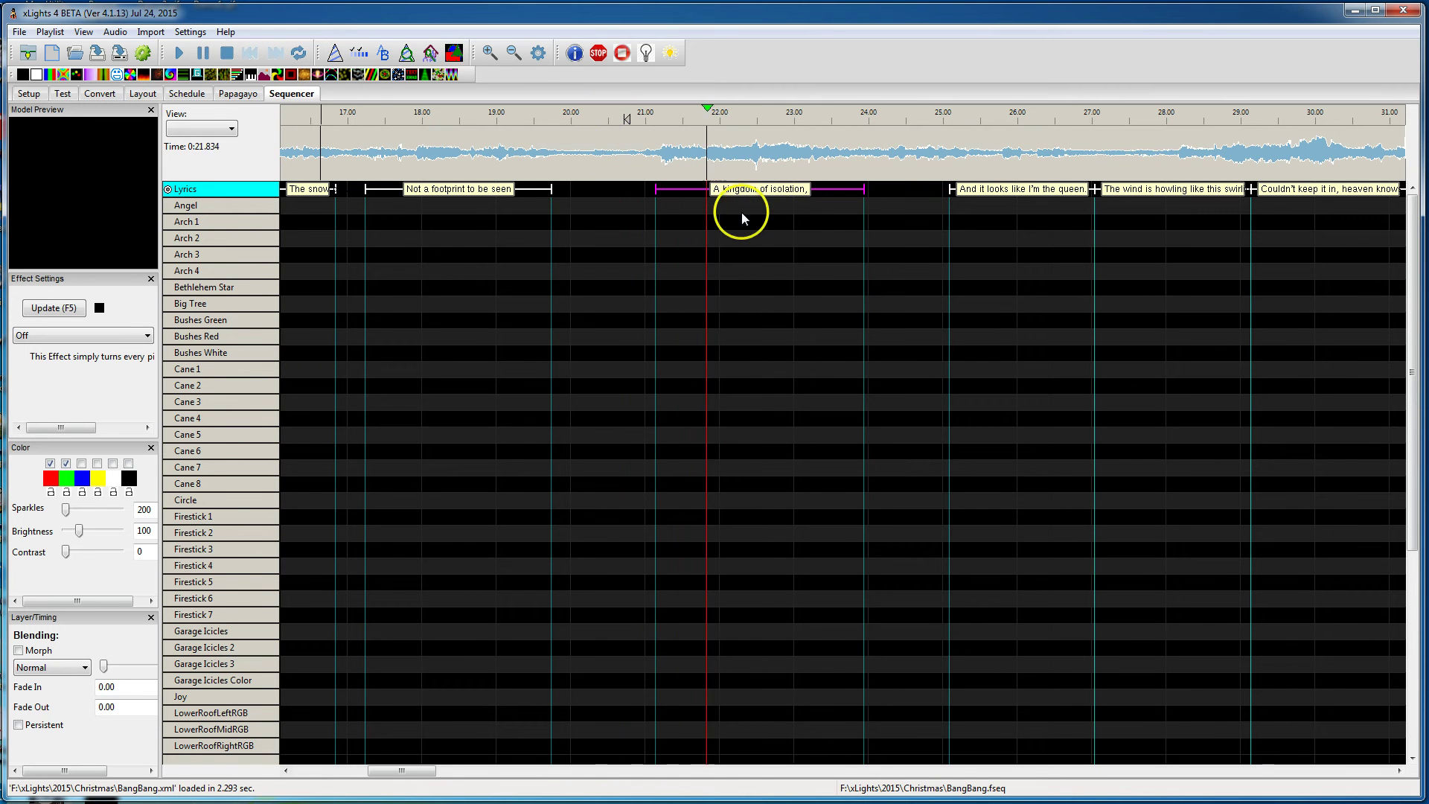
{"action": "left_click_drag", "start_coordinate": [757, 194], "coordinate": [747, 195]}
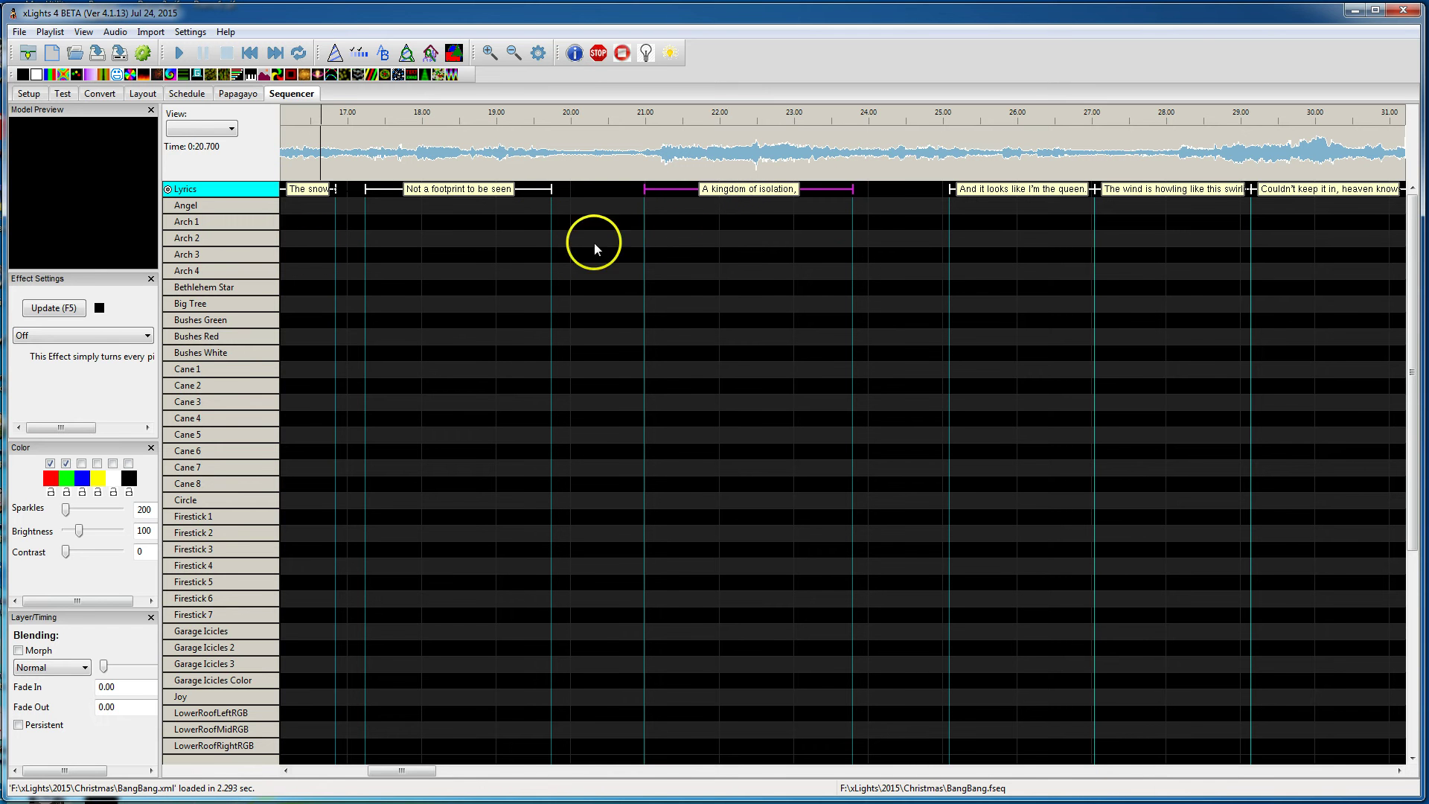
Break the Lyrics track's phrase "The snow glows white on the mountain tonight" down into individual words.
{"action": "left_click_drag", "start_coordinate": [401, 770], "coordinate": [390, 772]}
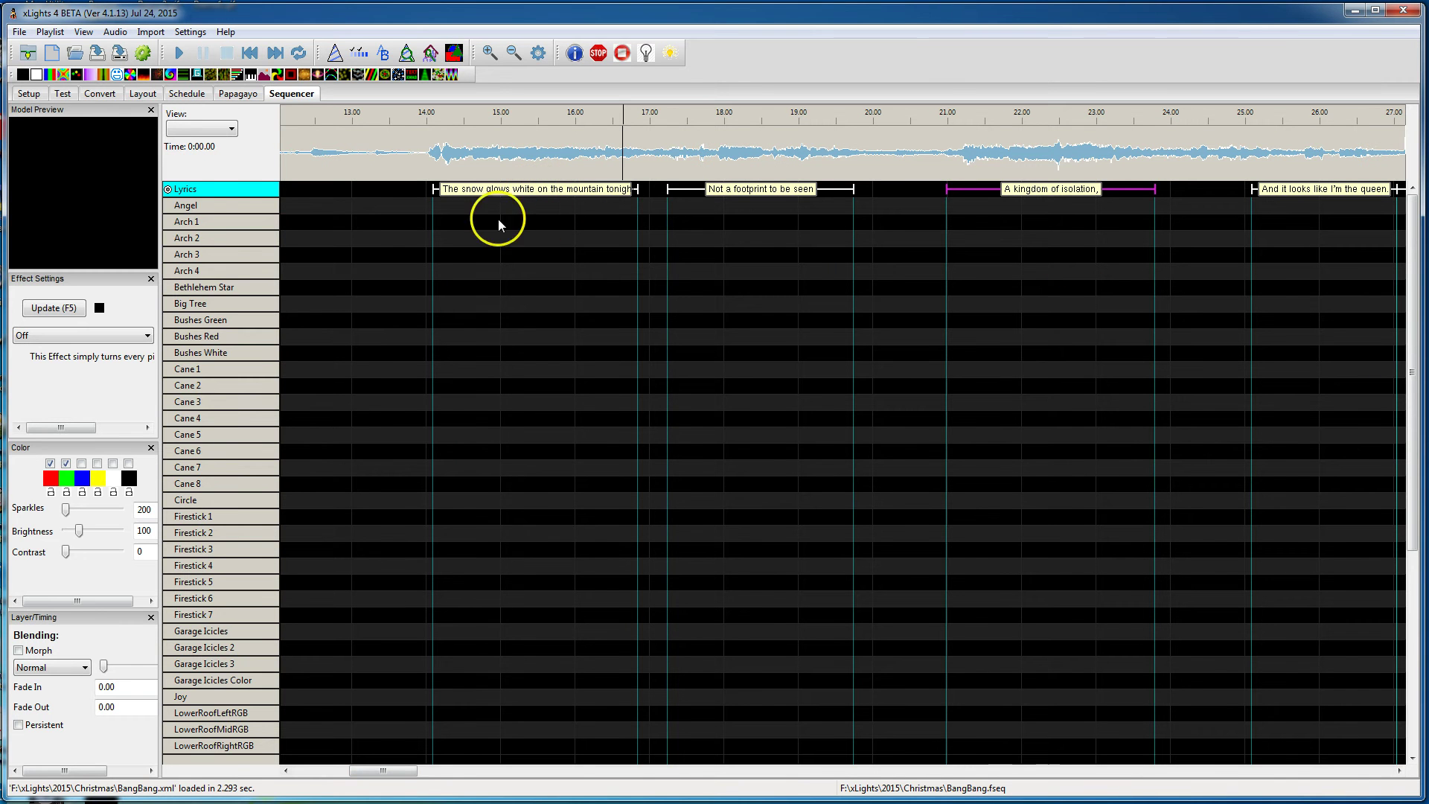
{"action": "right_click", "coordinate": [215, 191]}
{"action": "left_click", "coordinate": [273, 277]}
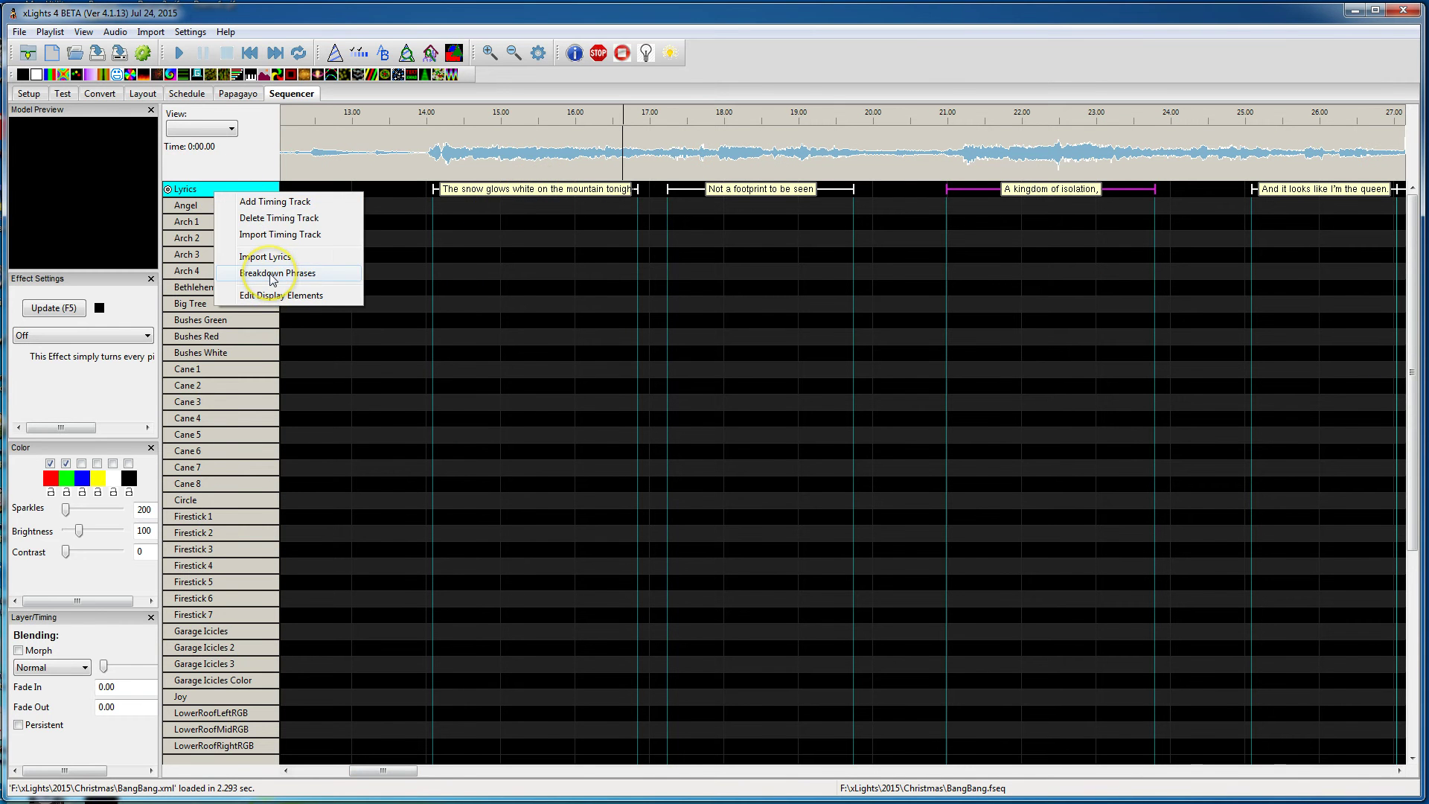
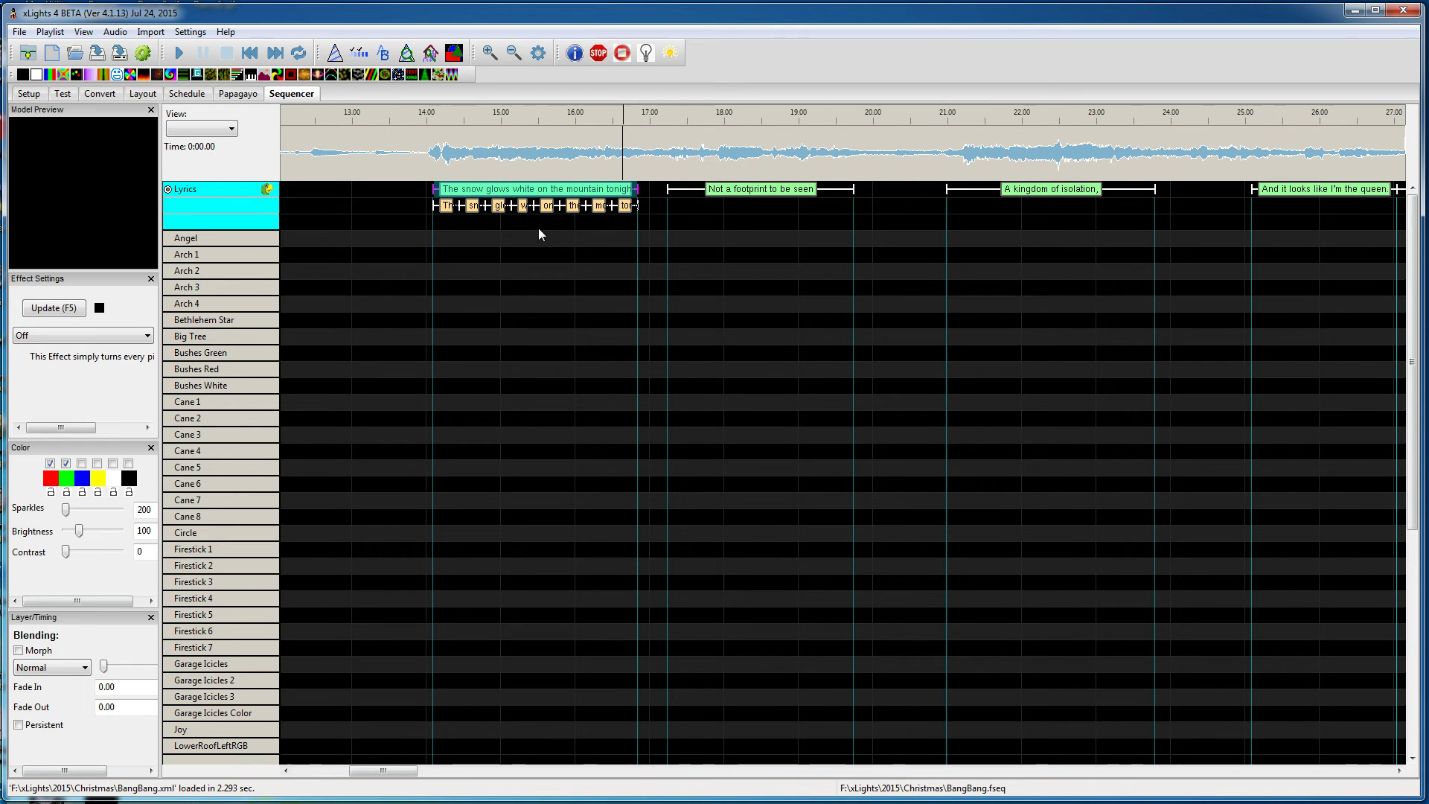
Play the first phrase from about 14.1 seconds and move the phrase's start to about 13.95 seconds.
{"action": "left_click", "coordinate": [491, 55]}
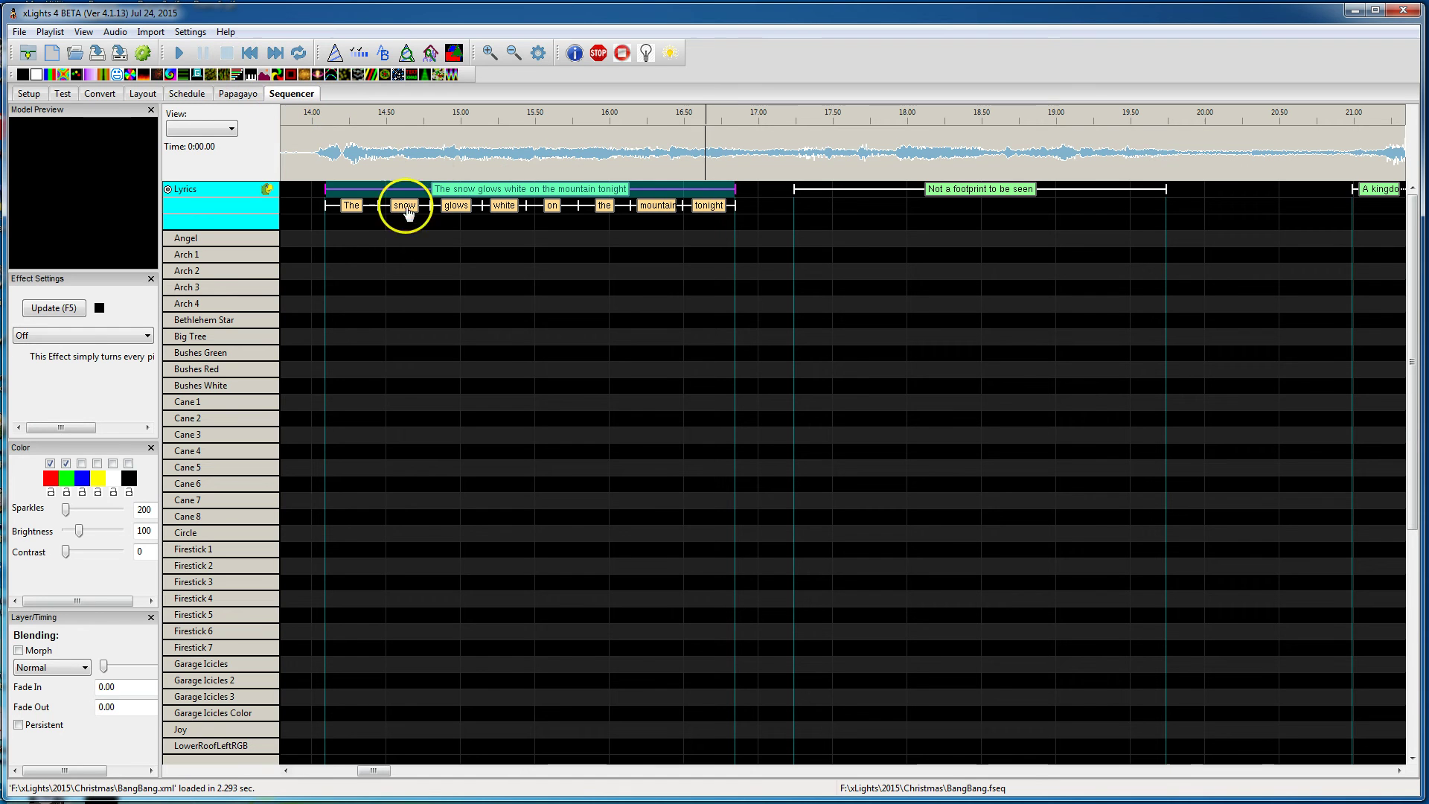
{"action": "left_click", "coordinate": [328, 118]}
{"action": "key", "text": "space"}
{"action": "left_click", "coordinate": [321, 157]}
{"action": "key", "text": "space"}
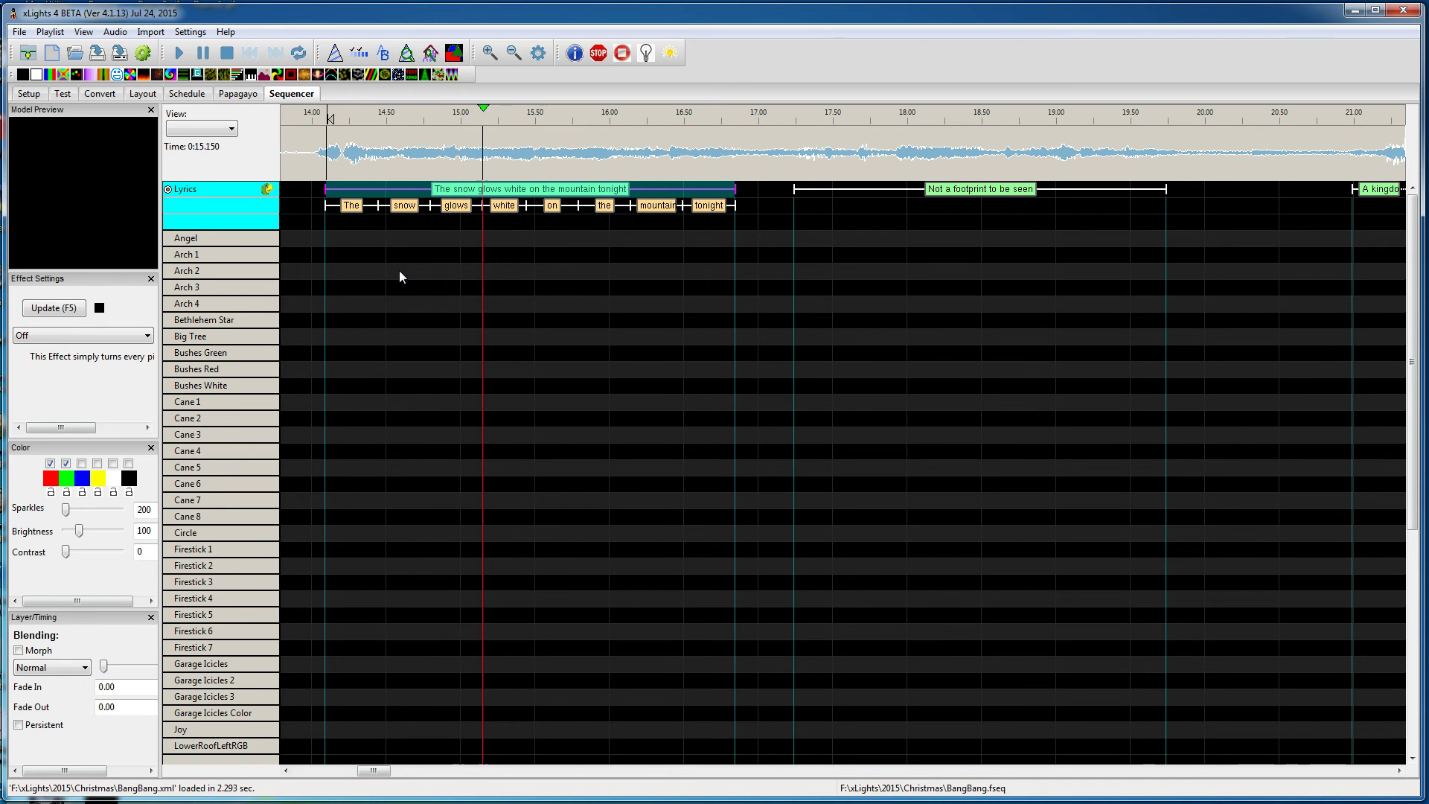
{"action": "key", "text": "space"}
{"action": "key", "text": "space"}
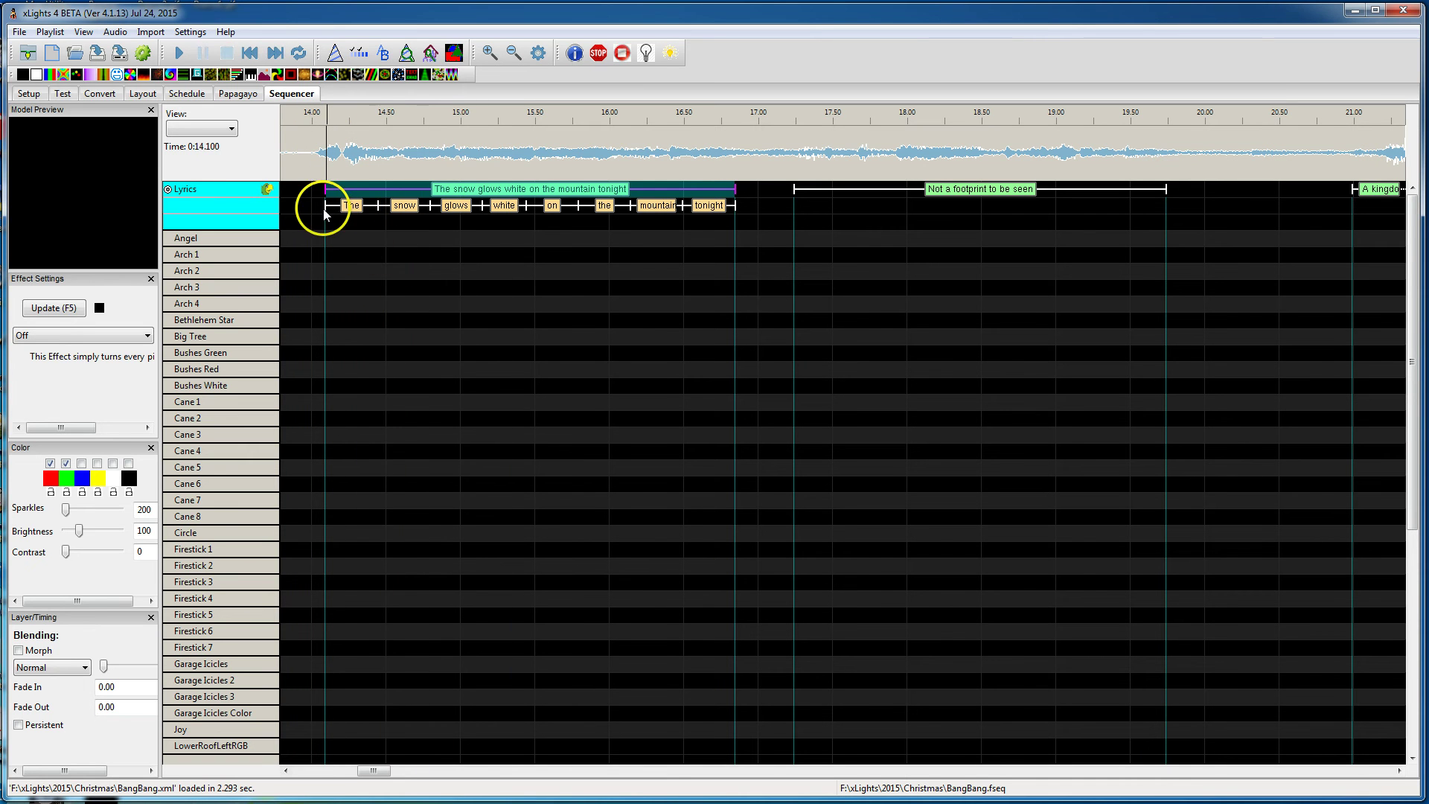
{"action": "left_click_drag", "start_coordinate": [325, 214], "coordinate": [303, 192]}
{"action": "left_click", "coordinate": [325, 191]}
{"action": "key", "text": "space"}
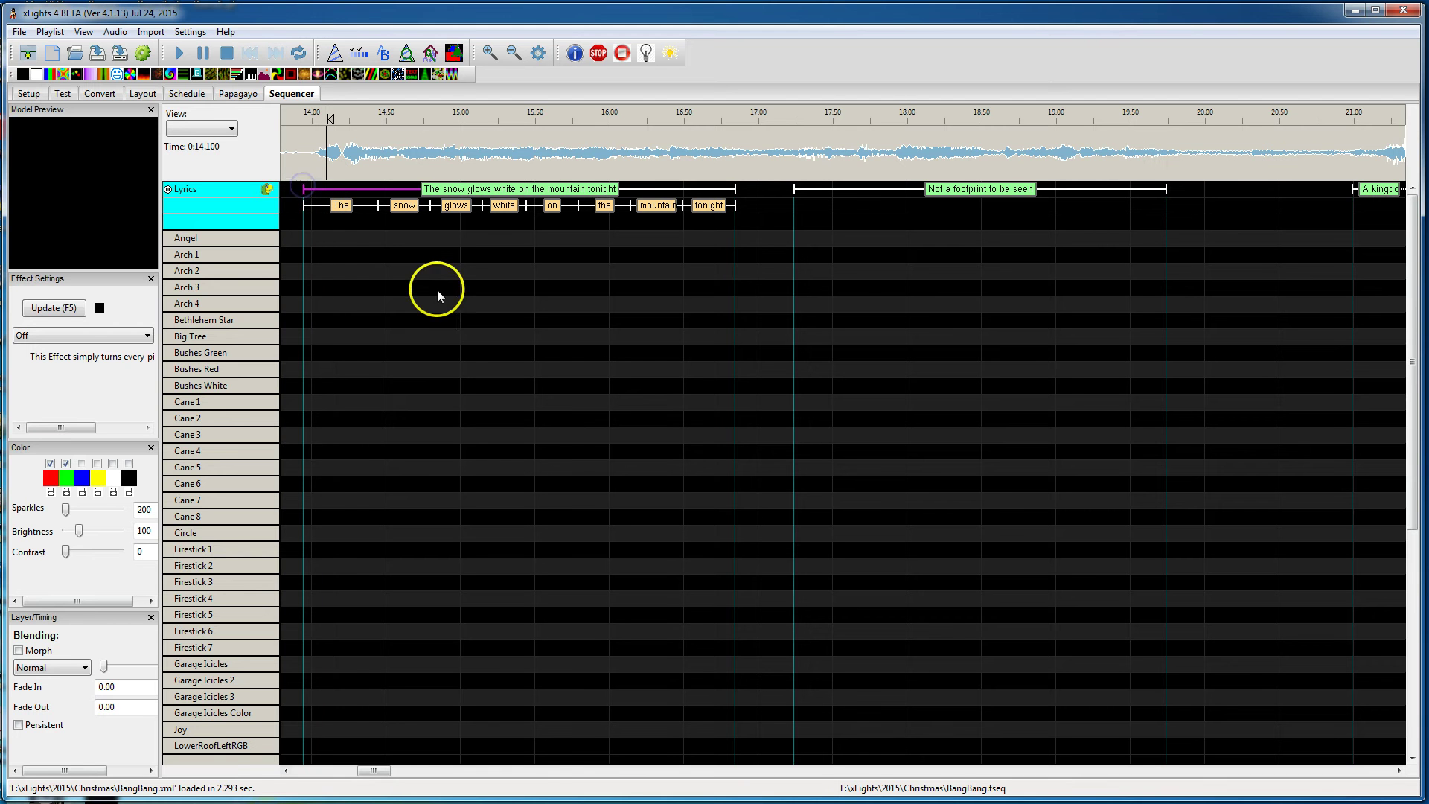
{"action": "key", "text": "space"}
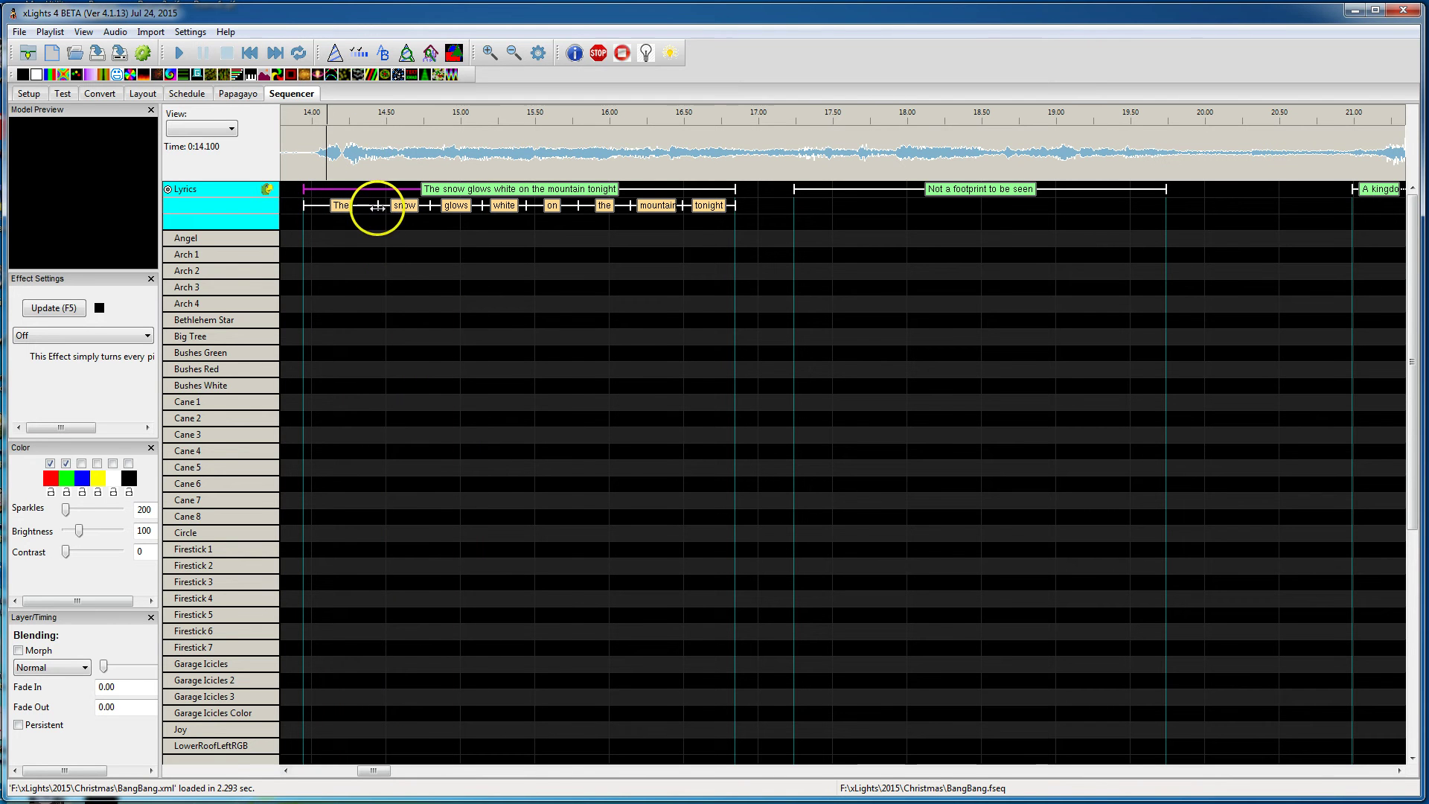
Move the boundary between the words "The" and "snow" to about 14.1 seconds and set the playback position to 13.9 seconds.
{"action": "left_click_drag", "start_coordinate": [378, 206], "coordinate": [325, 208]}
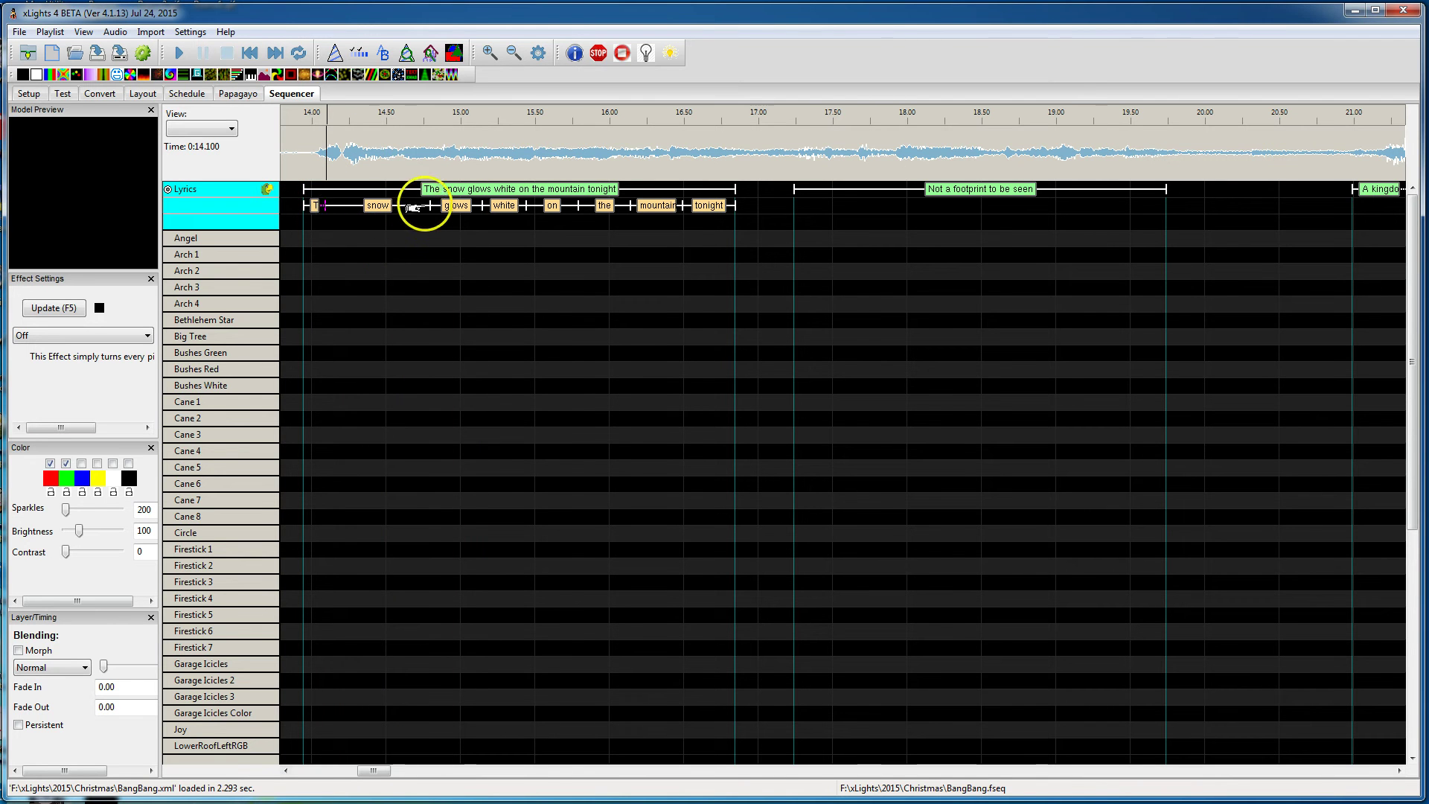
{"action": "left_click", "coordinate": [489, 52]}
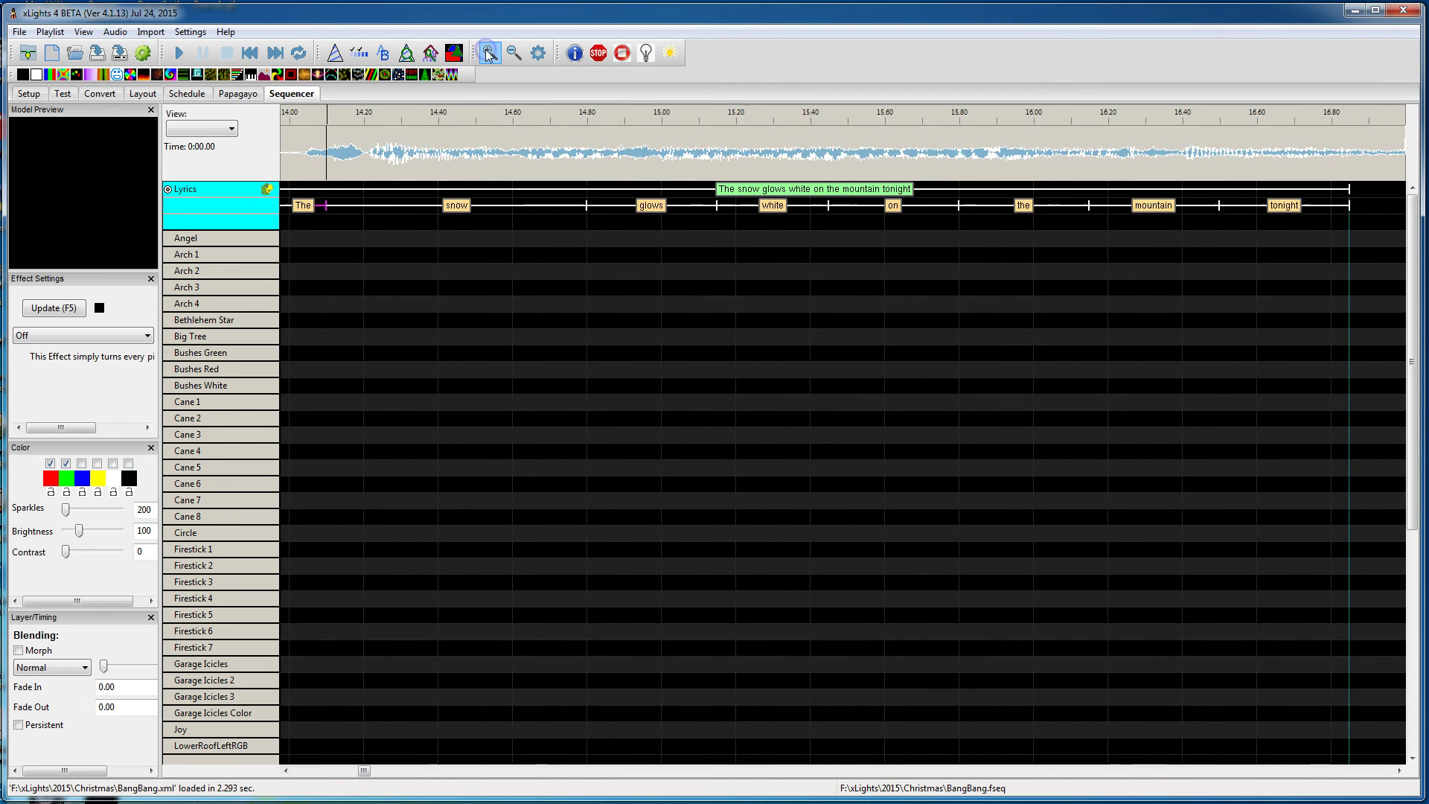
{"action": "left_click_drag", "start_coordinate": [365, 771], "coordinate": [366, 771]}
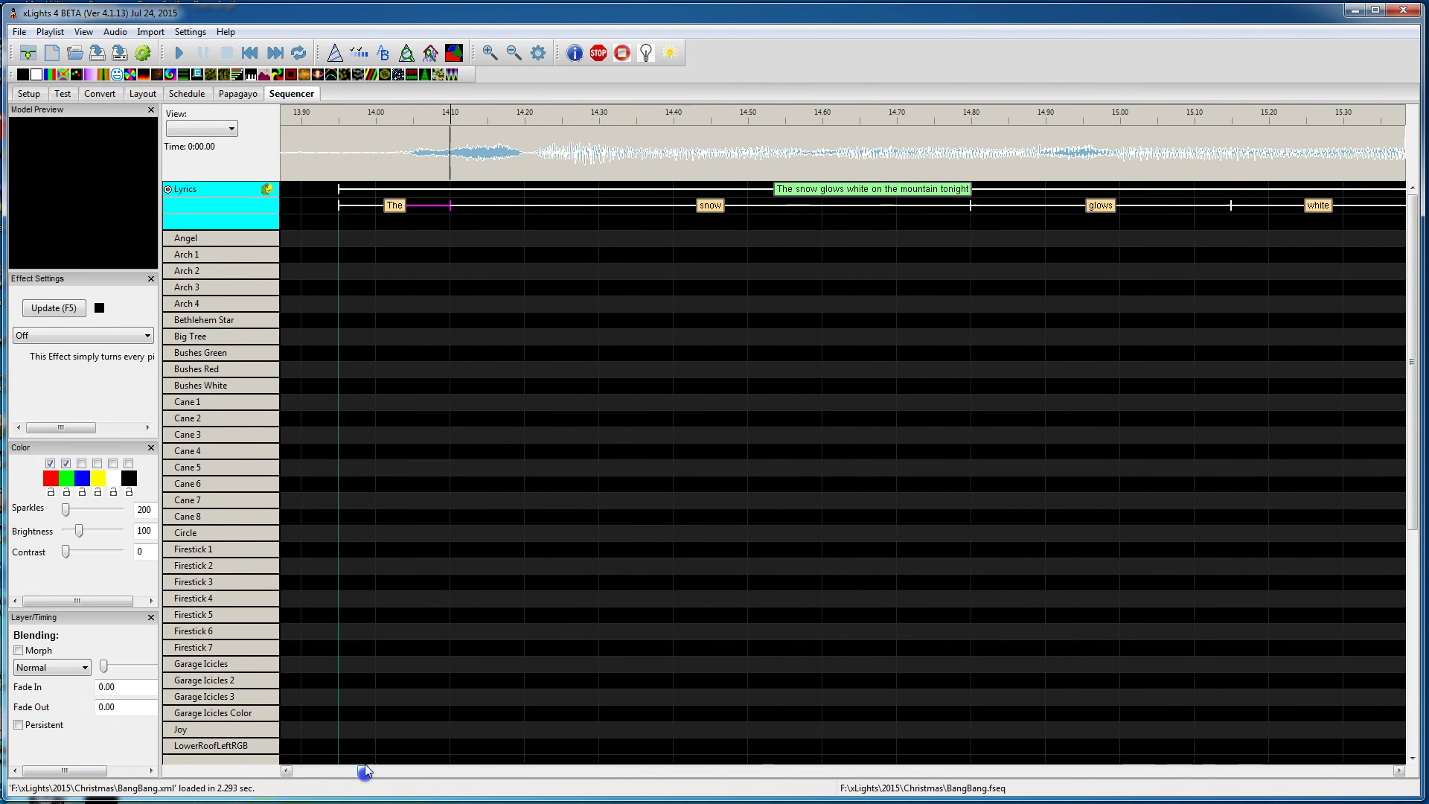
{"action": "left_click", "coordinate": [300, 149]}
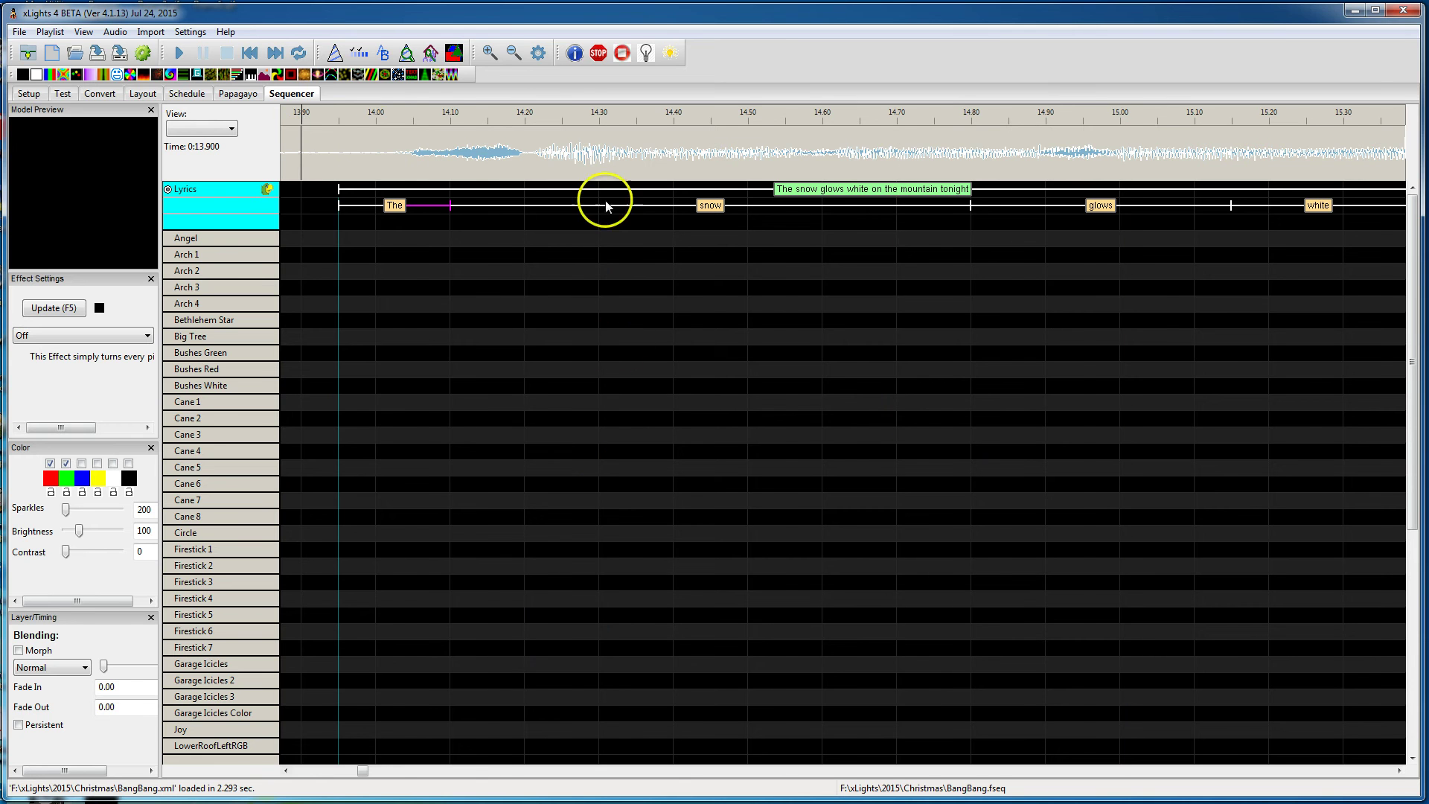
Play the words from 13.9 seconds and move the boundary between "snow" and "glows" to about 14.35 seconds.
{"action": "left_click", "coordinate": [515, 53]}
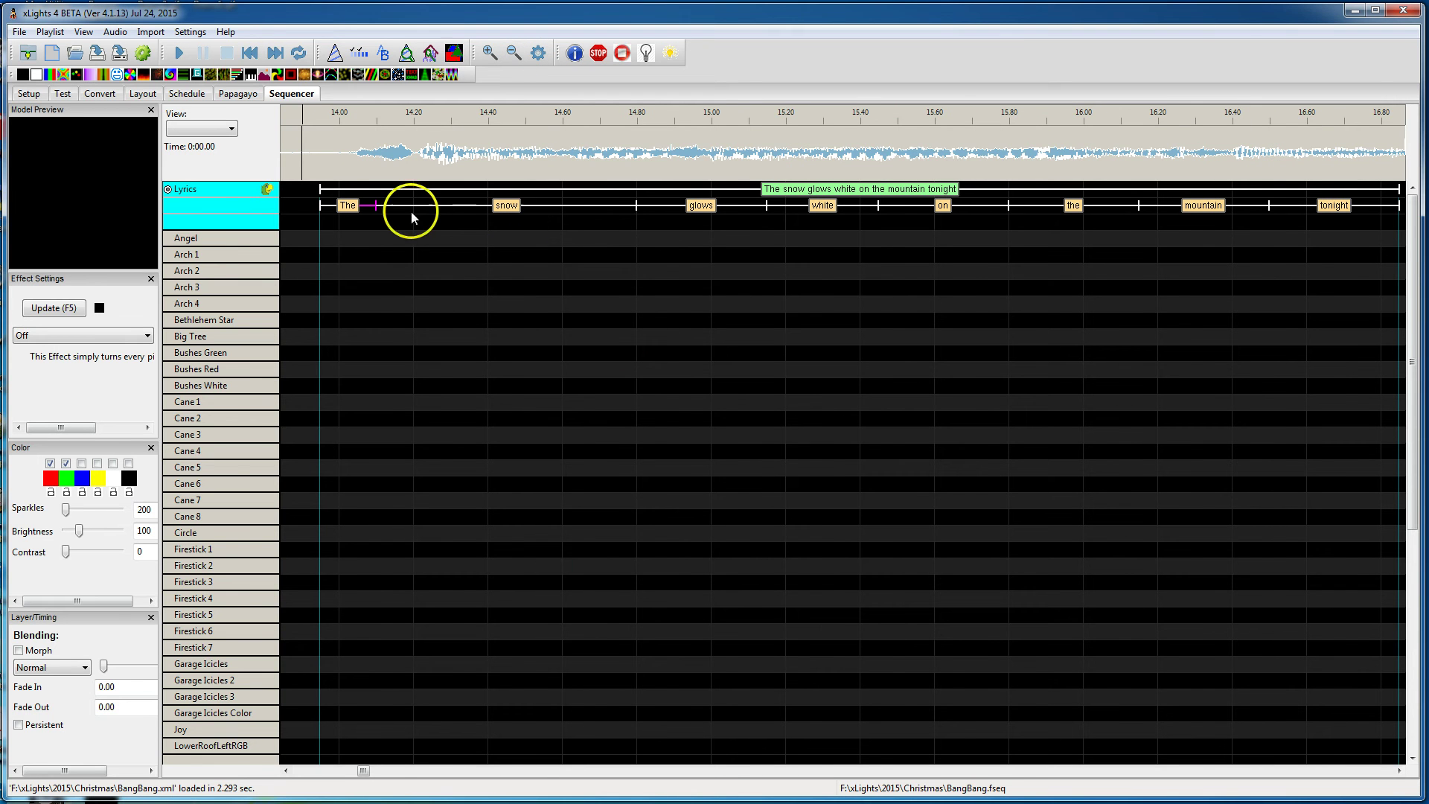
{"action": "key", "text": "space"}
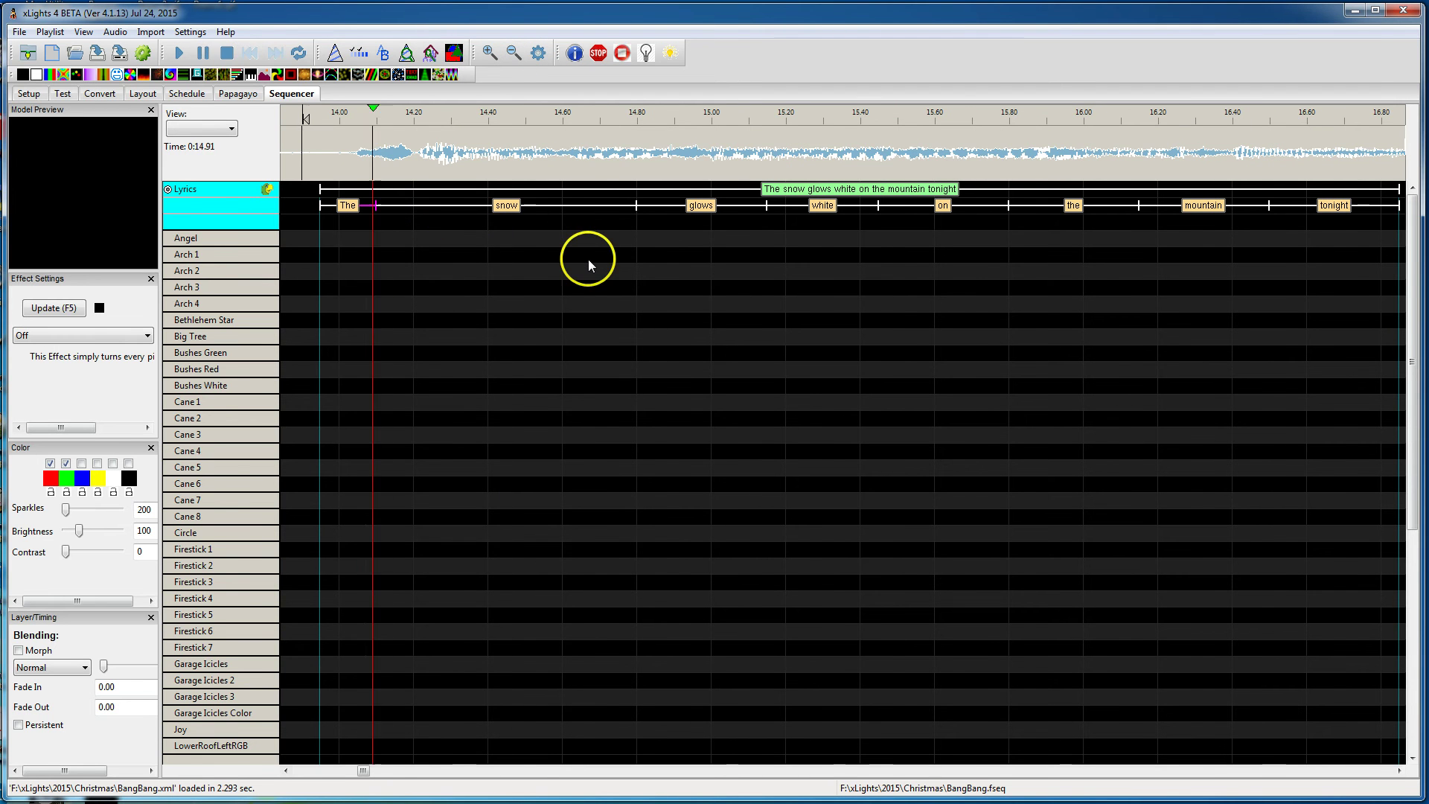
{"action": "key", "text": "space"}
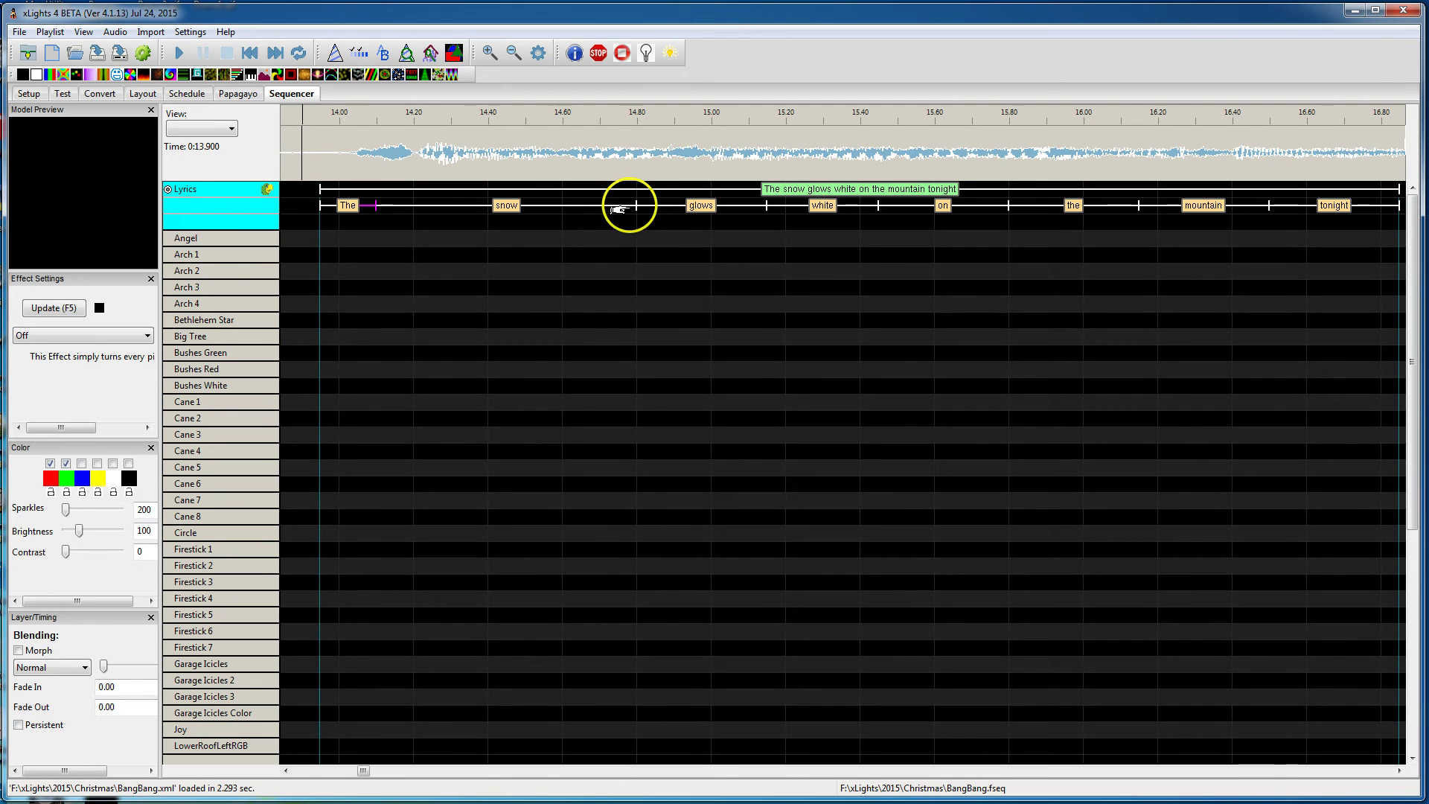
{"action": "left_click_drag", "start_coordinate": [636, 206], "coordinate": [477, 206]}
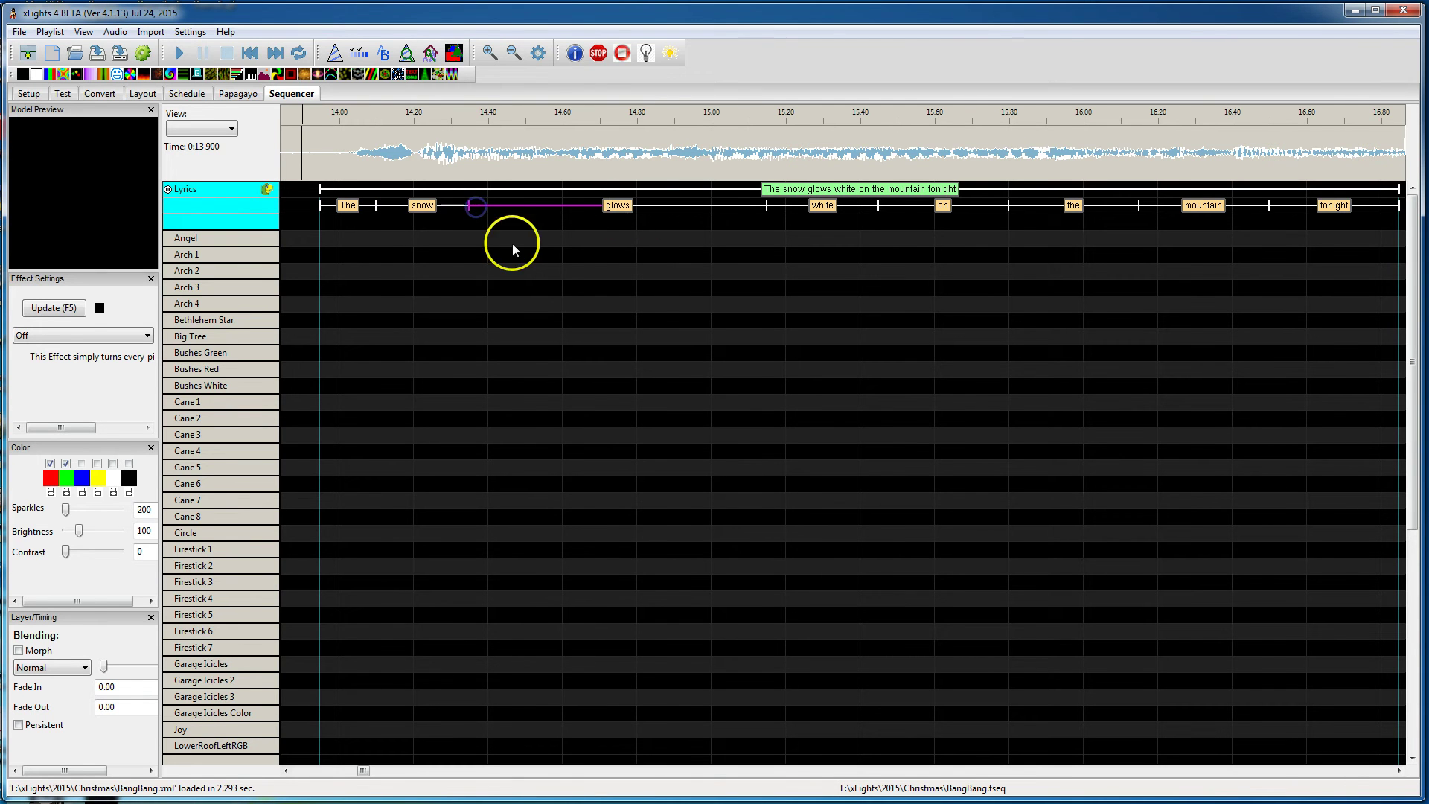
{"action": "key", "text": "space"}
{"action": "key", "text": "space"}
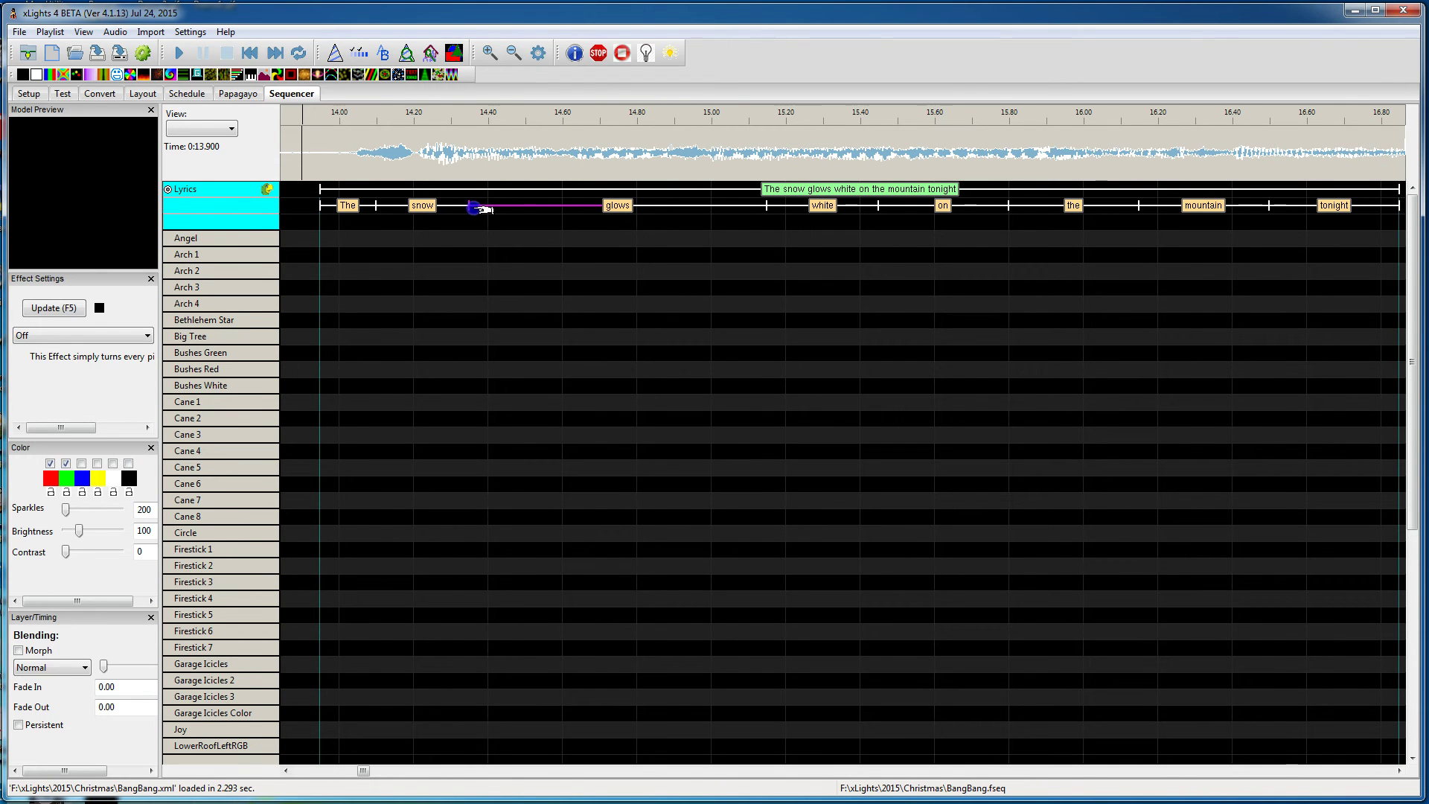
Move the boundary between "snow" and "glows" to about 14.4 seconds and play the words from 13.9 seconds.
{"action": "left_click_drag", "start_coordinate": [469, 206], "coordinate": [487, 206]}
{"action": "key", "text": "space"}
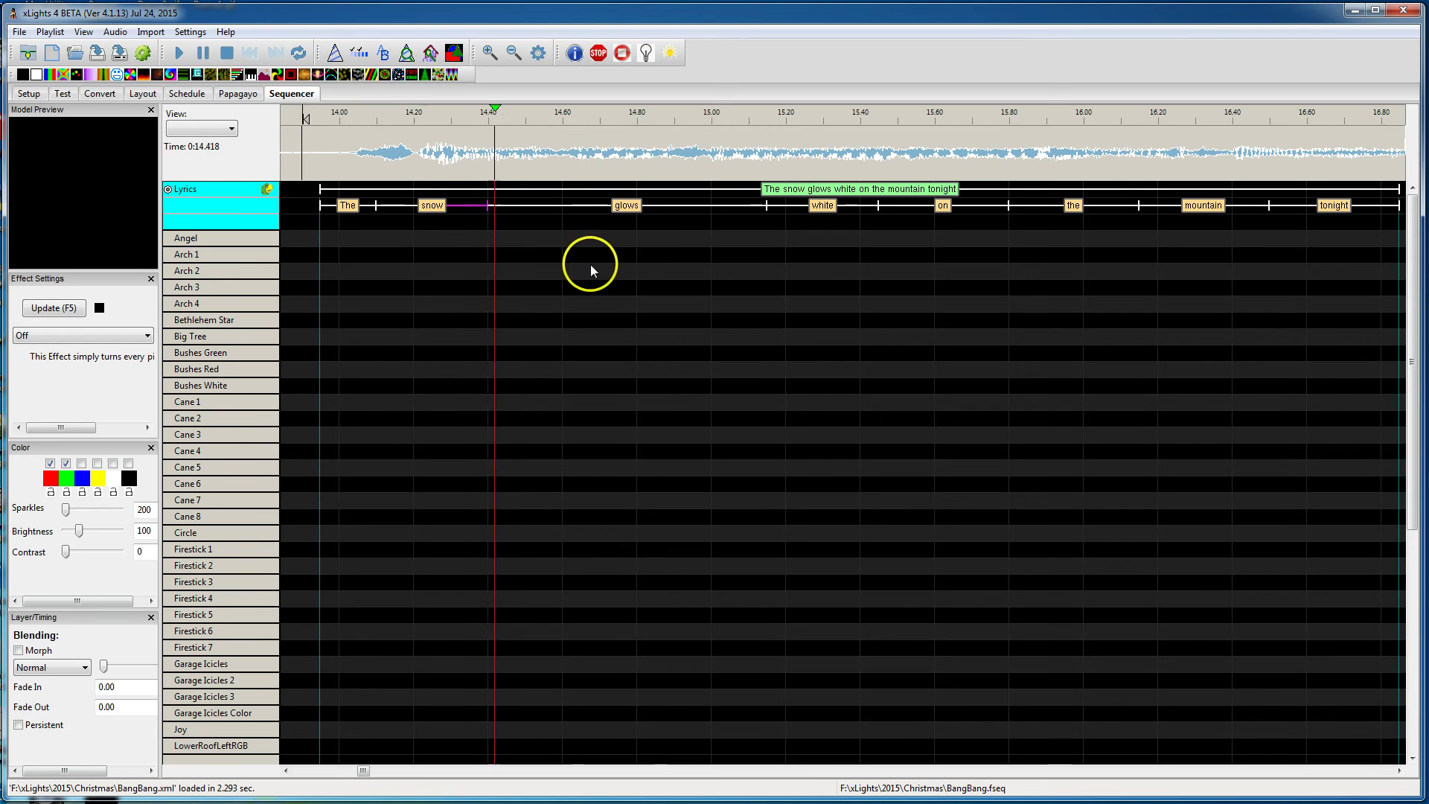
{"action": "key", "text": "space"}
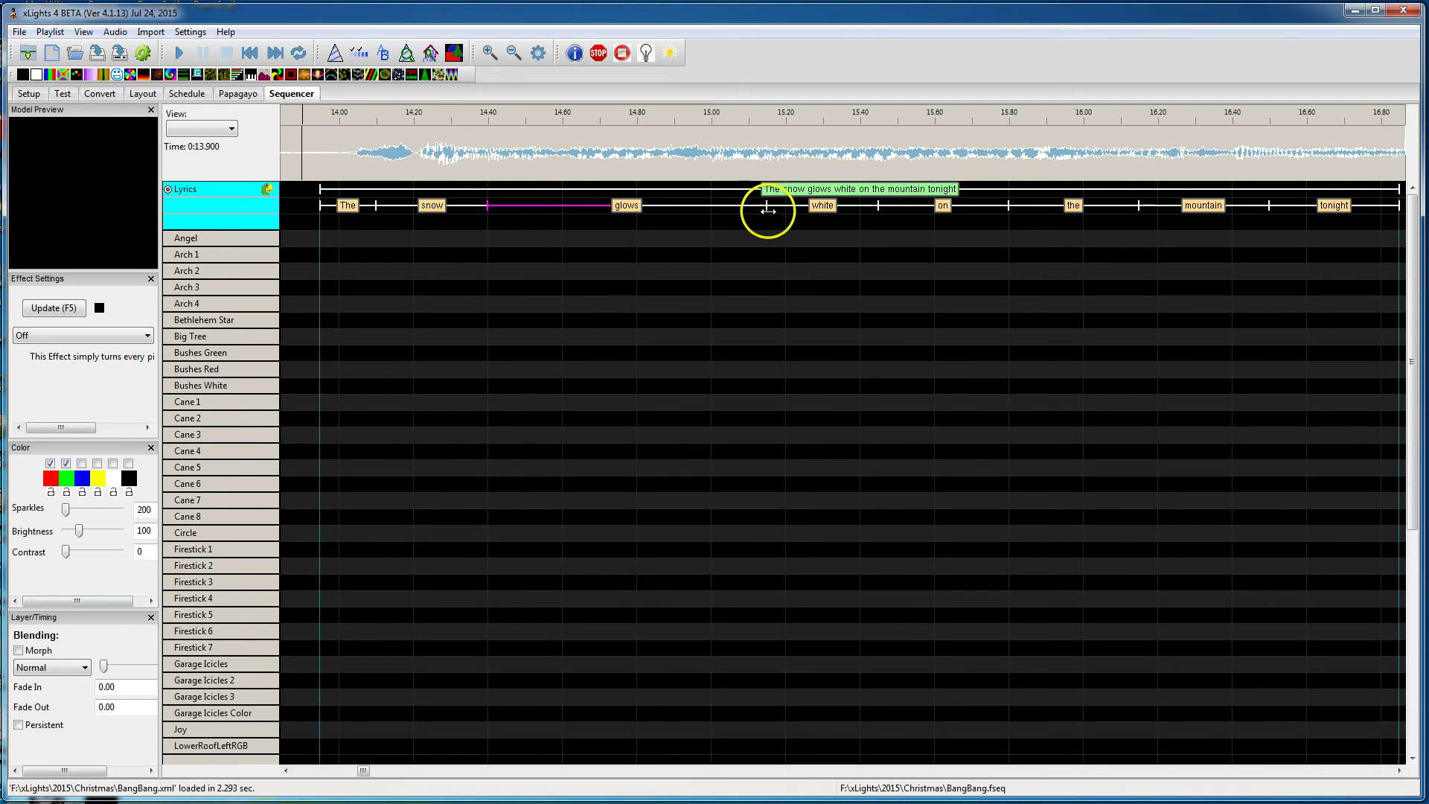
Move the boundary between "glows" and "white" to about 14.7 seconds and replay the opening words several times.
{"action": "left_click_drag", "start_coordinate": [767, 211], "coordinate": [593, 216]}
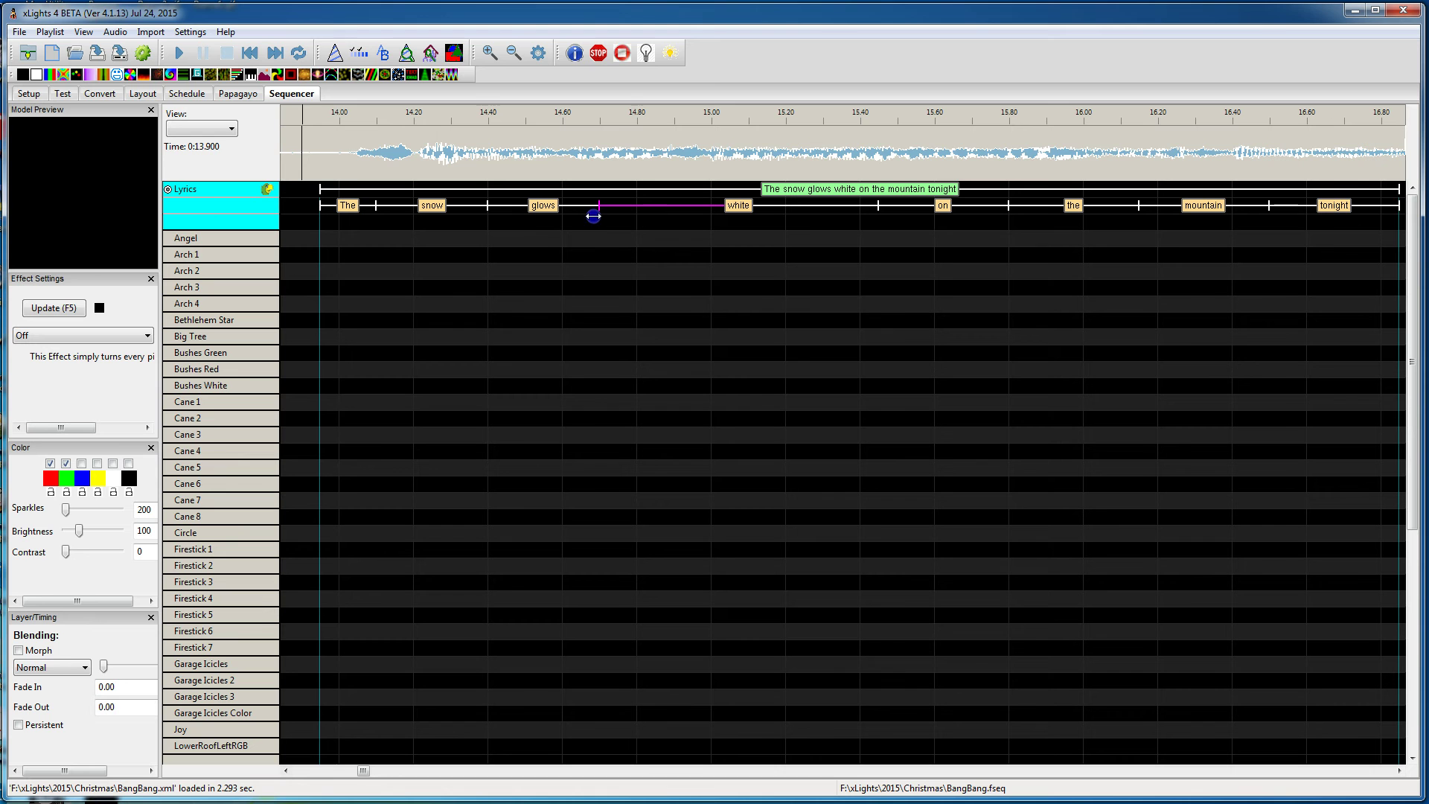
{"action": "key", "text": "space"}
{"action": "key", "text": "space"}
{"action": "key", "text": "space"}
{"action": "key", "text": "space"}
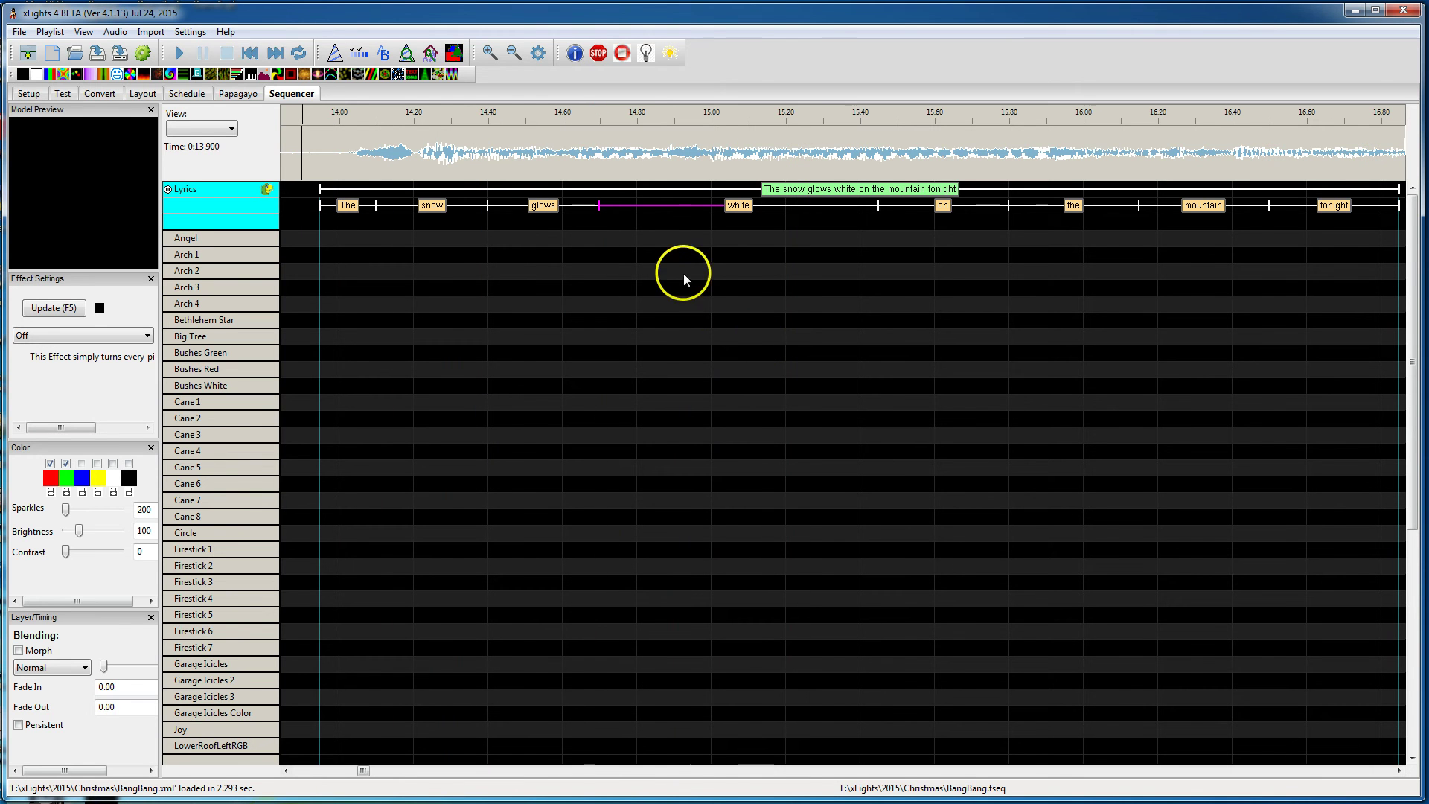
{"action": "key", "text": "space"}
{"action": "key", "text": "space"}
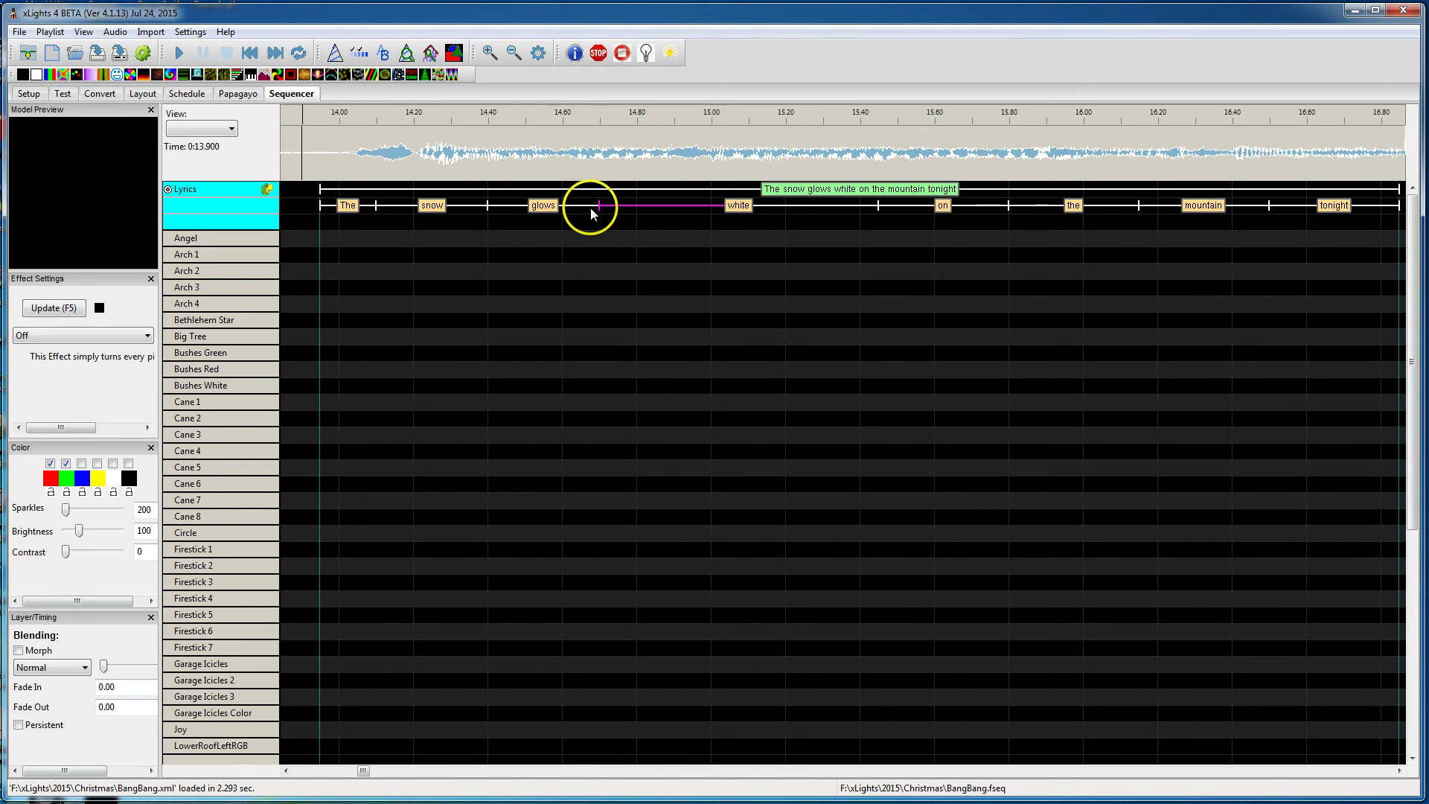
Move the end of "glows" to about 14.8 seconds and its start to about 14.45 seconds, and play the words back.
{"action": "left_click_drag", "start_coordinate": [597, 206], "coordinate": [636, 208]}
{"action": "left_click", "coordinate": [501, 210]}
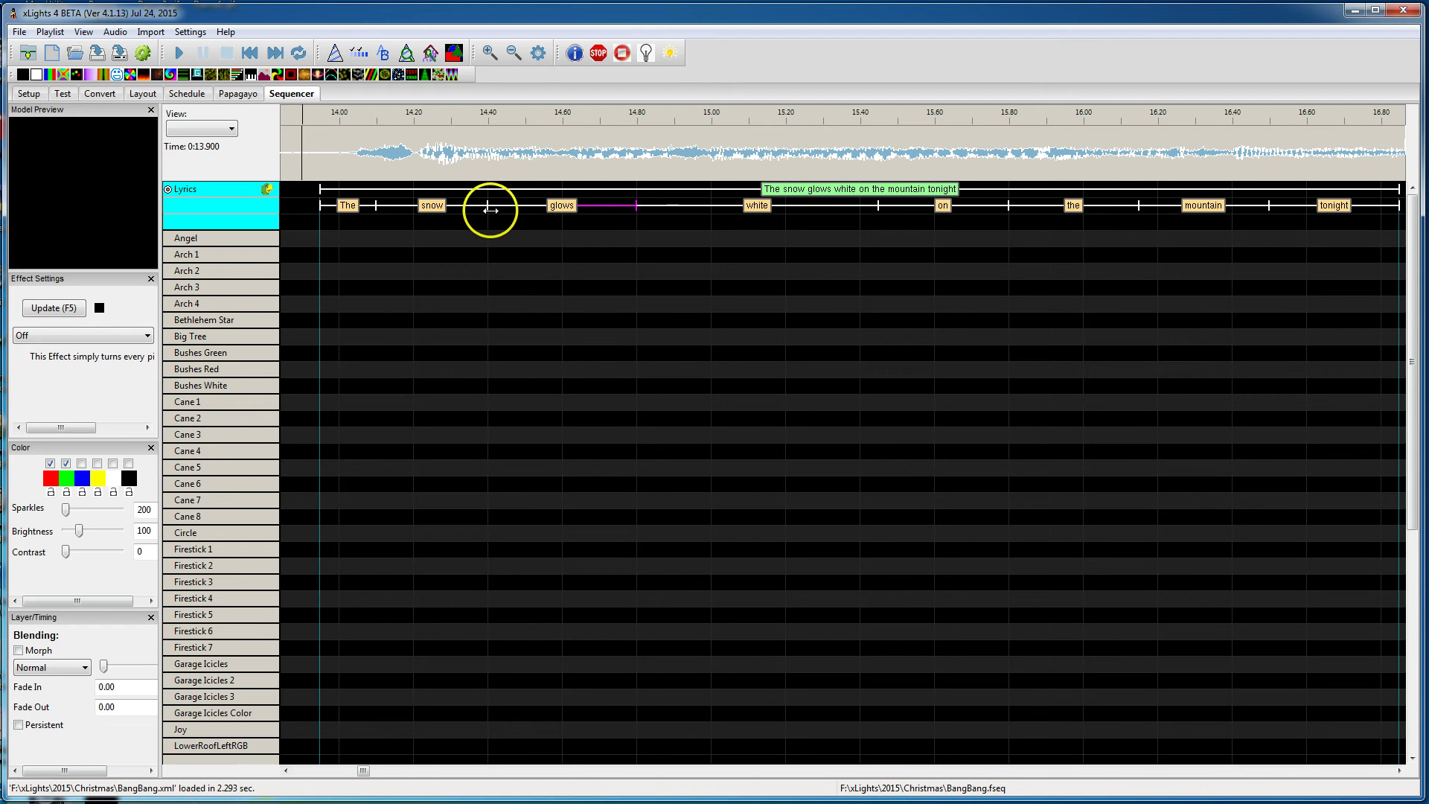
{"action": "left_click_drag", "start_coordinate": [496, 211], "coordinate": [515, 211]}
{"action": "key", "text": "space"}
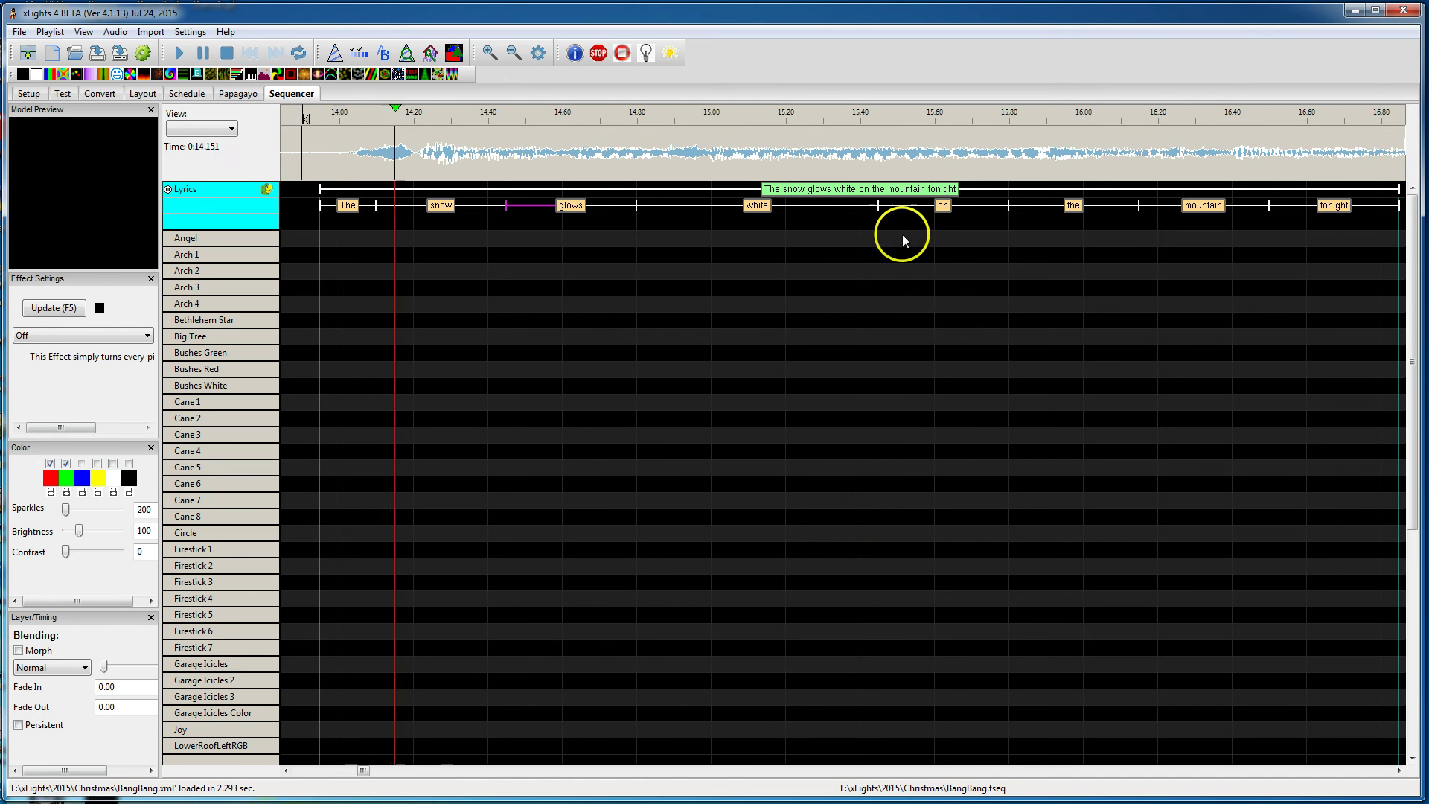
{"action": "key", "text": "space"}
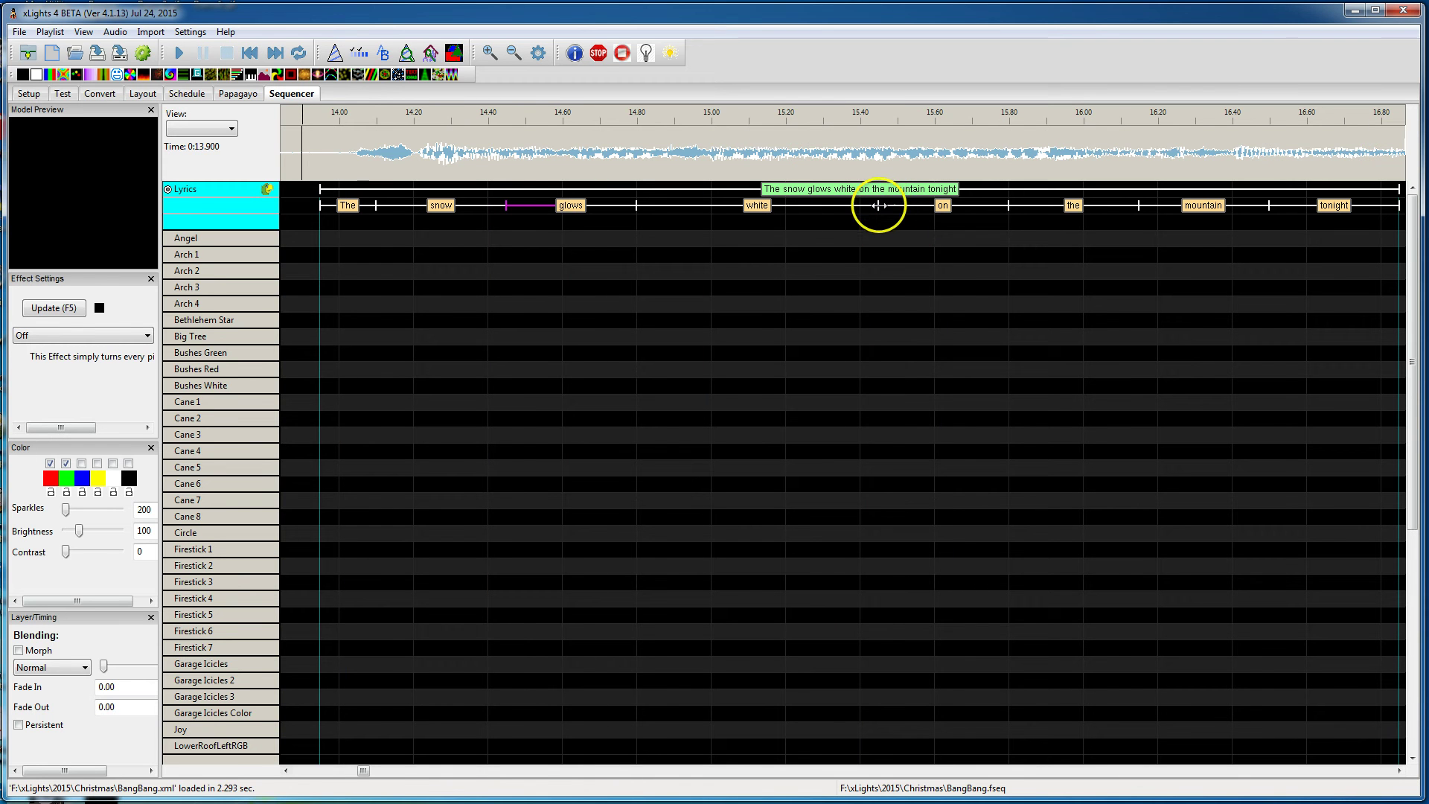
Move the boundary between "white" and "on" to about 15.25 seconds and play the song from 15.1 seconds.
{"action": "left_click", "coordinate": [877, 205]}
{"action": "left_click_drag", "start_coordinate": [877, 205], "coordinate": [803, 205]}
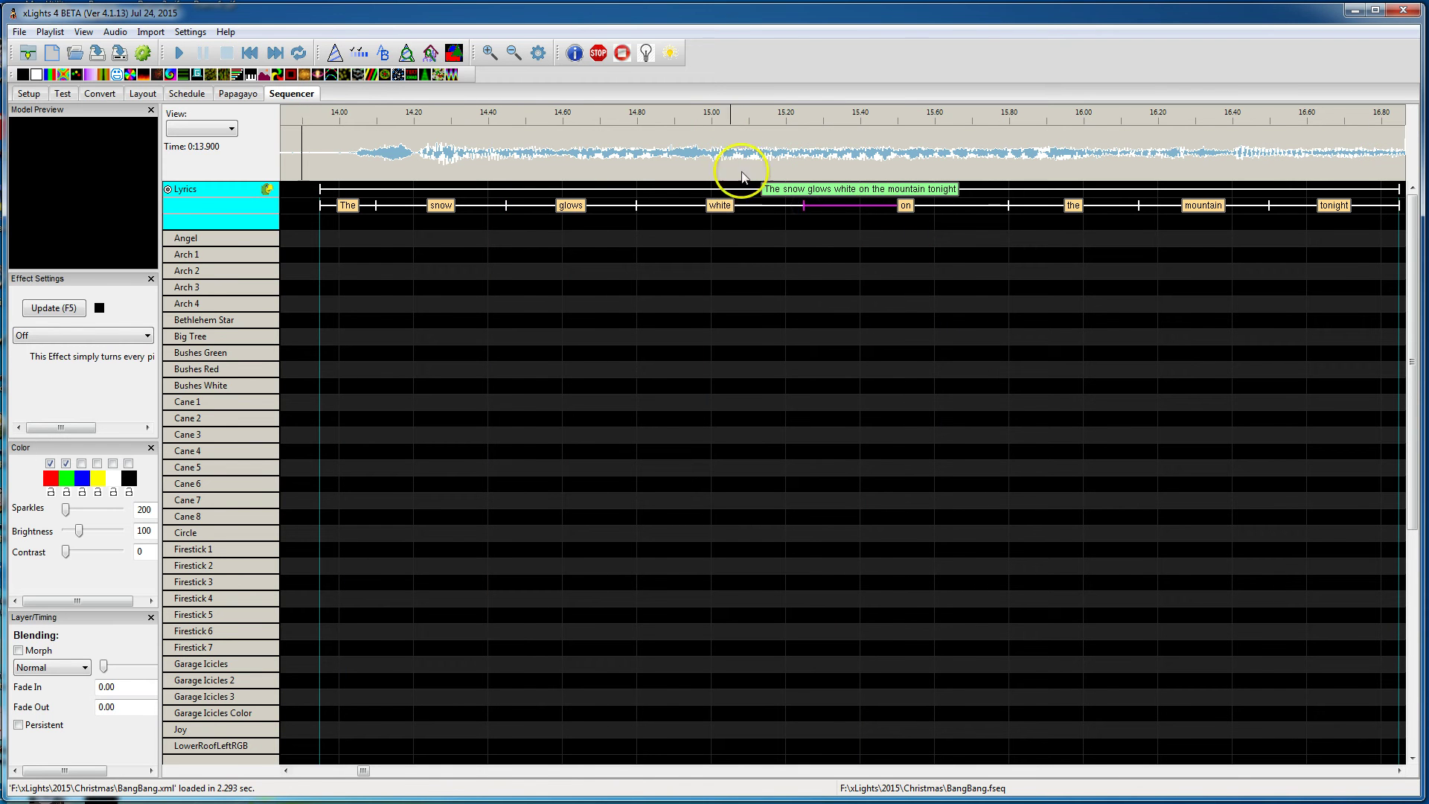
{"action": "left_click", "coordinate": [747, 224]}
{"action": "left_click", "coordinate": [973, 345]}
{"action": "key", "text": "space"}
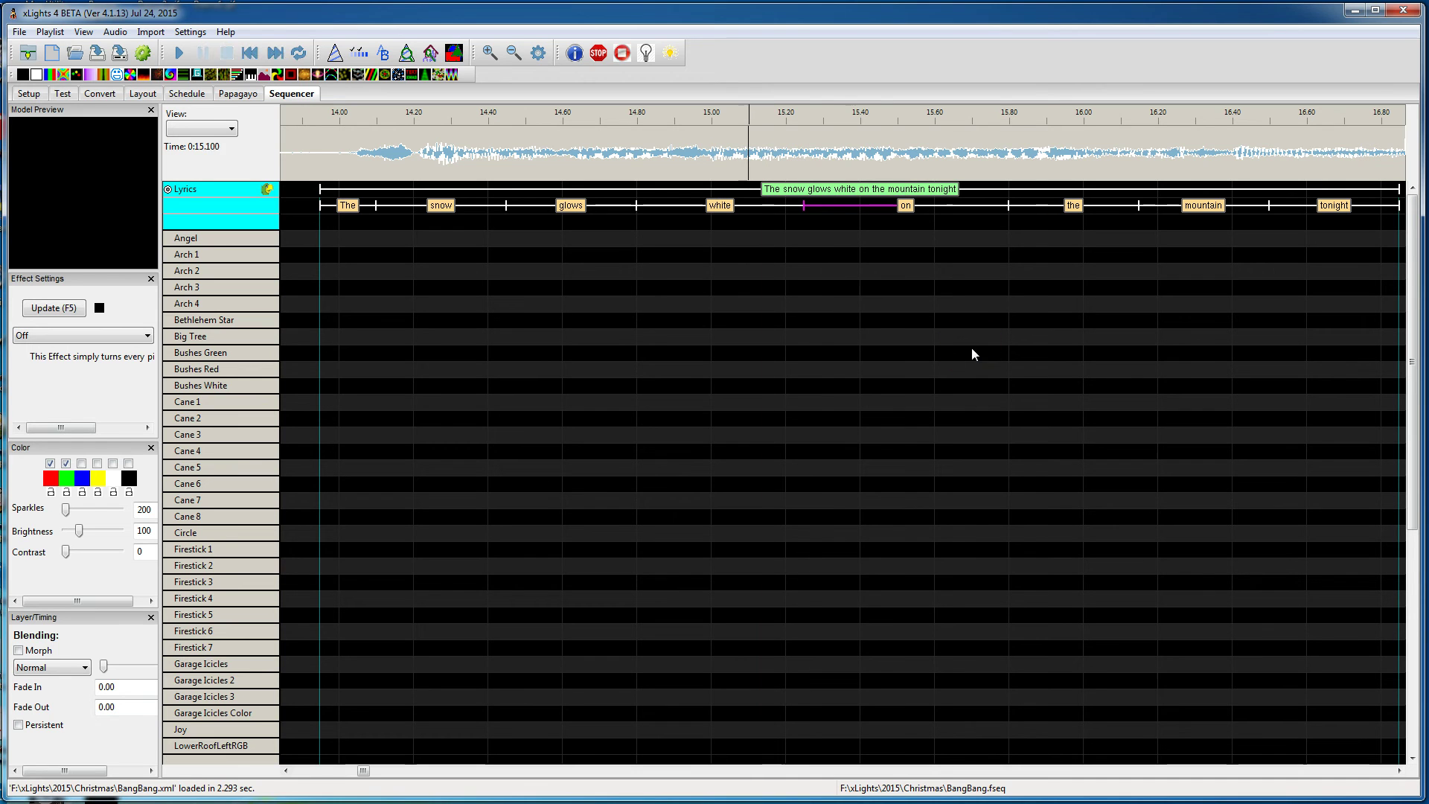
{"action": "left_click", "coordinate": [887, 296]}
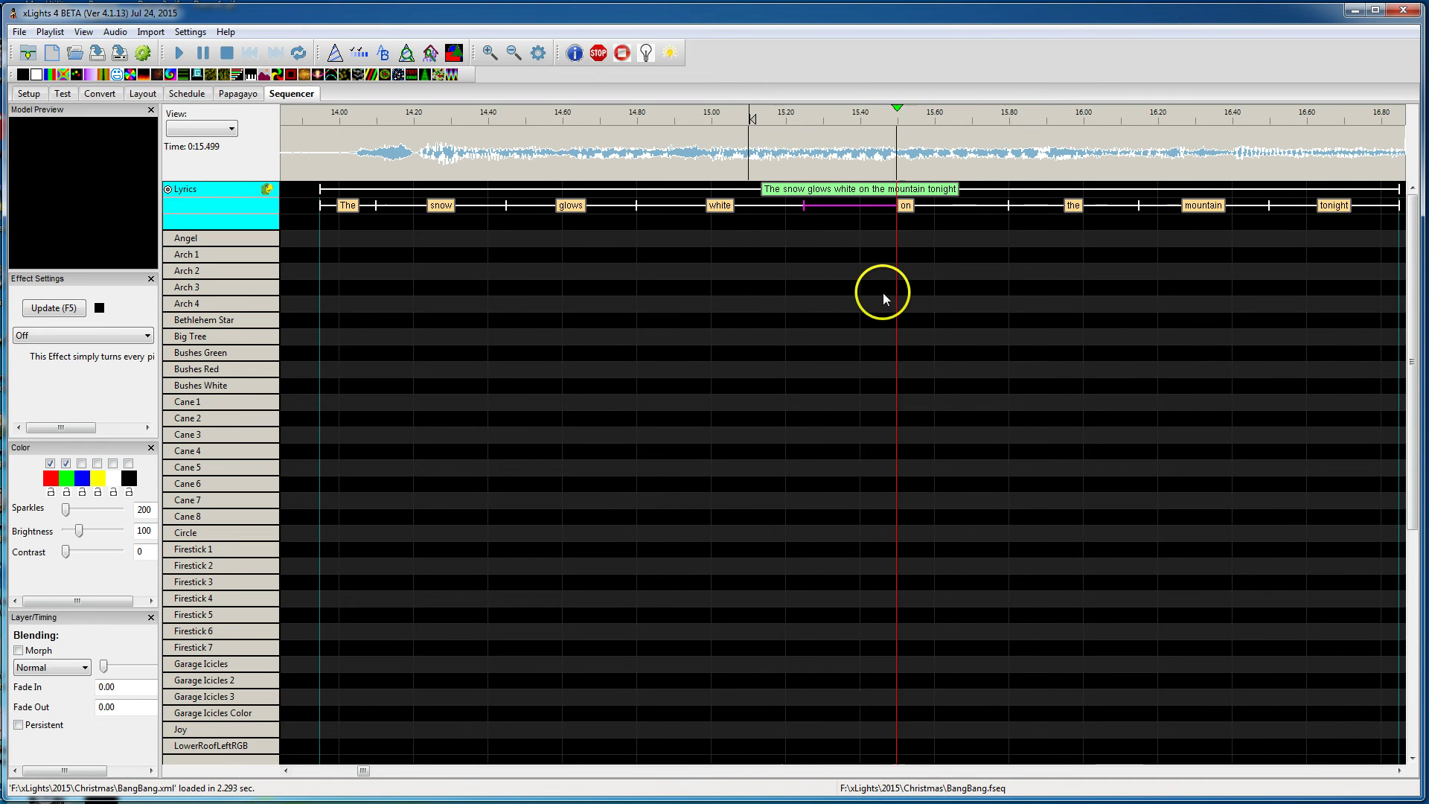
{"action": "key", "text": "space"}
Shift the boundary between "white" and "on" to about 15.35 seconds and replay from 15.1 seconds.
{"action": "left_click", "coordinate": [811, 217]}
{"action": "left_click_drag", "start_coordinate": [811, 218], "coordinate": [844, 219]}
{"action": "left_click", "coordinate": [755, 143]}
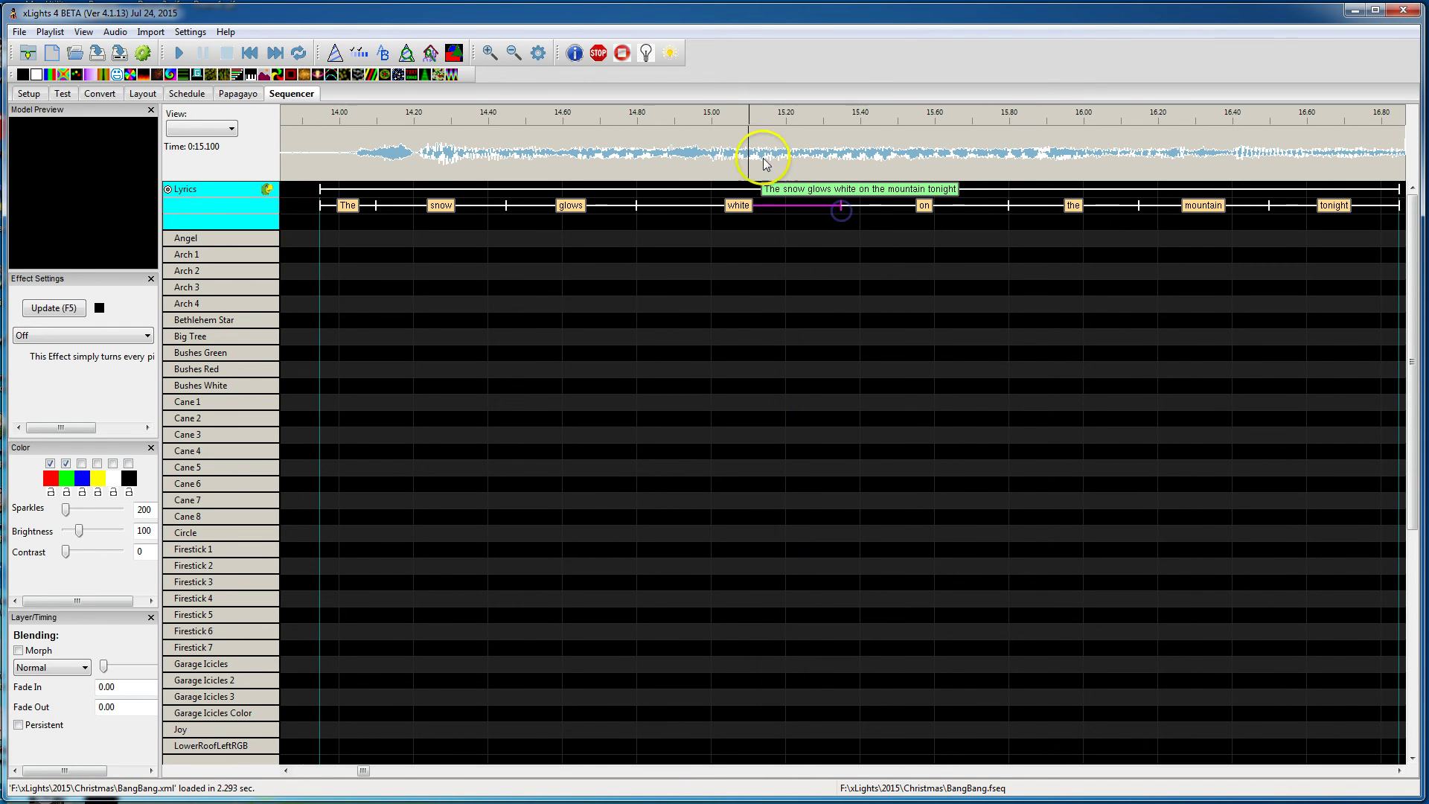
{"action": "key", "text": "space"}
{"action": "key", "text": "space"}
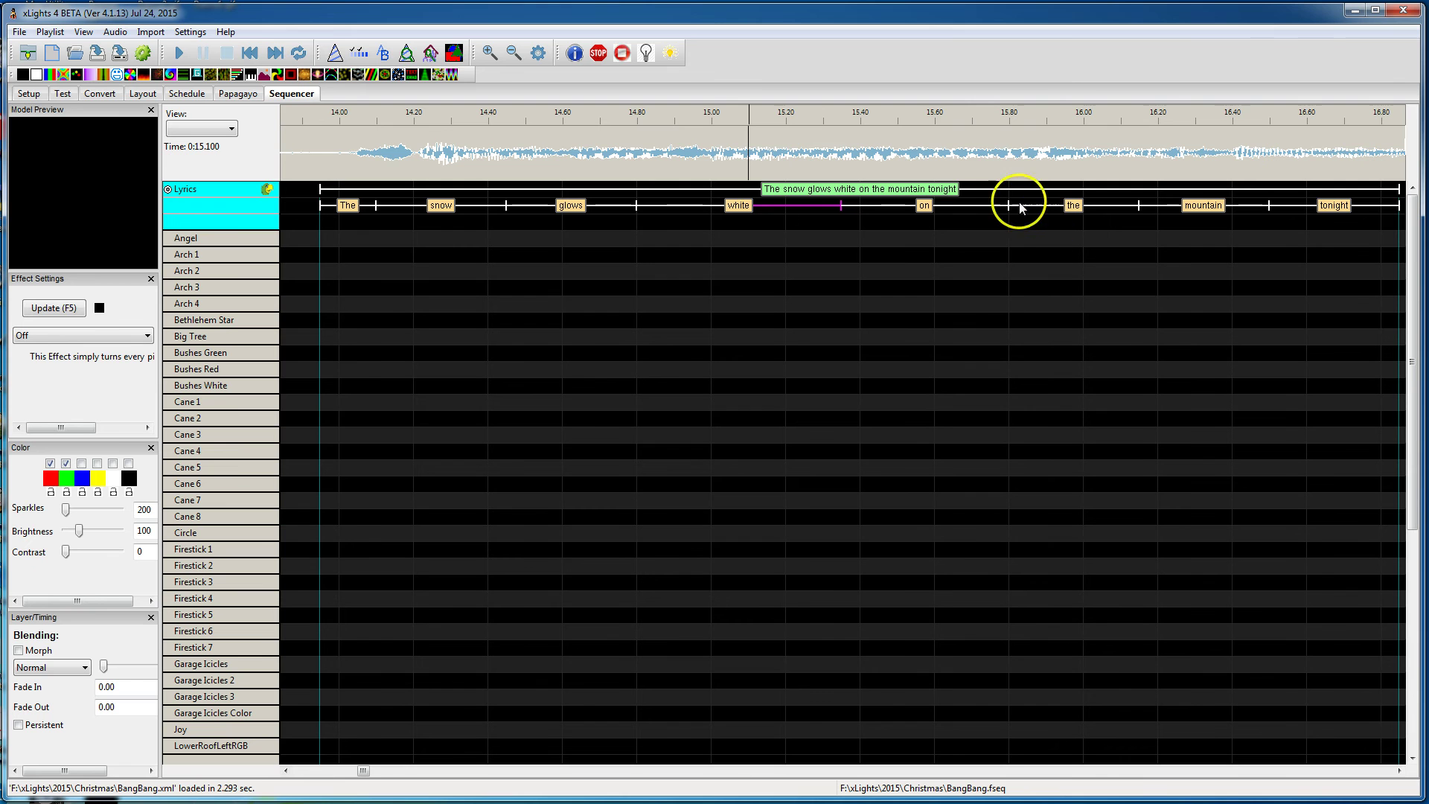
Move the boundary between "on" and "the" to about 15.55 seconds and replay the words from 15.1 seconds.
{"action": "left_click_drag", "start_coordinate": [1007, 206], "coordinate": [922, 210]}
{"action": "key", "text": "space"}
{"action": "key", "text": "space"}
{"action": "key", "text": "space"}
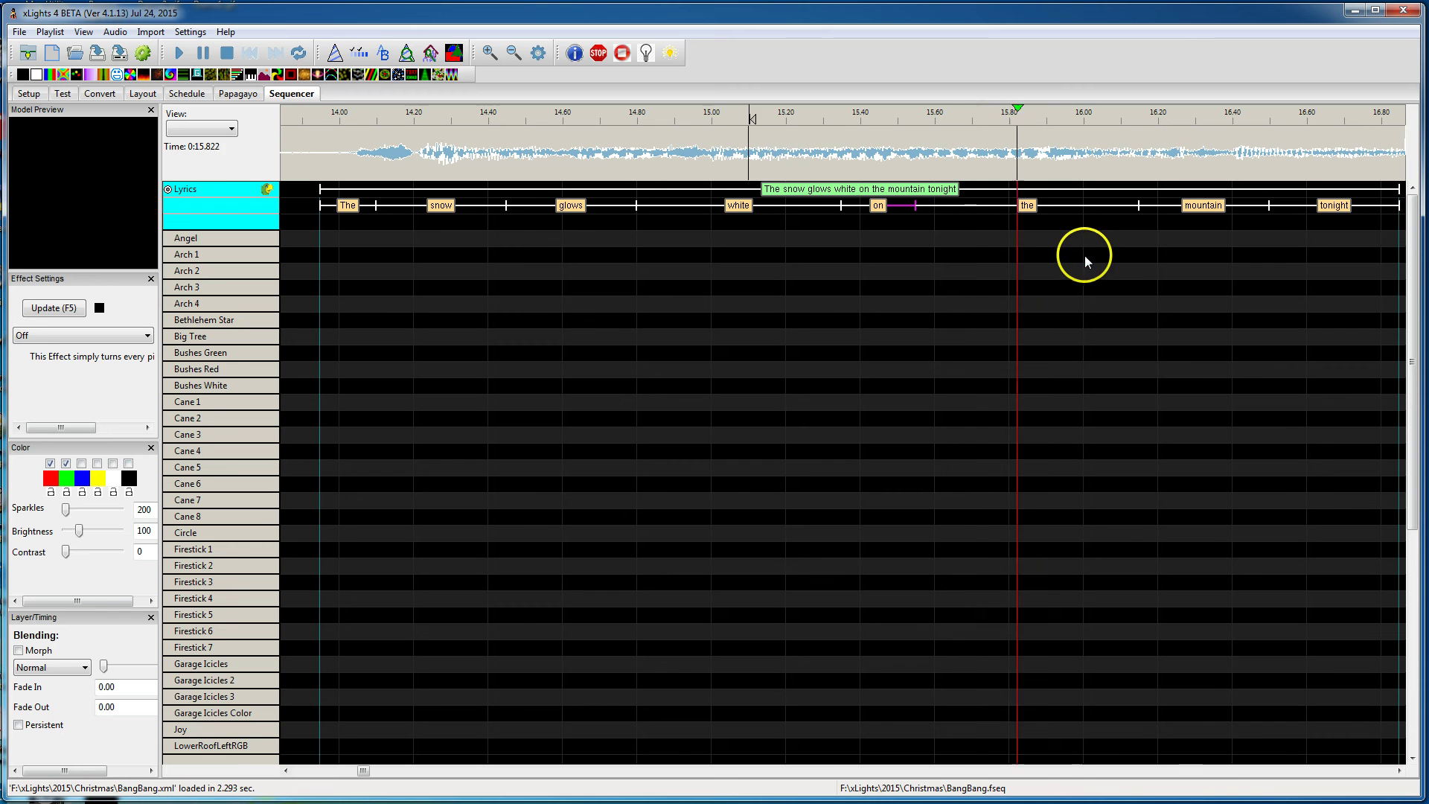
{"action": "key", "text": "space"}
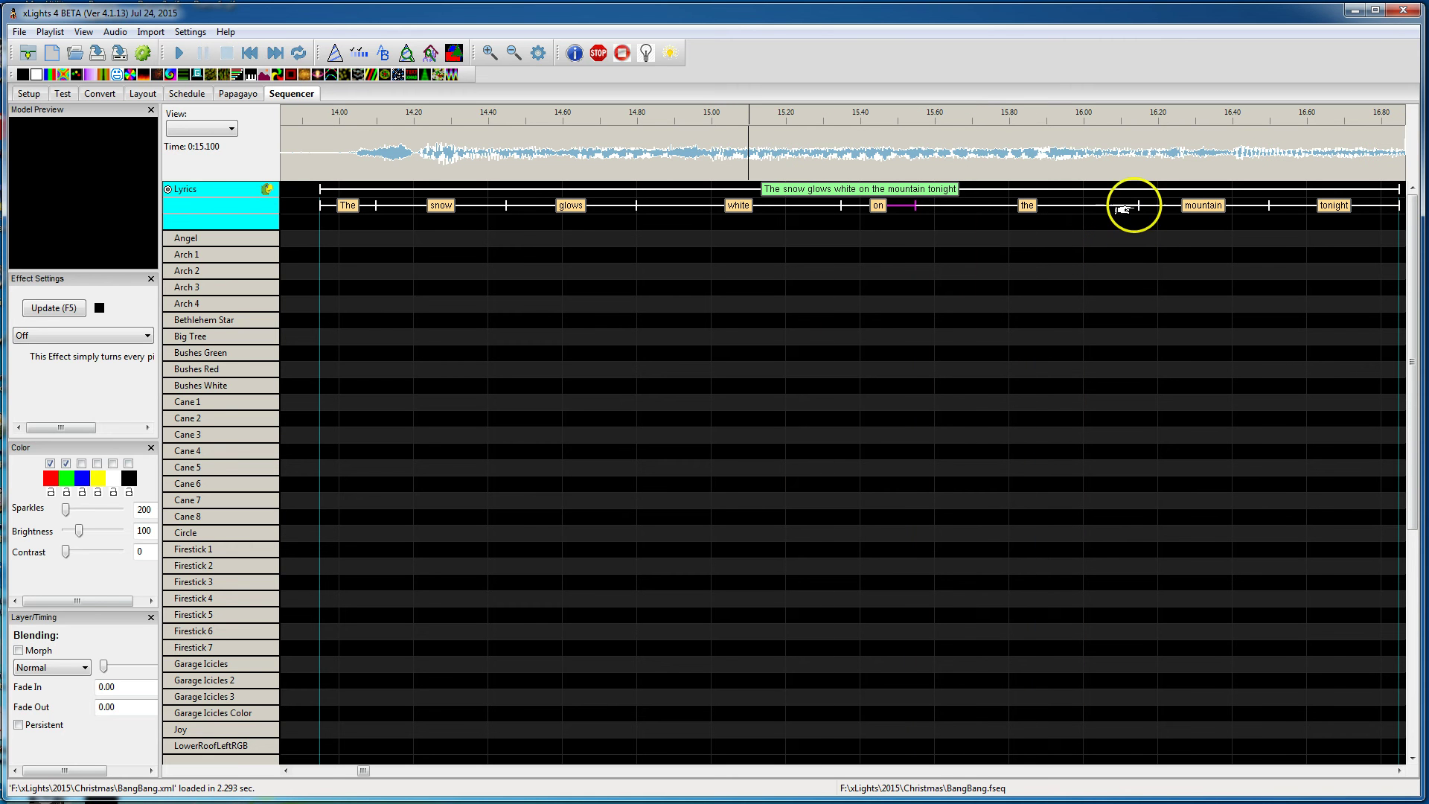
Move the boundary between "the" and "mountain" to about 15.8 seconds and play the words from 15.7 seconds.
{"action": "left_click_drag", "start_coordinate": [1138, 206], "coordinate": [1014, 210]}
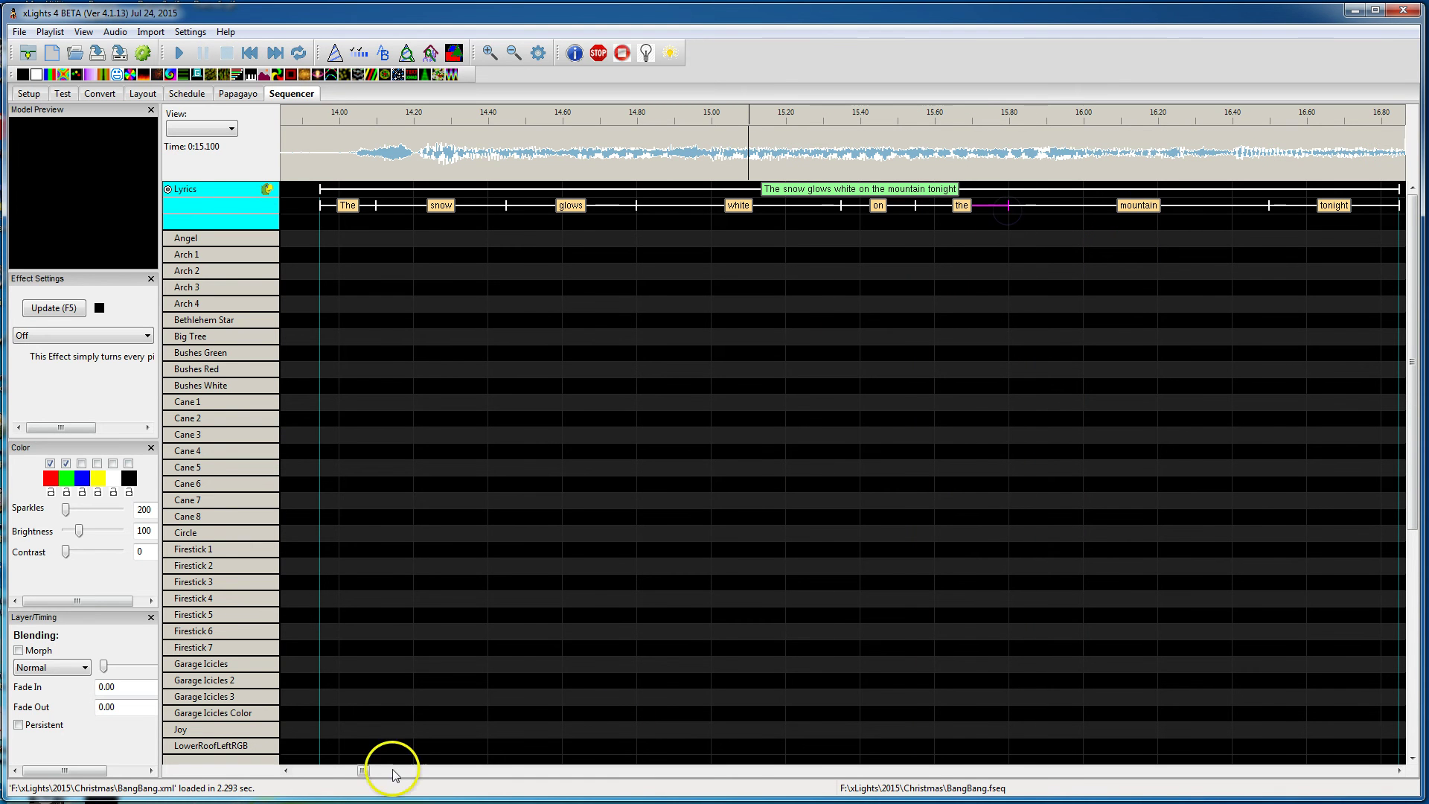
{"action": "left_click_drag", "start_coordinate": [367, 771], "coordinate": [372, 770]}
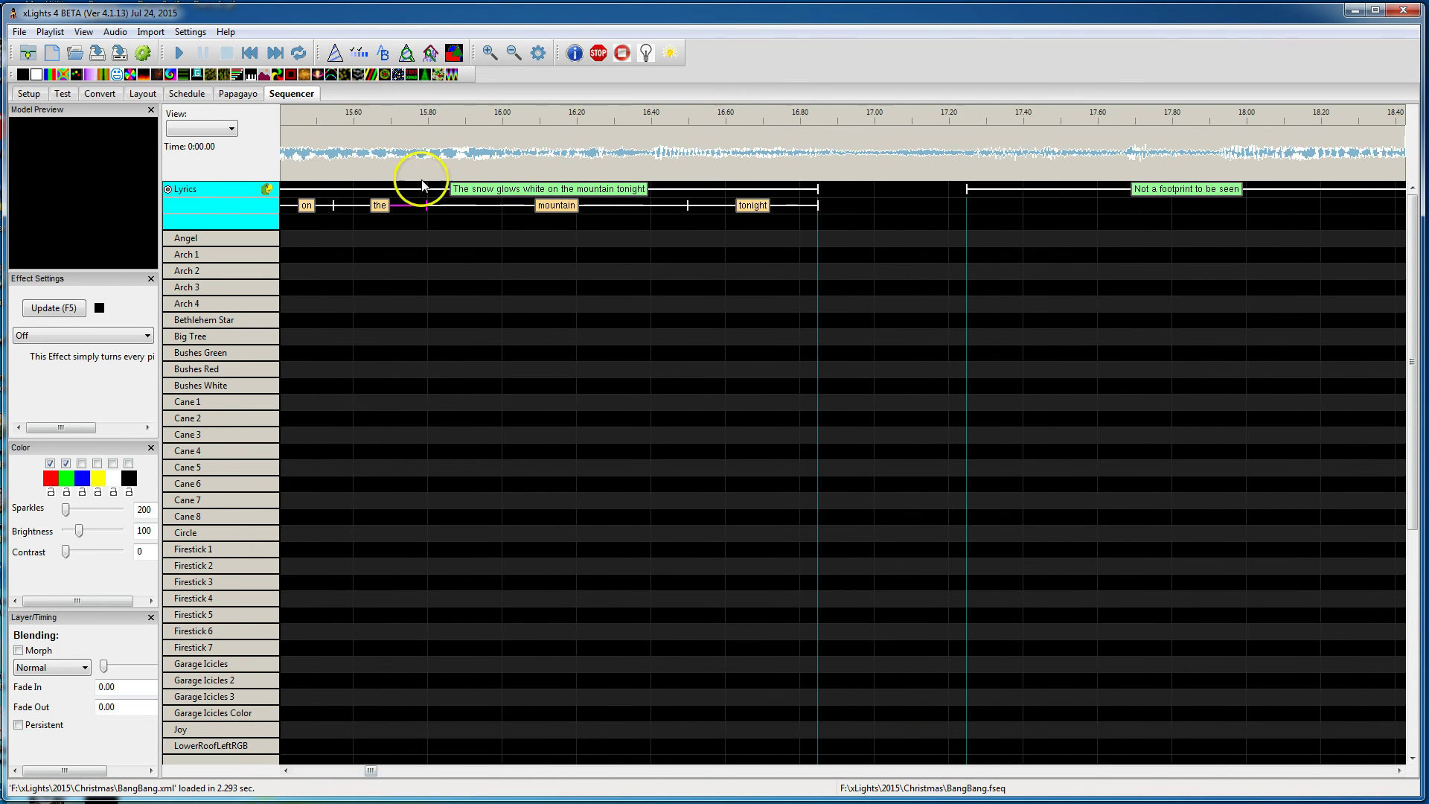
{"action": "key", "text": "space"}
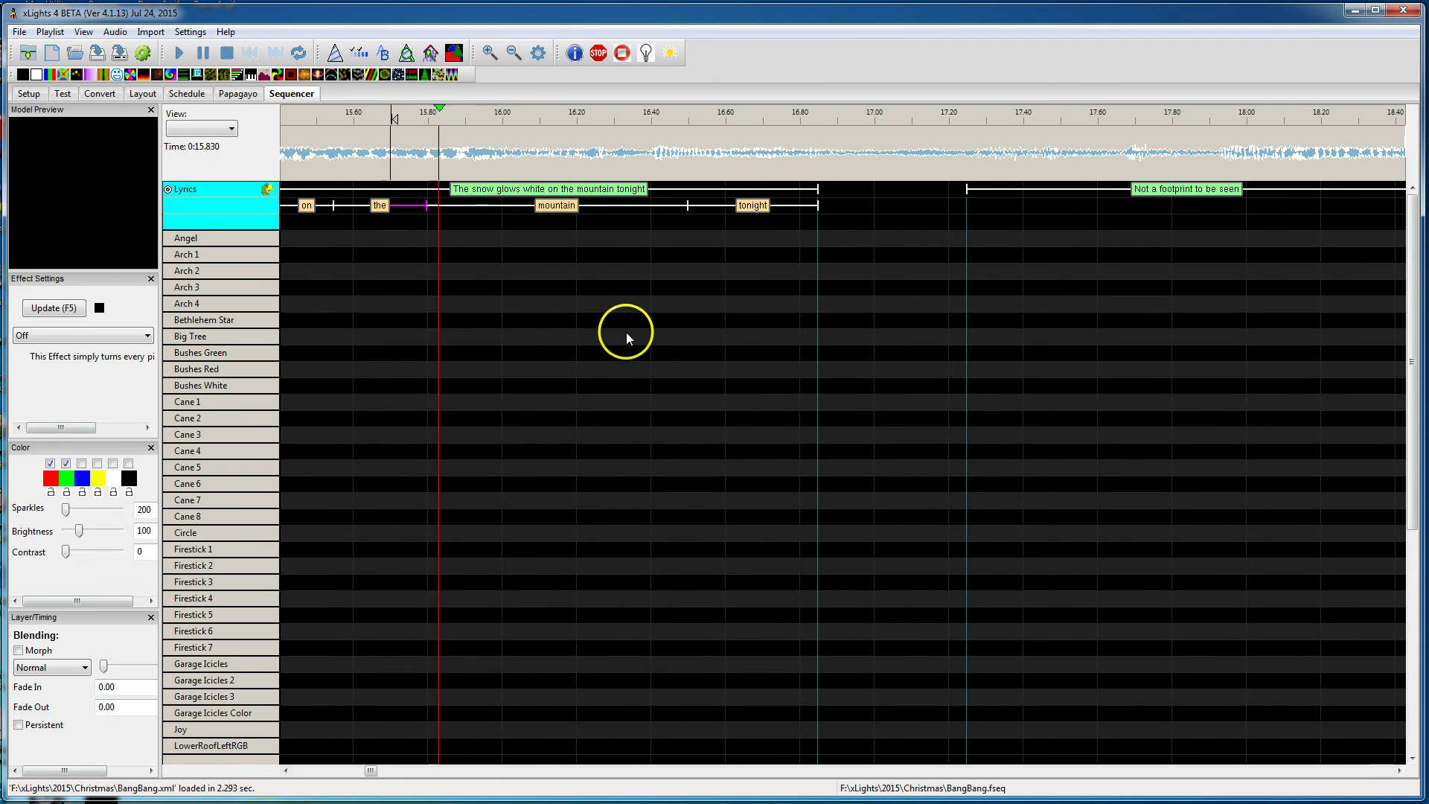
{"action": "key", "text": "space"}
{"action": "key", "text": "space"}
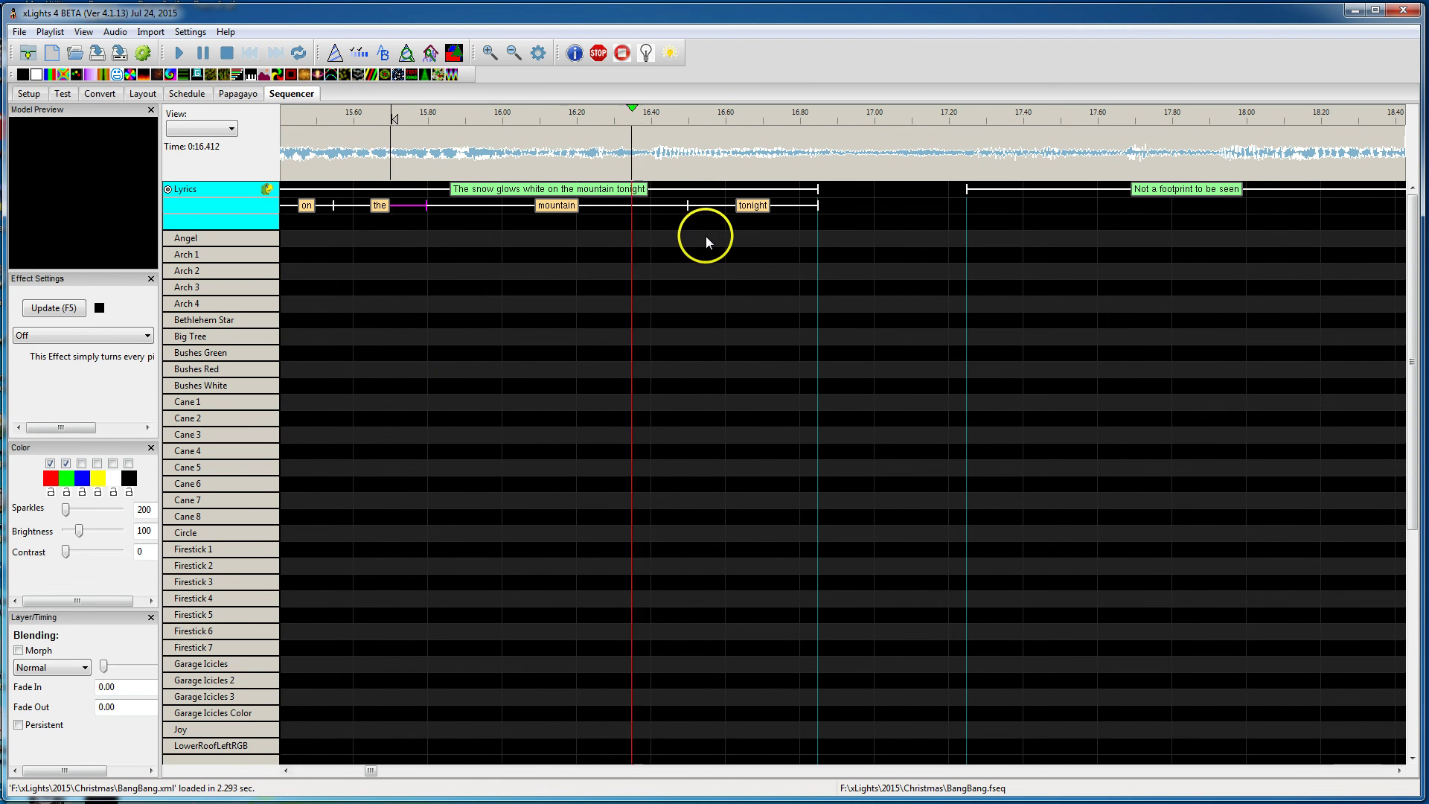
{"action": "key", "text": "space"}
Move the boundary between "mountain" and "tonight" to about 16.35 seconds and replay from 15.7 seconds.
{"action": "left_click_drag", "start_coordinate": [687, 206], "coordinate": [631, 207]}
{"action": "key", "text": "space"}
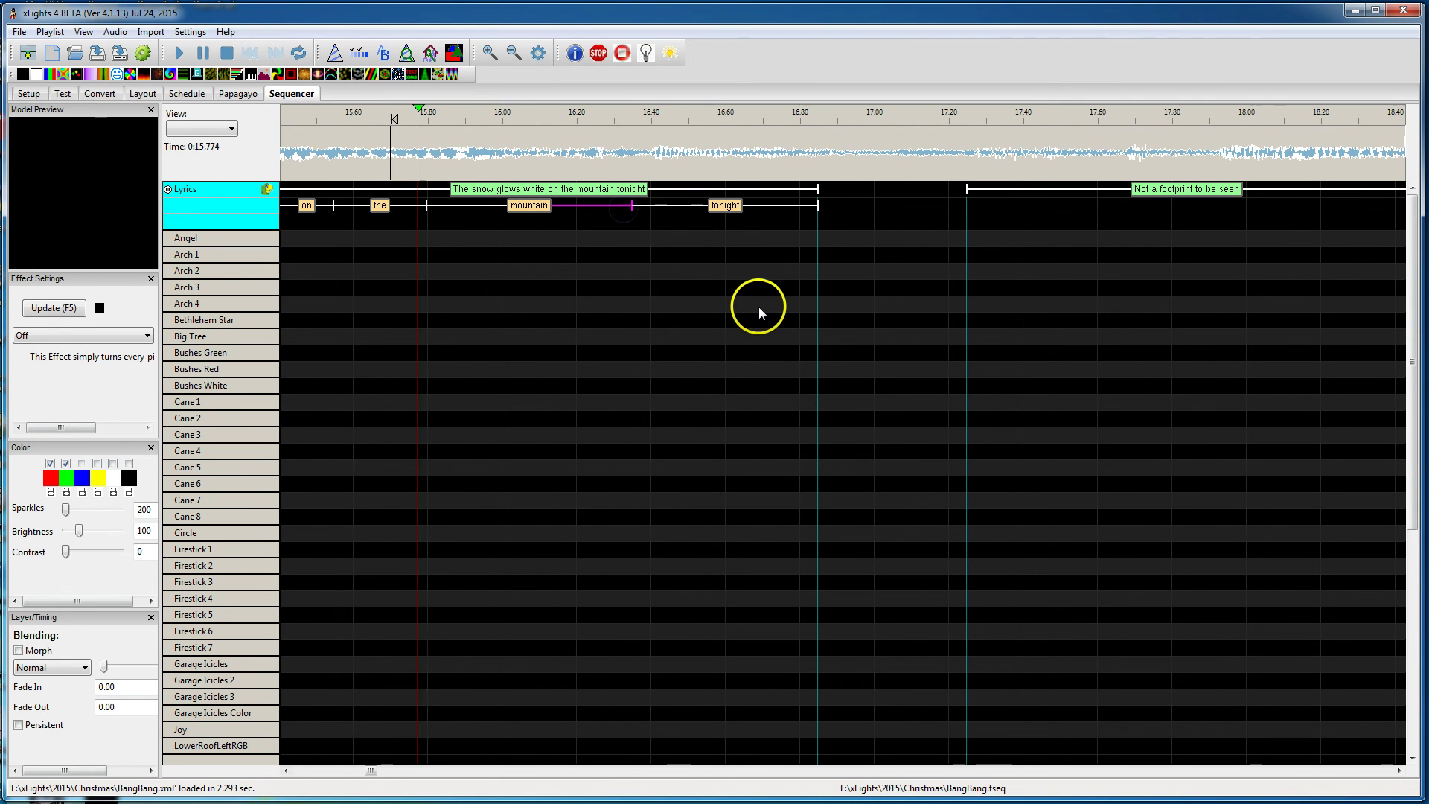
{"action": "key", "text": "space"}
{"action": "key", "text": "space"}
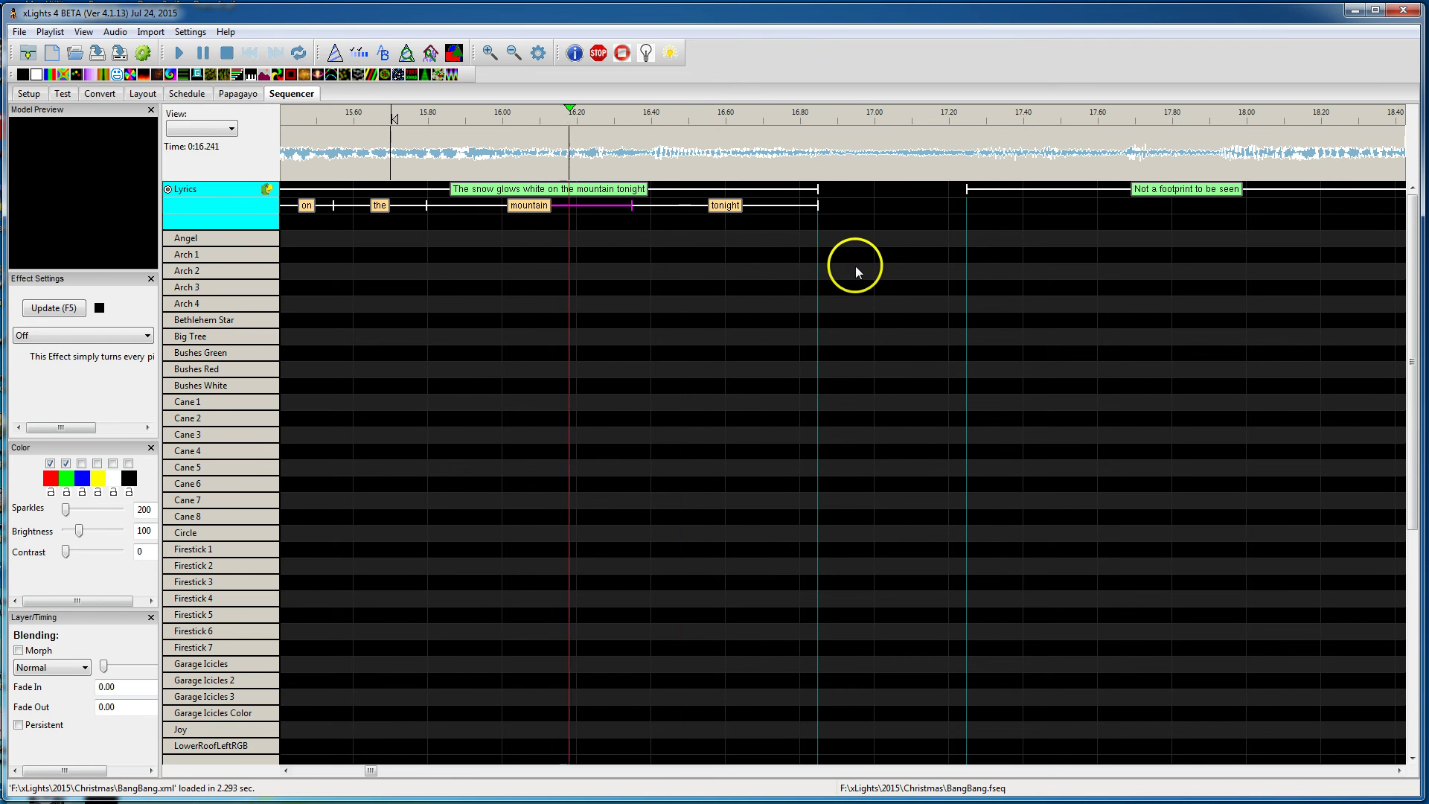
{"action": "key", "text": "space"}
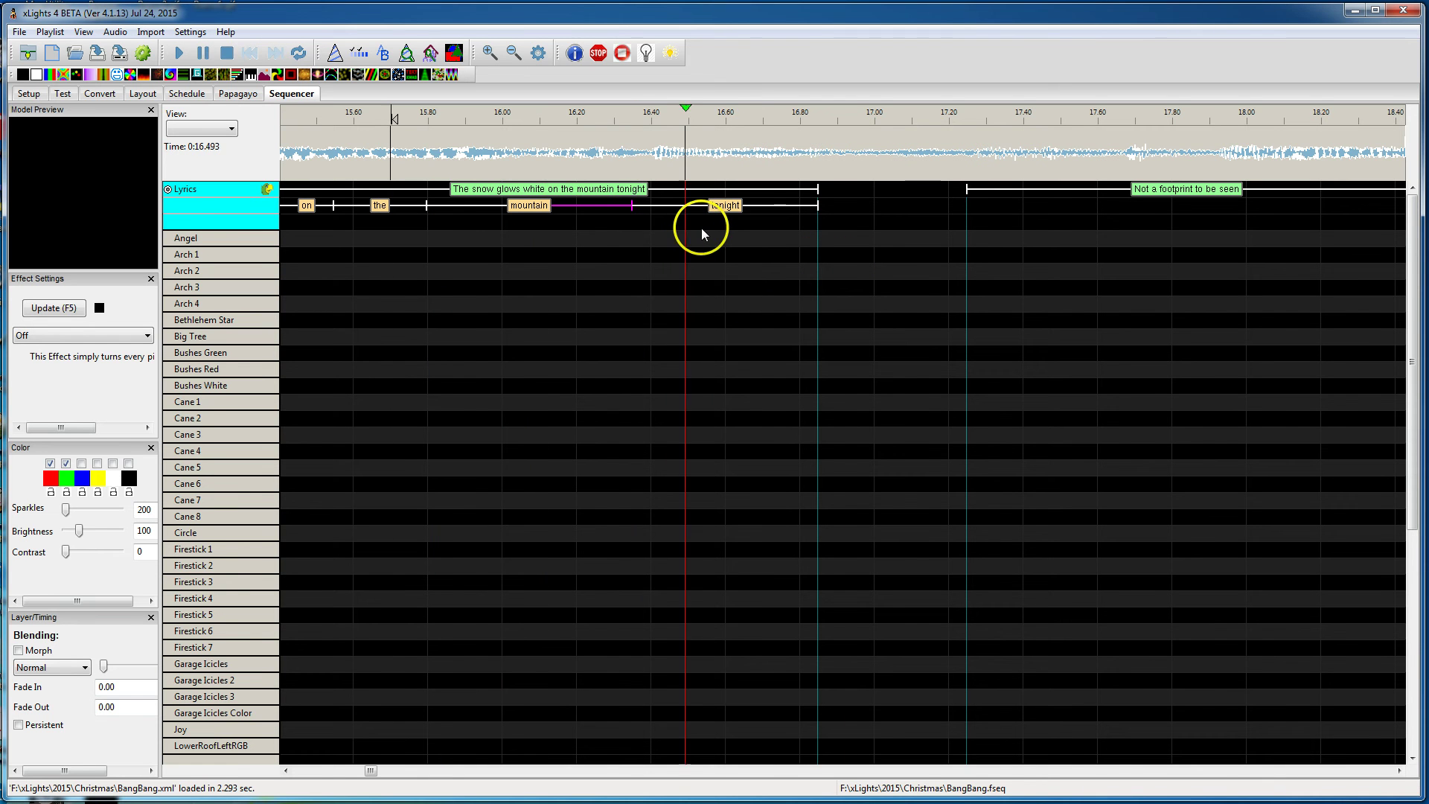
Shift the boundary between "mountain" and "tonight" to about 16.25 seconds and play the words again.
{"action": "left_click_drag", "start_coordinate": [631, 206], "coordinate": [594, 206]}
{"action": "key", "text": "space"}
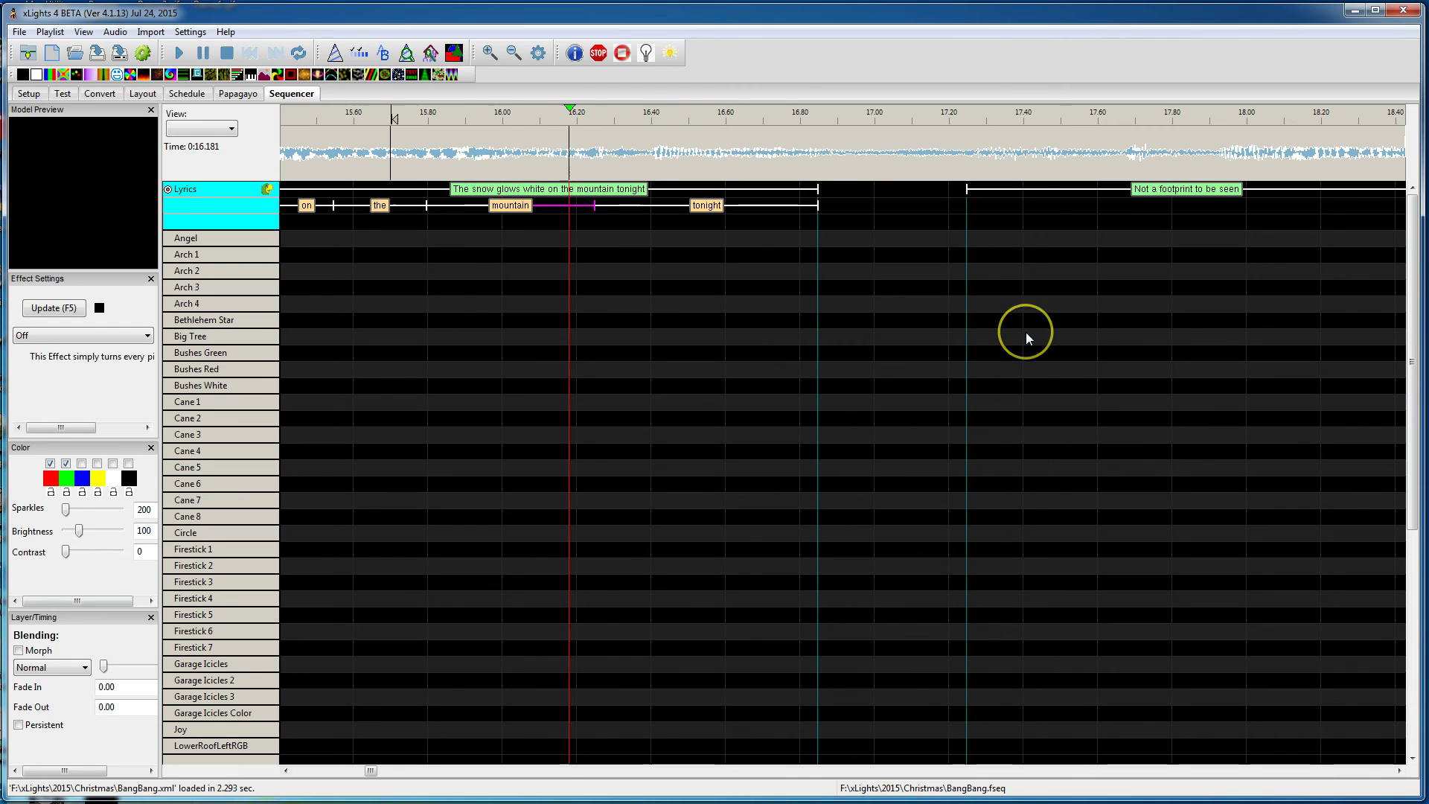
{"action": "key", "text": "space"}
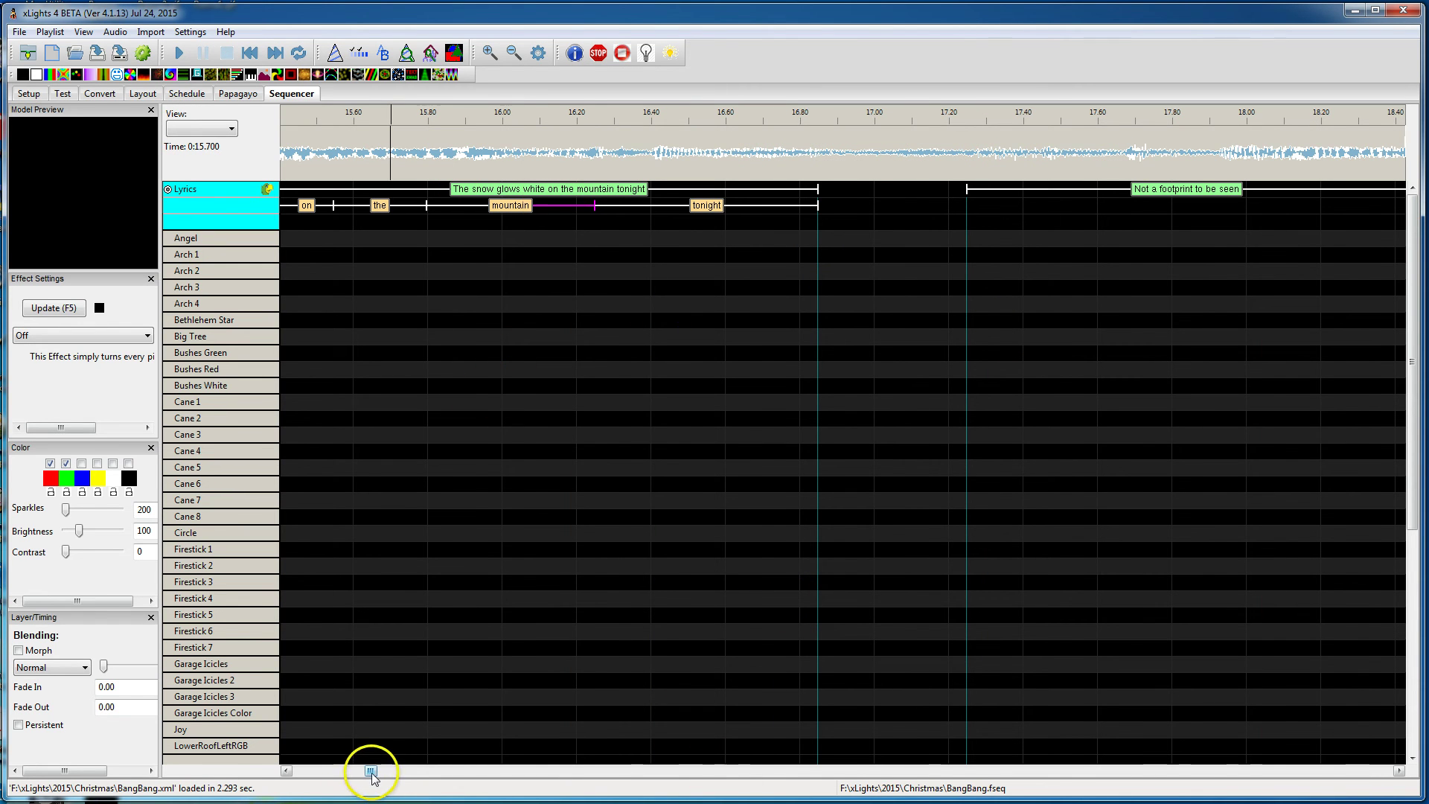
With the Lyrics track temporarily deactivated, break down all selected words of "The snow glows white on the mountain tonight" into phonemes.
{"action": "left_click_drag", "start_coordinate": [371, 771], "coordinate": [368, 772]}
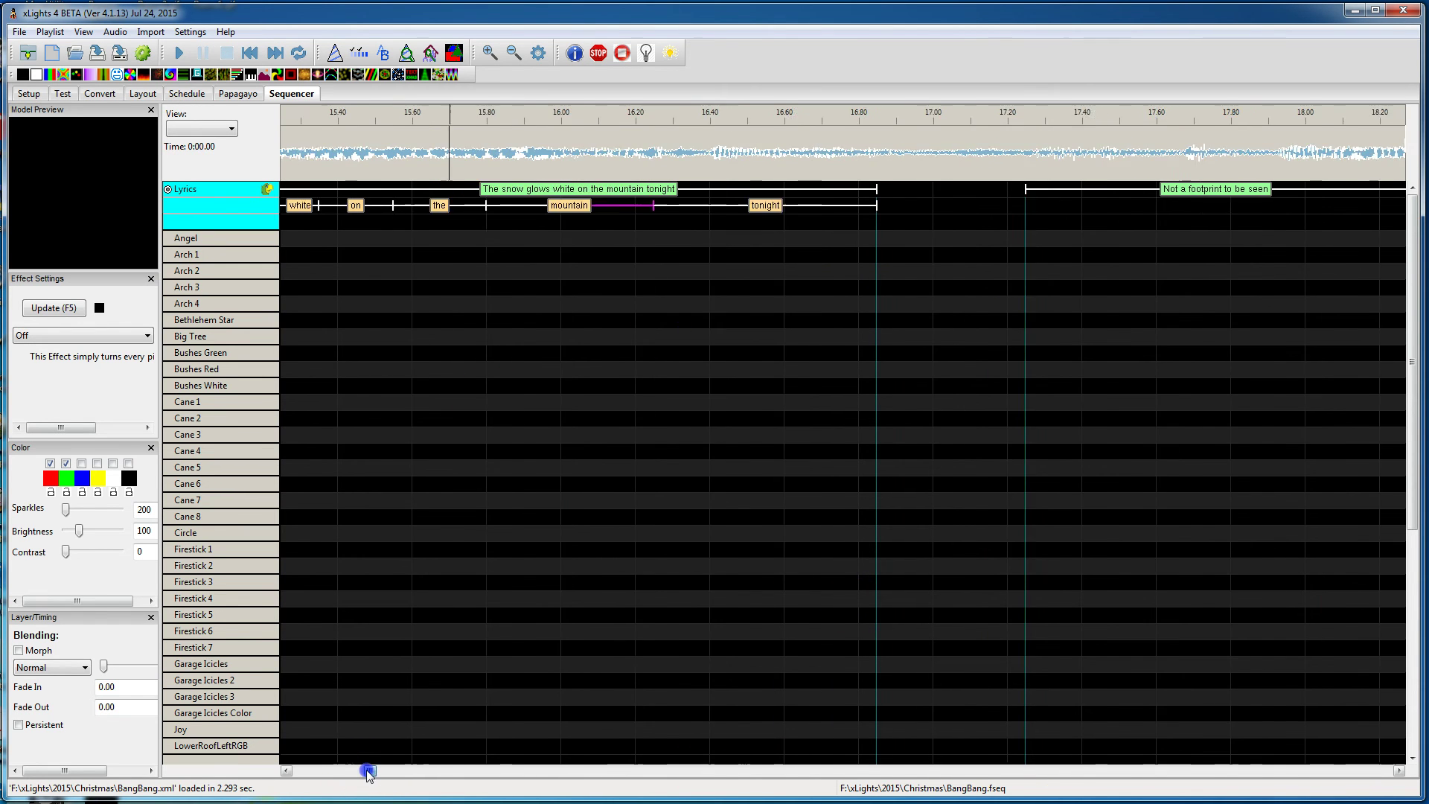
{"action": "left_click", "coordinate": [514, 53]}
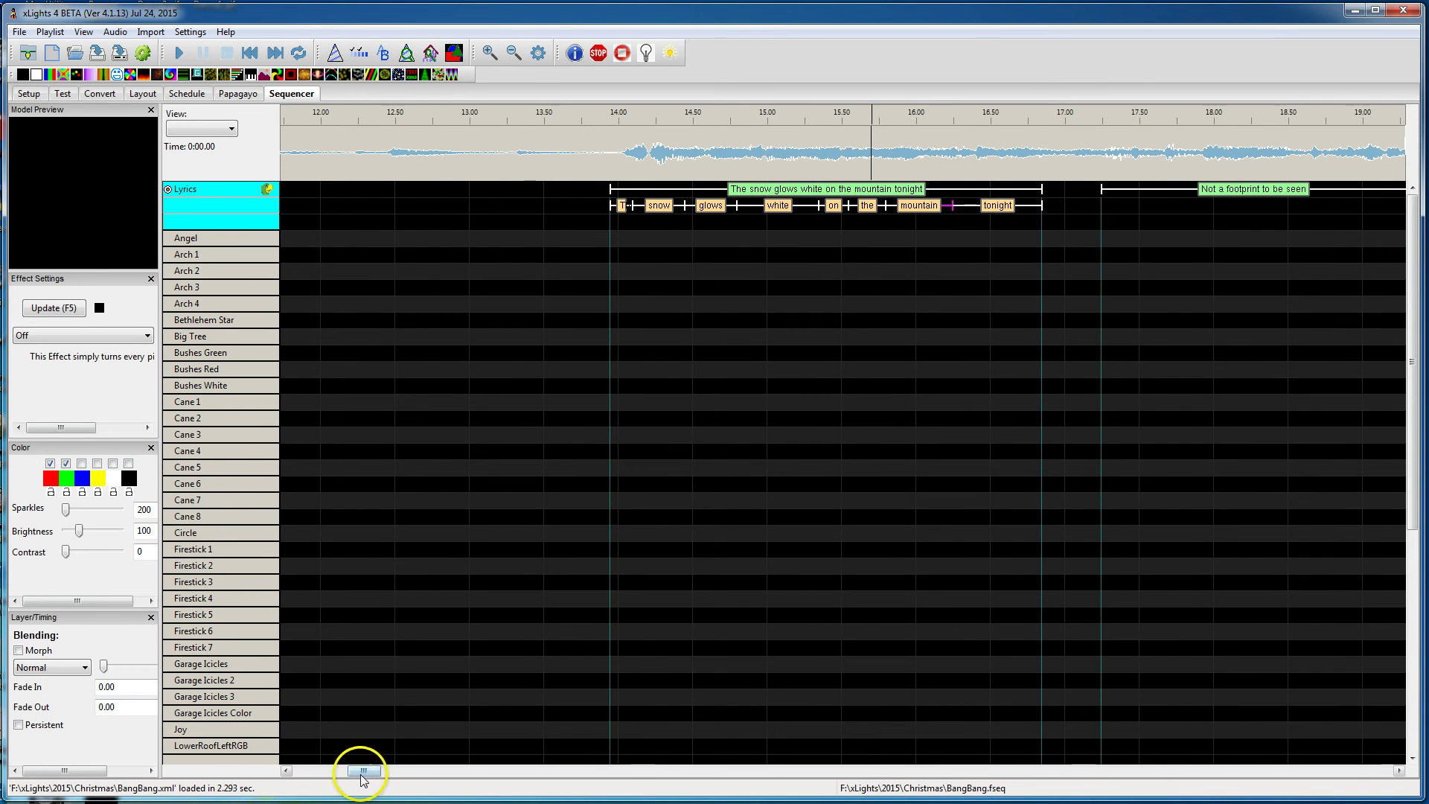
{"action": "left_click_drag", "start_coordinate": [363, 771], "coordinate": [377, 771]}
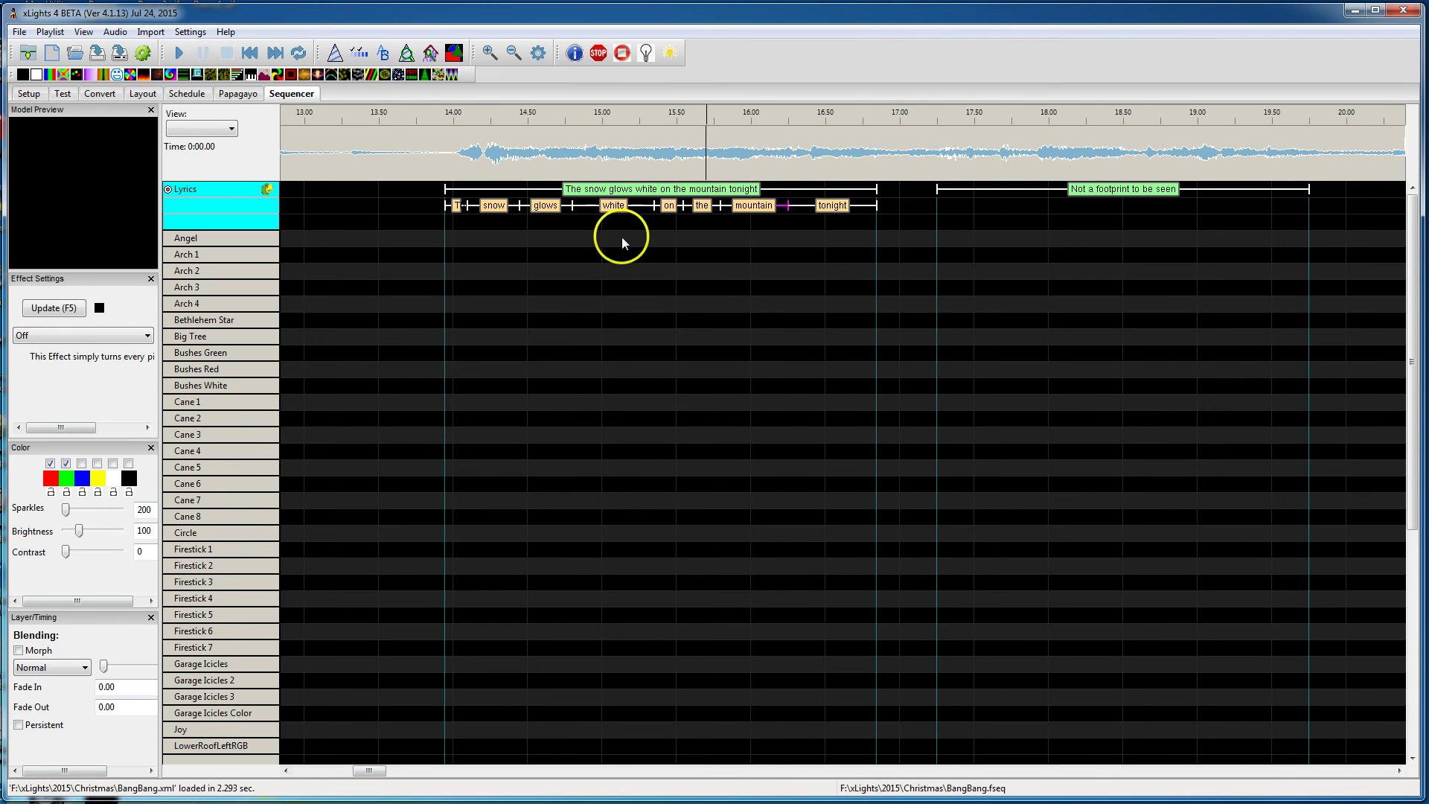
{"action": "left_click_drag", "start_coordinate": [367, 770], "coordinate": [373, 770]}
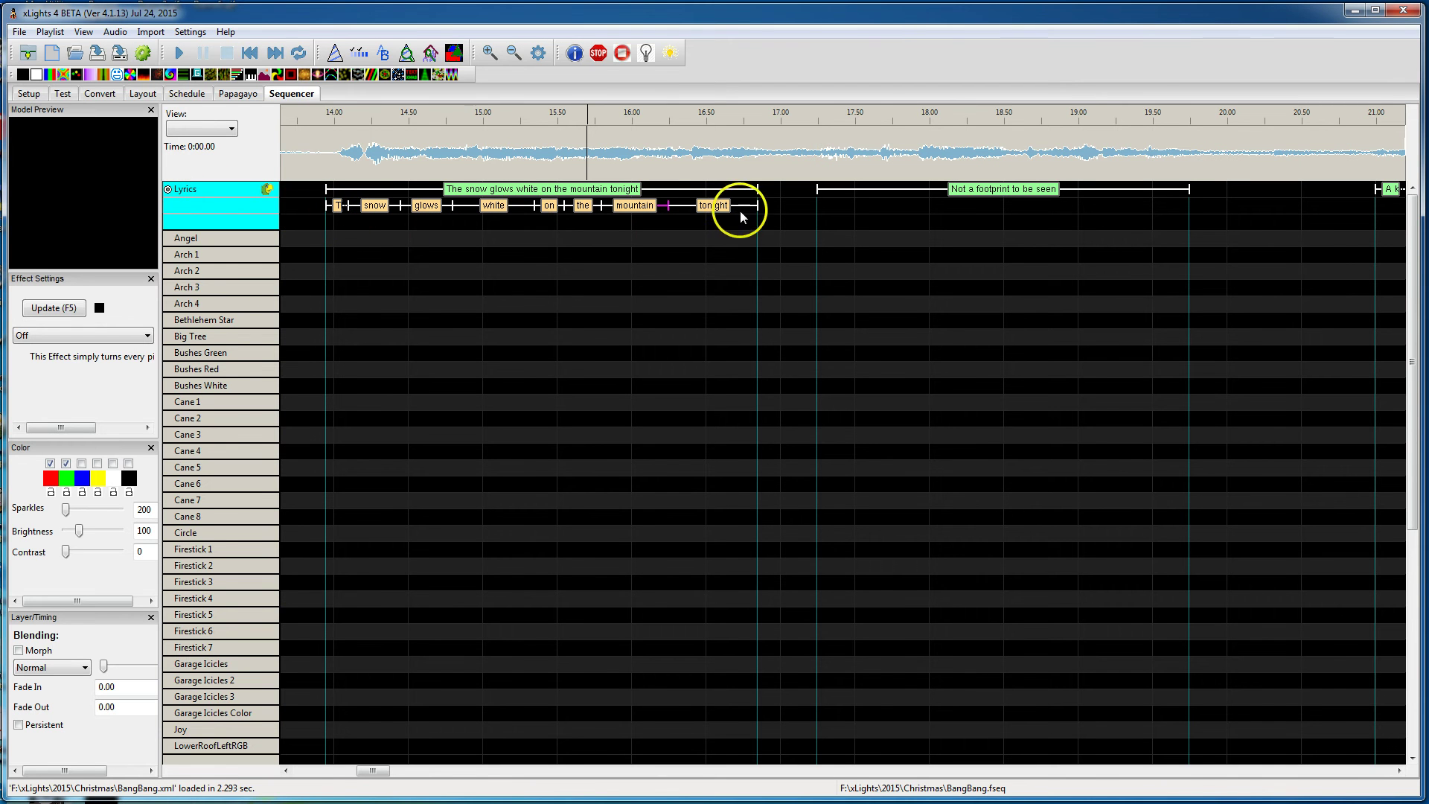
{"action": "left_click", "coordinate": [168, 189]}
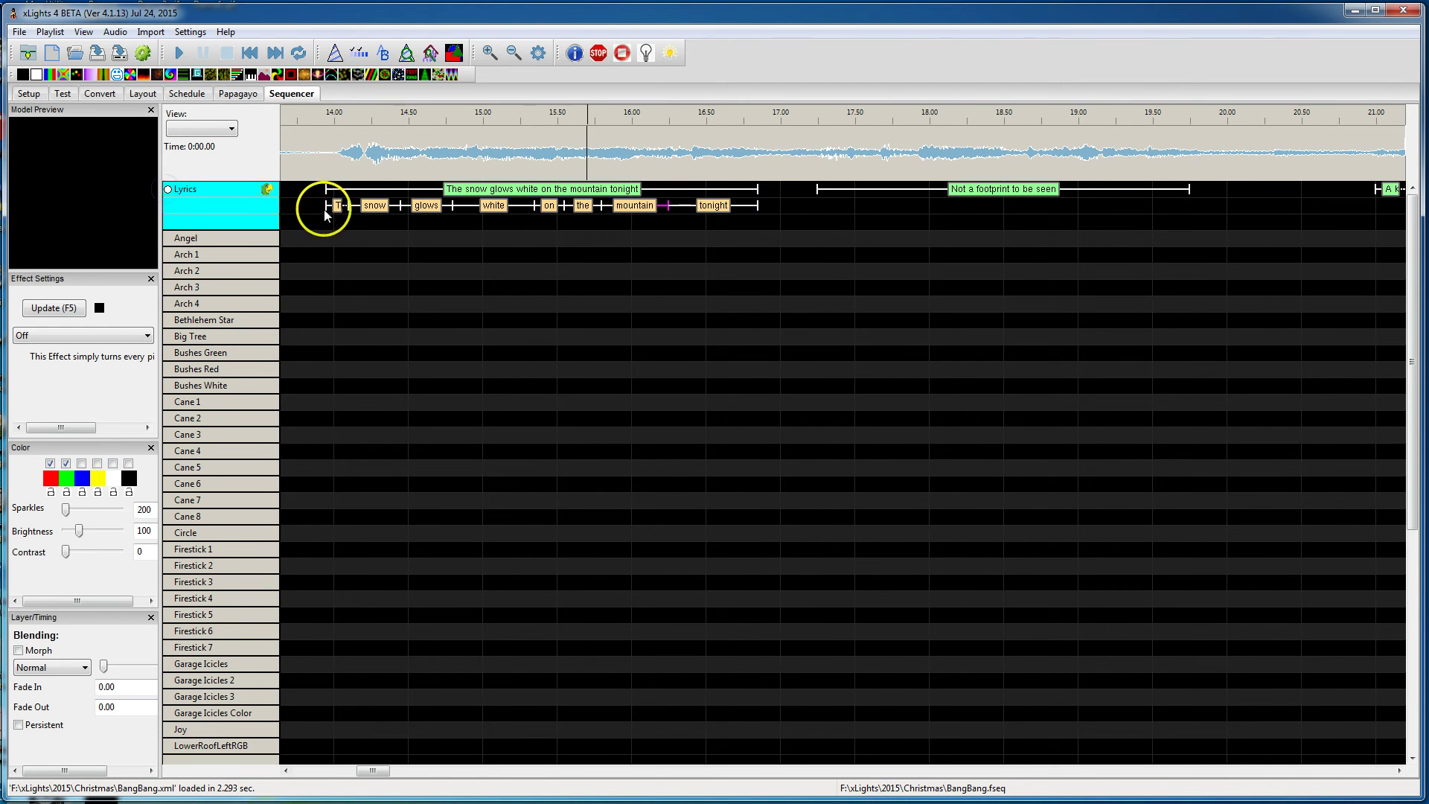
{"action": "left_click_drag", "start_coordinate": [316, 209], "coordinate": [764, 225]}
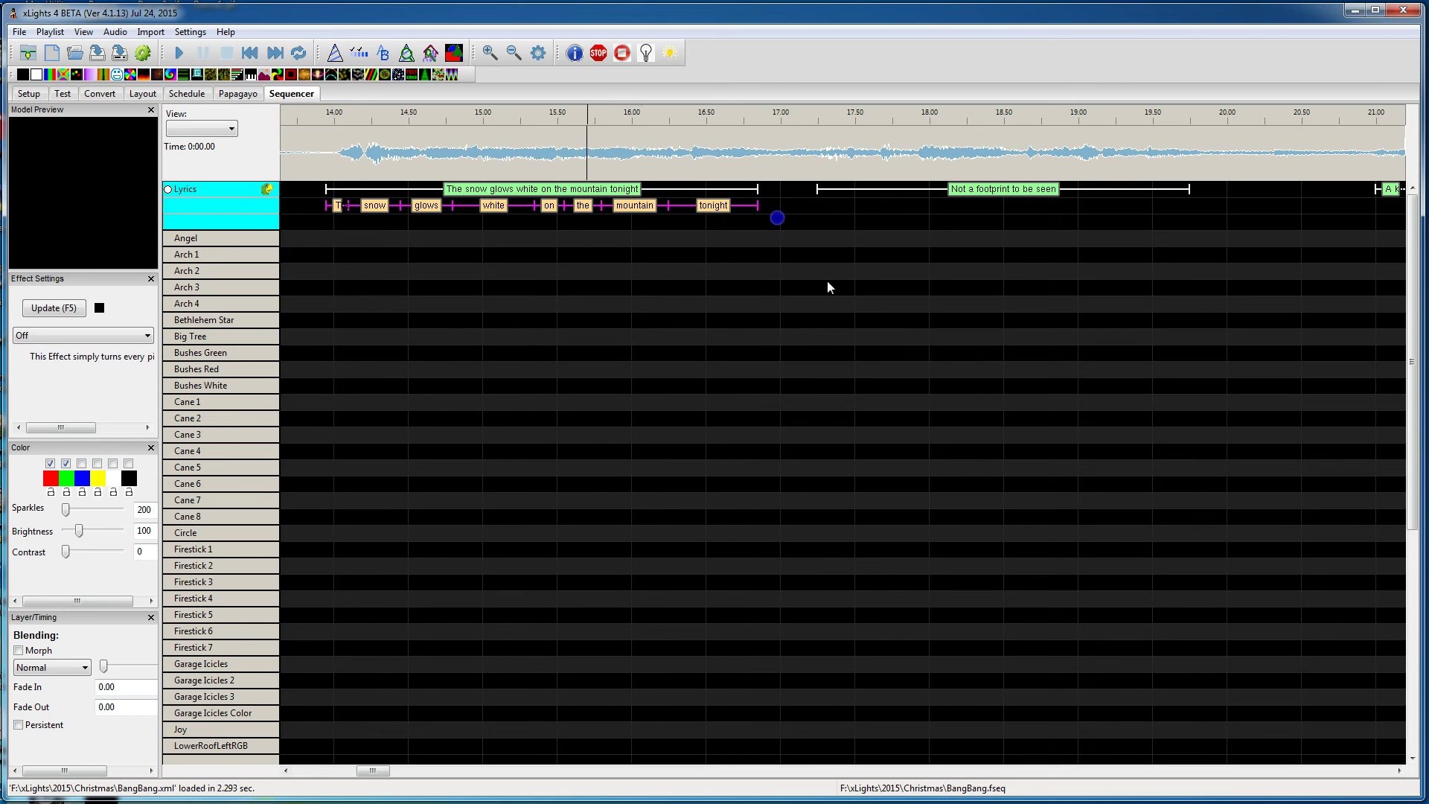
{"action": "right_click", "coordinate": [498, 209]}
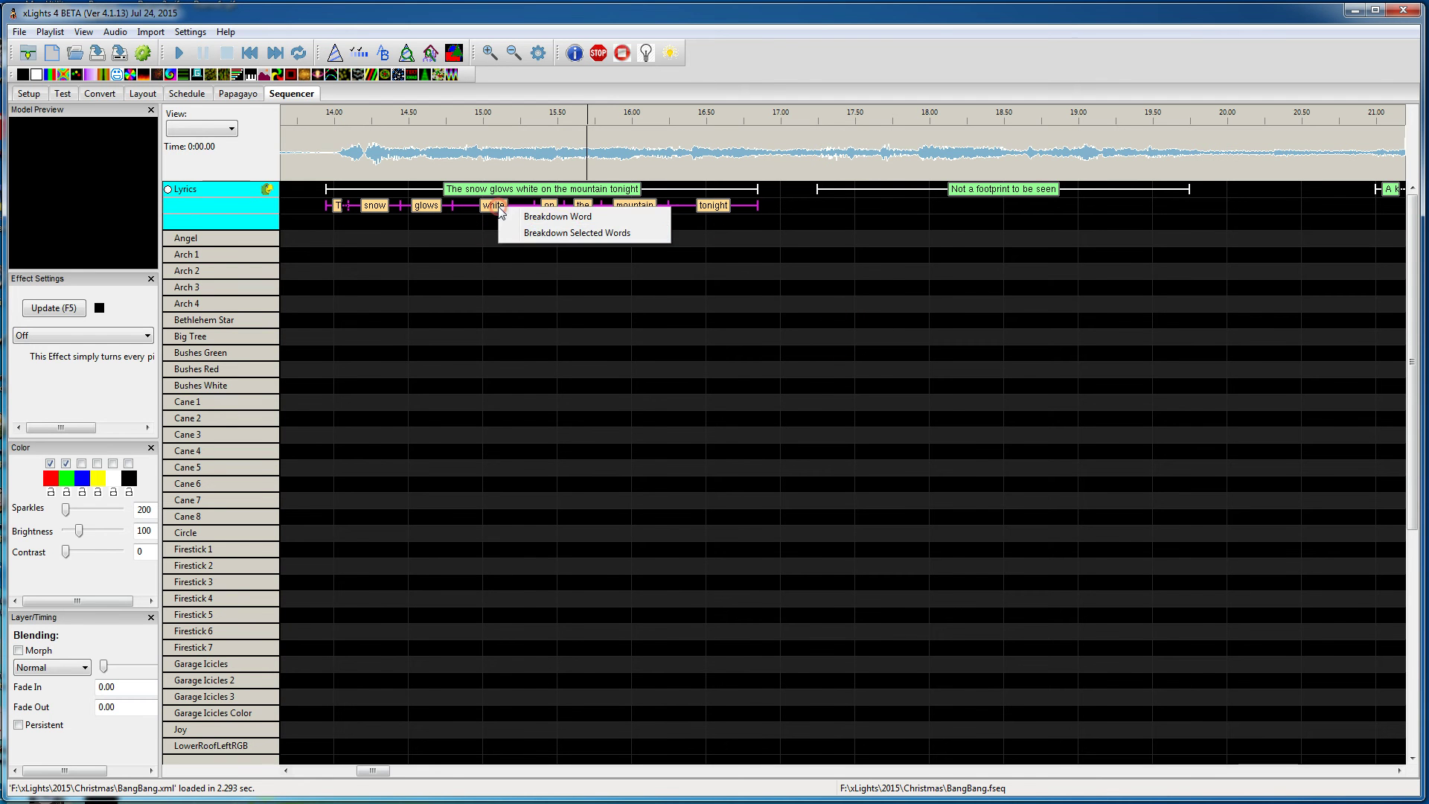
{"action": "left_click", "coordinate": [557, 232]}
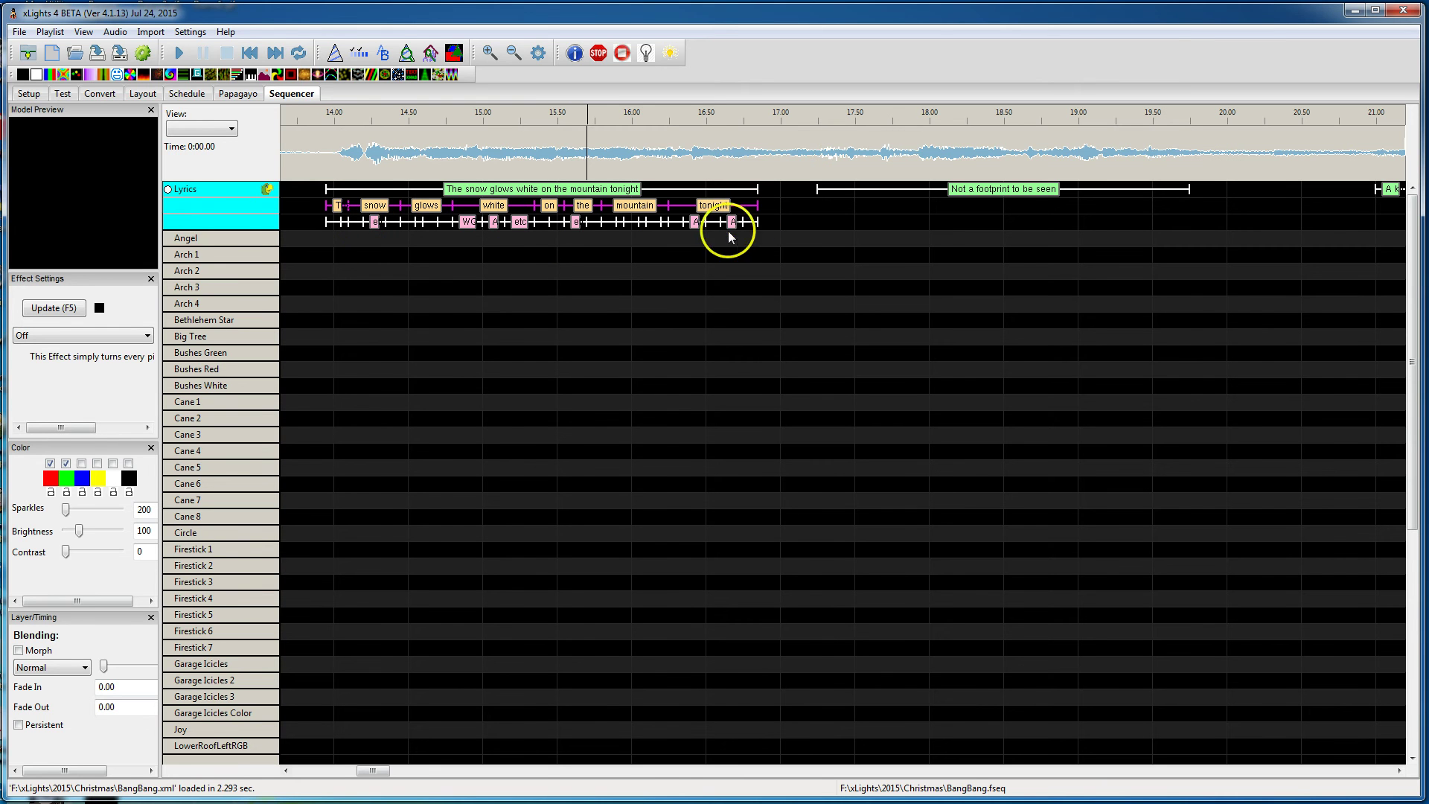
{"action": "left_click", "coordinate": [169, 190]}
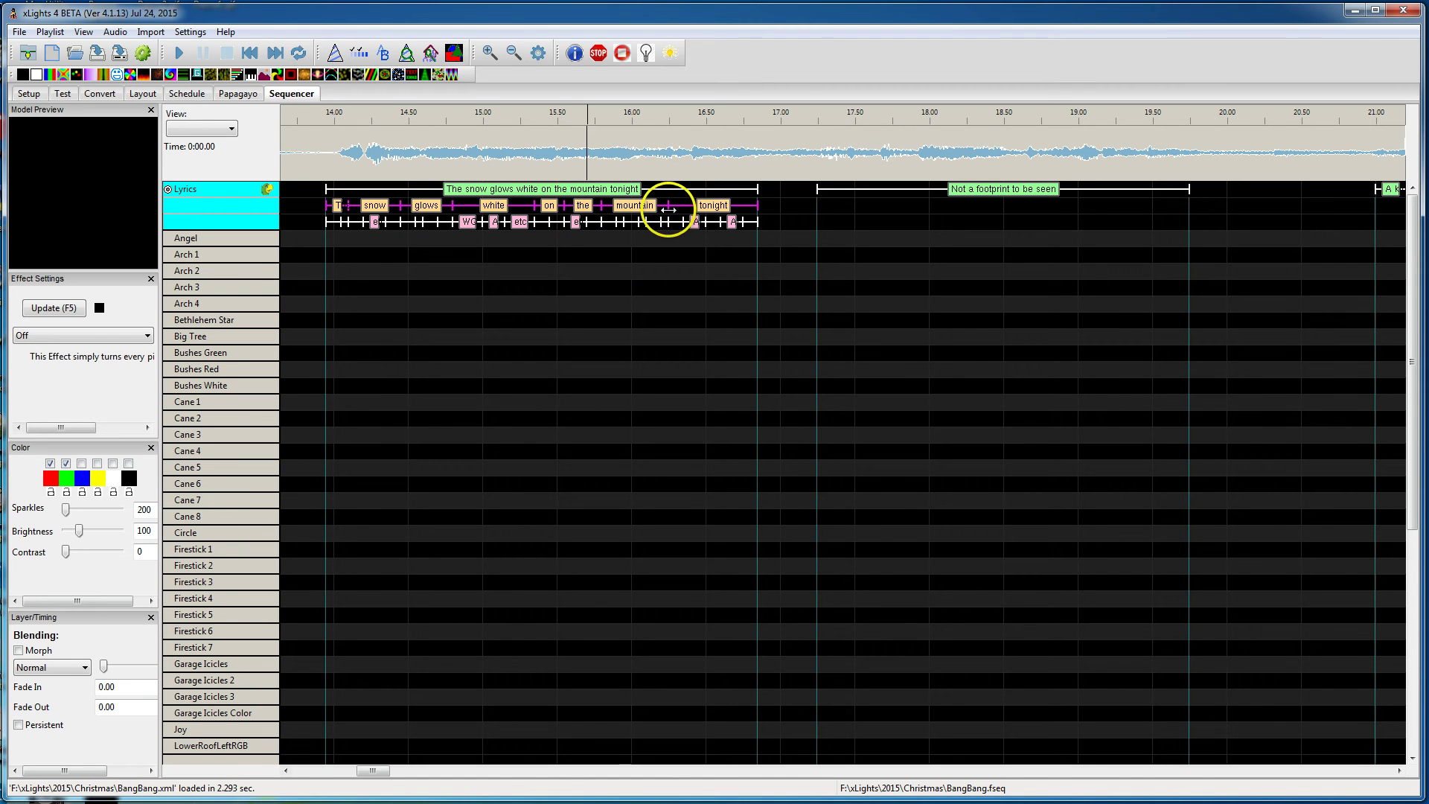
Break the phrase "Not a footprint to be seen" down into words and its word "footprint" into phonemes.
{"action": "right_click", "coordinate": [997, 193]}
{"action": "left_click", "coordinate": [1045, 203]}
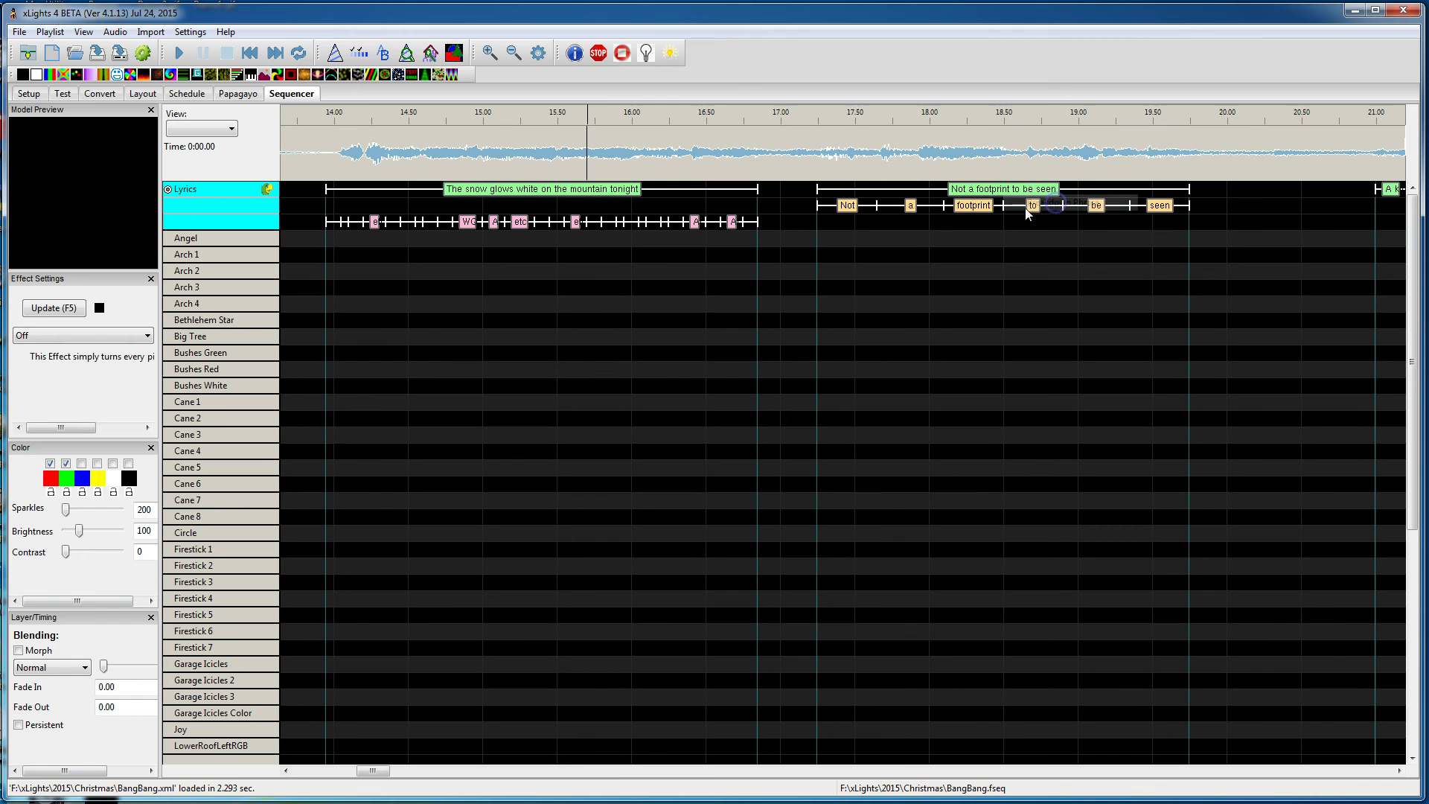
{"action": "right_click", "coordinate": [978, 209]}
{"action": "left_click", "coordinate": [1026, 219]}
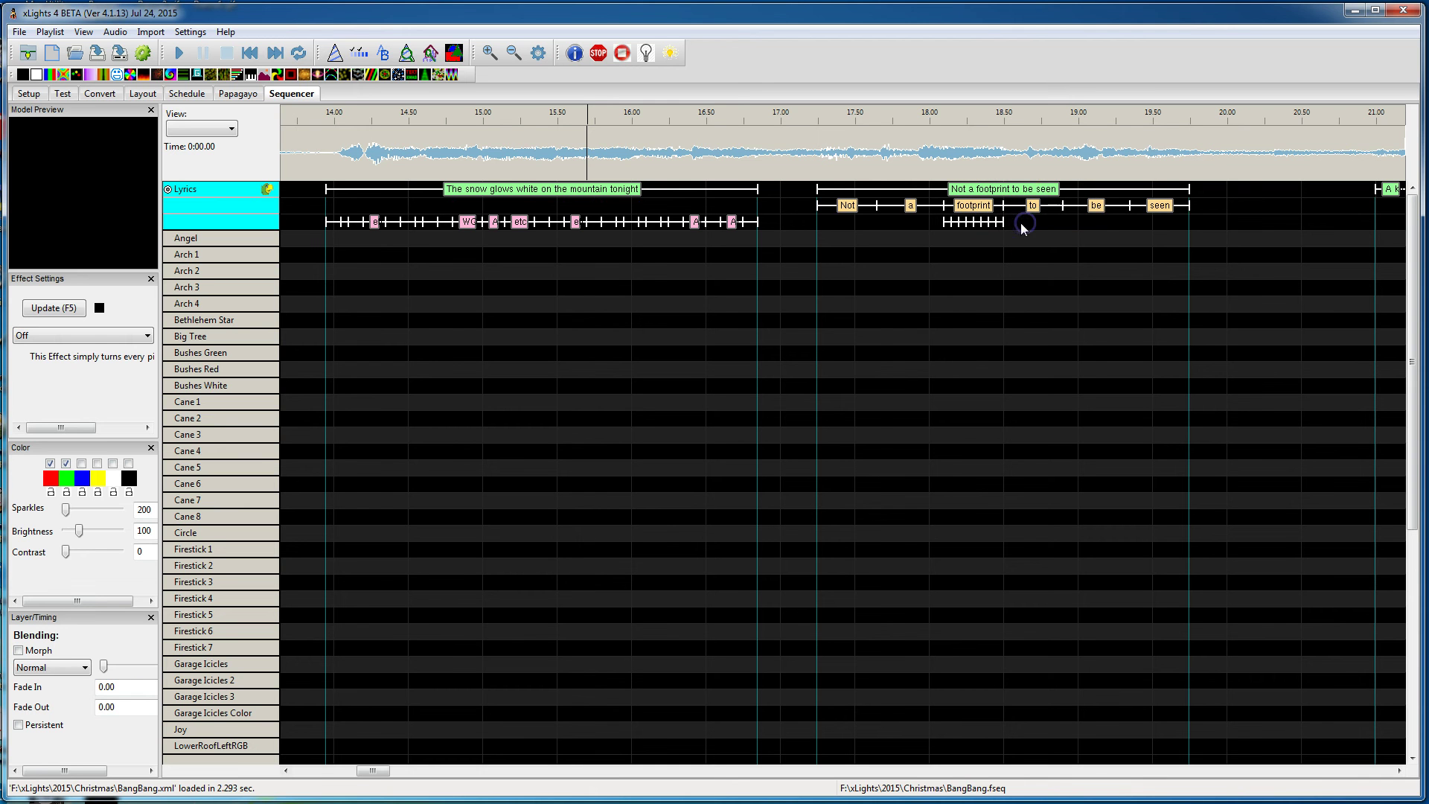
Break all words of "Not a footprint to be seen" down into phonemes, with the Lyrics timing track deactivated.
{"action": "right_click", "coordinate": [862, 210]}
{"action": "left_click", "coordinate": [886, 217]}
{"action": "left_click", "coordinate": [168, 191]}
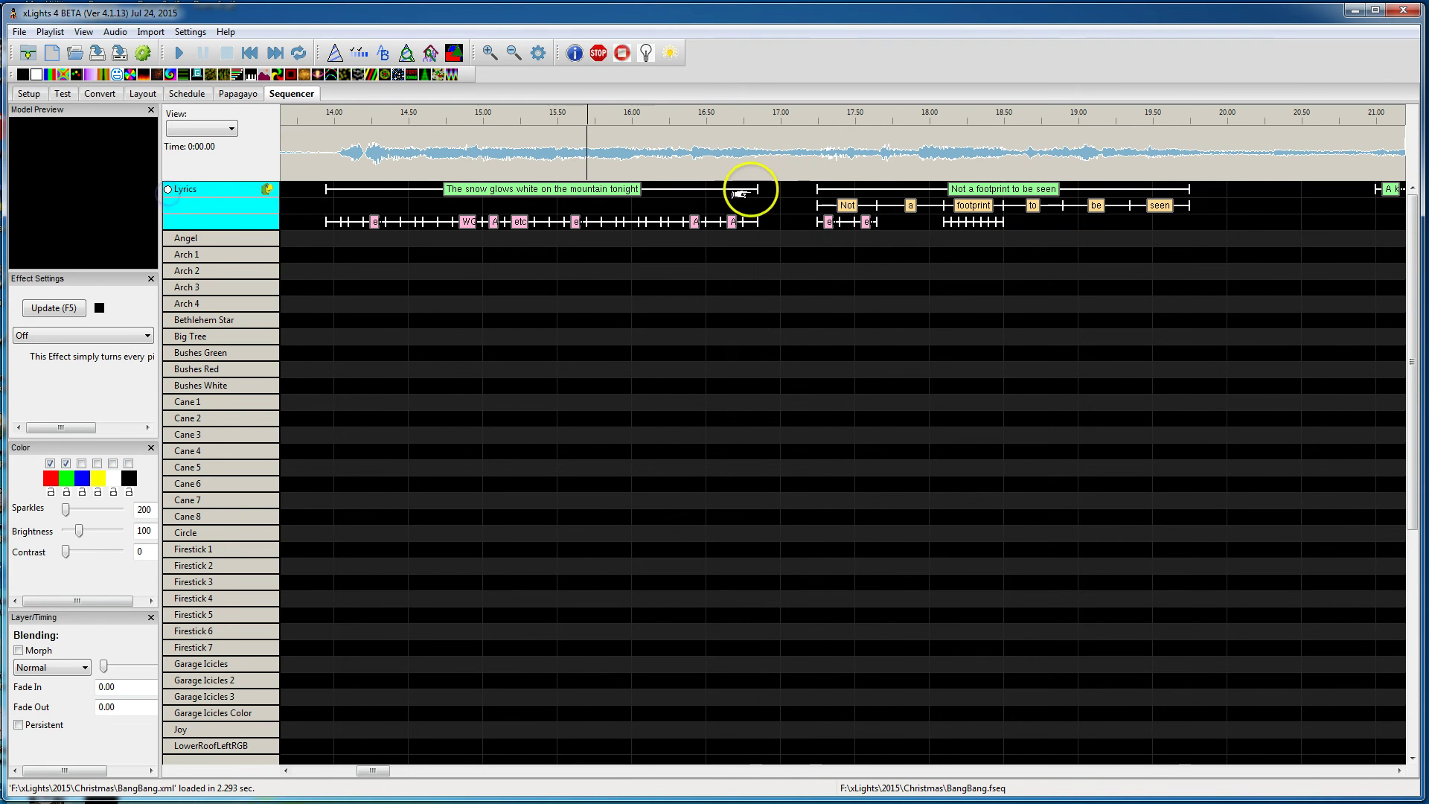
{"action": "left_click_drag", "start_coordinate": [792, 202], "coordinate": [1174, 217]}
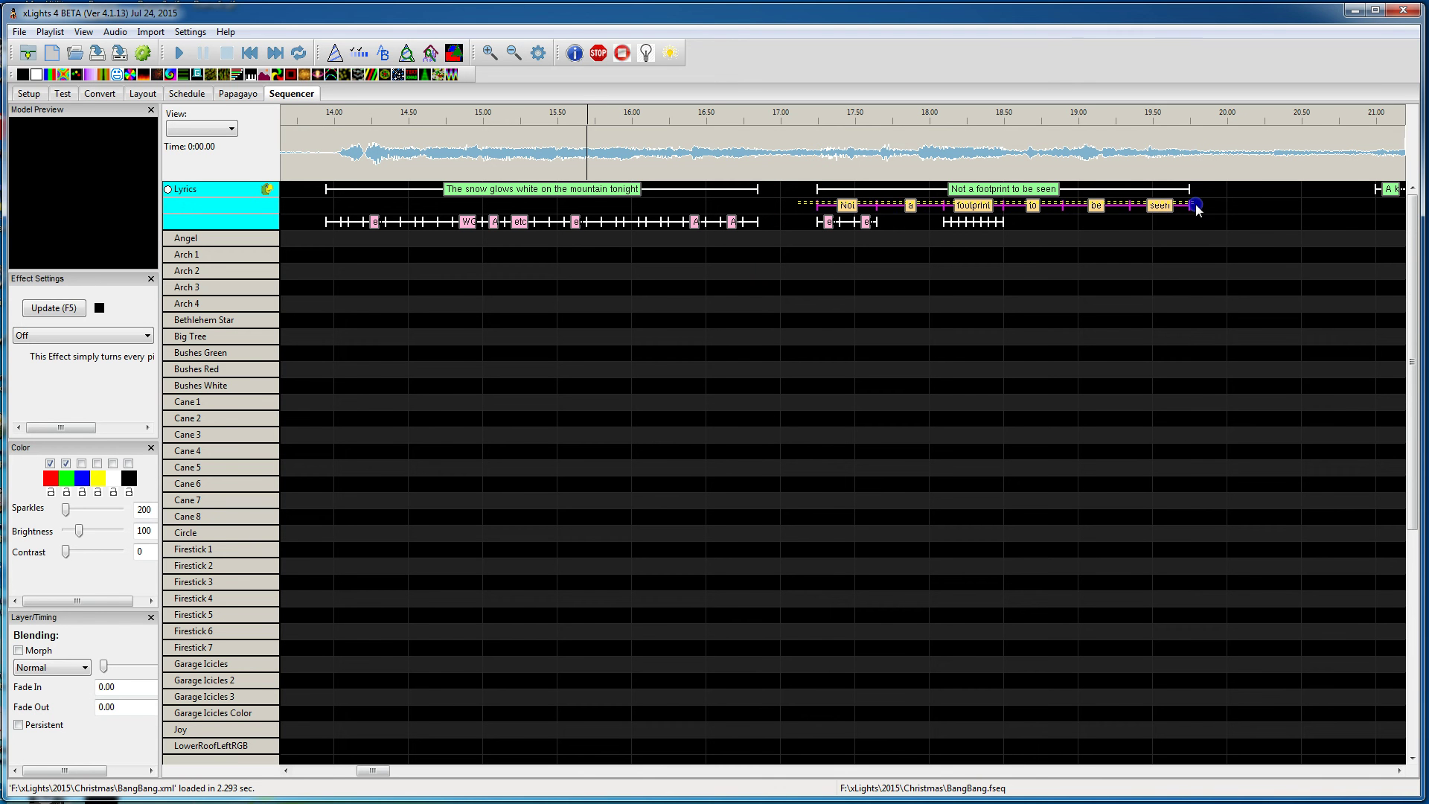
{"action": "right_click", "coordinate": [1100, 204]}
{"action": "left_click", "coordinate": [1178, 232]}
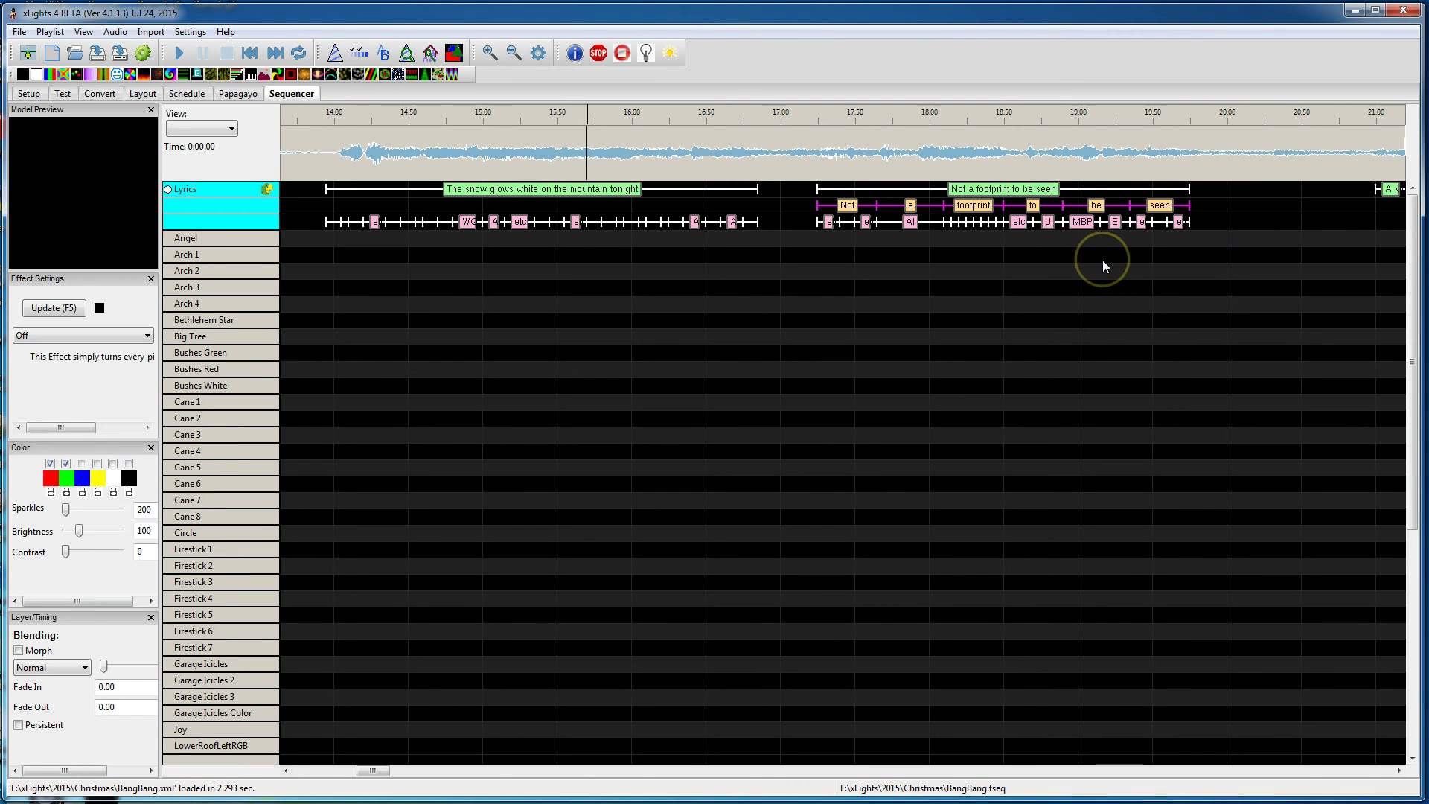
Shorten the phrase "Not a footprint to be seen" to end at about 19.15 seconds and break it down into words again.
{"action": "left_click_drag", "start_coordinate": [1173, 208], "coordinate": [1098, 193]}
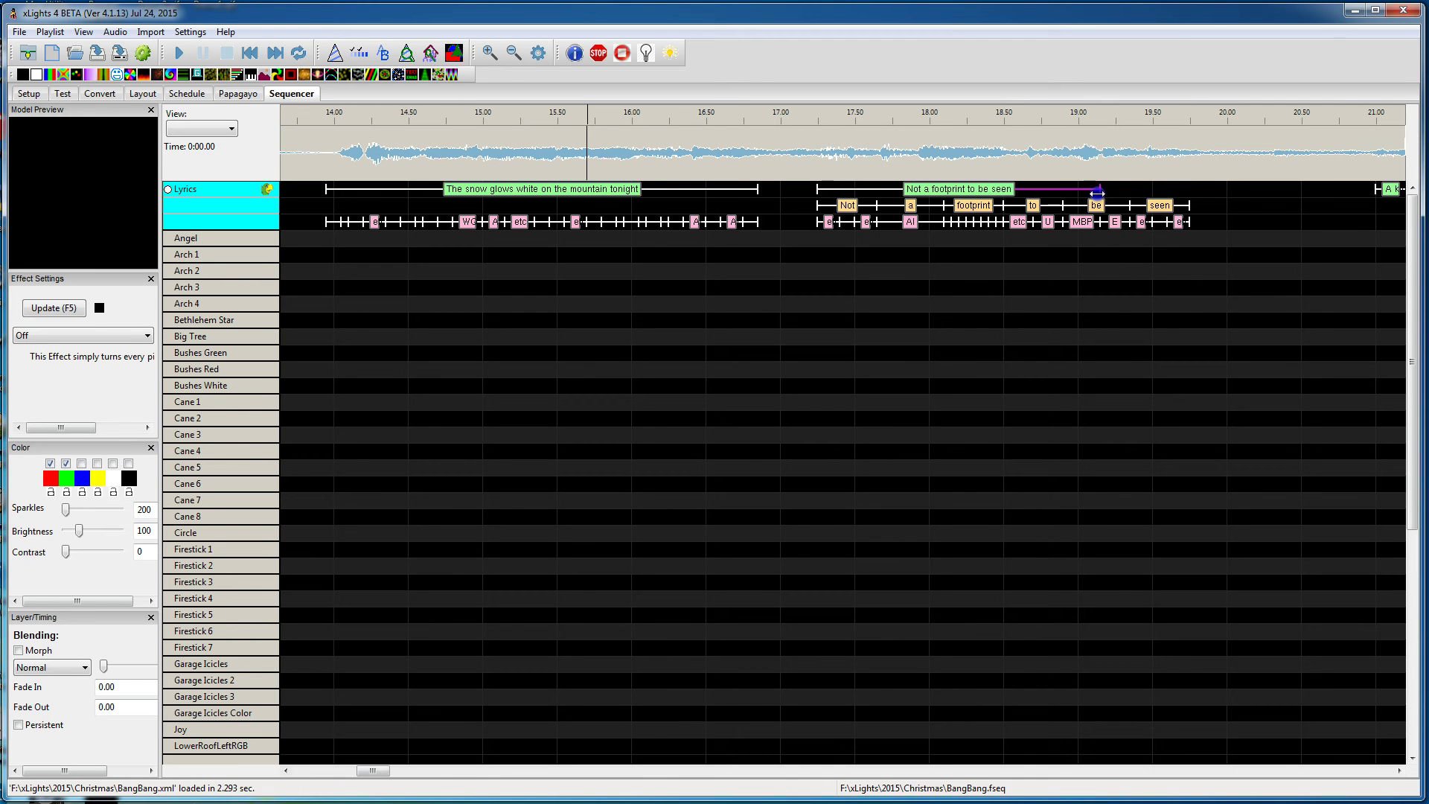
{"action": "right_click", "coordinate": [955, 190]}
{"action": "left_click", "coordinate": [1000, 197]}
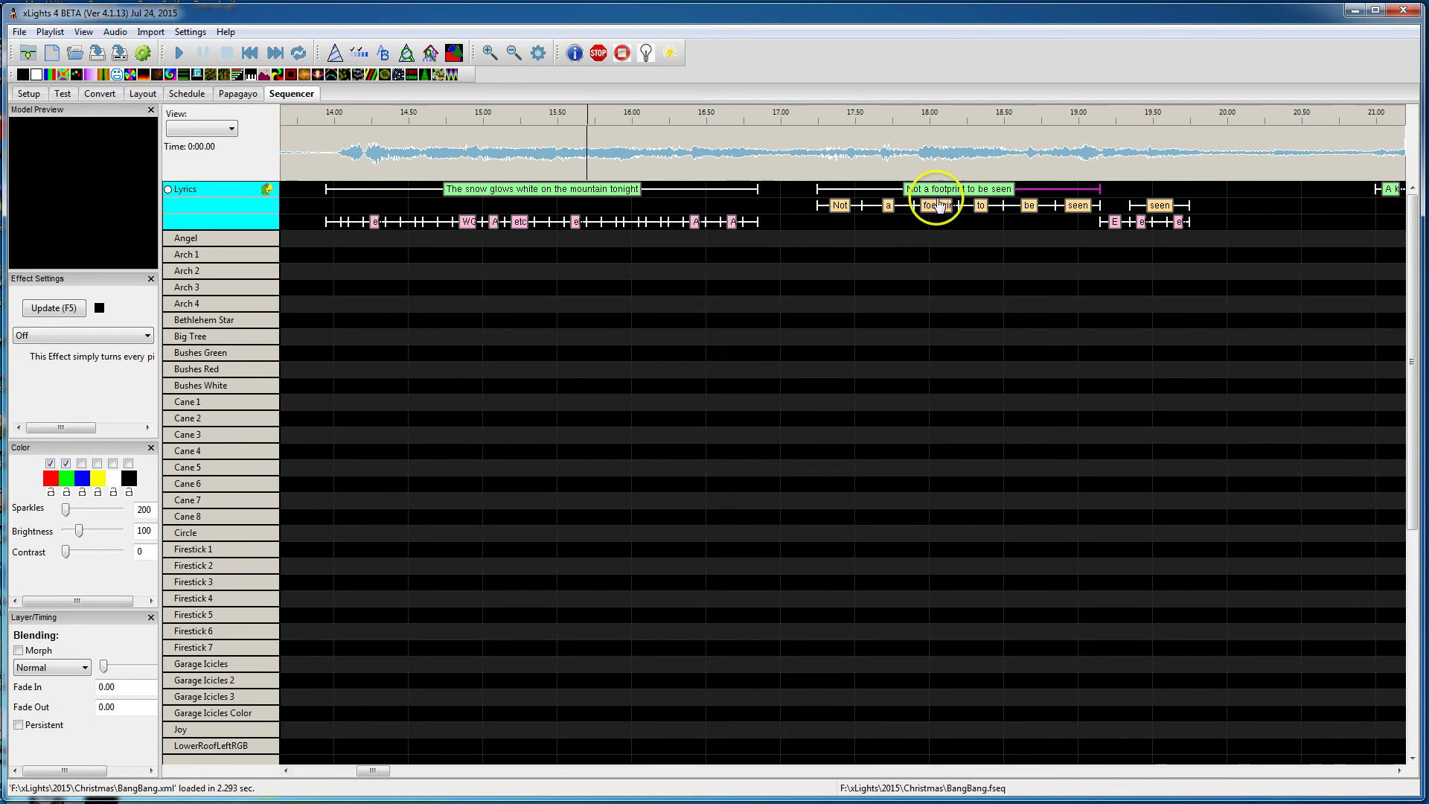
Delete the leftover word "seen" and its phonemes beyond the end of the shortened phrase.
{"action": "left_click_drag", "start_coordinate": [1076, 225], "coordinate": [1110, 207]}
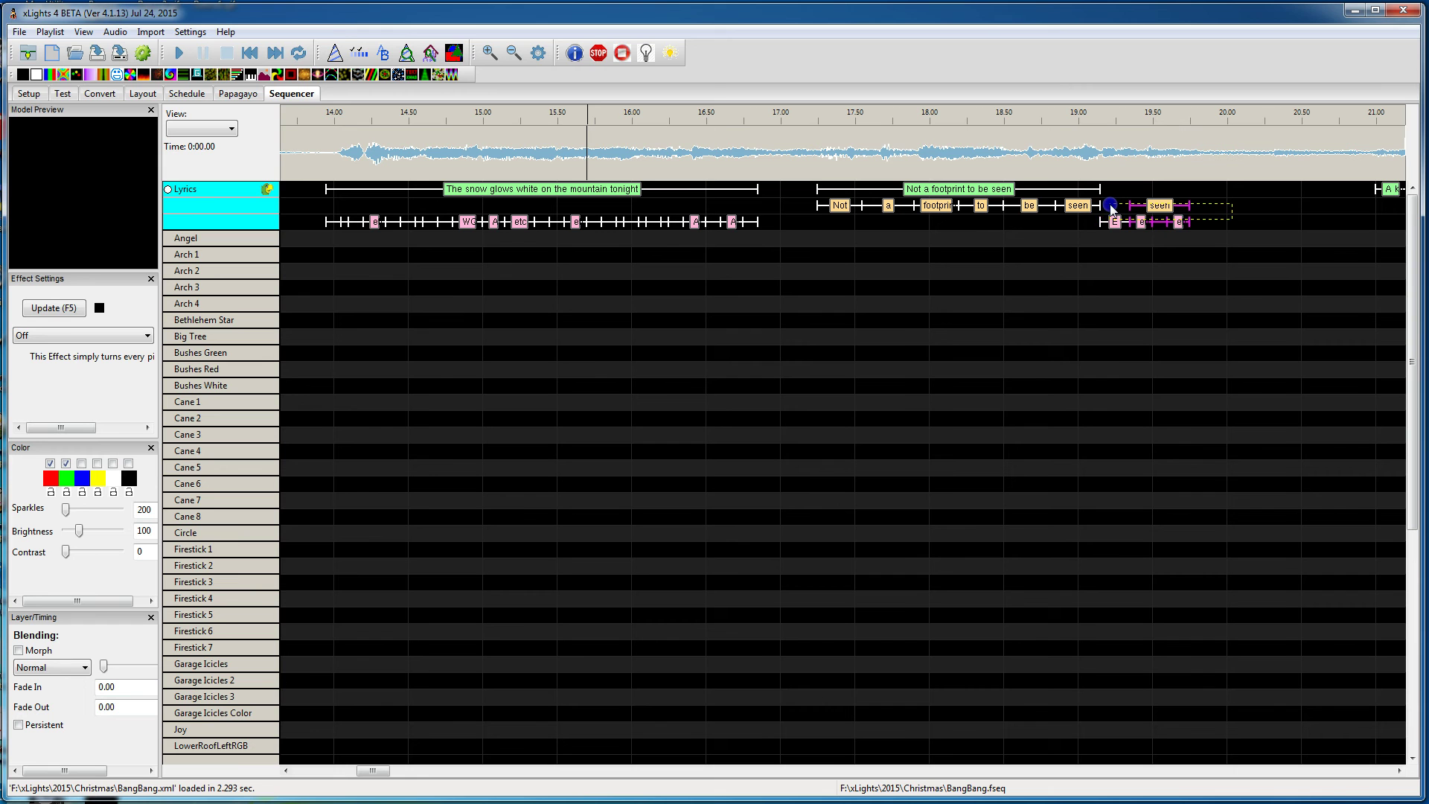
{"action": "right_click", "coordinate": [1162, 207]}
{"action": "left_click", "coordinate": [1213, 215]}
{"action": "left_click", "coordinate": [1099, 192]}
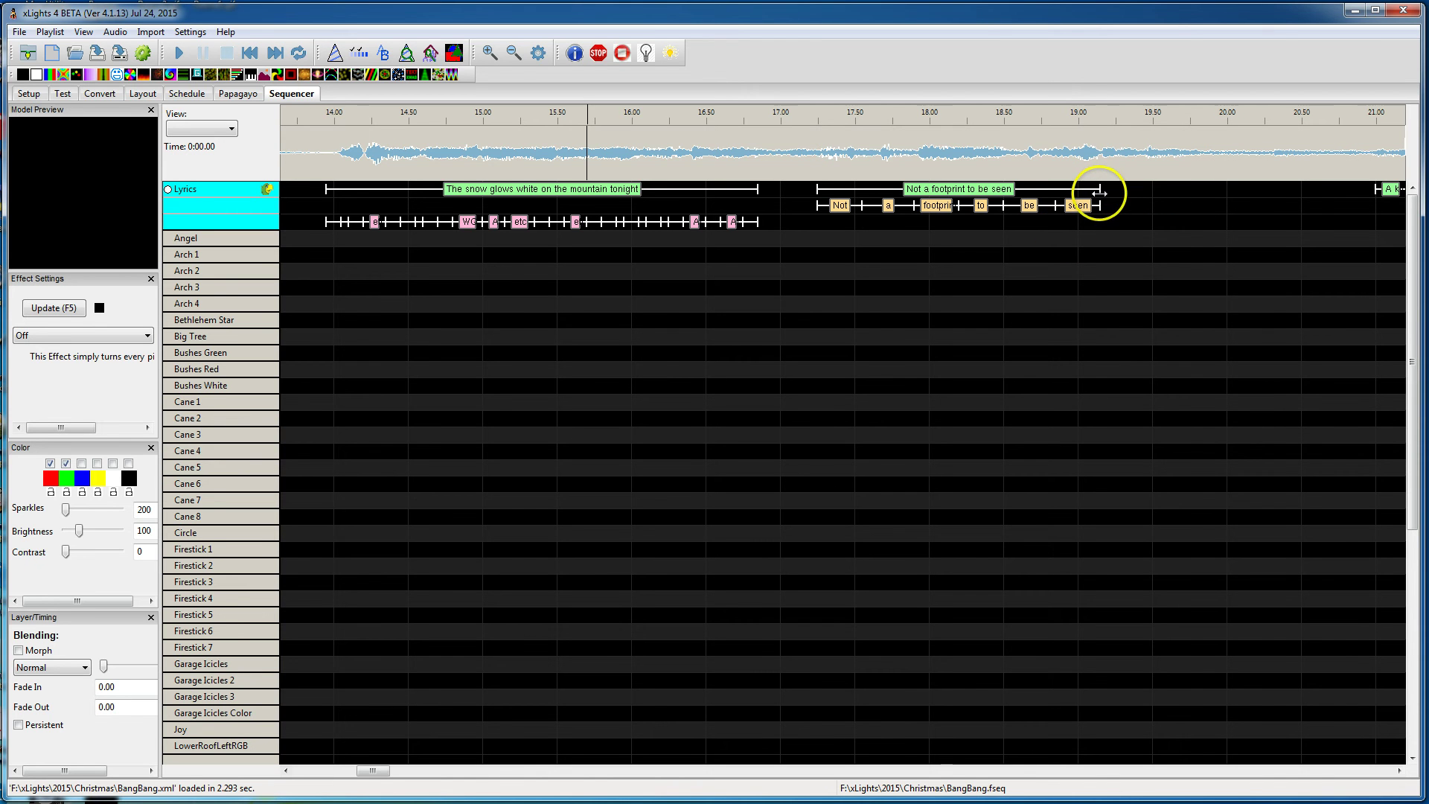
Extend the phrase "Not a footprint to be seen" to end at about 19.8 seconds and break it down into words again.
{"action": "left_click_drag", "start_coordinate": [1099, 193], "coordinate": [1155, 193]}
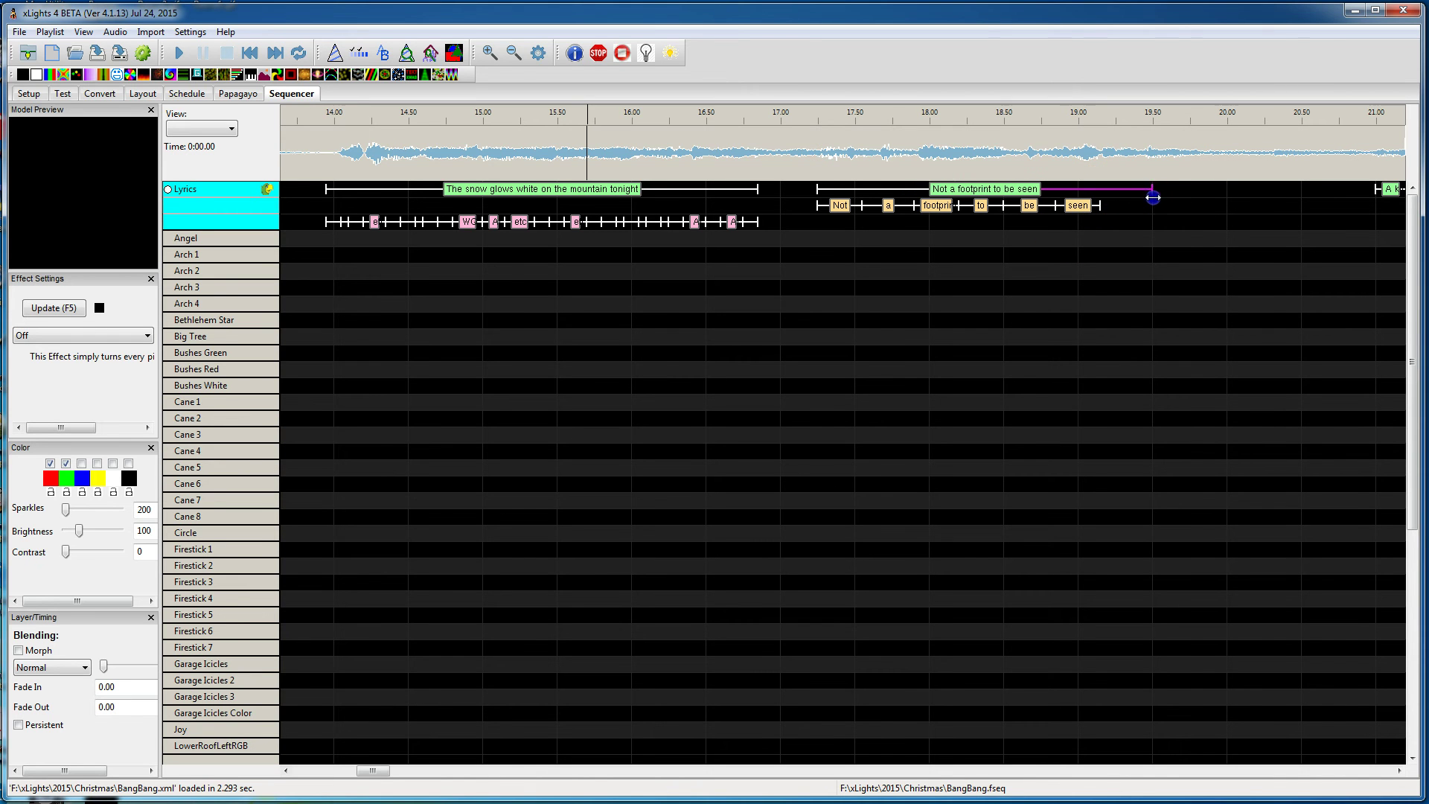
{"action": "left_click_drag", "start_coordinate": [1151, 192], "coordinate": [1198, 191]}
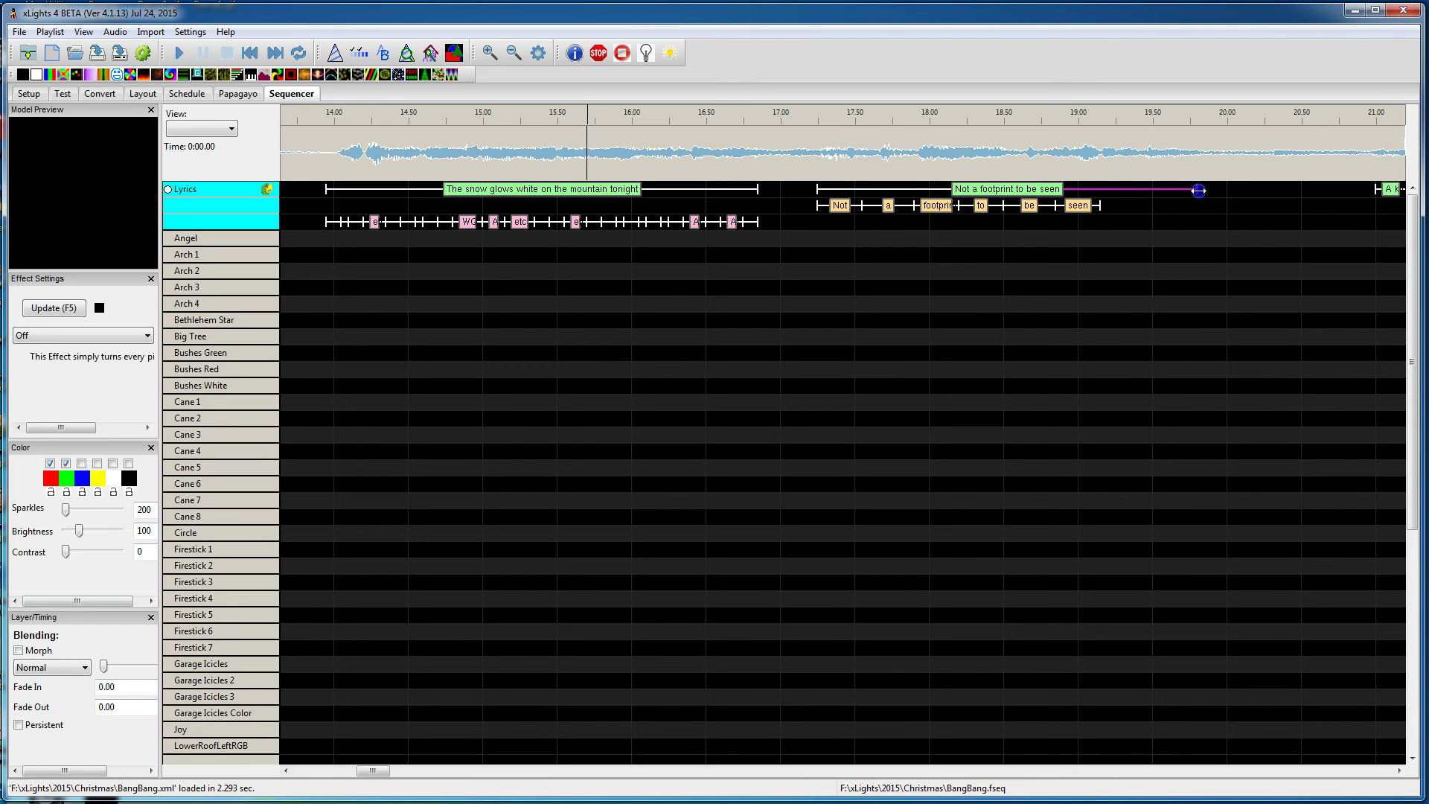
{"action": "right_click", "coordinate": [1021, 189]}
{"action": "left_click", "coordinate": [1072, 199]}
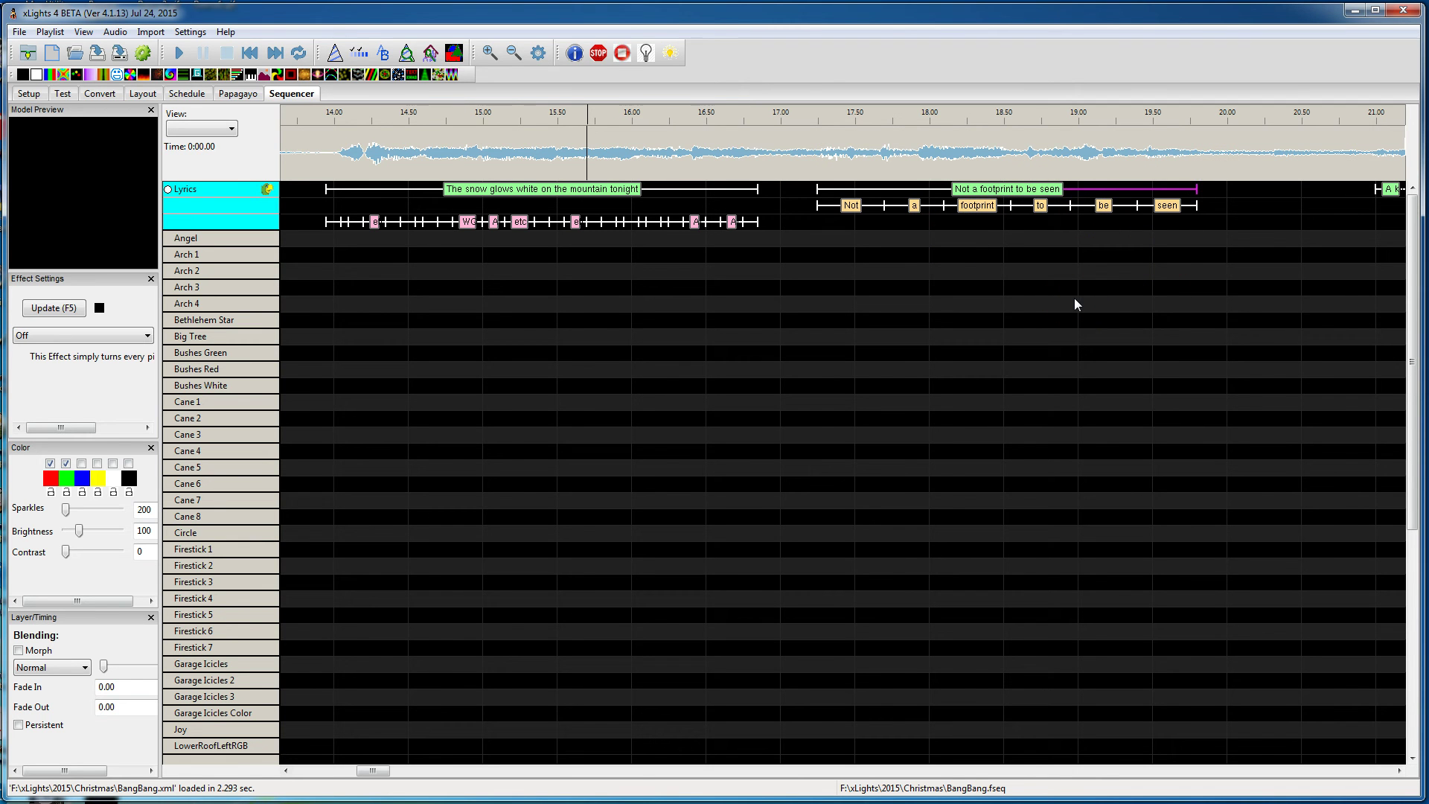
{"action": "mouse_move", "coordinate": [1186, 210]}
{"action": "left_mouse_down"}
{"action": "mouse_move", "coordinate": [1183, 192]}
{"action": "mouse_move", "coordinate": [1125, 192]}
{"action": "mouse_move", "coordinate": [1201, 200]}
{"action": "left_mouse_up"}
Open the Pixel Tree model's settings from the model list for modification.
{"action": "left_click", "coordinate": [454, 52]}
{"action": "left_click_drag", "start_coordinate": [170, 125], "coordinate": [162, 261]}
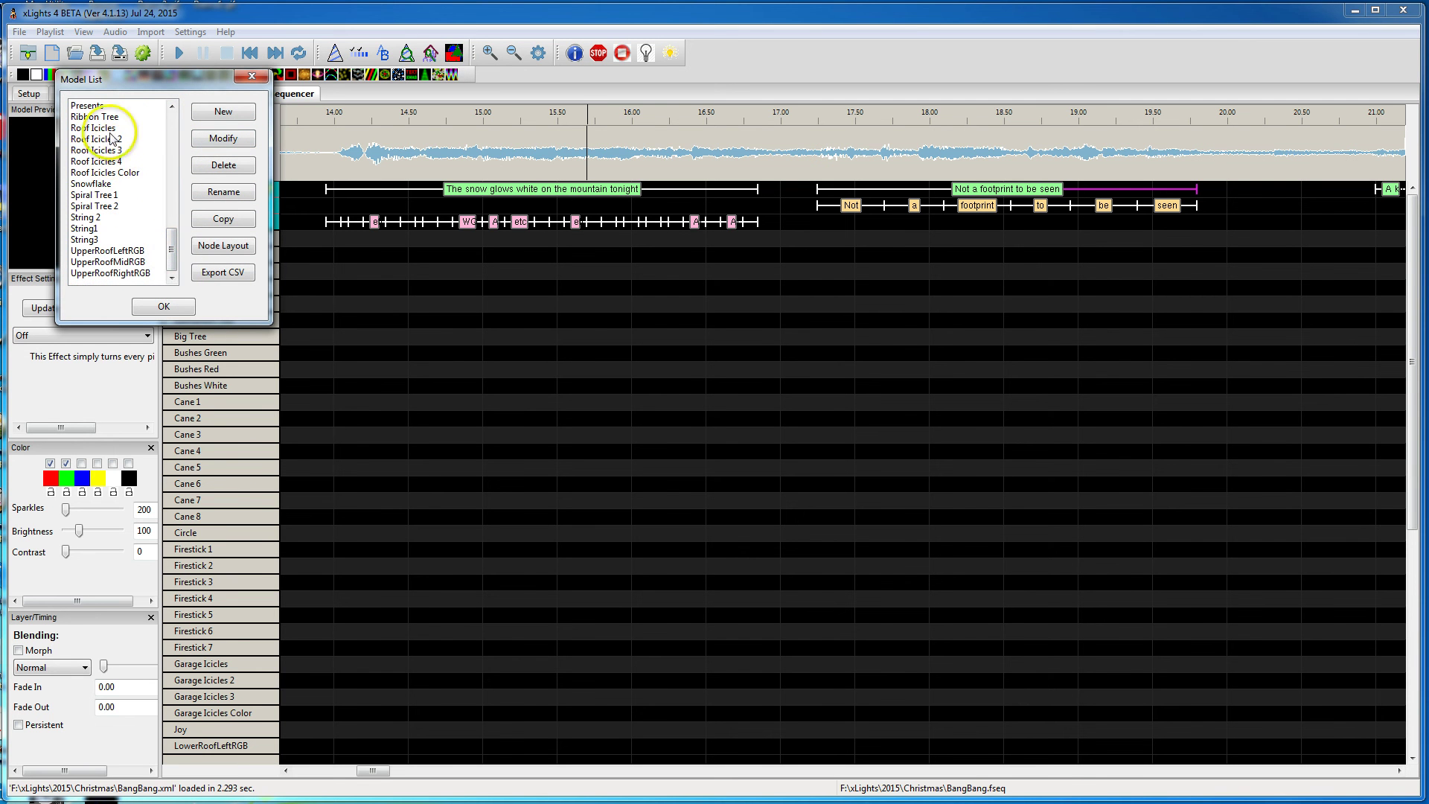
{"action": "left_click", "coordinate": [173, 241]}
{"action": "left_click_drag", "start_coordinate": [174, 241], "coordinate": [173, 230]}
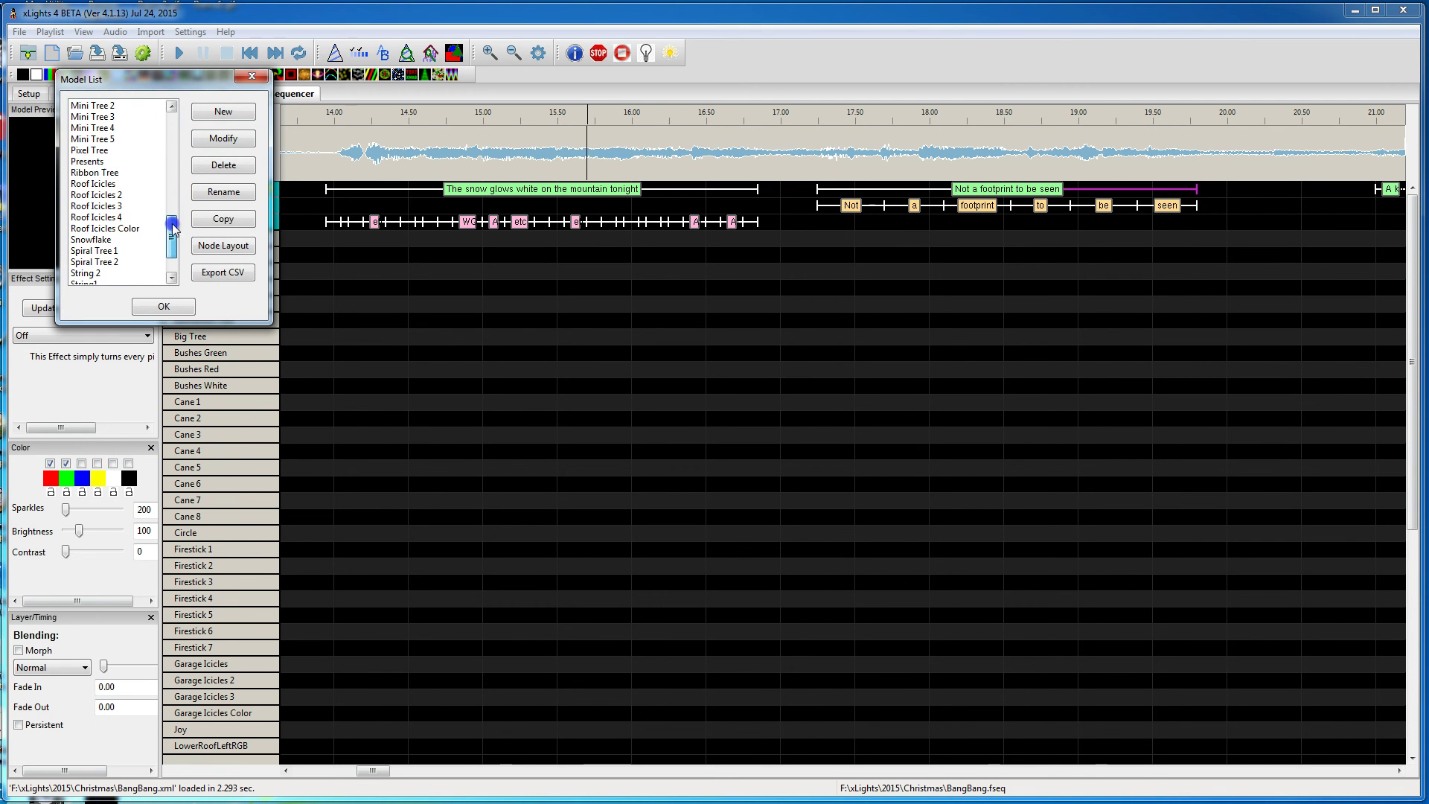
{"action": "left_click", "coordinate": [97, 149]}
{"action": "left_click", "coordinate": [199, 139]}
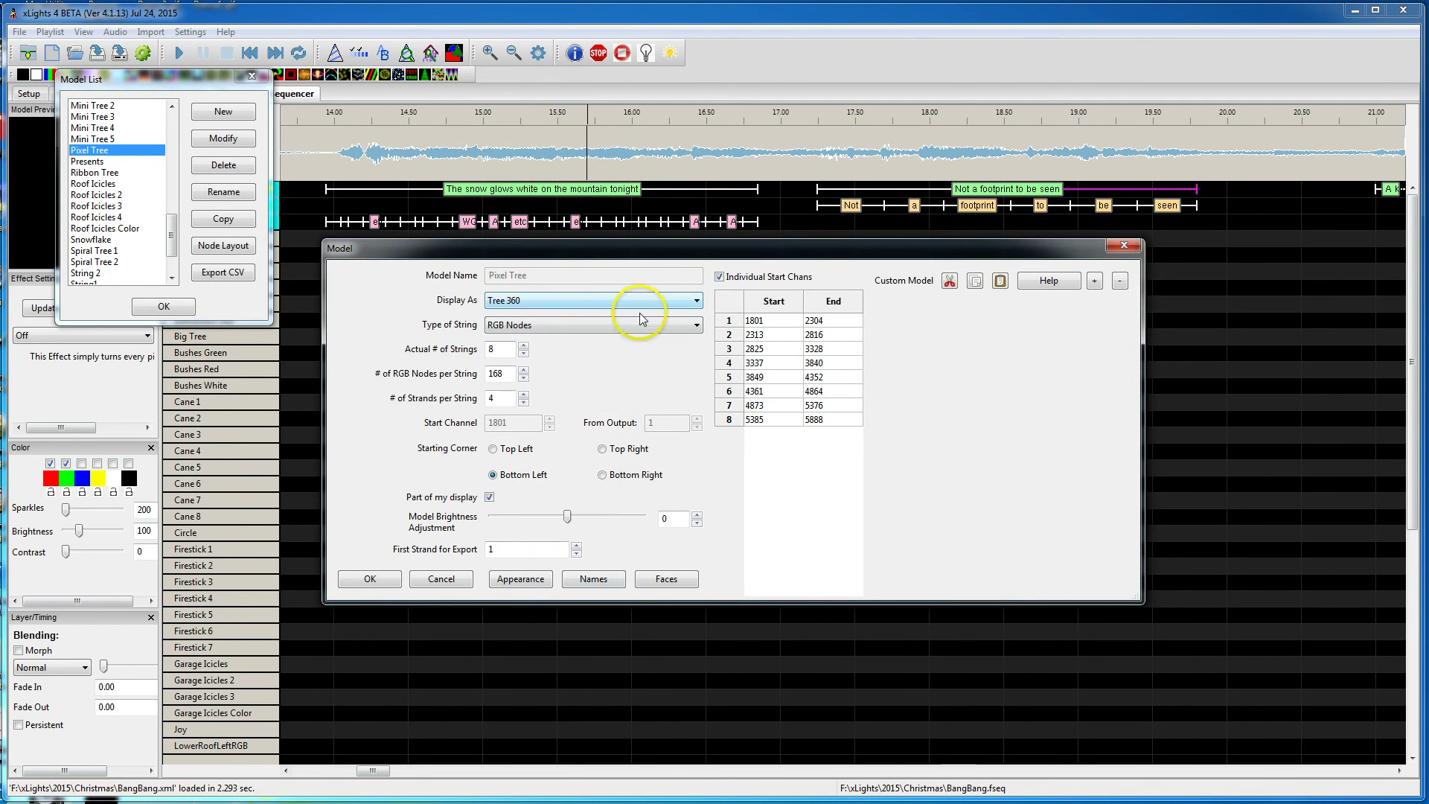
Add a Matrix face definition named "Snowman" to the Pixel Tree, with image placement set to Centered.
{"action": "left_click", "coordinate": [668, 579]}
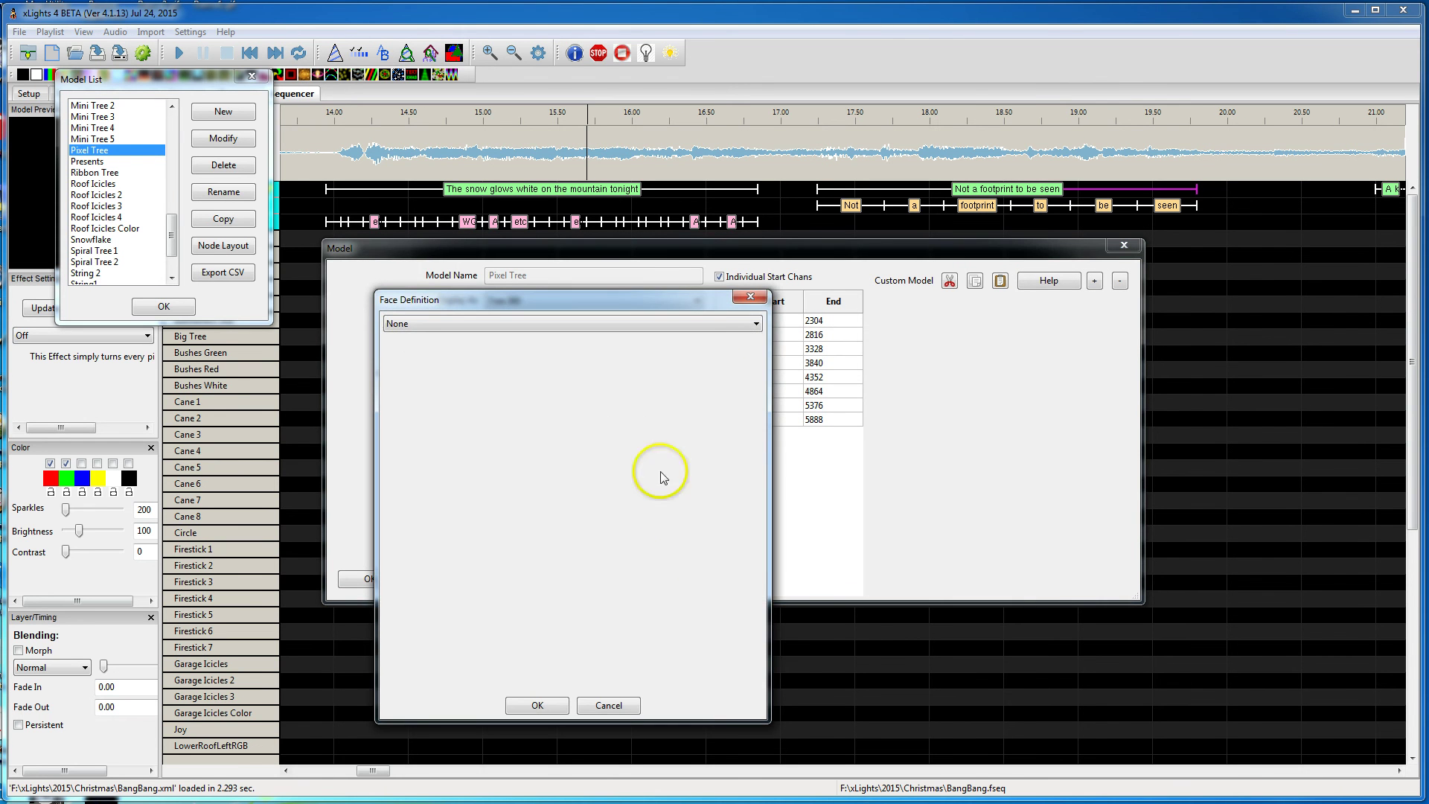
{"action": "left_click", "coordinate": [756, 324]}
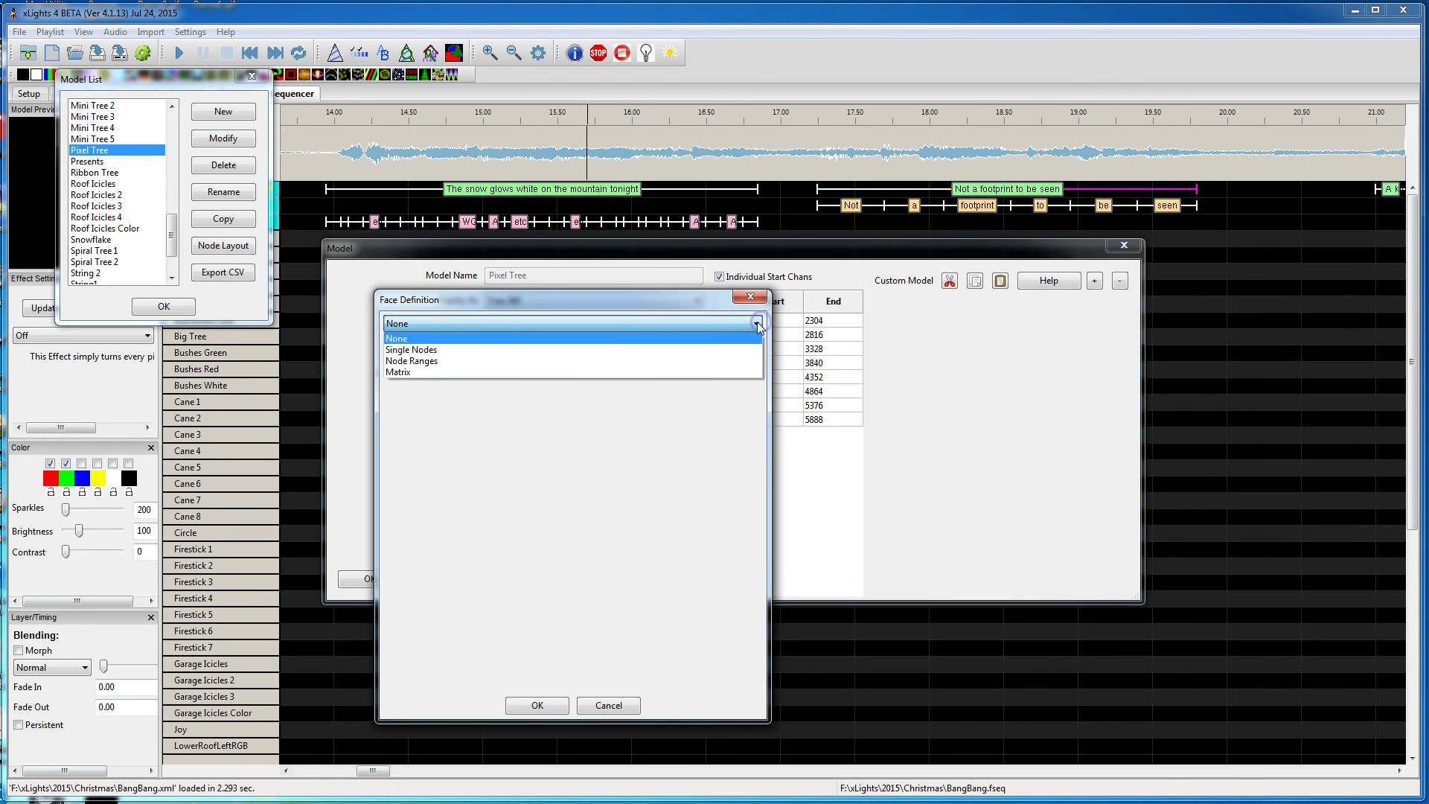
{"action": "left_click", "coordinate": [398, 372]}
{"action": "left_click", "coordinate": [603, 352]}
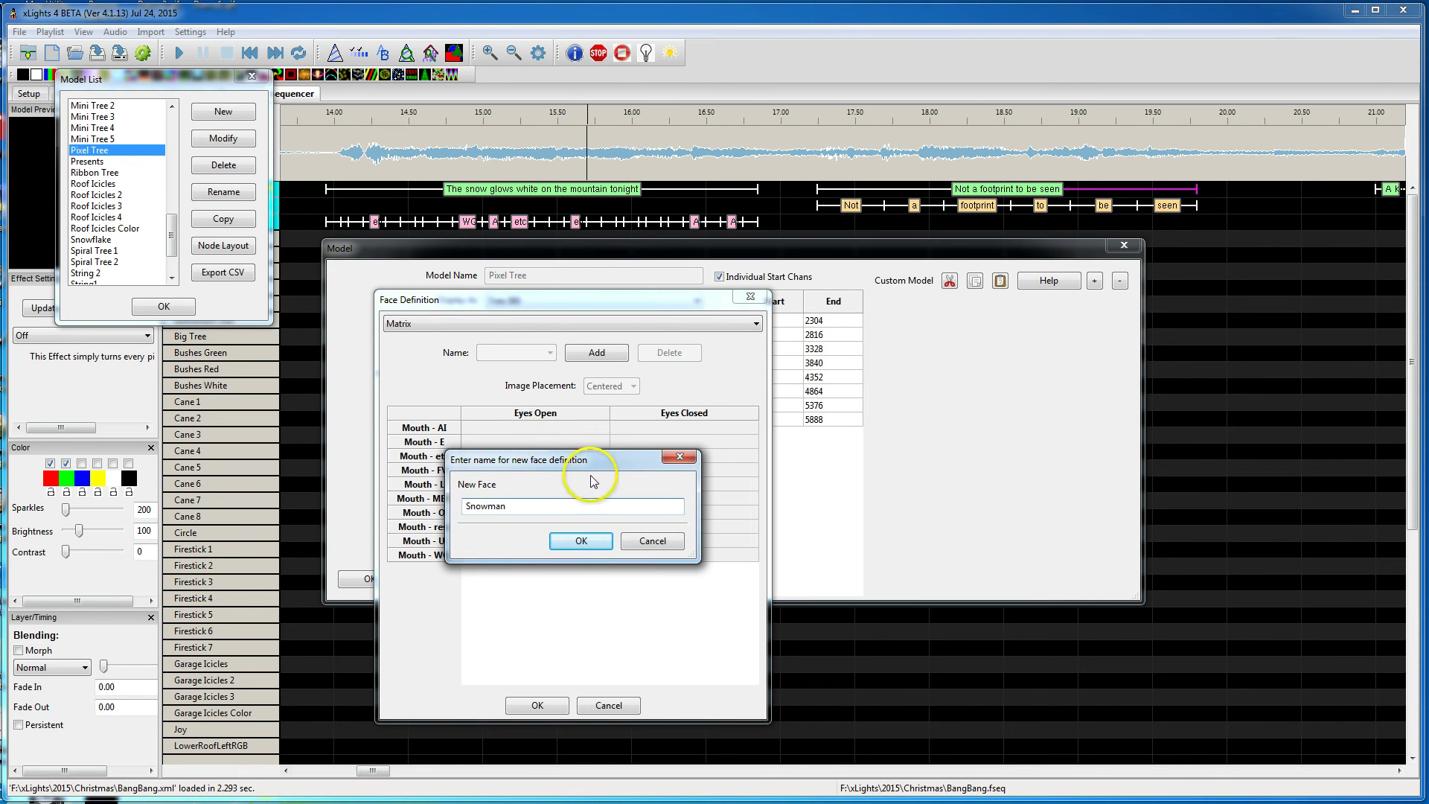
{"action": "left_click", "coordinate": [580, 541]}
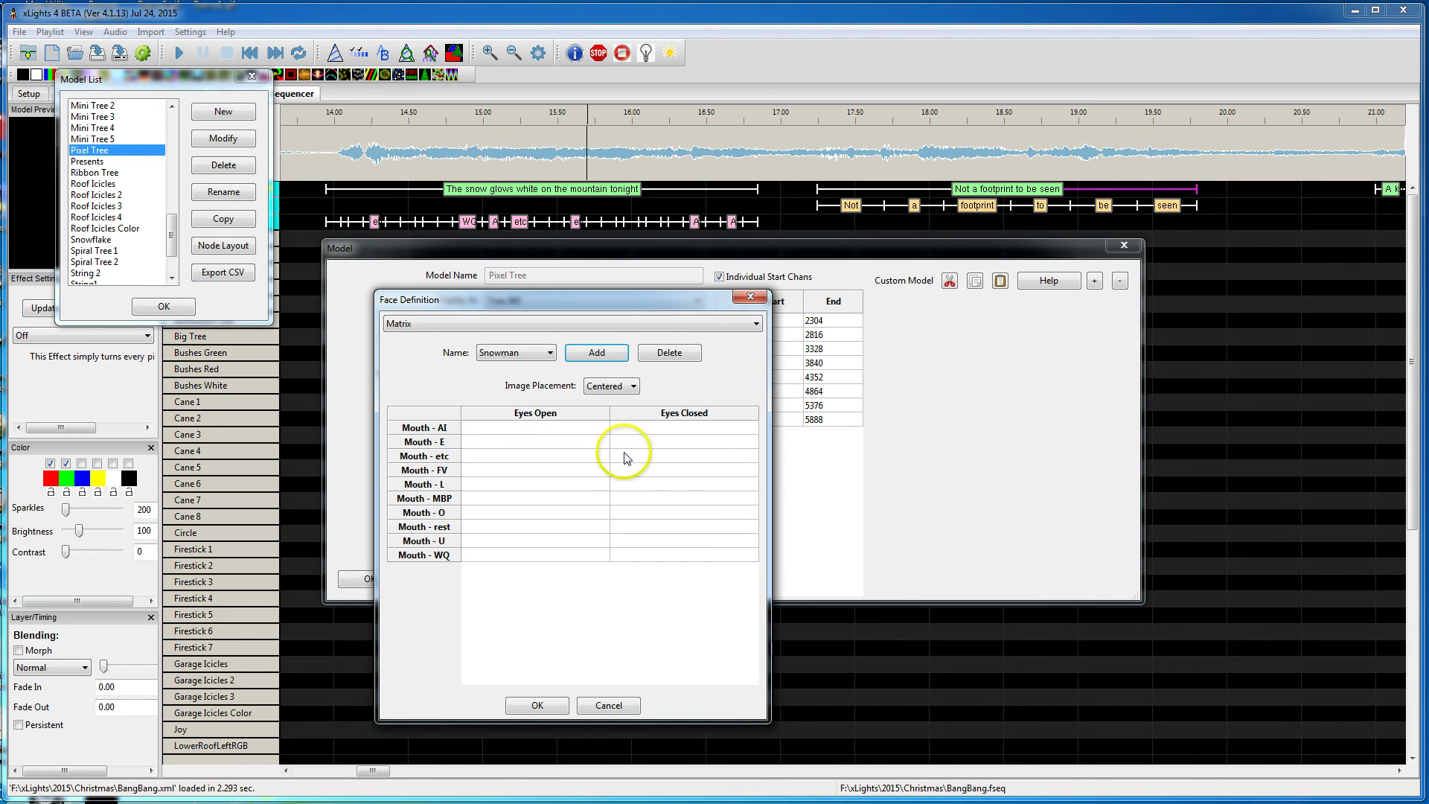
{"action": "left_click", "coordinate": [631, 385]}
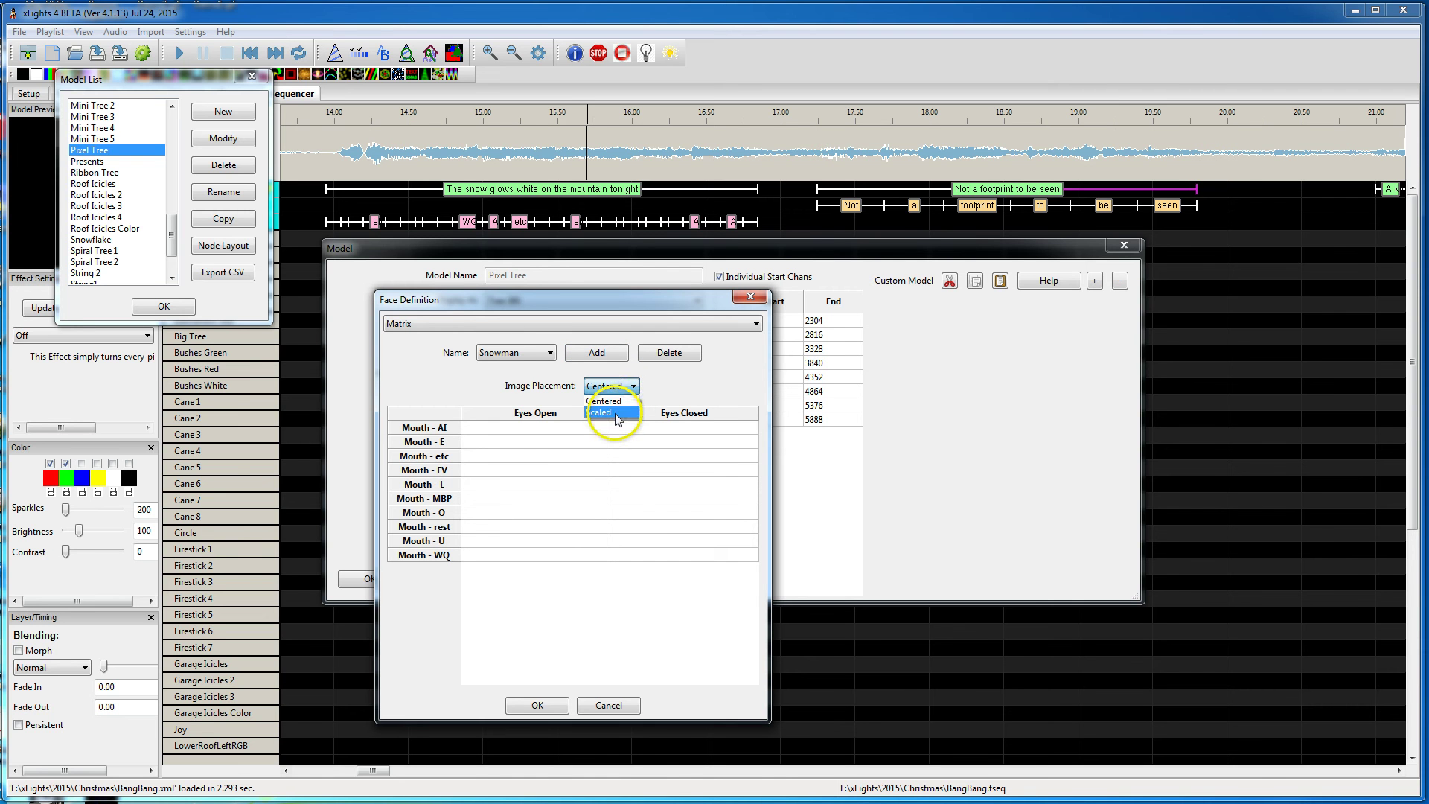
{"action": "left_click", "coordinate": [614, 400]}
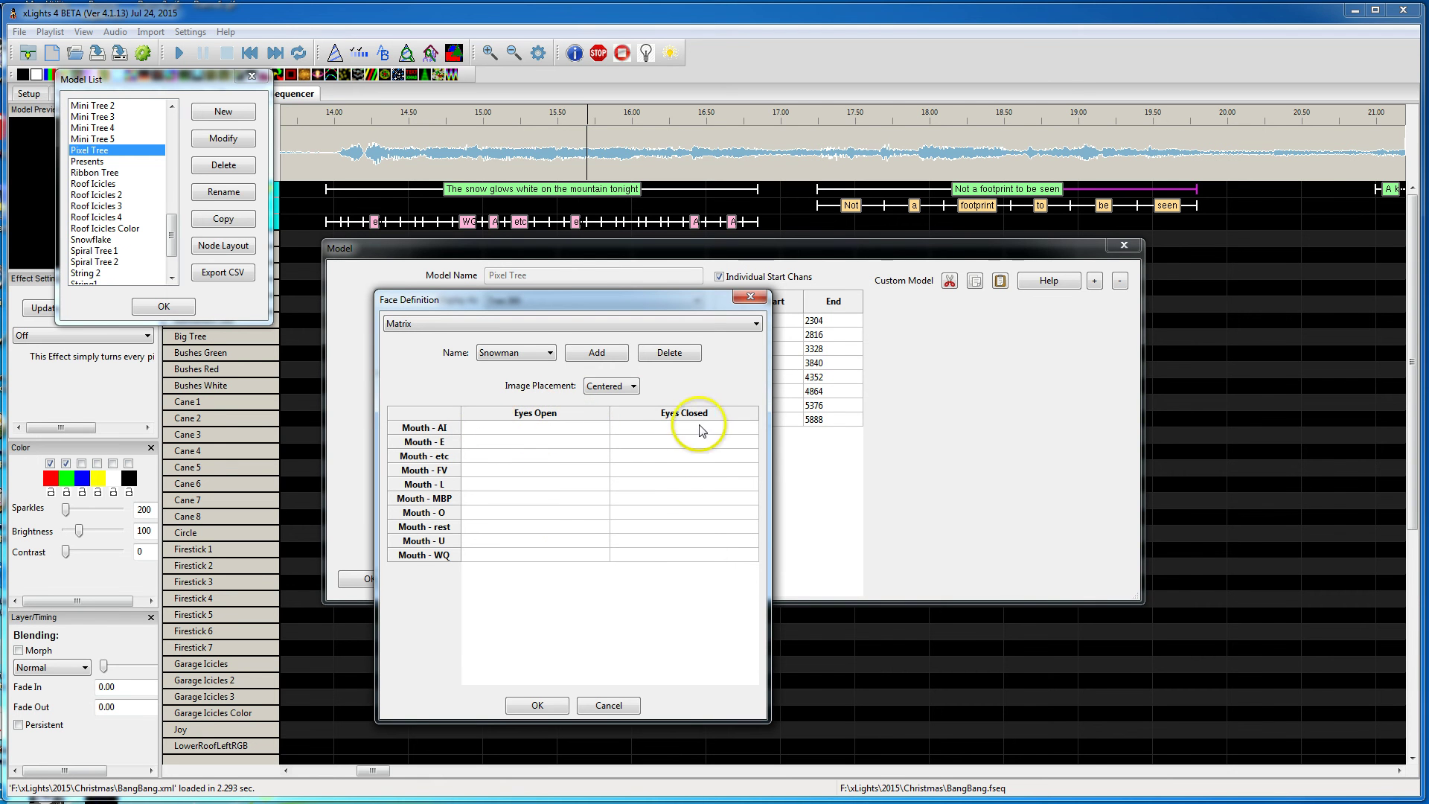
Assign SM-AI.png from the xLights\Artwork\SnowMan folder as the eyes-open image for Mouth - AI.
{"action": "left_click", "coordinate": [523, 426]}
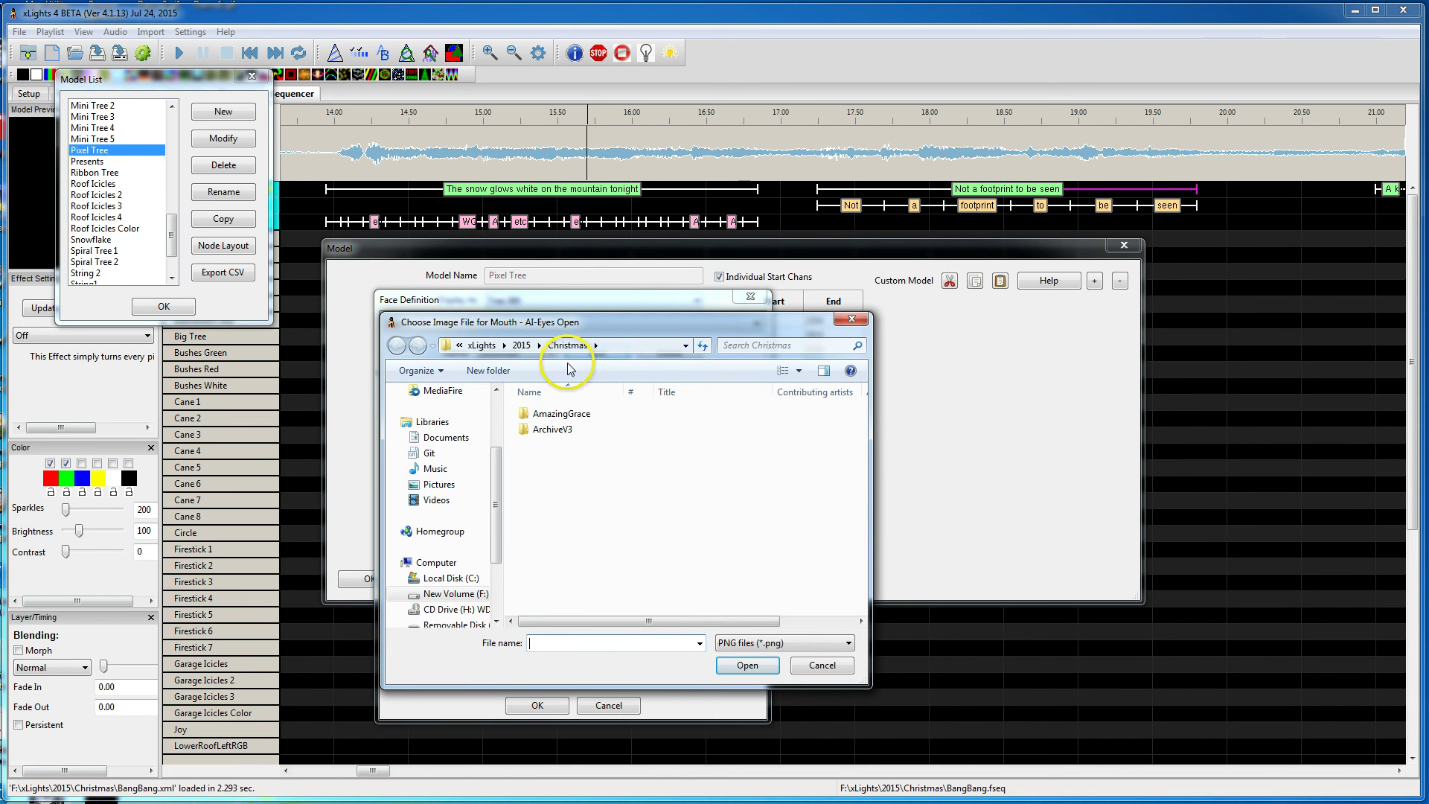
{"action": "left_click", "coordinate": [479, 345]}
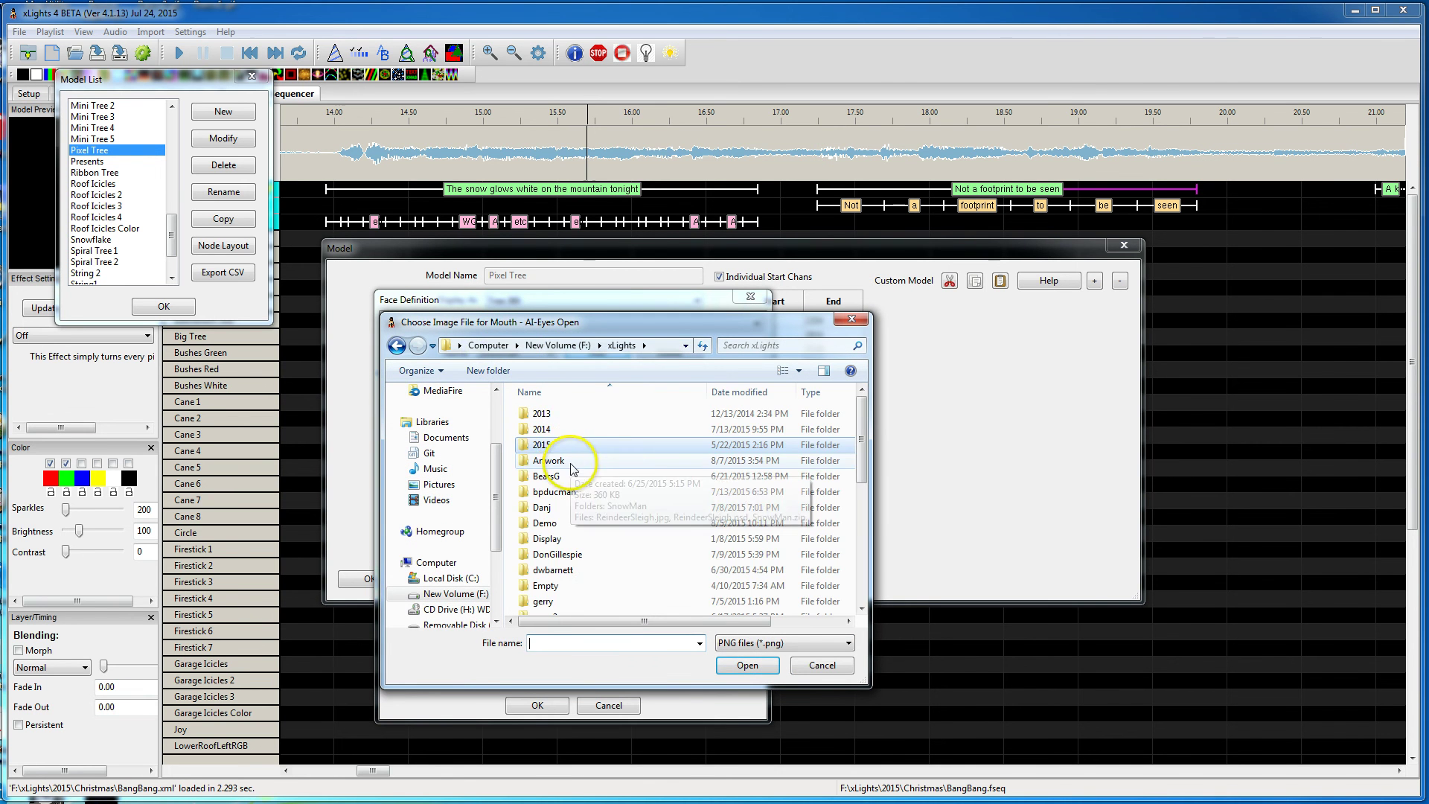
{"action": "double_click", "coordinate": [583, 461]}
{"action": "double_click", "coordinate": [555, 439]}
{"action": "left_click_drag", "start_coordinate": [622, 327], "coordinate": [694, 335]}
{"action": "left_click", "coordinate": [629, 432]}
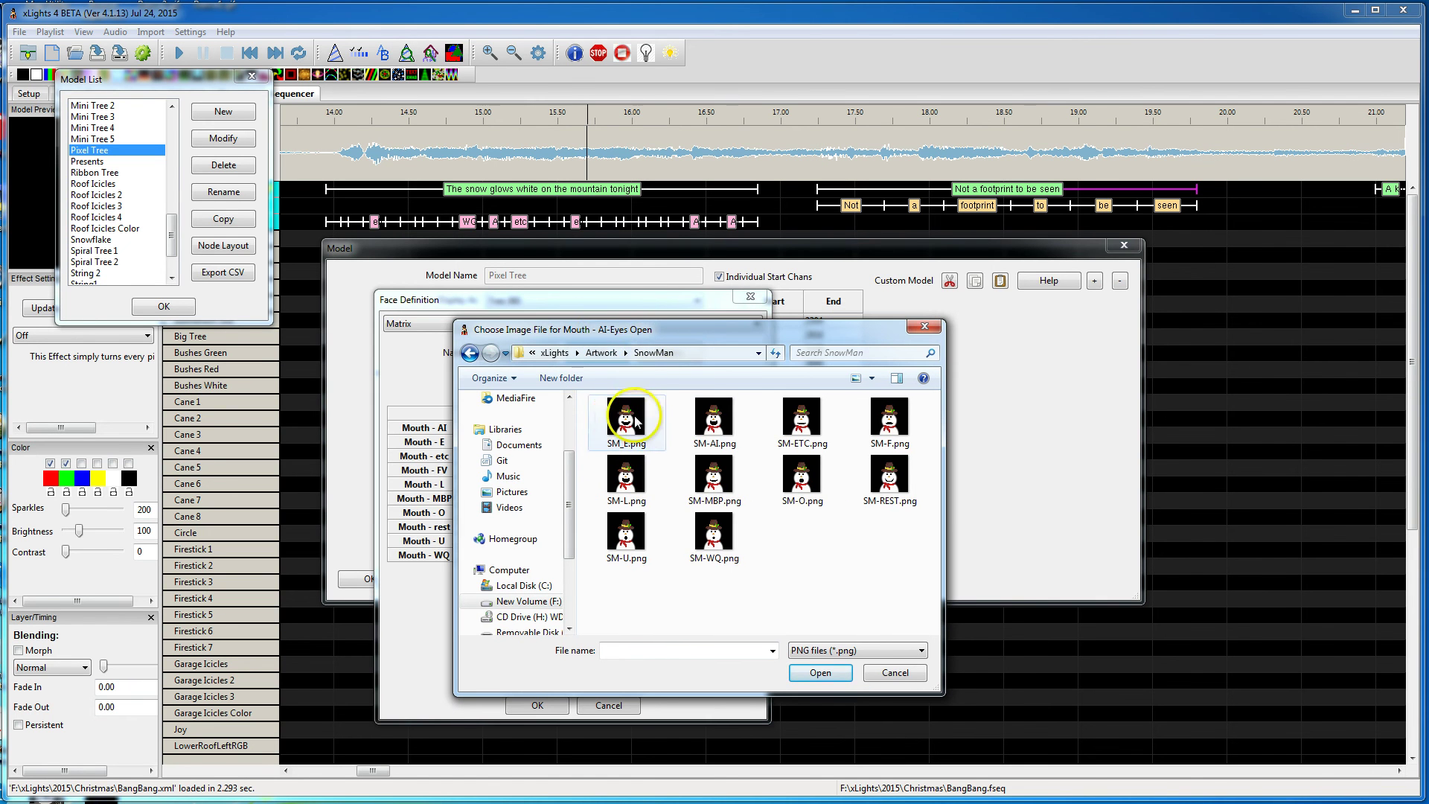
{"action": "double_click", "coordinate": [711, 430]}
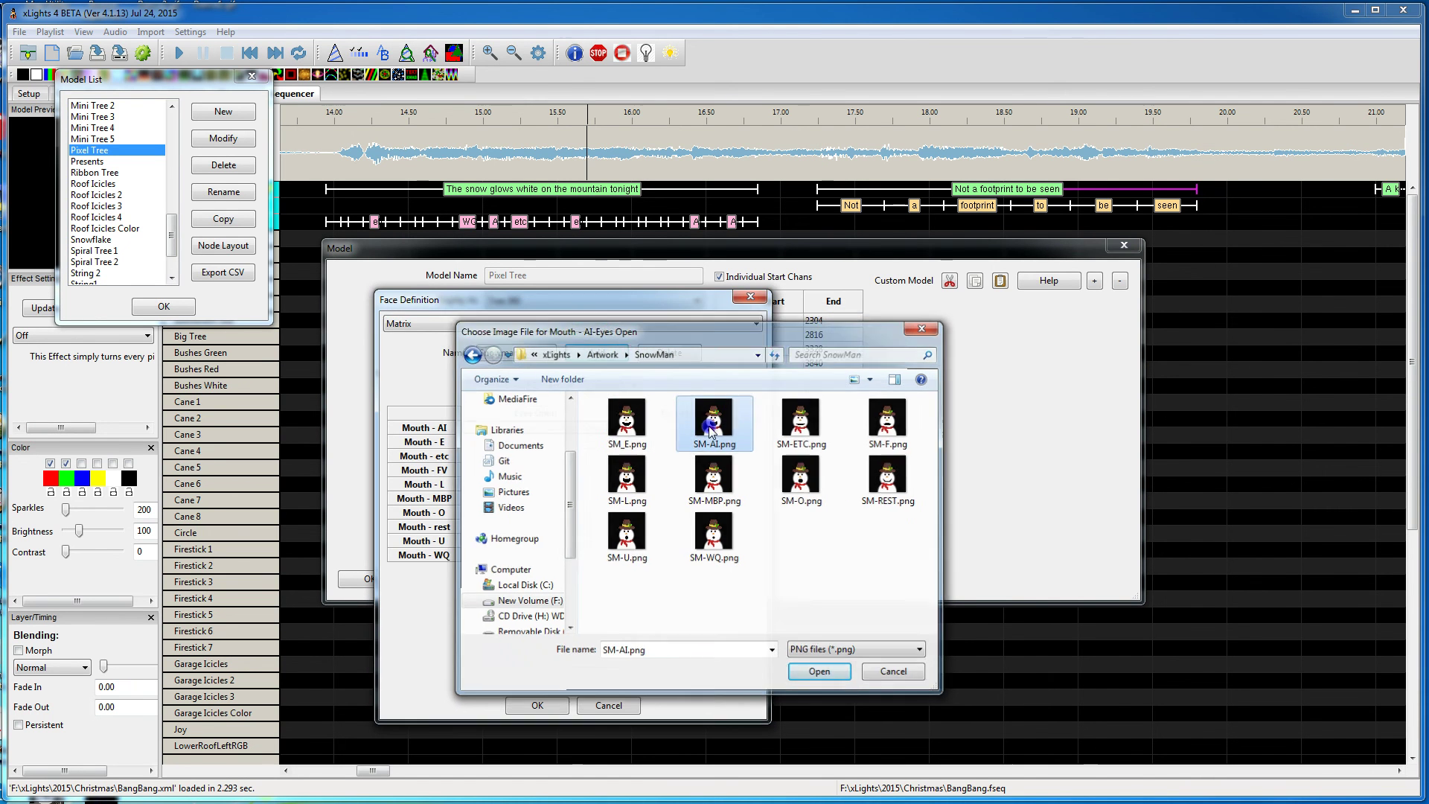
Assign the eyes-open images SM_E.png to Mouth - E, SM-ETC.png to Mouth - etc and SM-F.png to Mouth - FV.
{"action": "left_click", "coordinate": [564, 443]}
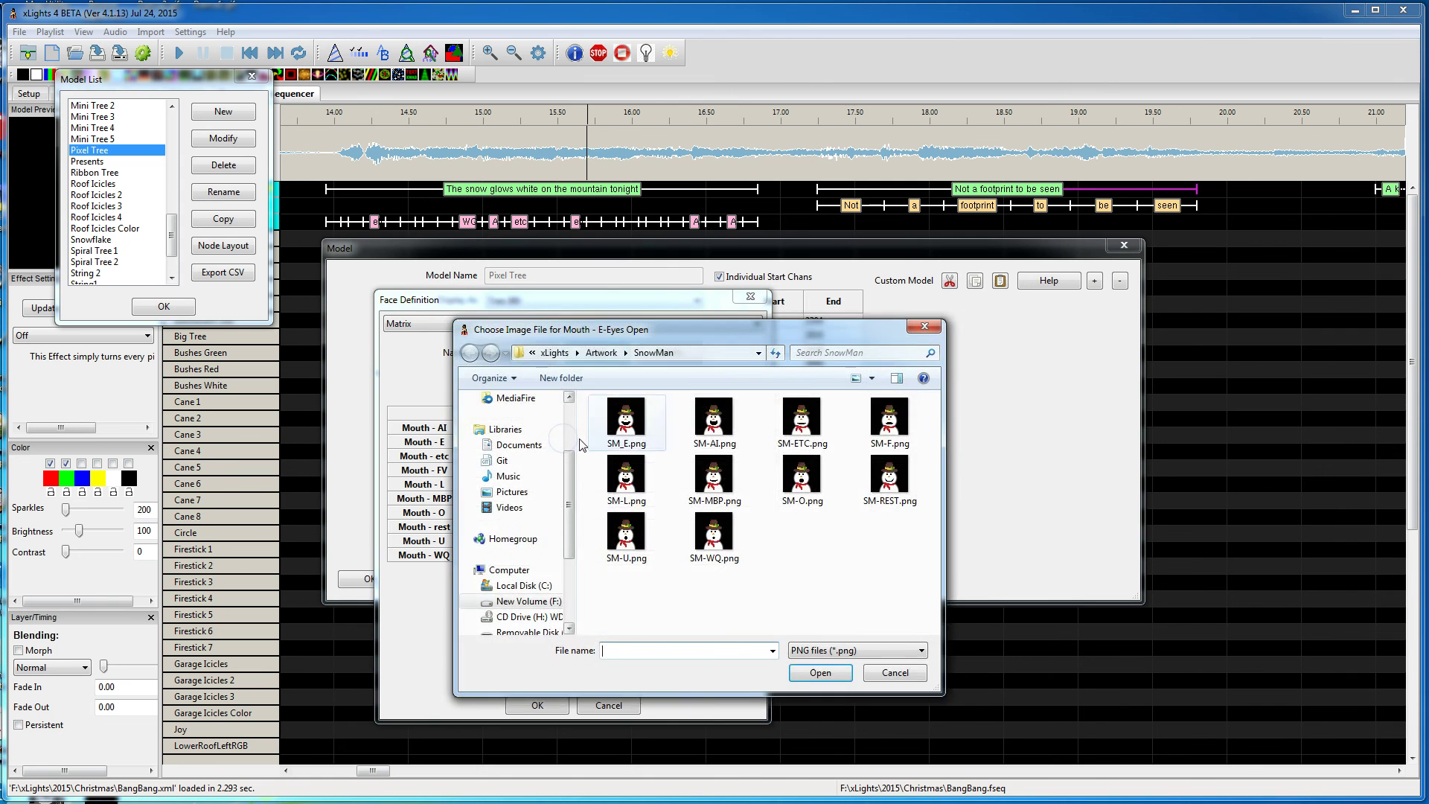
{"action": "left_click", "coordinate": [638, 426]}
{"action": "double_click", "coordinate": [640, 426]}
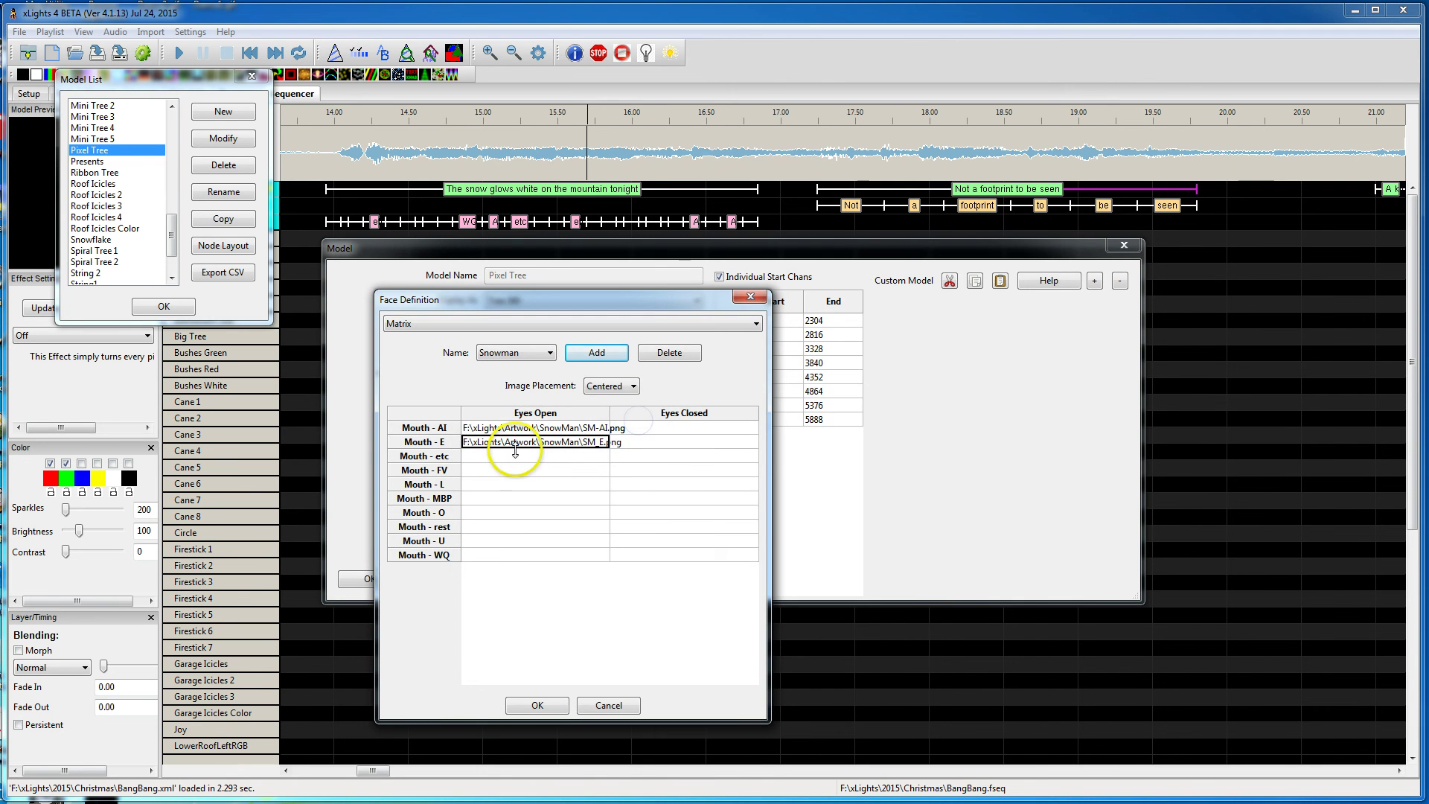
{"action": "left_click", "coordinate": [514, 455]}
{"action": "double_click", "coordinate": [785, 432]}
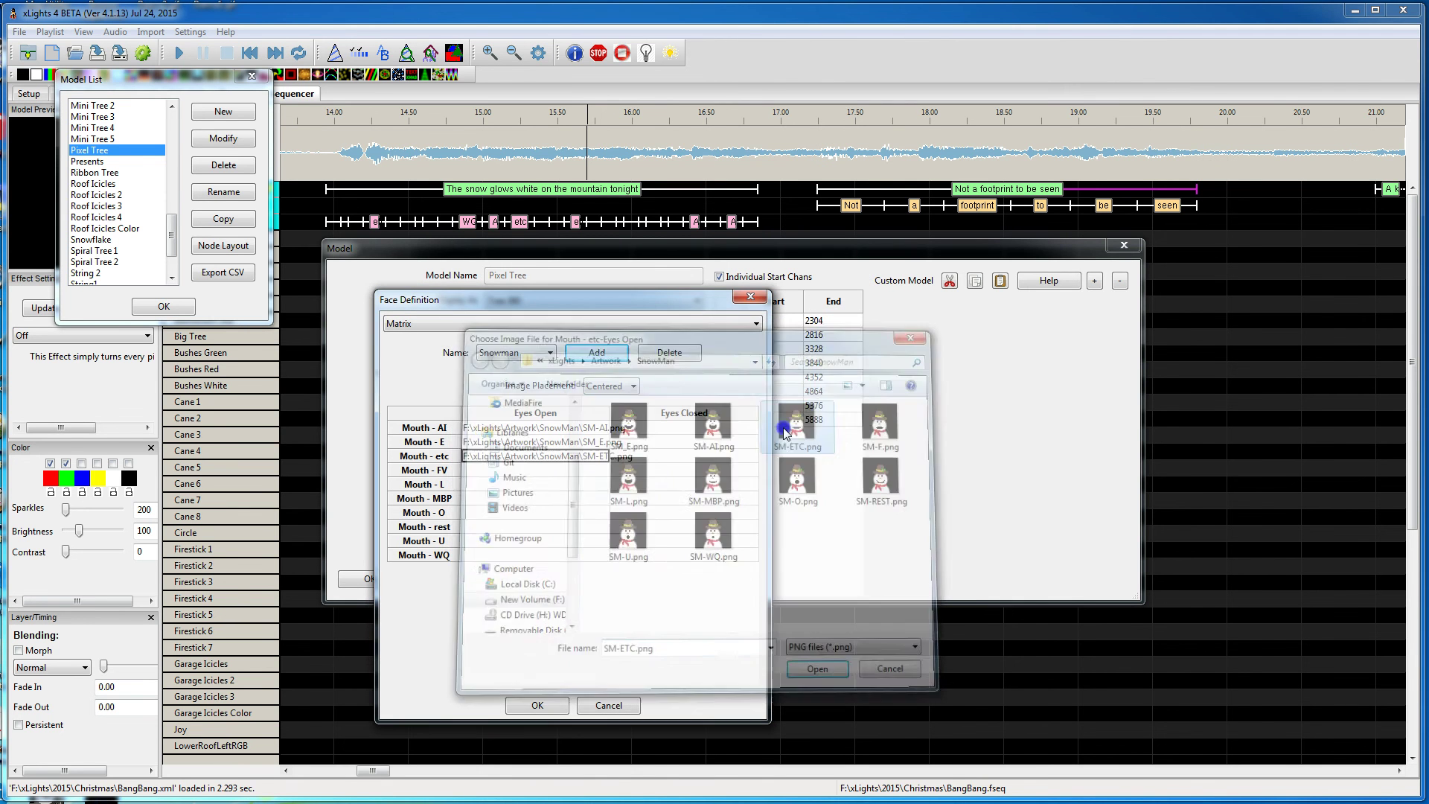
{"action": "left_click", "coordinate": [512, 470]}
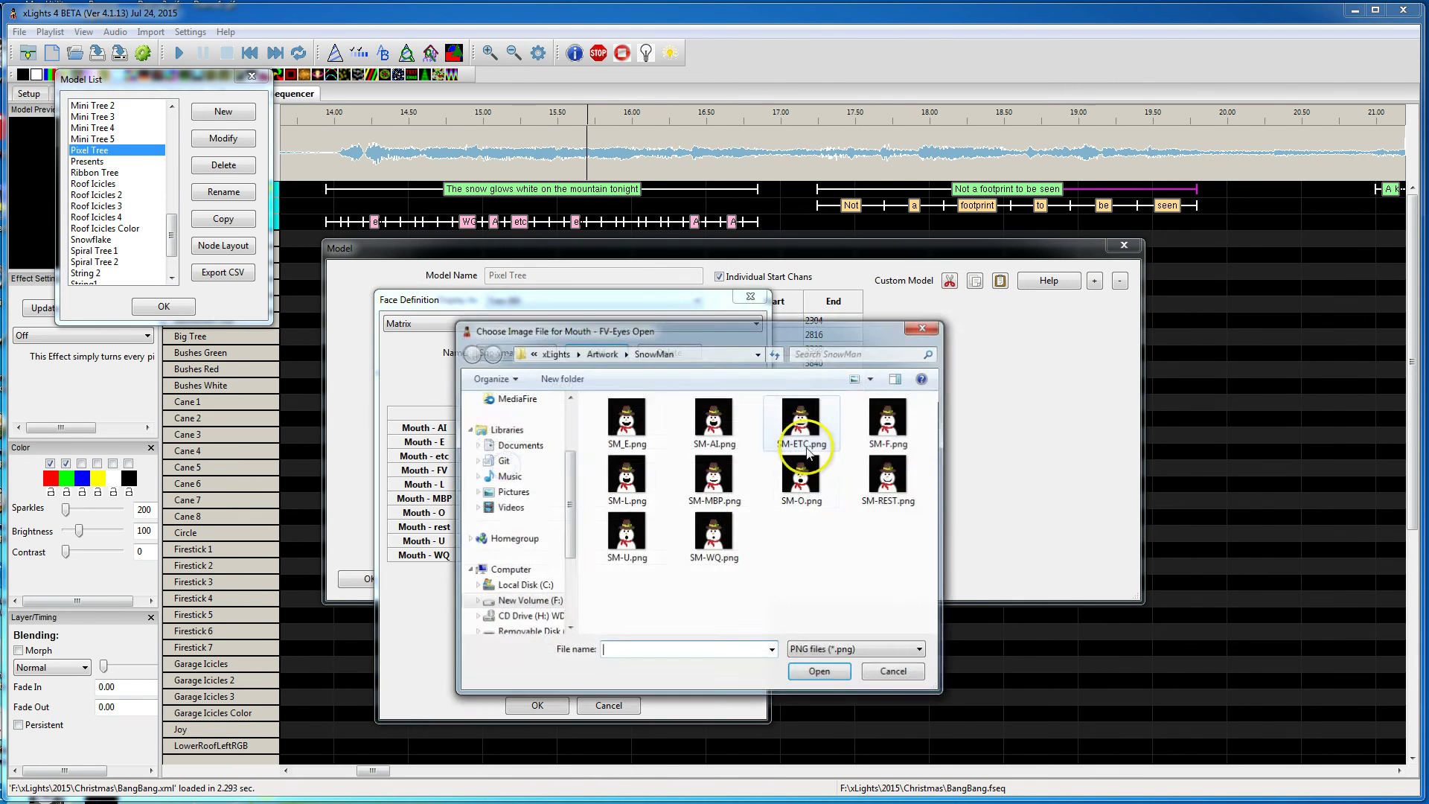
{"action": "double_click", "coordinate": [878, 428]}
Assign the eyes-open images SM-L.png to Mouth - L, SM-MBP.png to Mouth - MBP and SM-O.png to Mouth - O.
{"action": "left_click", "coordinate": [503, 486]}
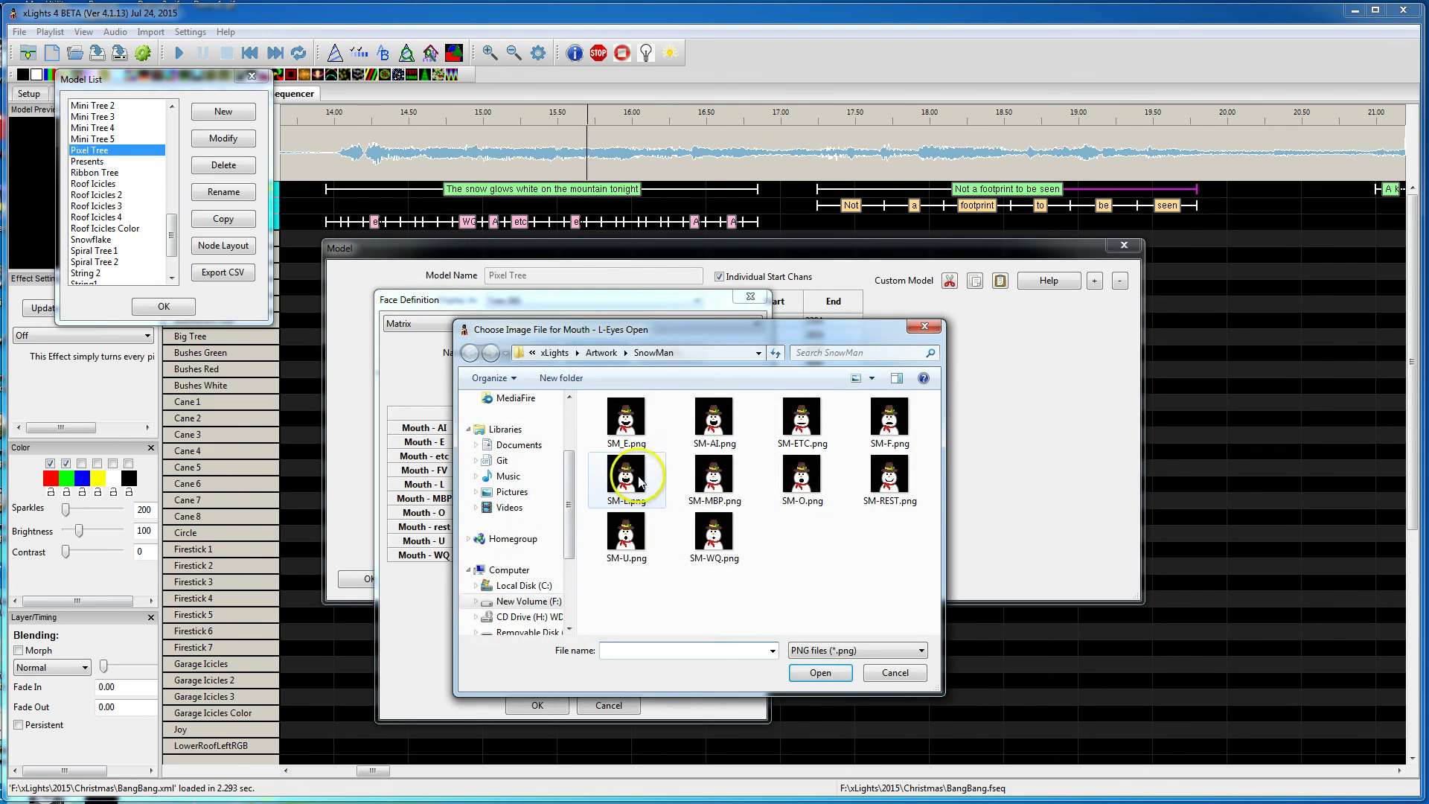
{"action": "double_click", "coordinate": [614, 477]}
{"action": "left_click", "coordinate": [472, 498]}
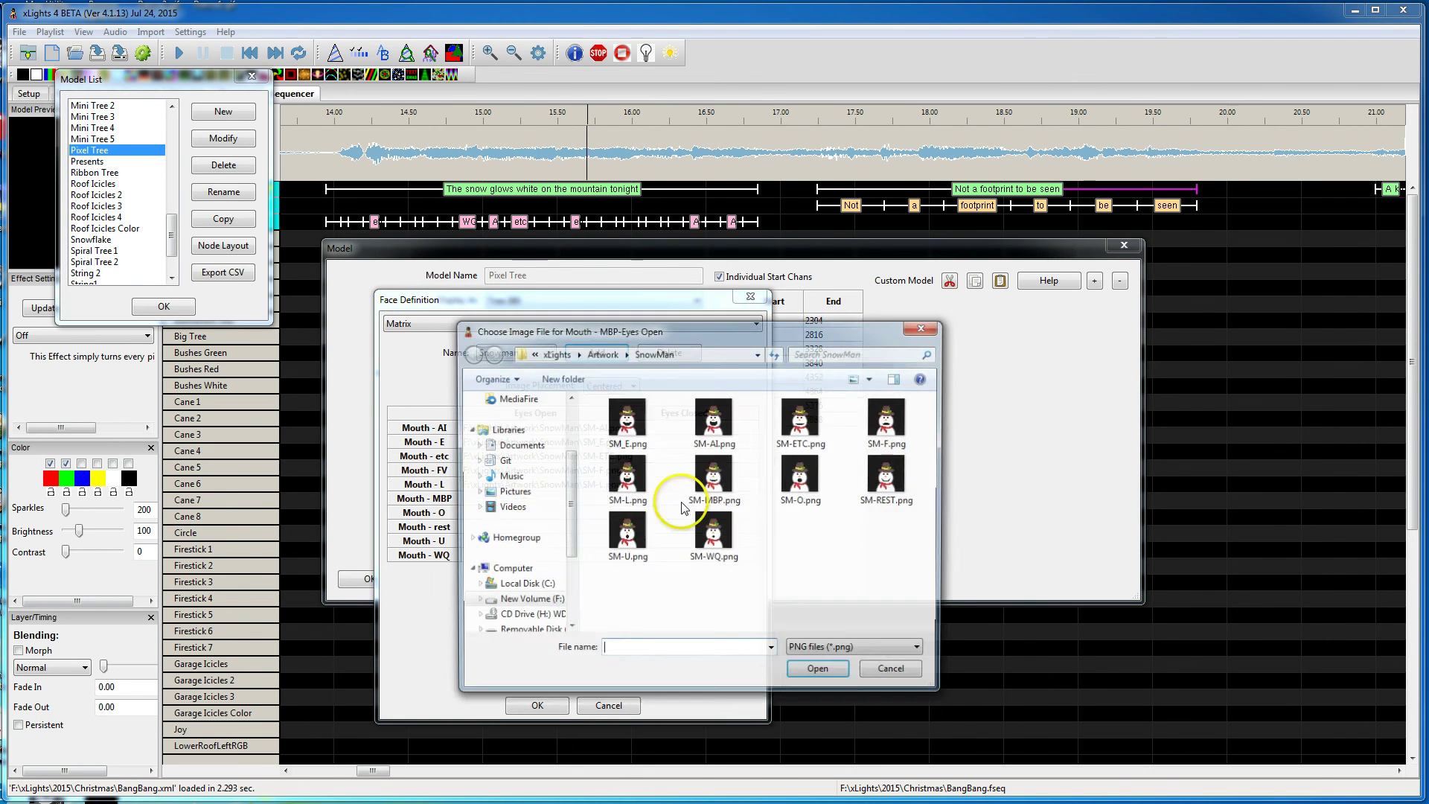
{"action": "double_click", "coordinate": [721, 482]}
{"action": "left_click", "coordinate": [488, 513]}
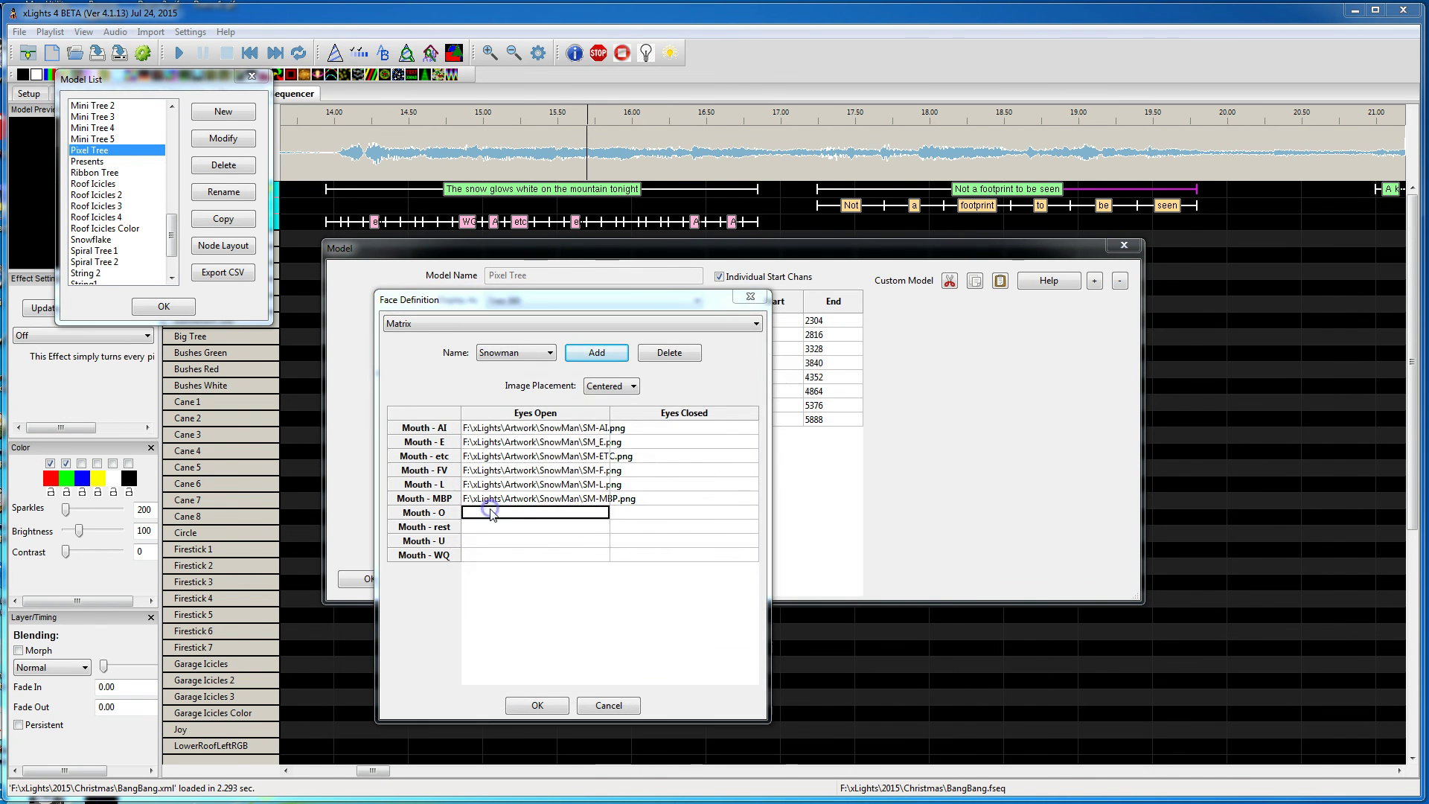
{"action": "left_click", "coordinate": [801, 480]}
{"action": "double_click", "coordinate": [801, 480]}
Assign eyes-open images SM-REST.png to Mouth - rest, SM-U.png to Mouth - U and SM-WQ.png to Mouth - WQ, and accept the face definition.
{"action": "left_click", "coordinate": [492, 526]}
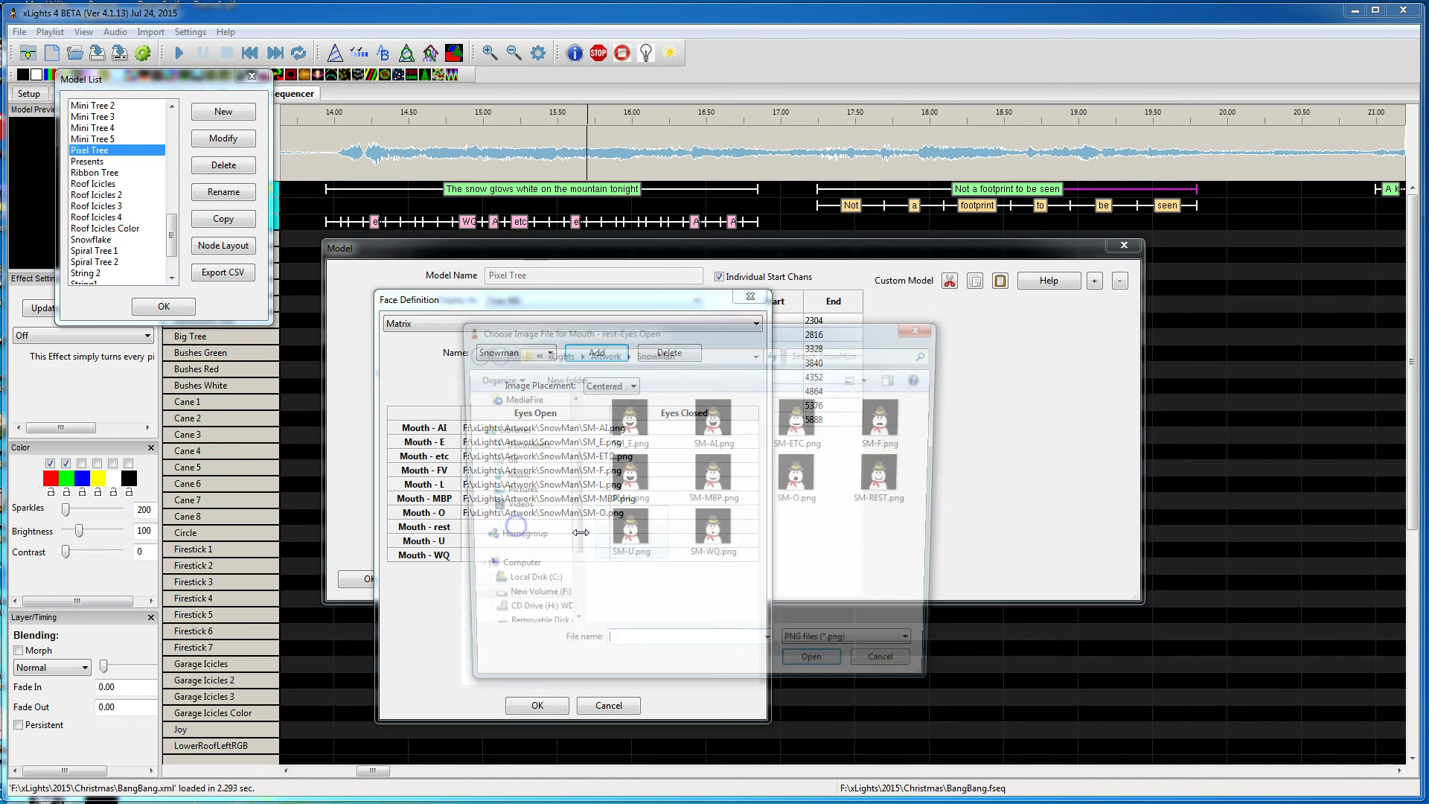
{"action": "left_click", "coordinate": [890, 484]}
{"action": "double_click", "coordinate": [890, 484]}
{"action": "left_click", "coordinate": [525, 541]}
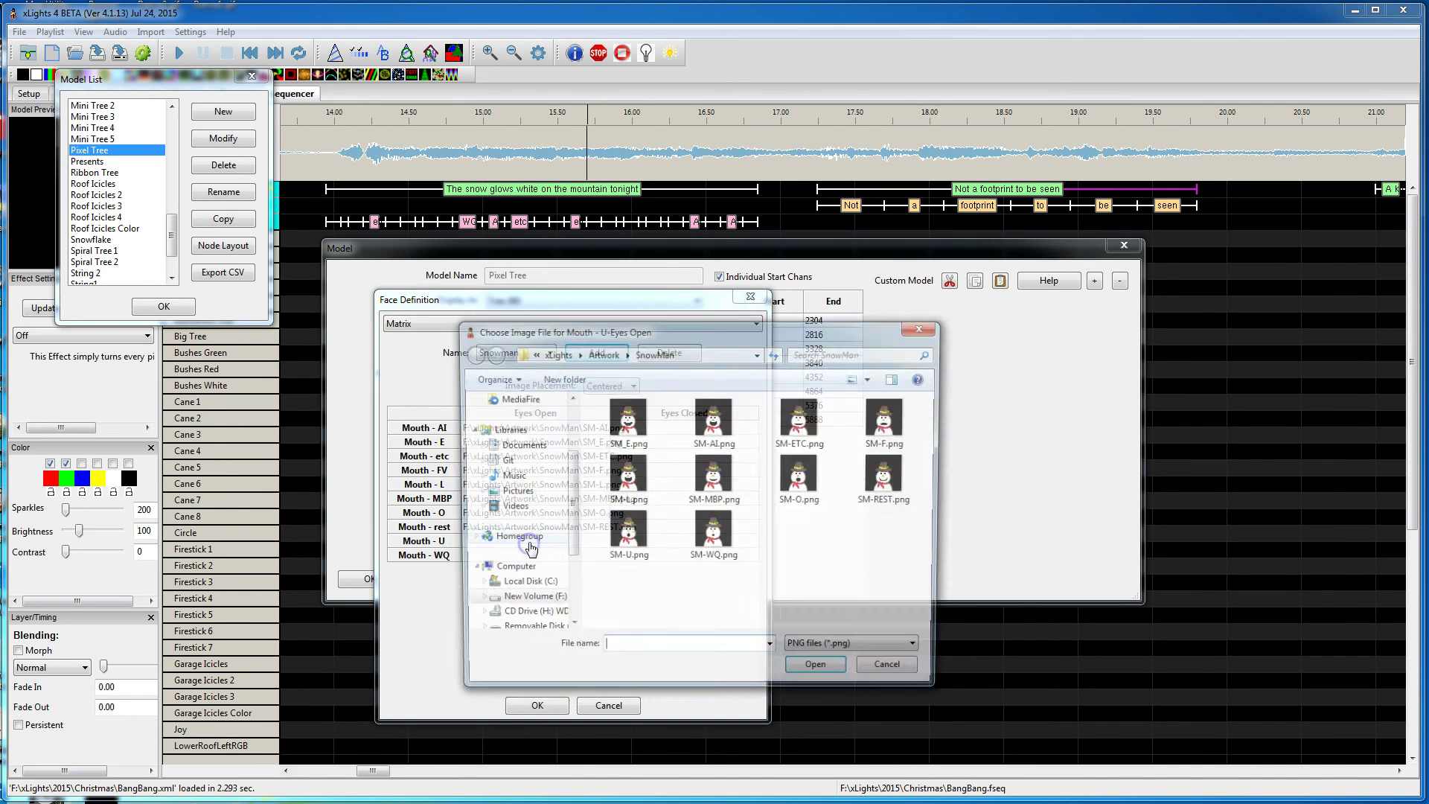
{"action": "left_click", "coordinate": [638, 544]}
{"action": "double_click", "coordinate": [638, 544]}
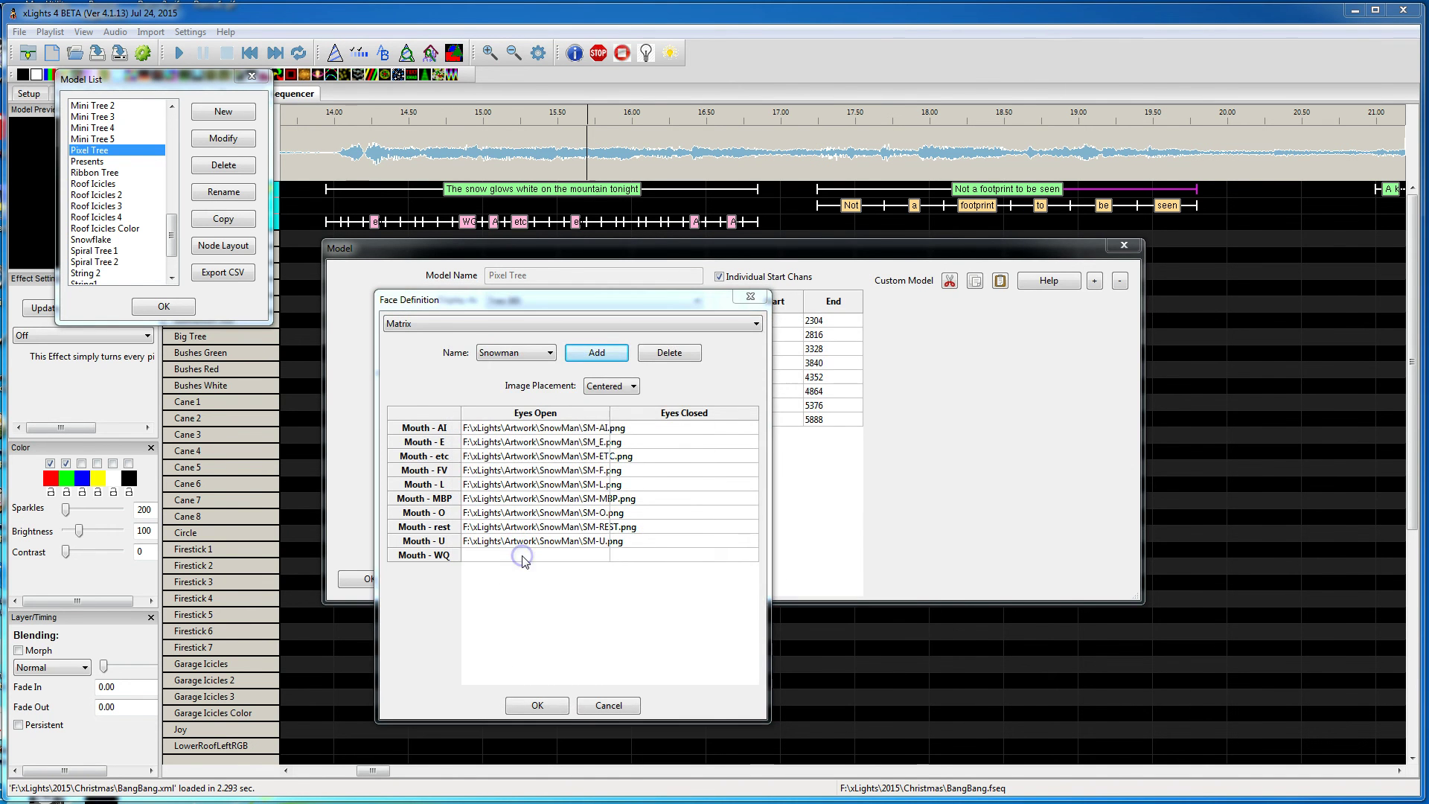
{"action": "left_click", "coordinate": [525, 555]}
{"action": "double_click", "coordinate": [713, 543]}
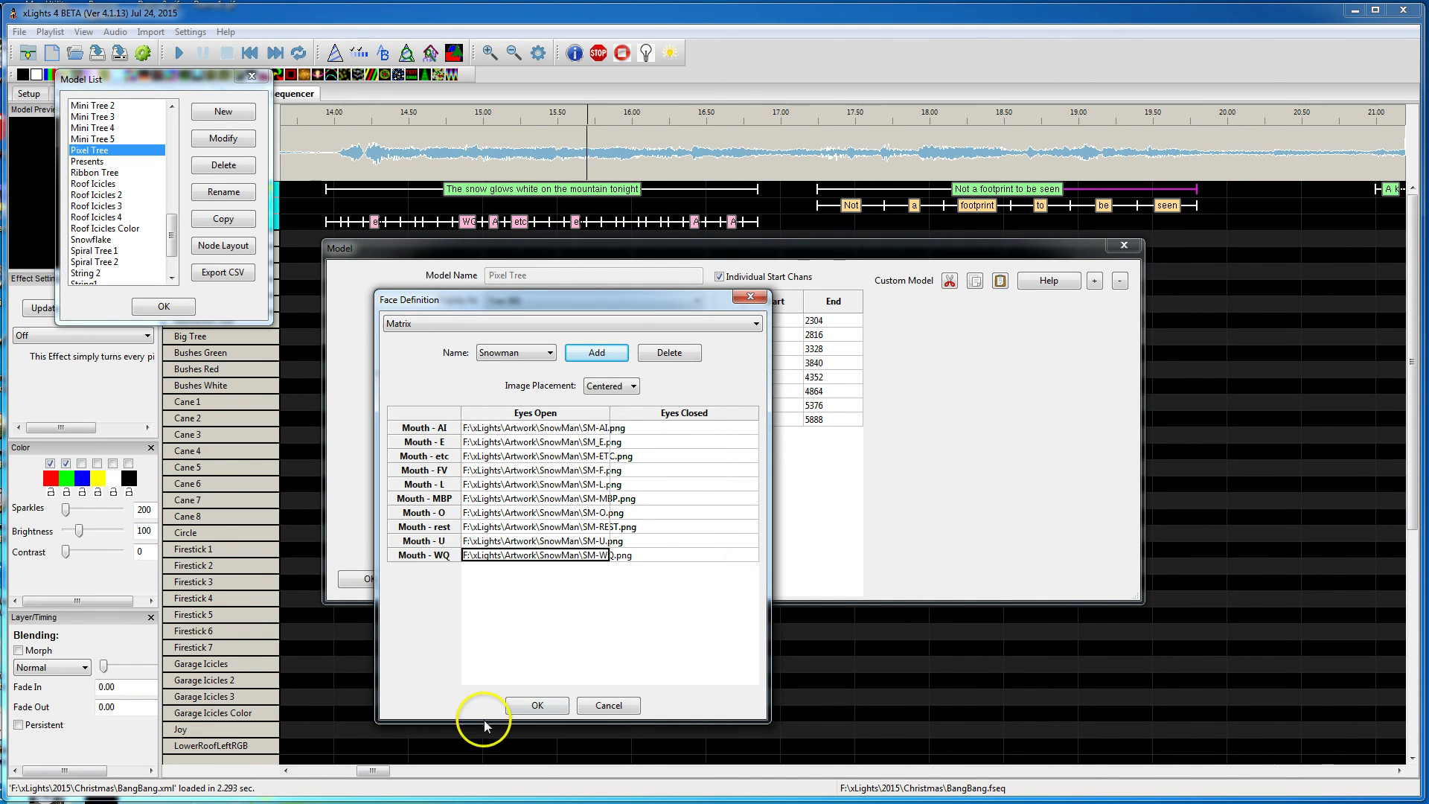
{"action": "left_click", "coordinate": [538, 705]}
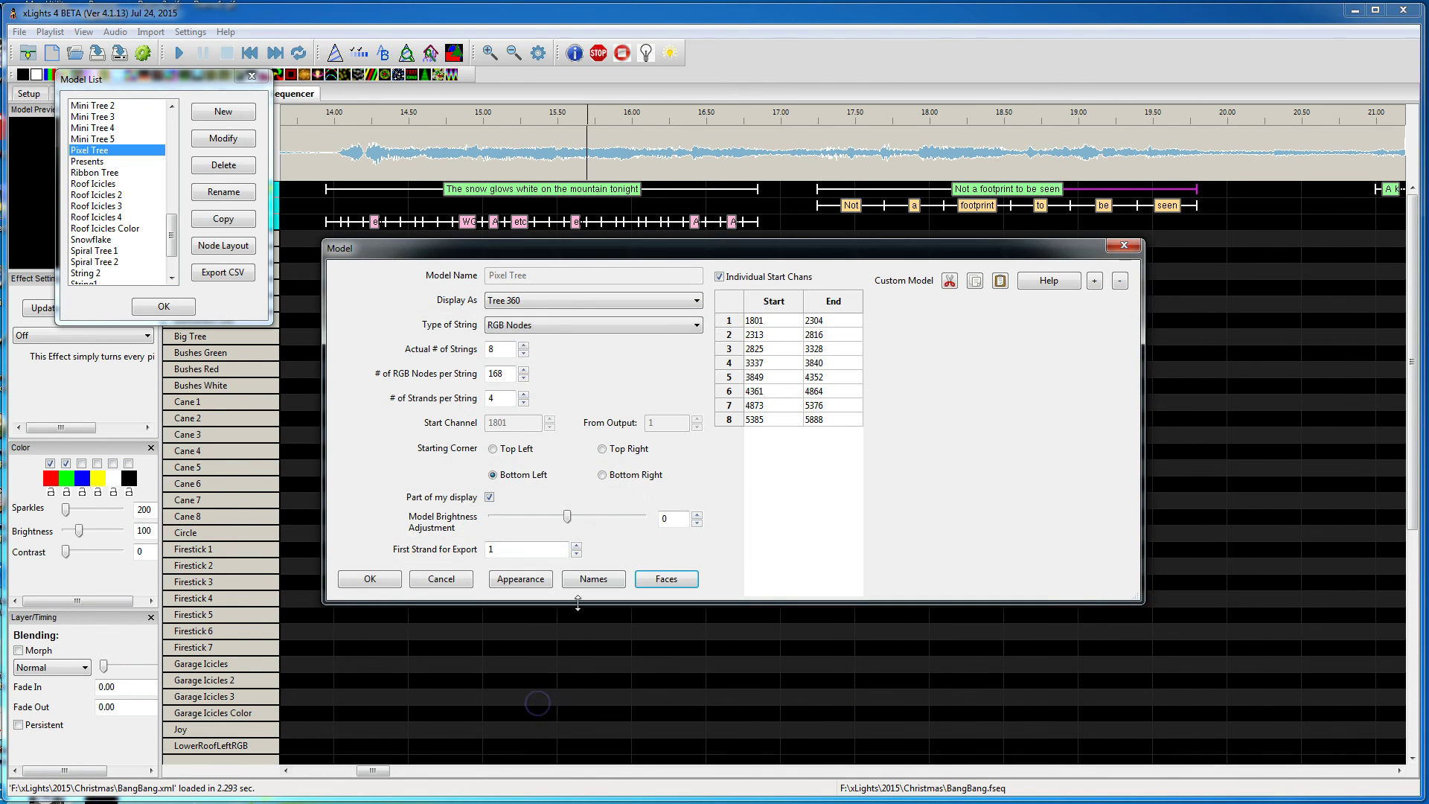
Accept the Pixel Tree model settings, close the model list, and make the Lyrics timing track active.
{"action": "left_click", "coordinate": [370, 579]}
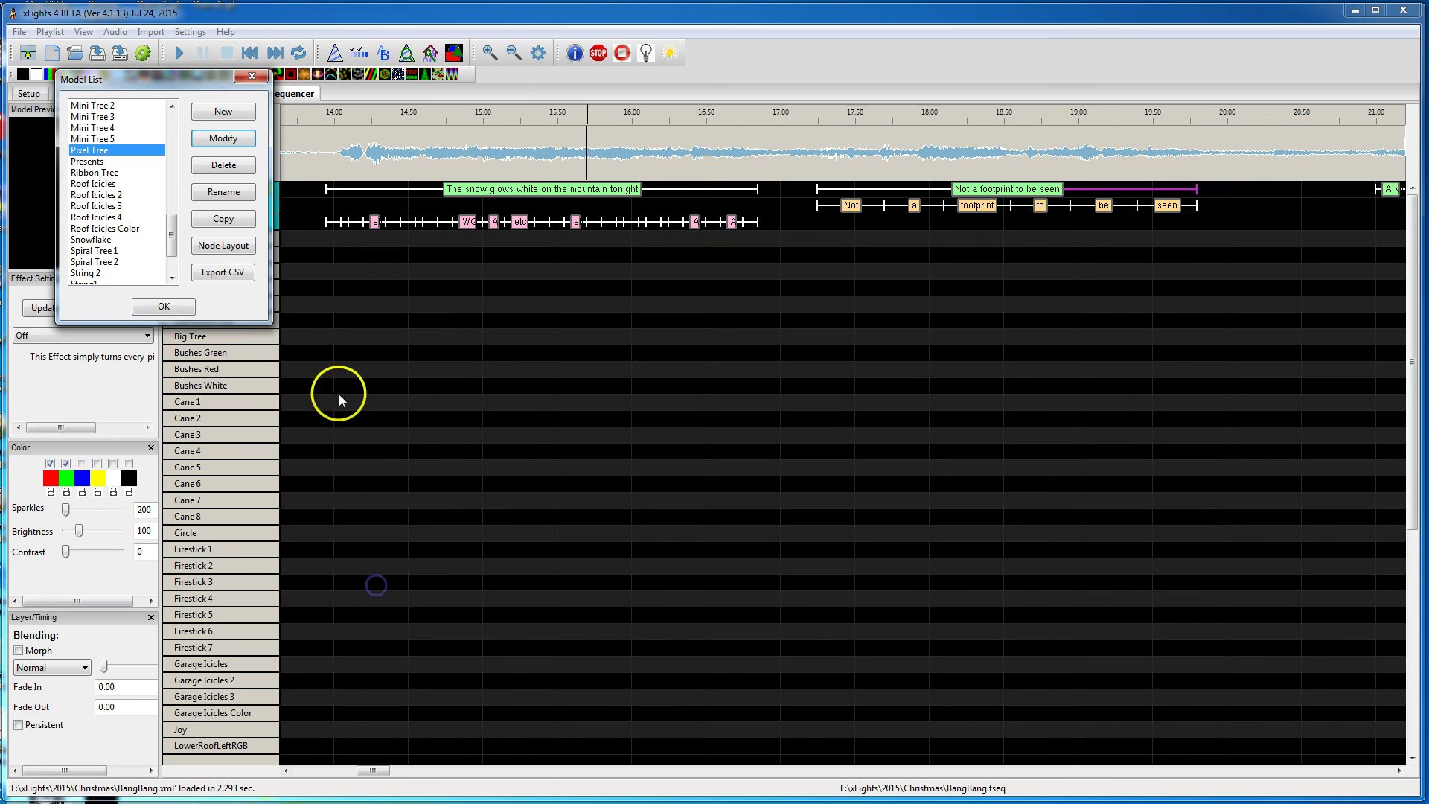
{"action": "left_click", "coordinate": [162, 305]}
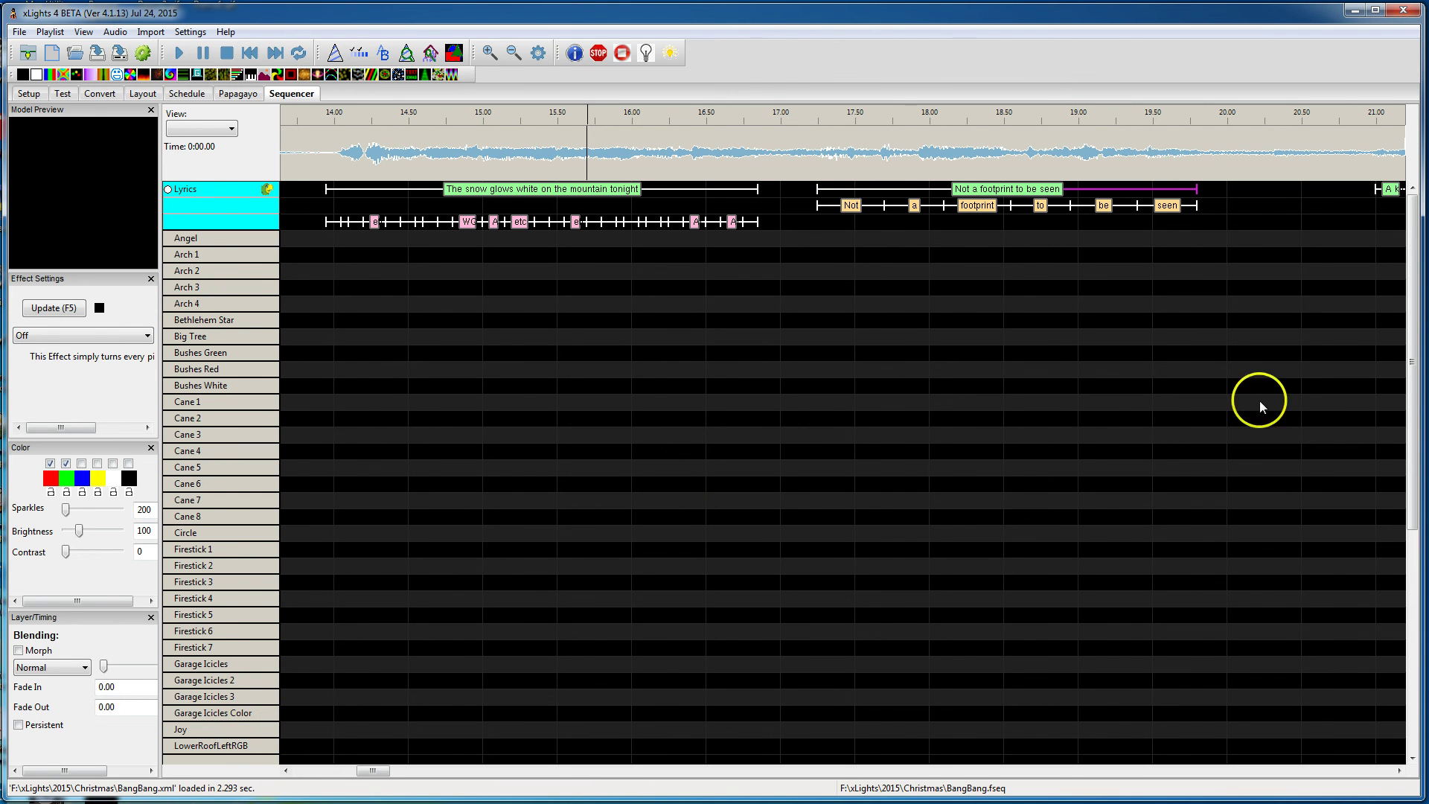
{"action": "left_click_drag", "start_coordinate": [1412, 307], "coordinate": [1417, 489]}
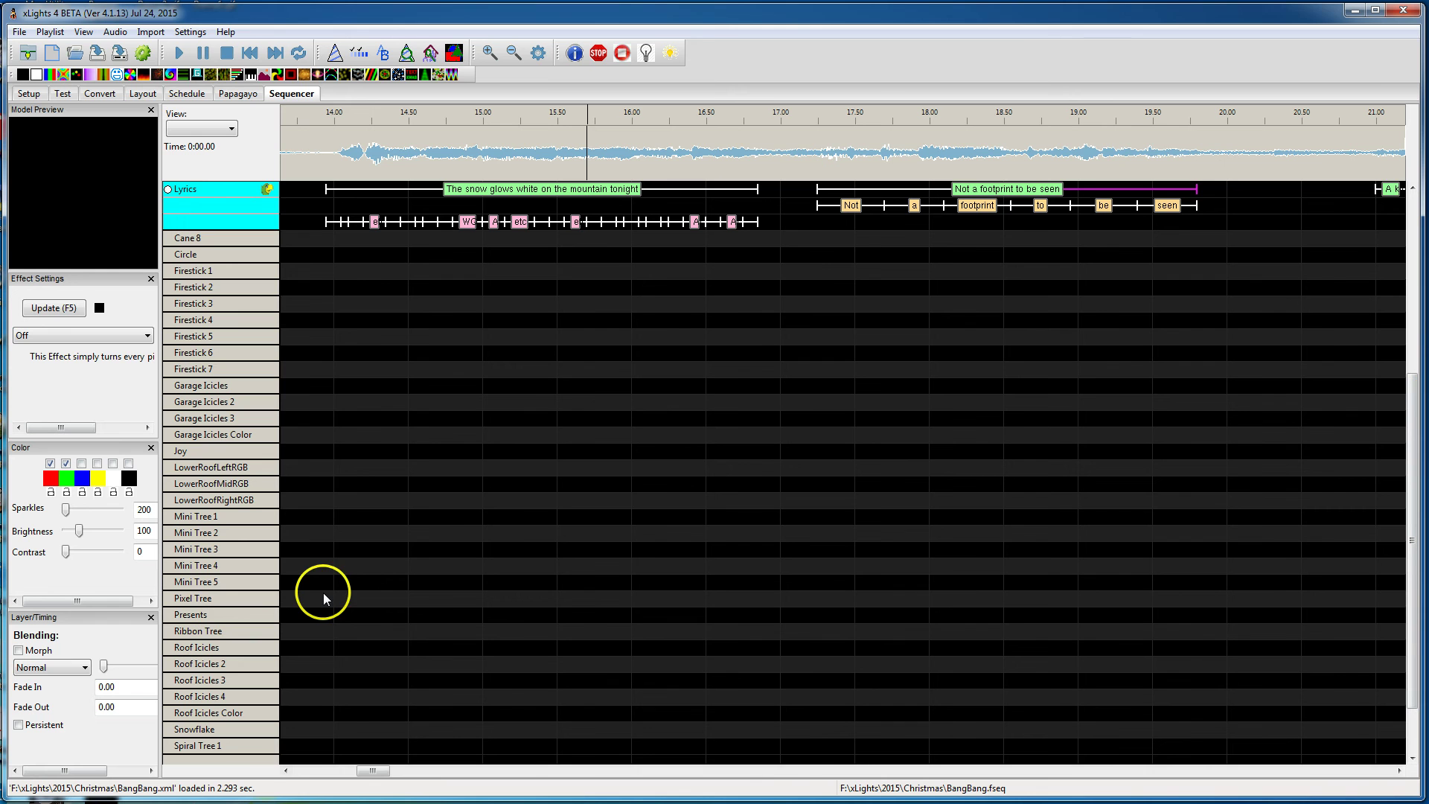
{"action": "left_click", "coordinate": [168, 189]}
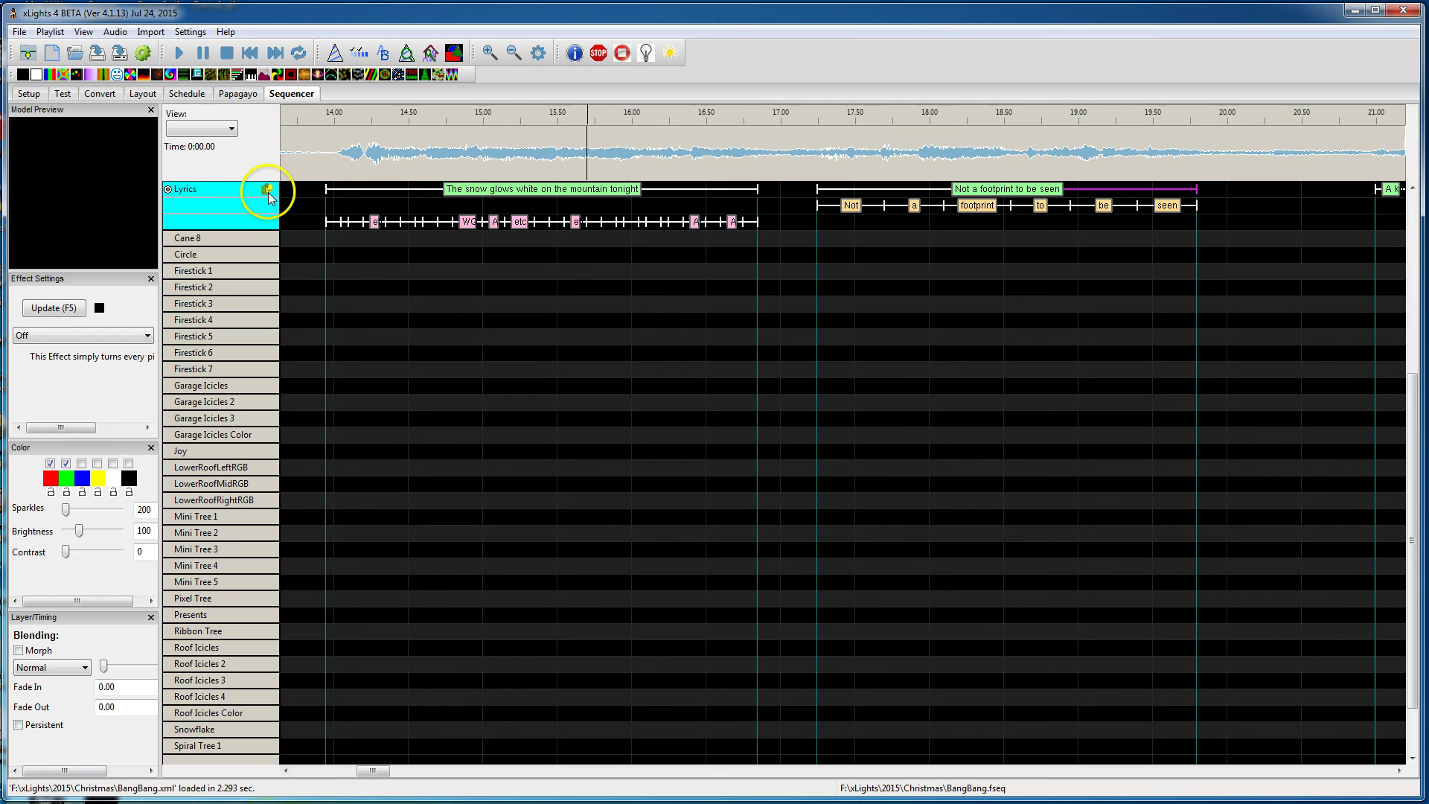
Switch the sequencer to the Everything view and bring its Lyrics track into sight.
{"action": "left_click", "coordinate": [218, 192]}
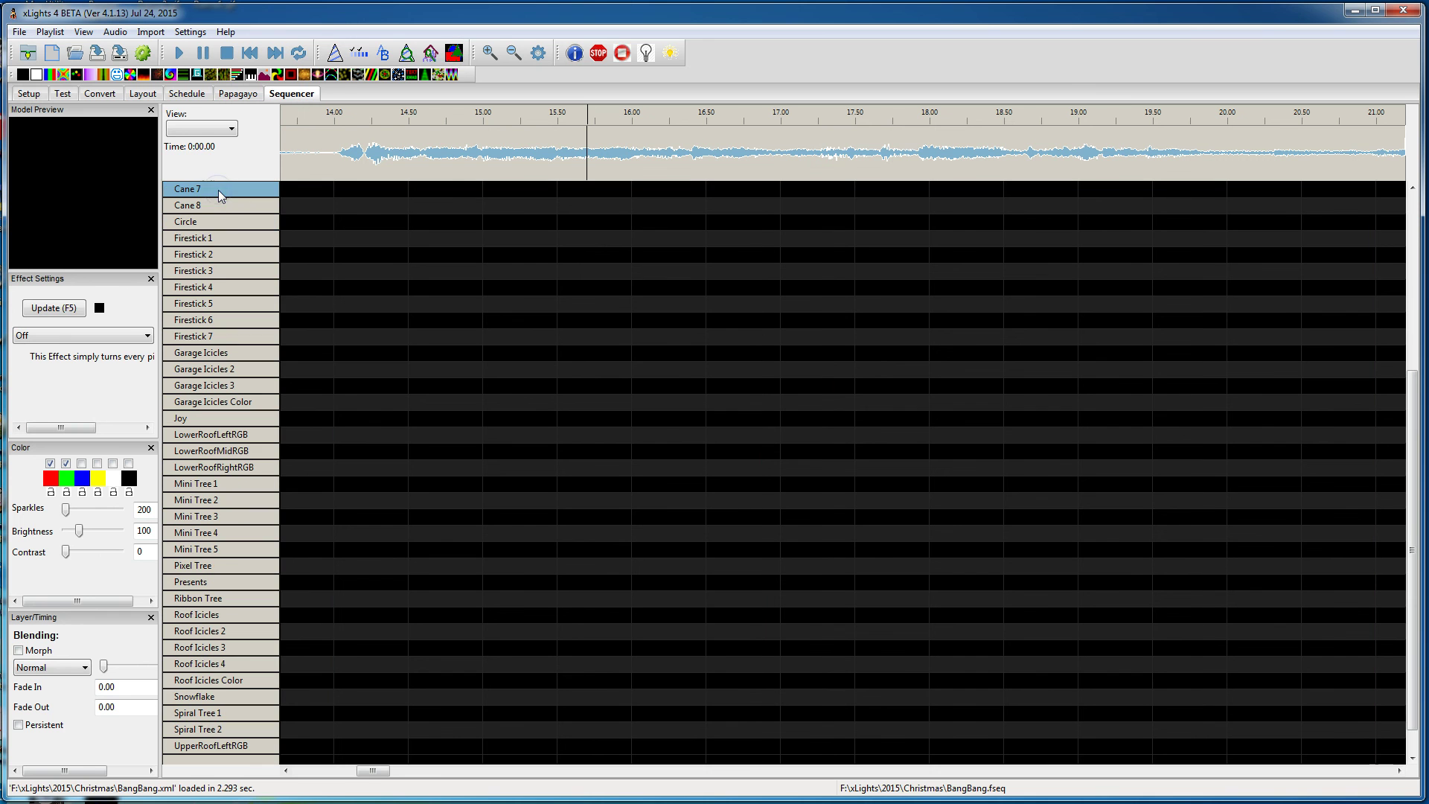
{"action": "left_click", "coordinate": [230, 130]}
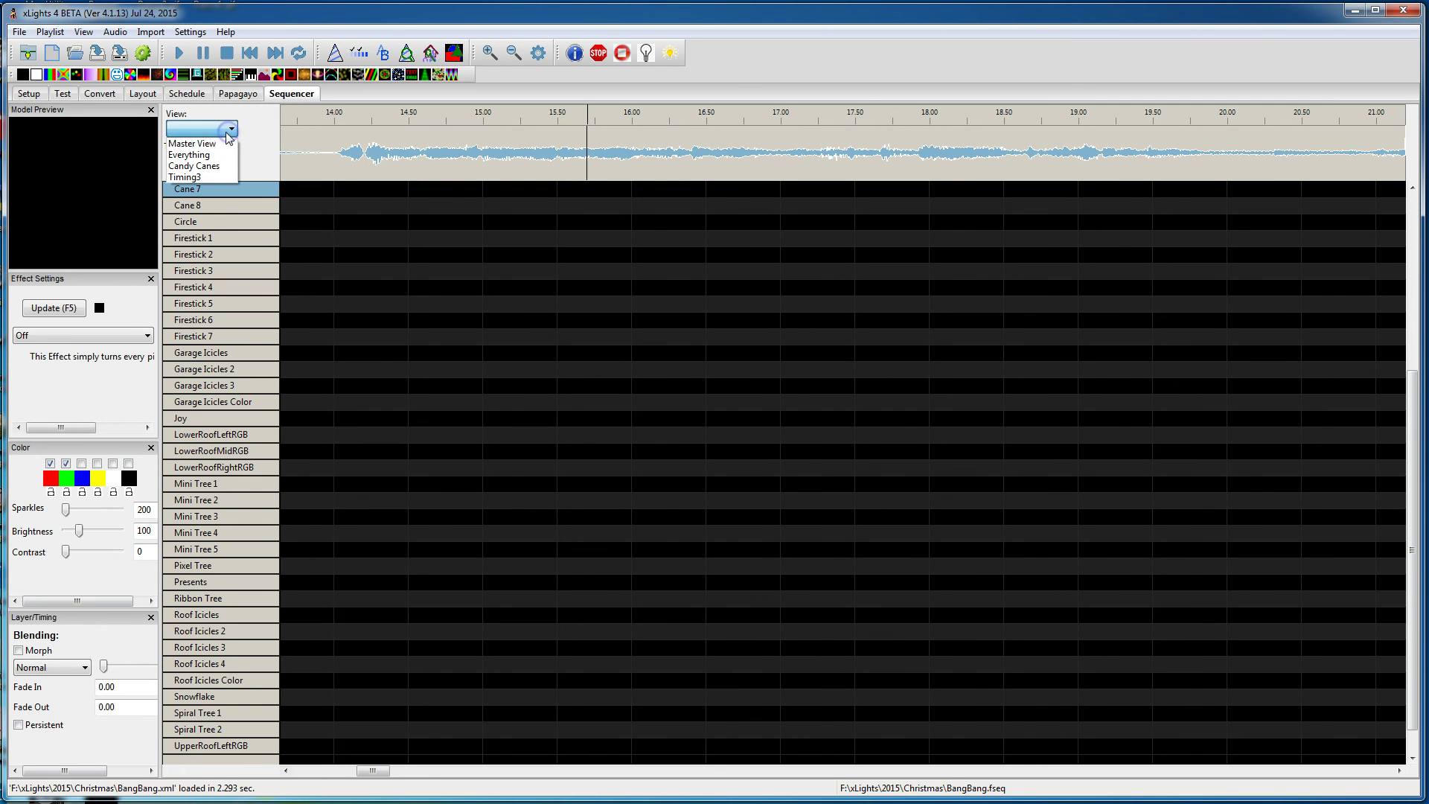
{"action": "left_click", "coordinate": [202, 155]}
{"action": "right_click", "coordinate": [228, 189]}
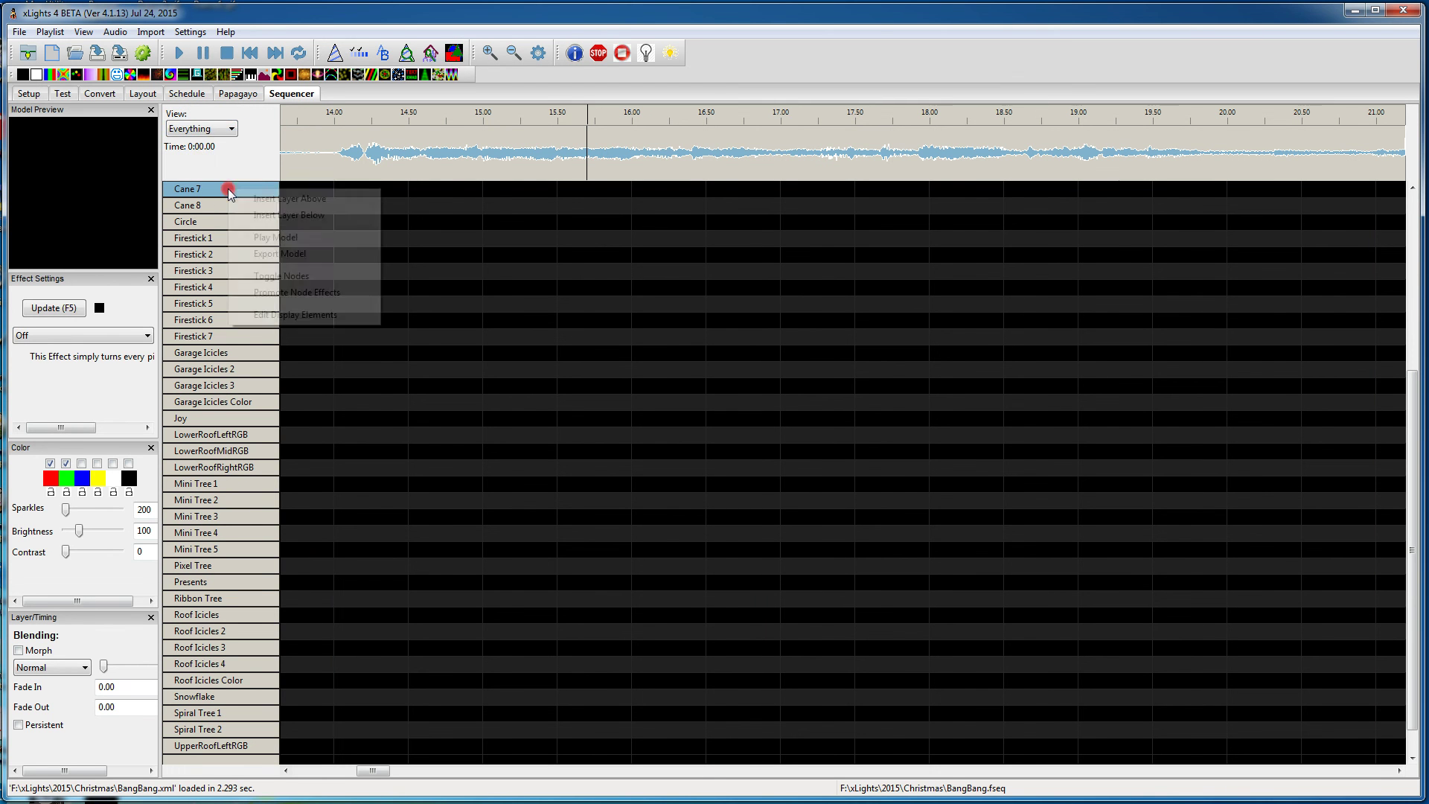
{"action": "left_click", "coordinate": [261, 162]}
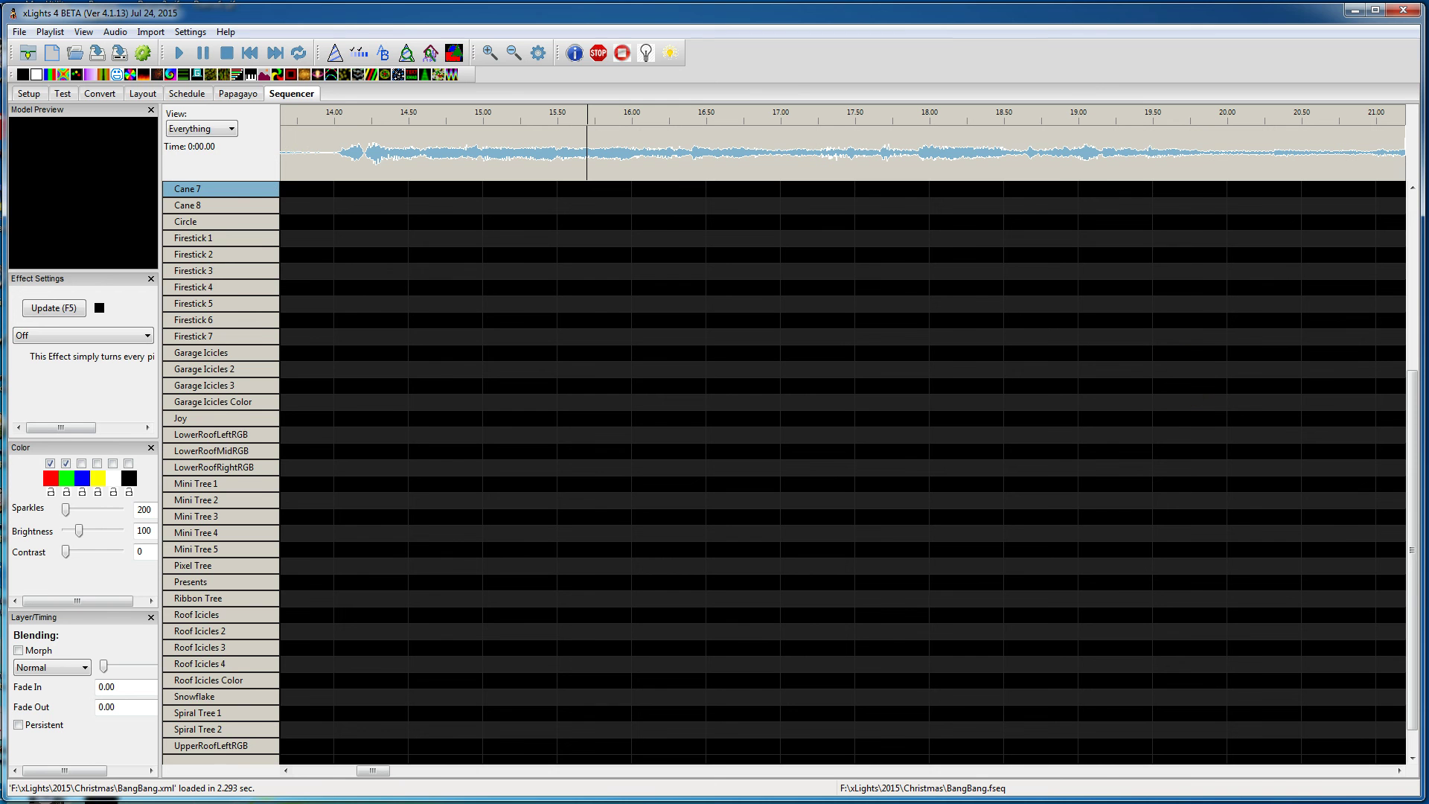
{"action": "left_click_drag", "start_coordinate": [1403, 601], "coordinate": [1391, 326]}
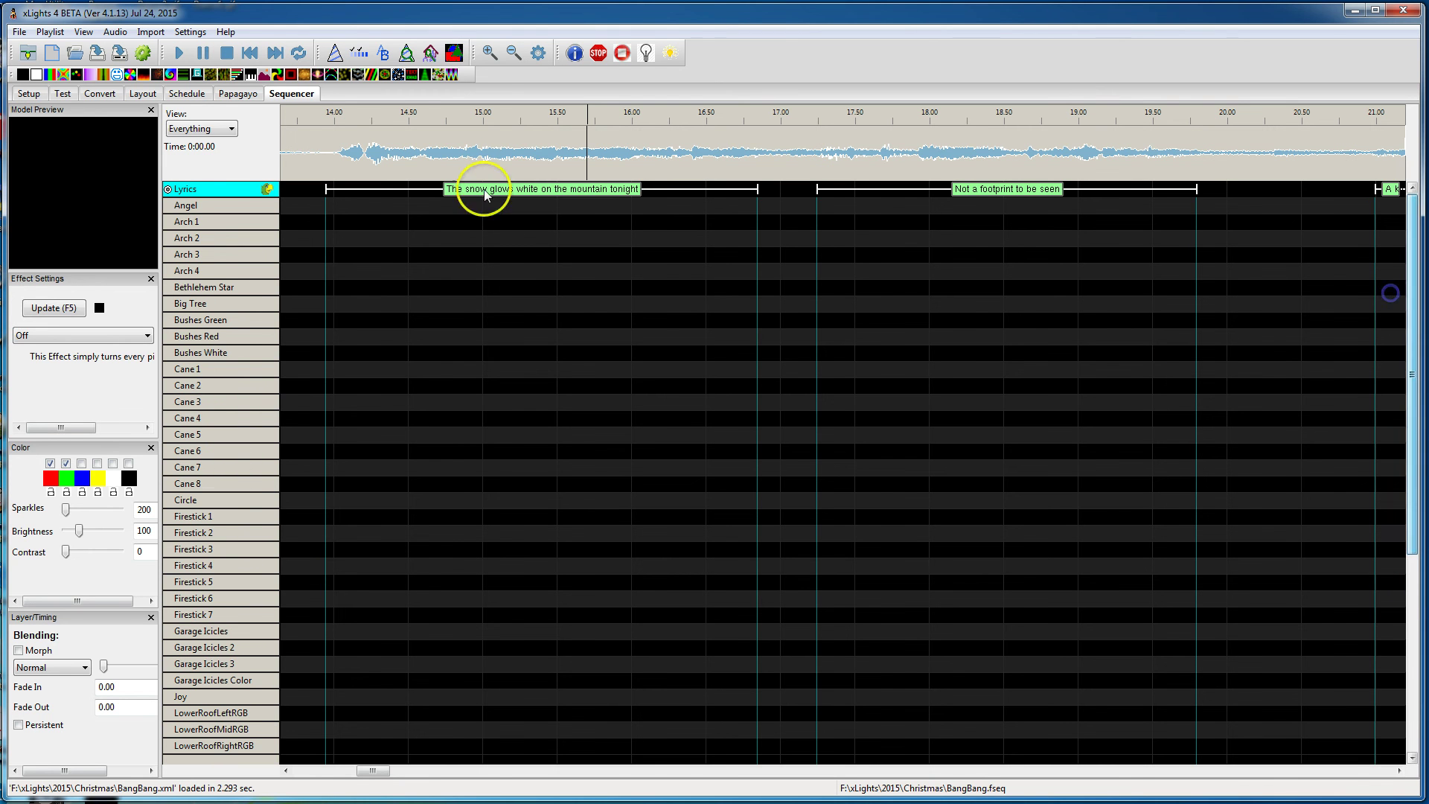
{"action": "mouse_move", "coordinate": [1406, 217]}
{"action": "left_mouse_down"}
{"action": "mouse_move", "coordinate": [1406, 257]}
{"action": "mouse_move", "coordinate": [1404, 221]}
{"action": "left_mouse_up"}
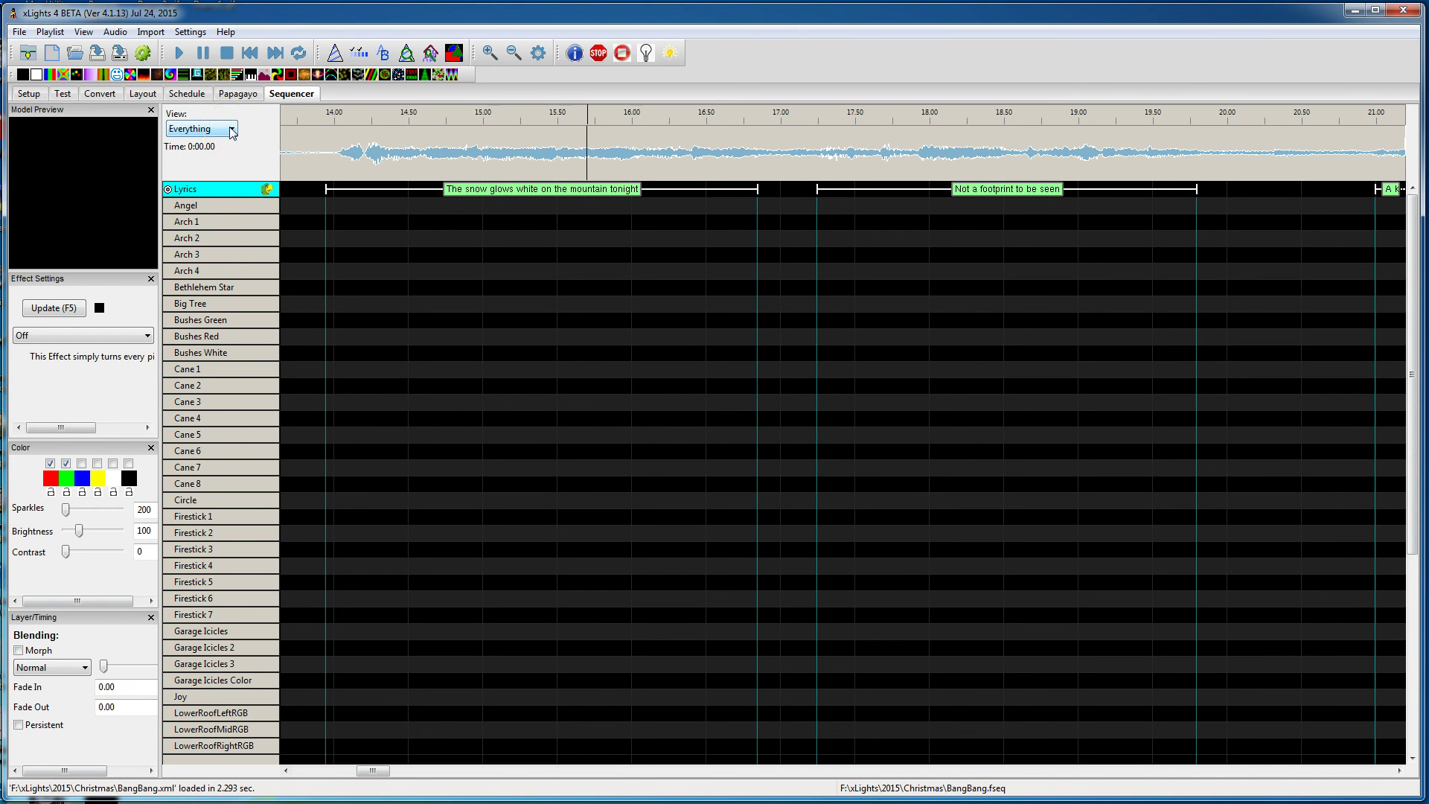
Create a new view named Papagayo in the sequence's display elements.
{"action": "right_click", "coordinate": [216, 238]}
{"action": "left_click", "coordinate": [275, 366]}
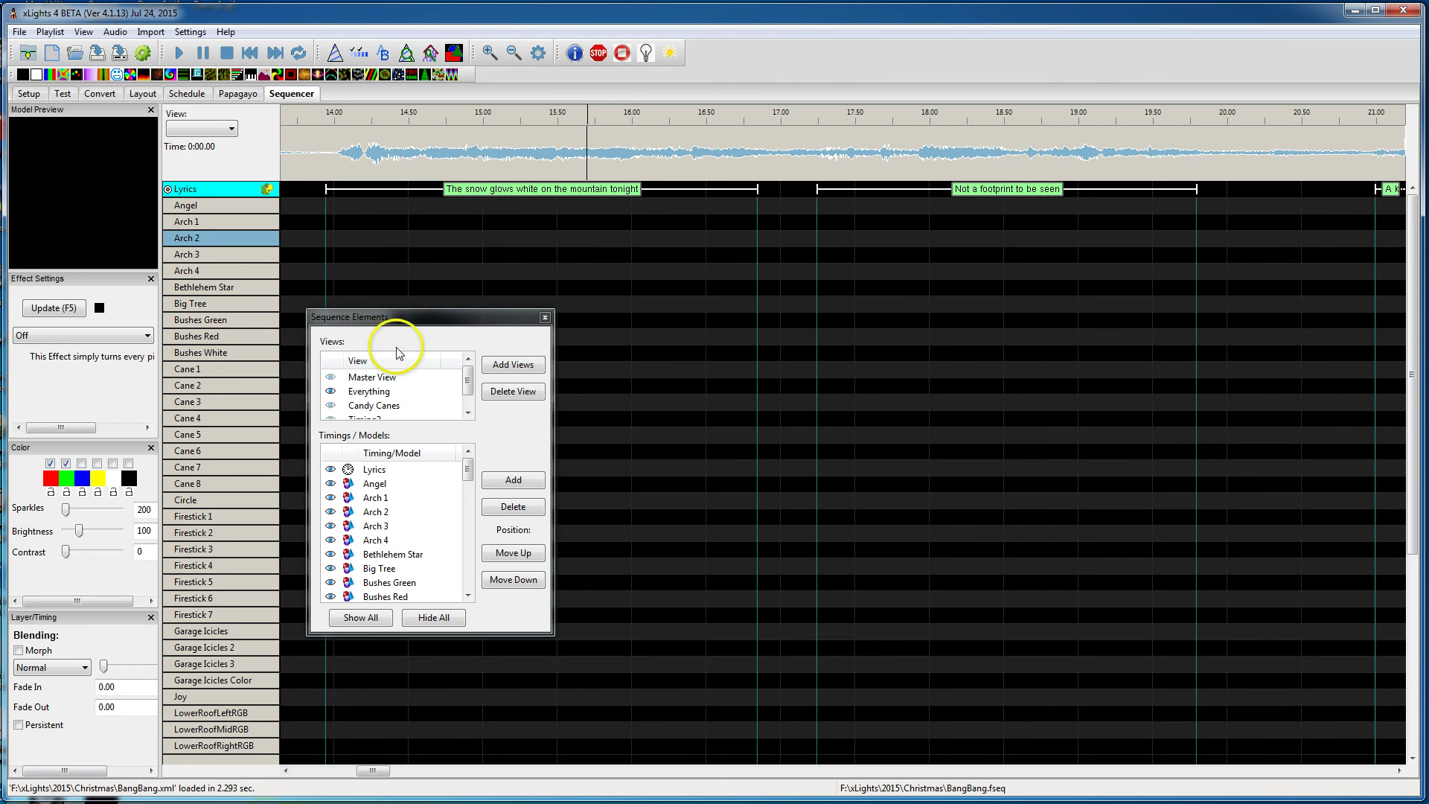
{"action": "left_click", "coordinate": [513, 365]}
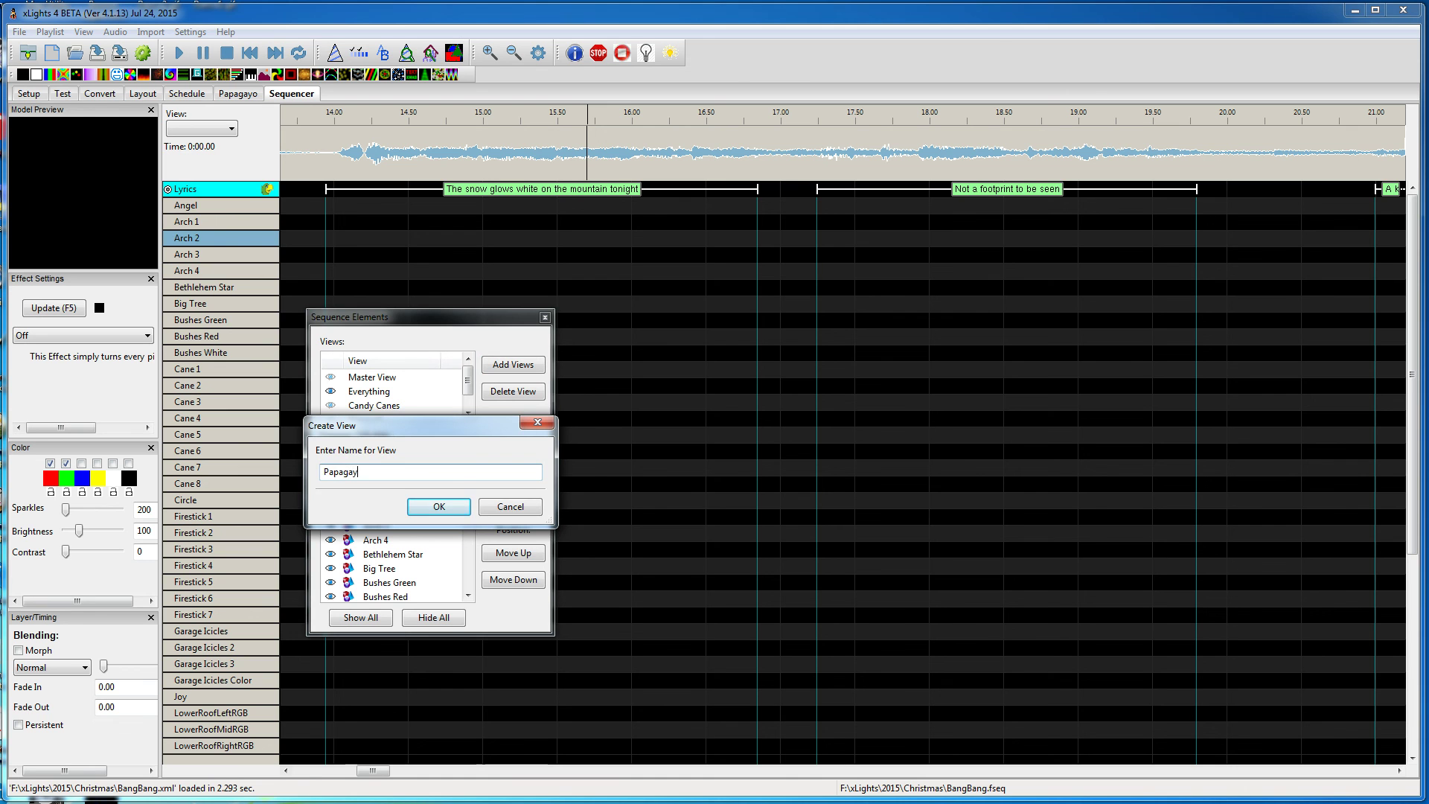
{"action": "type", "text": "Papagayo"}
{"action": "left_click", "coordinate": [439, 506]}
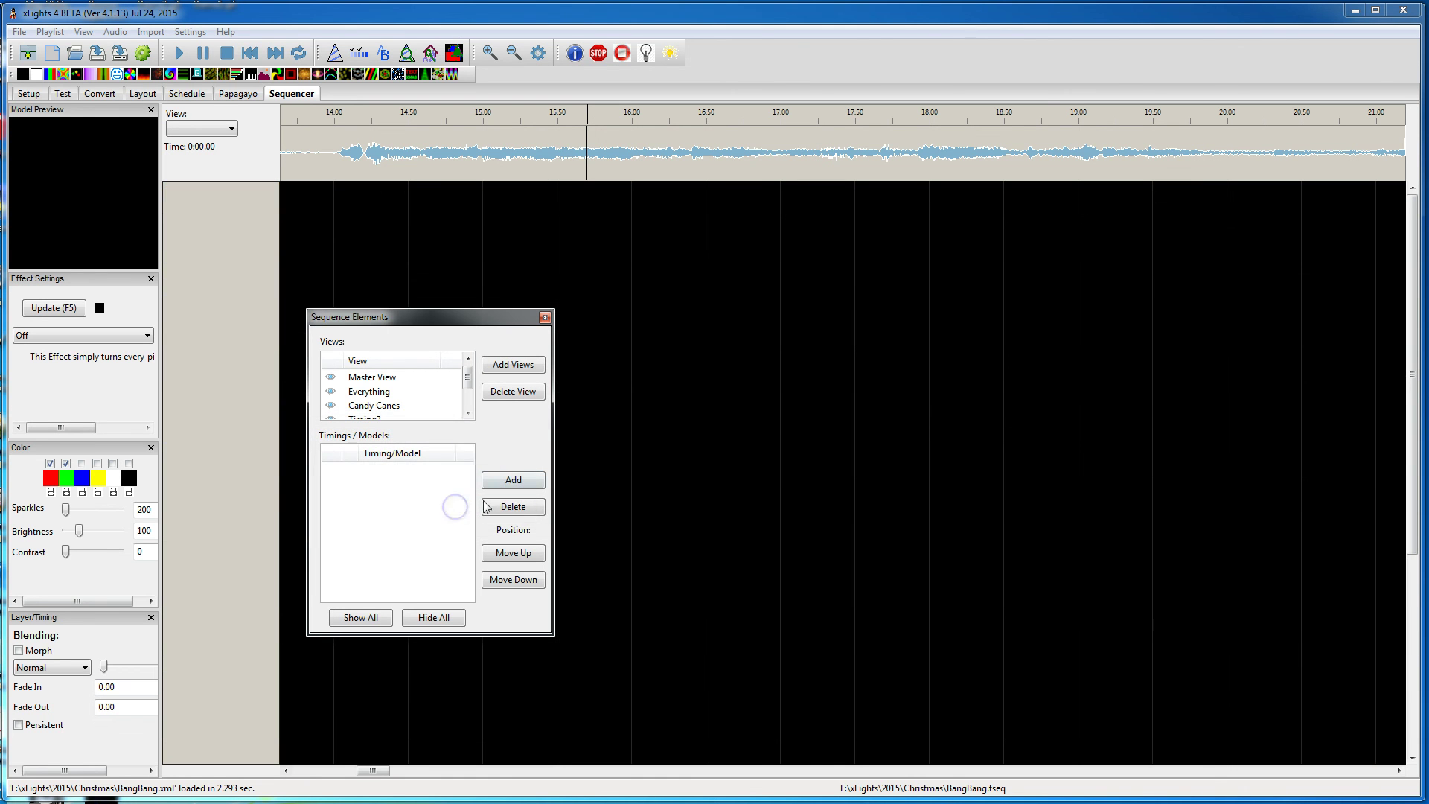
Add the Lyrics timing track and the Pixel Tree model to the Papagayo view, and close the sequence elements.
{"action": "left_click", "coordinate": [512, 480]}
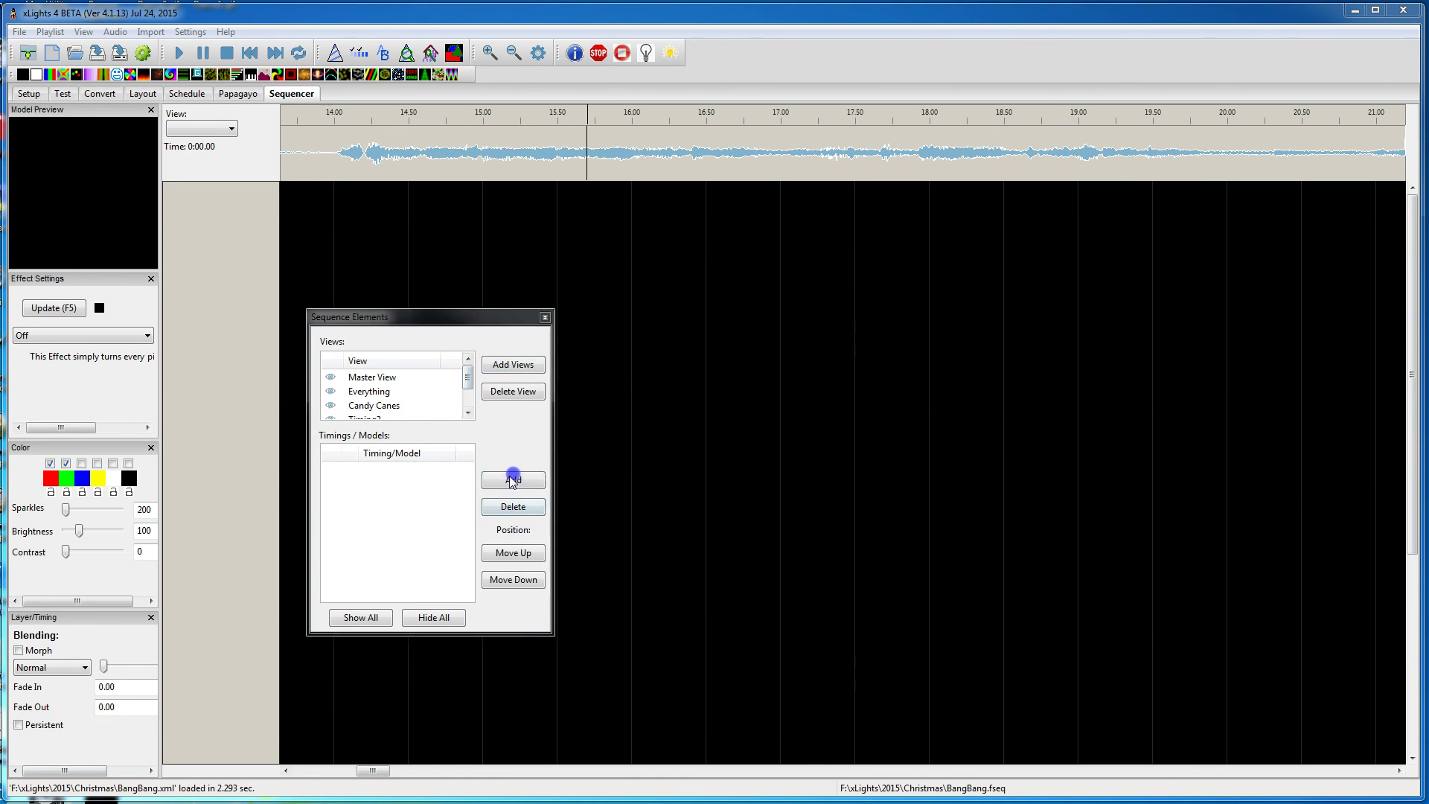
{"action": "left_click", "coordinate": [350, 321]}
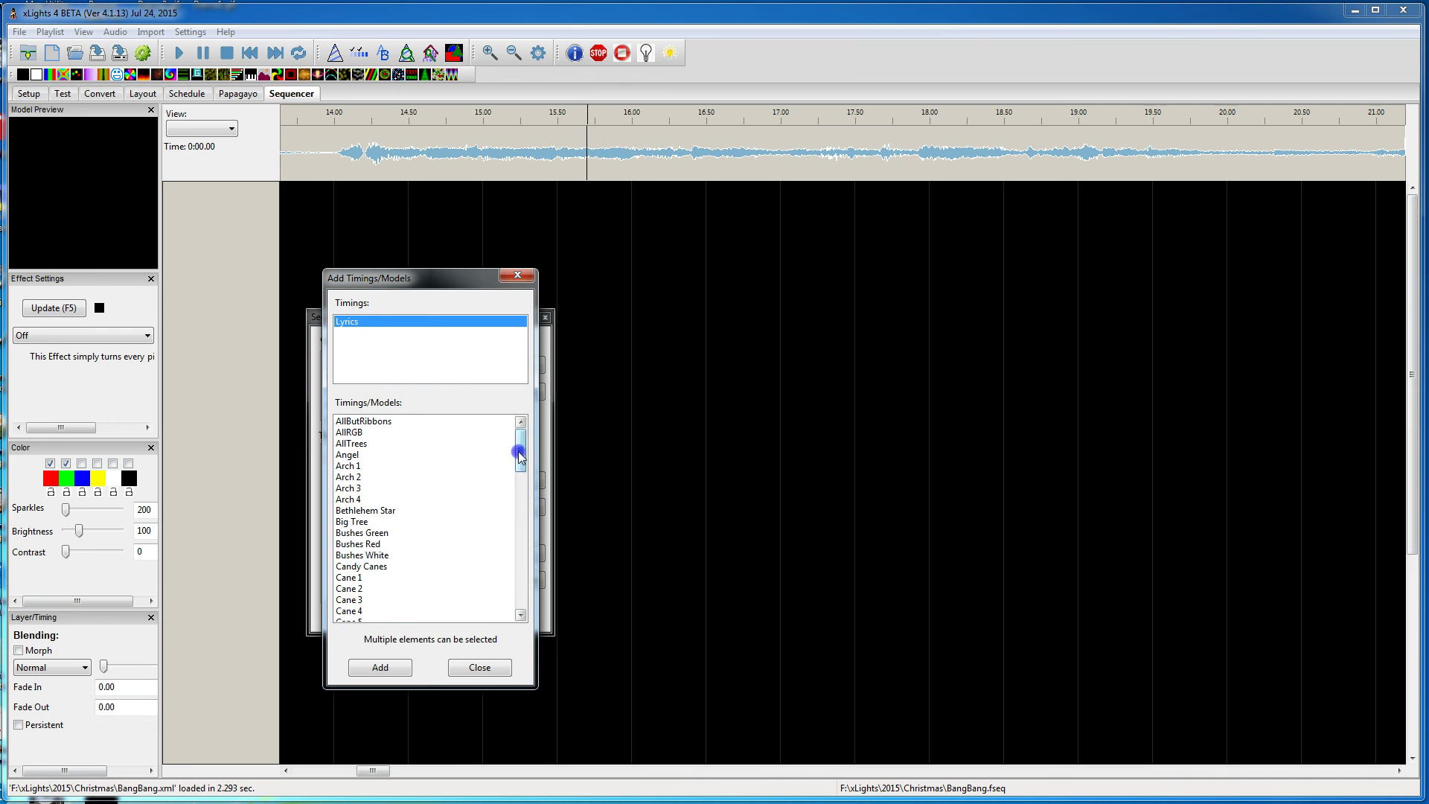
{"action": "left_click_drag", "start_coordinate": [520, 456], "coordinate": [520, 568]}
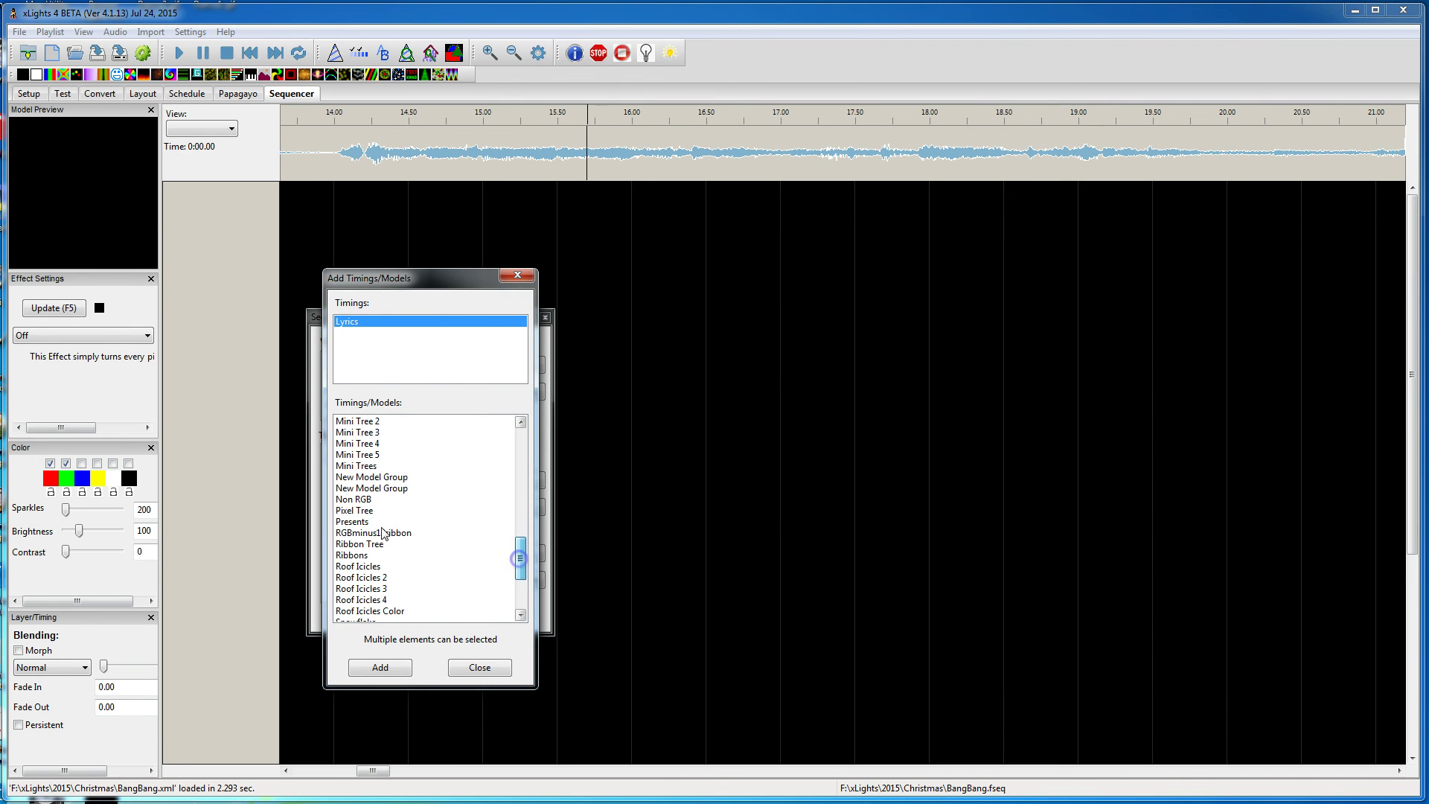
{"action": "left_click", "coordinate": [355, 511]}
{"action": "left_click", "coordinate": [380, 667]}
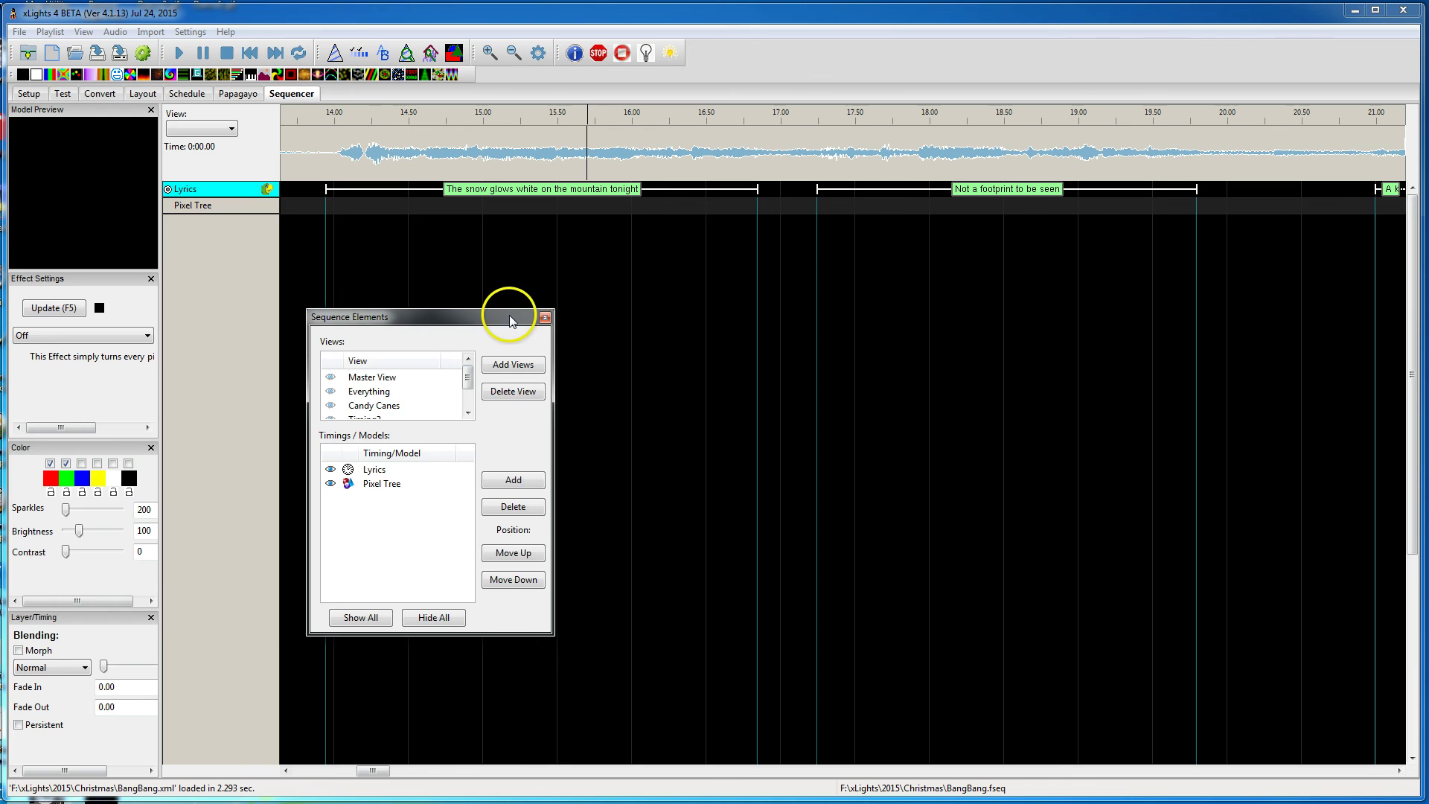
{"action": "left_click_drag", "start_coordinate": [509, 315], "coordinate": [149, 268]}
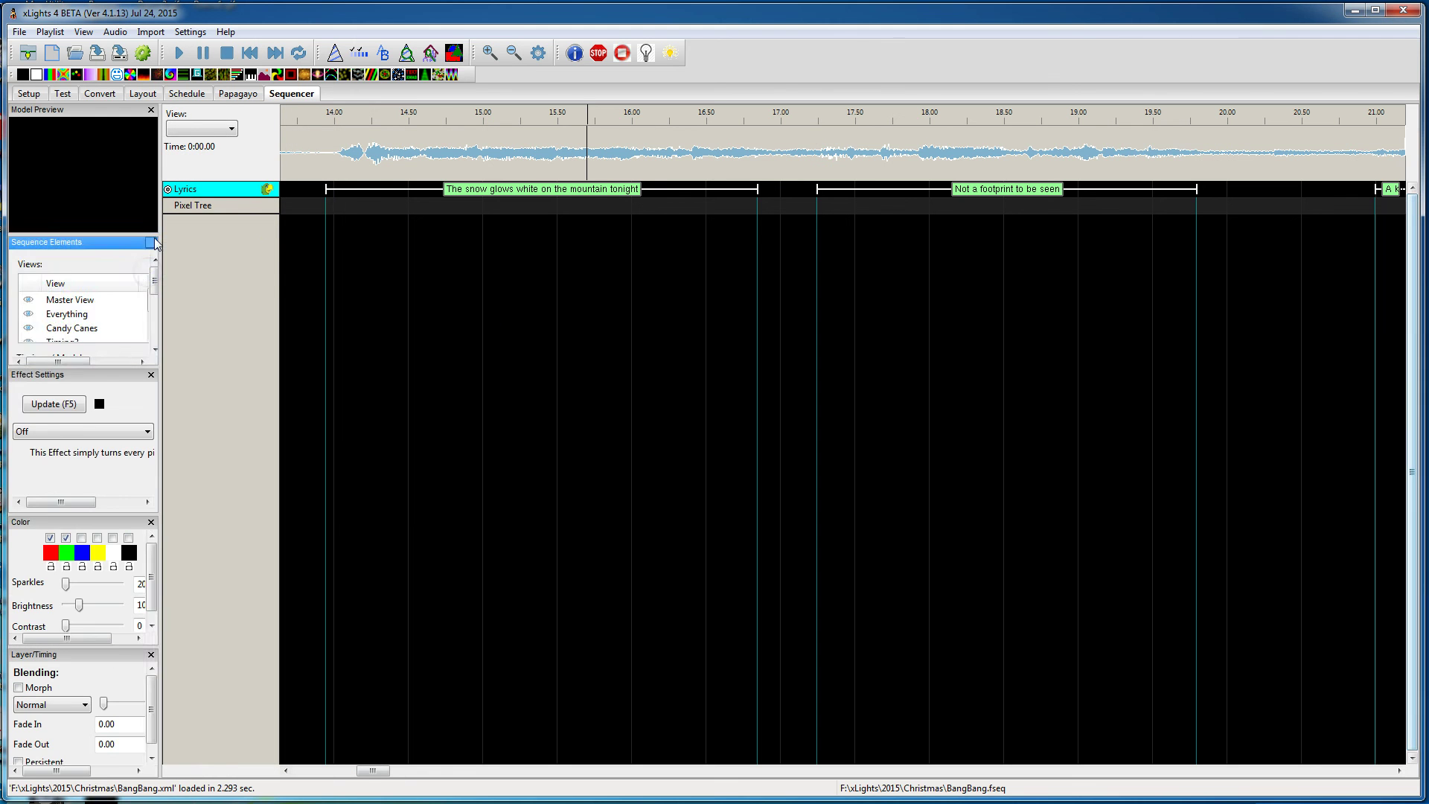
{"action": "left_click", "coordinate": [151, 246]}
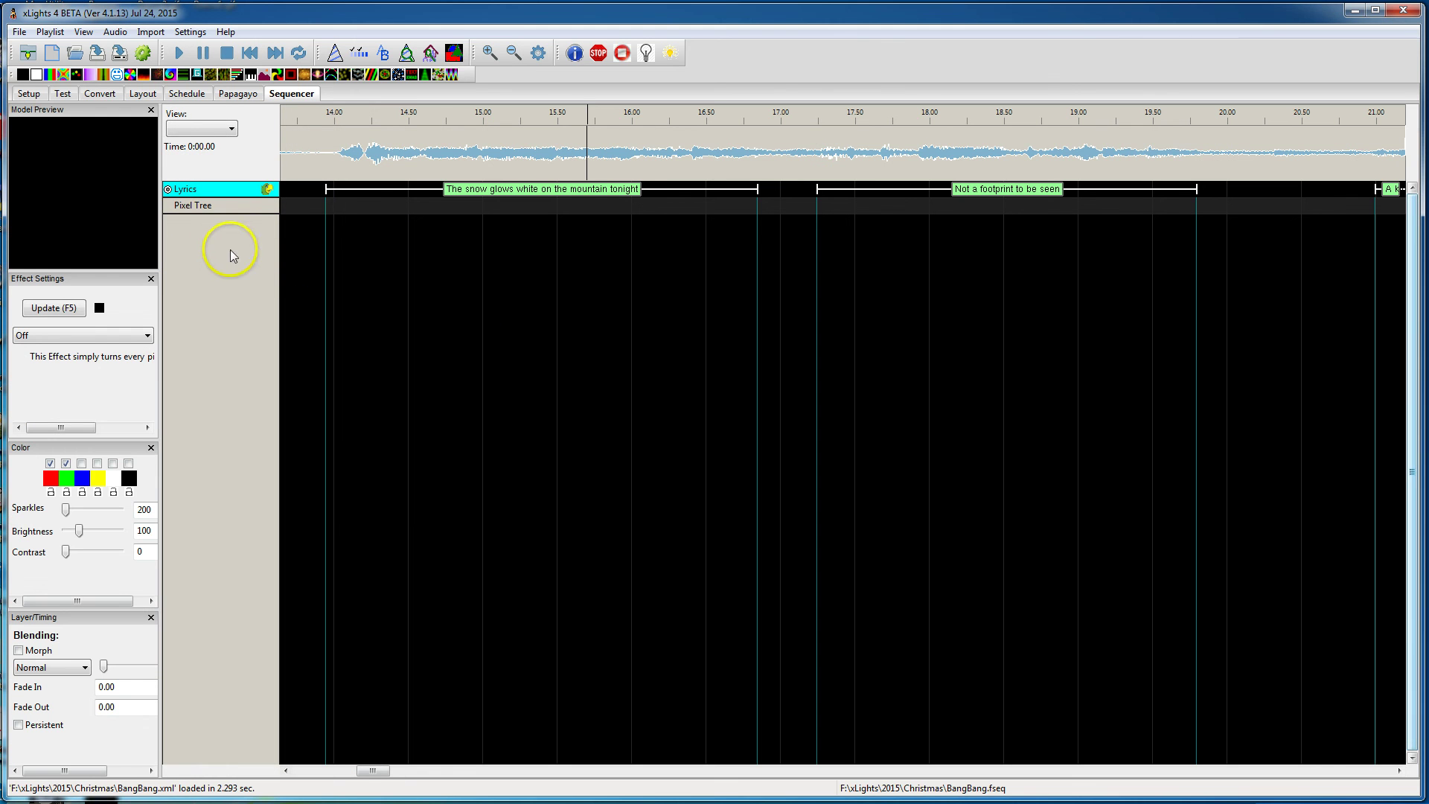
Expand the Lyrics track to show its phrase, word and phoneme layers.
{"action": "double_click", "coordinate": [209, 189]}
{"action": "double_click", "coordinate": [235, 193]}
{"action": "double_click", "coordinate": [234, 194]}
{"action": "double_click", "coordinate": [235, 194]}
{"action": "double_click", "coordinate": [233, 191]}
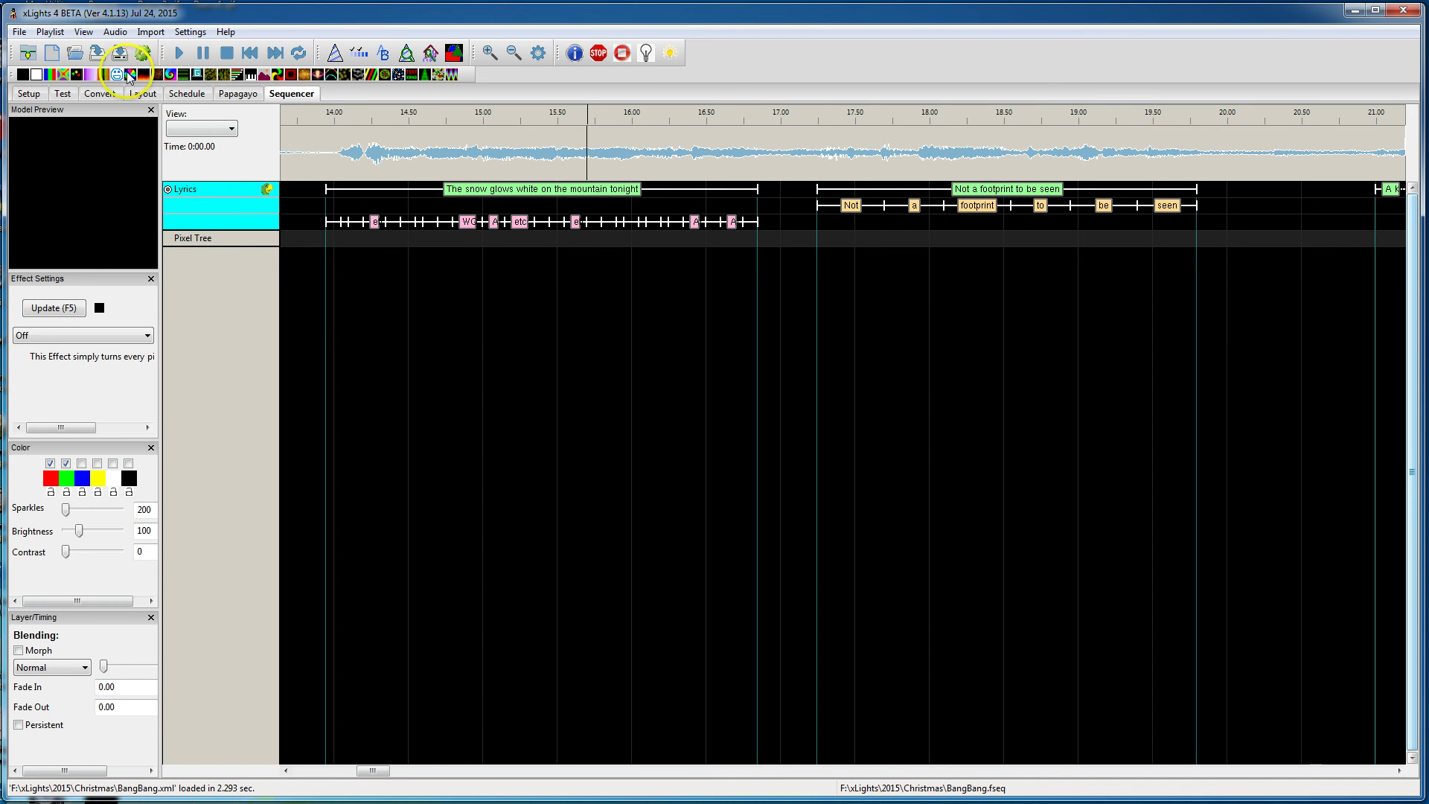
Place a Faces effect on the Pixel Tree under the first lyric phrase and extend it to the start of "Not a footprint to be seen".
{"action": "left_click_drag", "start_coordinate": [116, 74], "coordinate": [434, 243]}
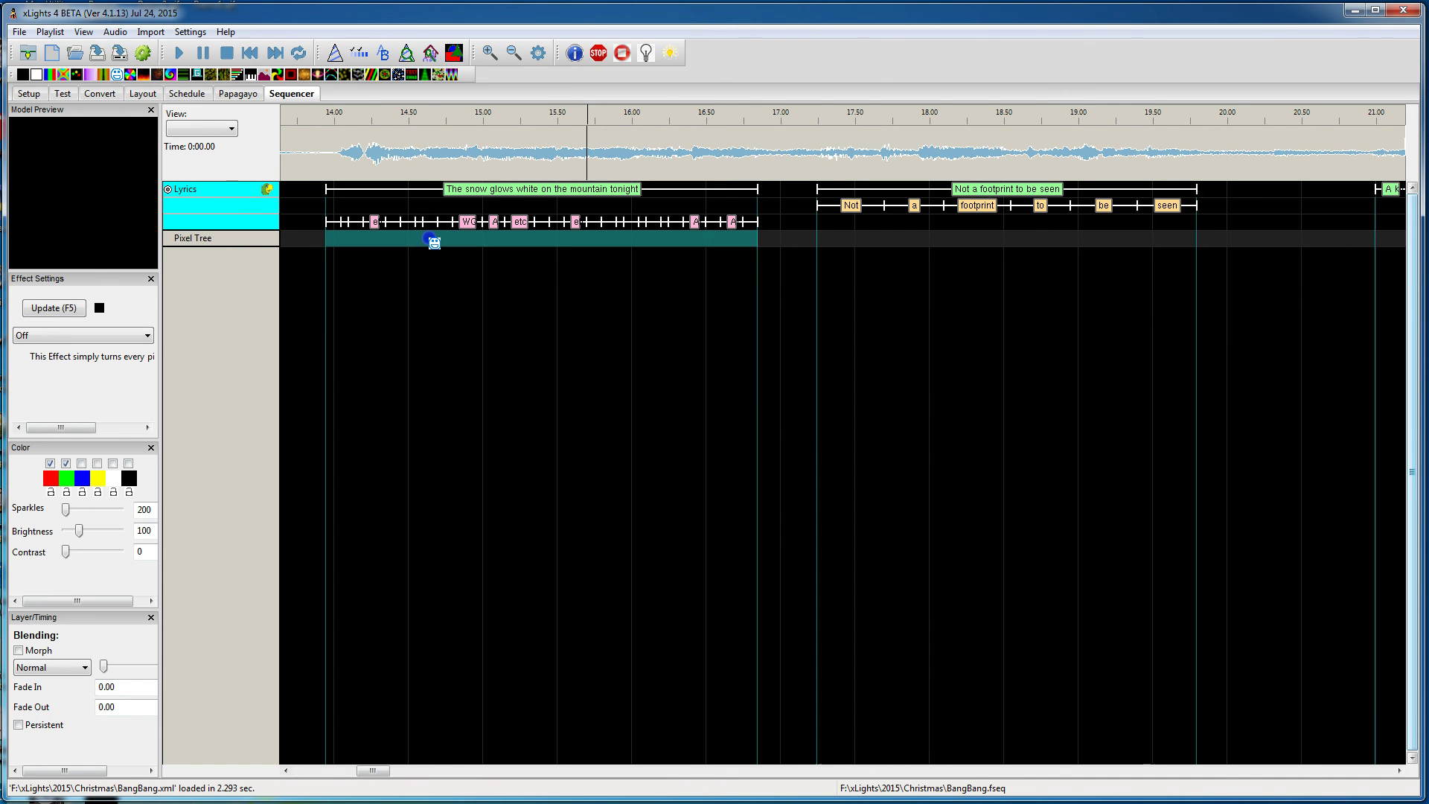
{"action": "left_click_drag", "start_coordinate": [757, 239], "coordinate": [817, 239]}
{"action": "left_click", "coordinate": [571, 238]}
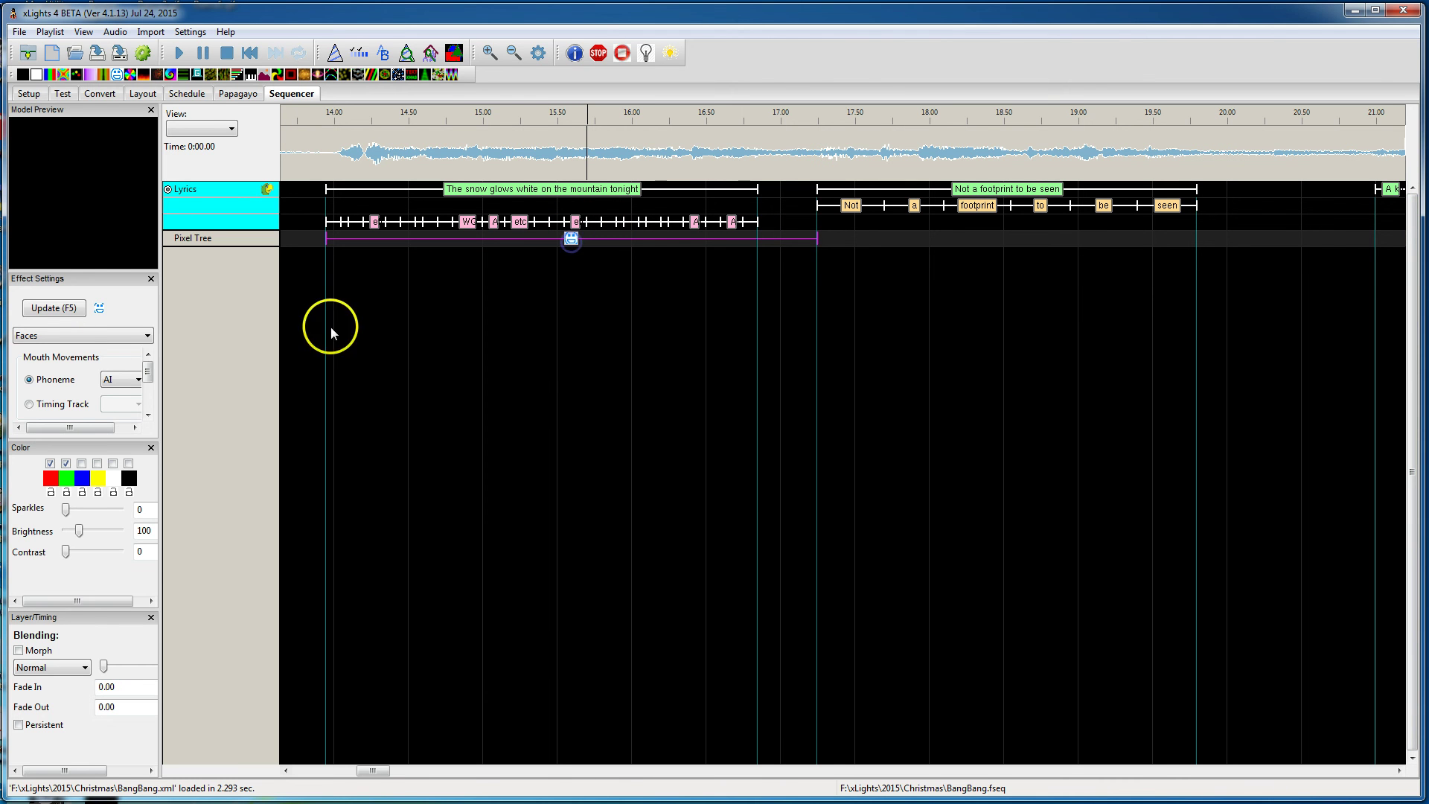
Drive the Faces effect's mouth movements from the Lyrics timing track and set its eyes to Auto.
{"action": "left_click_drag", "start_coordinate": [86, 278], "coordinate": [462, 309]}
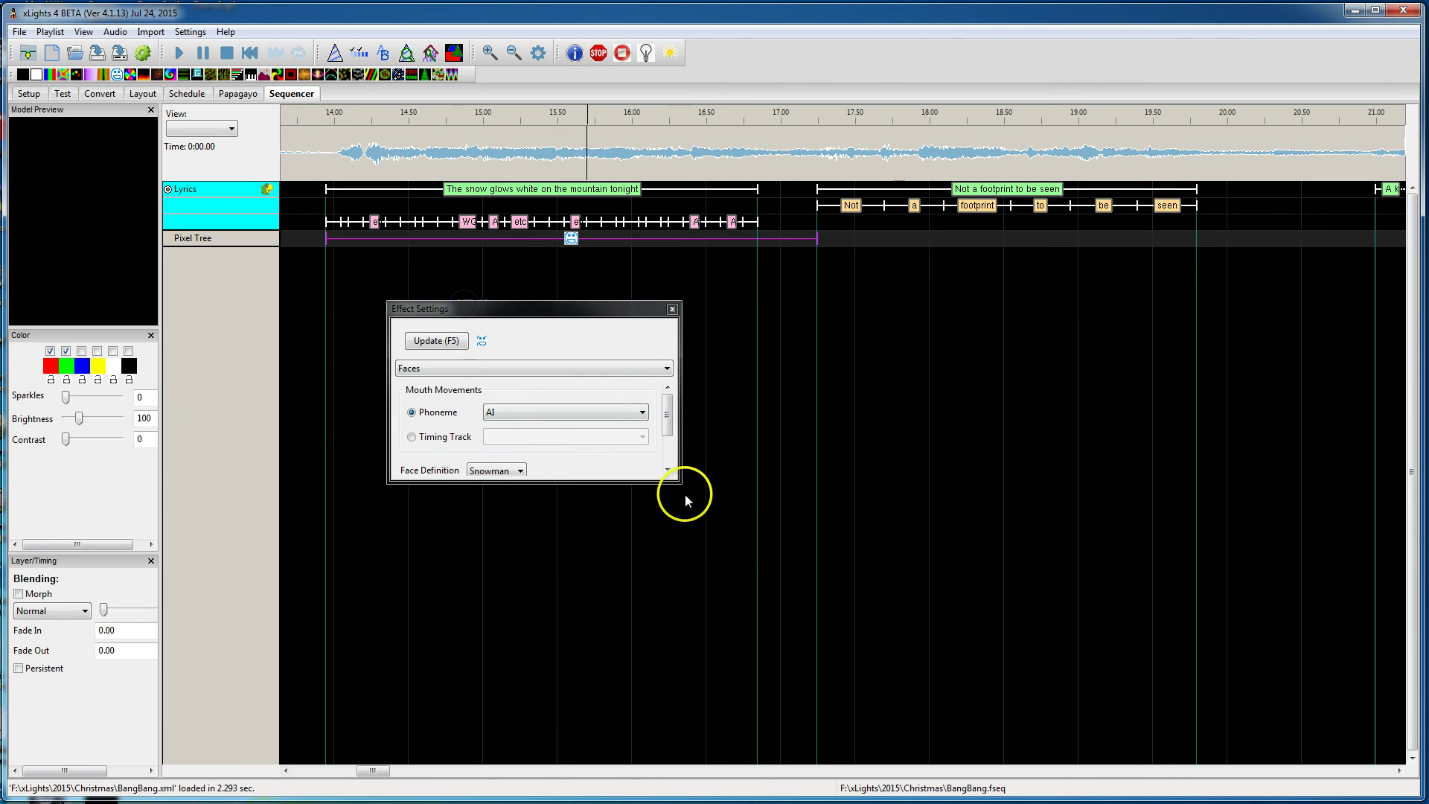
{"action": "left_click_drag", "start_coordinate": [680, 482], "coordinate": [768, 563]}
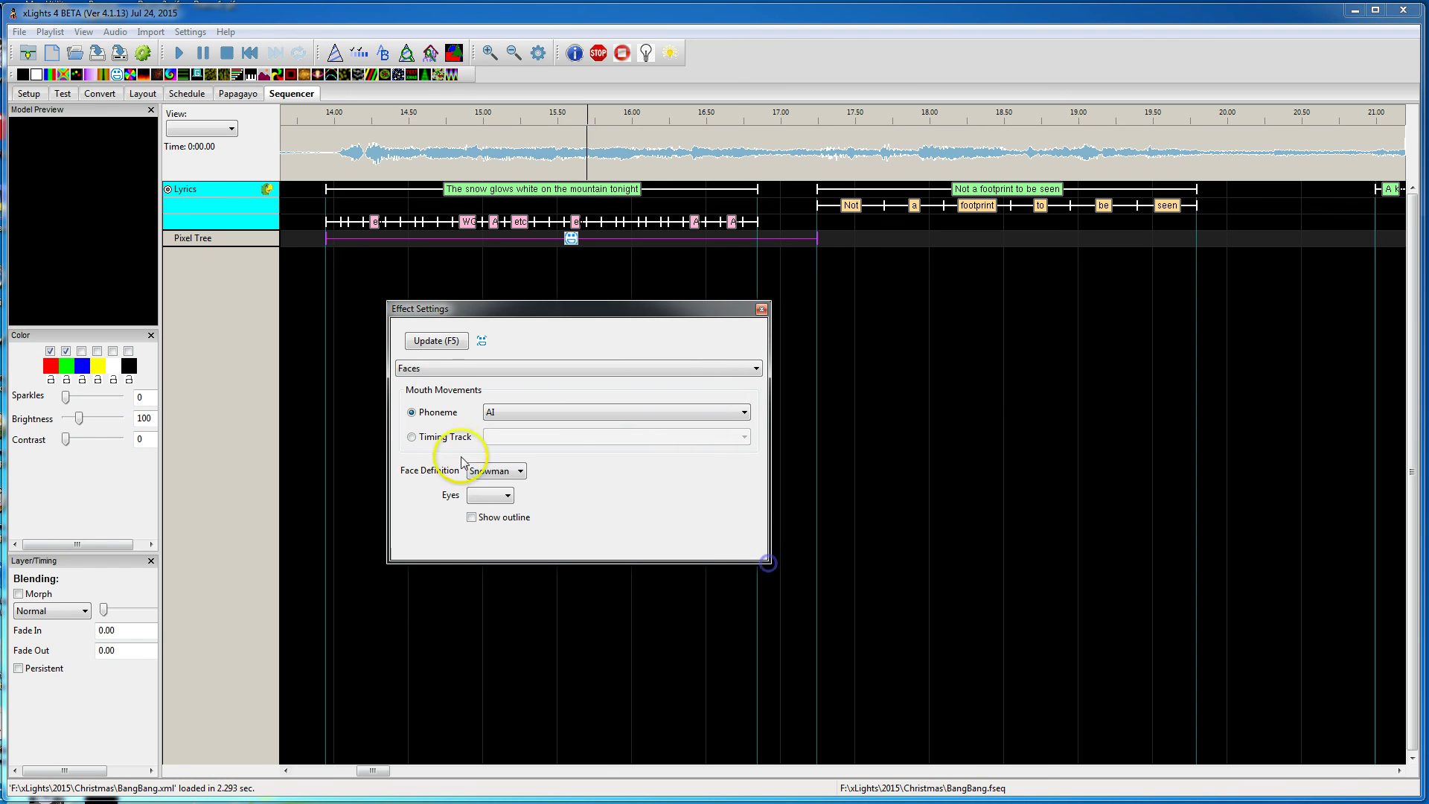
{"action": "left_click", "coordinate": [414, 437]}
{"action": "left_click", "coordinate": [548, 437]}
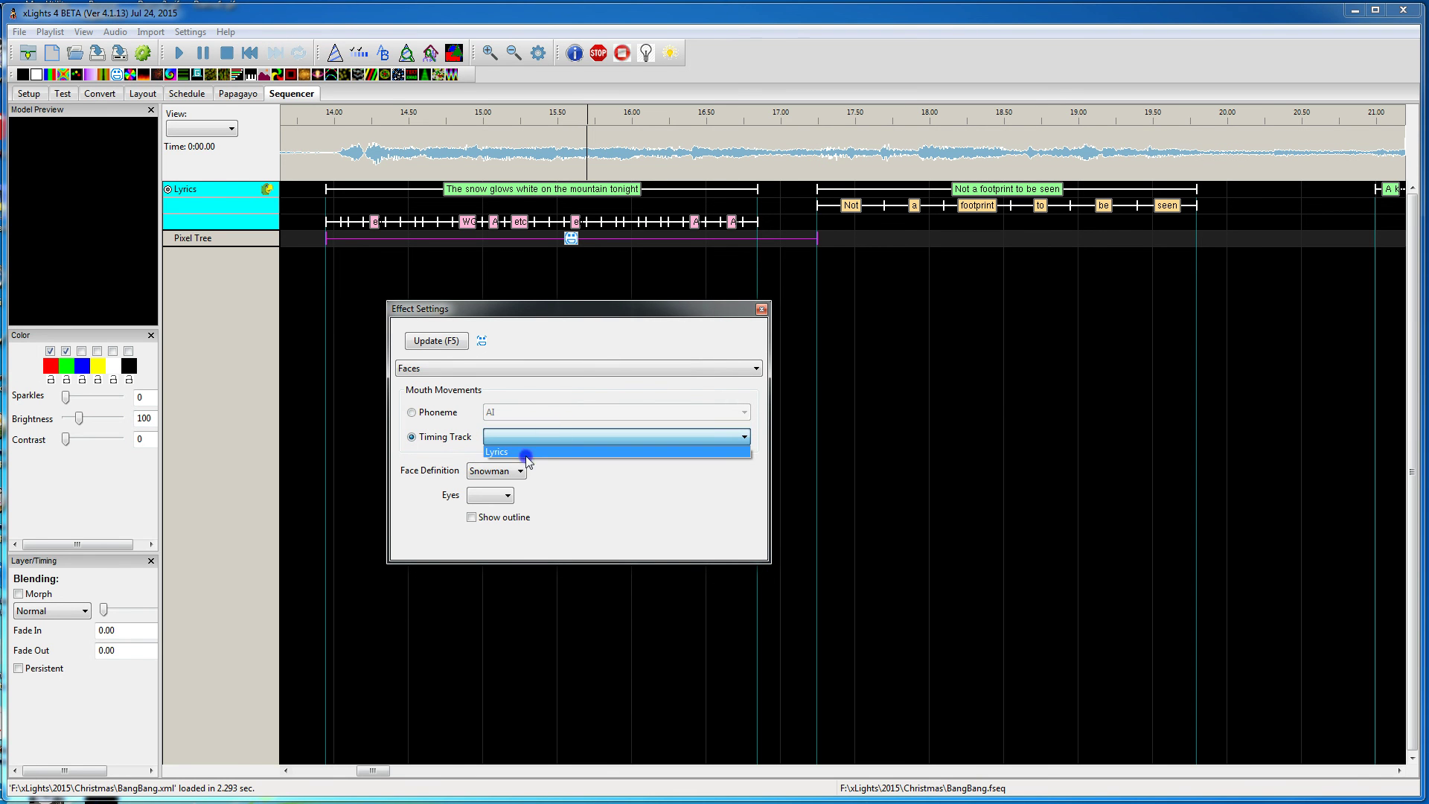
{"action": "left_click", "coordinate": [524, 452]}
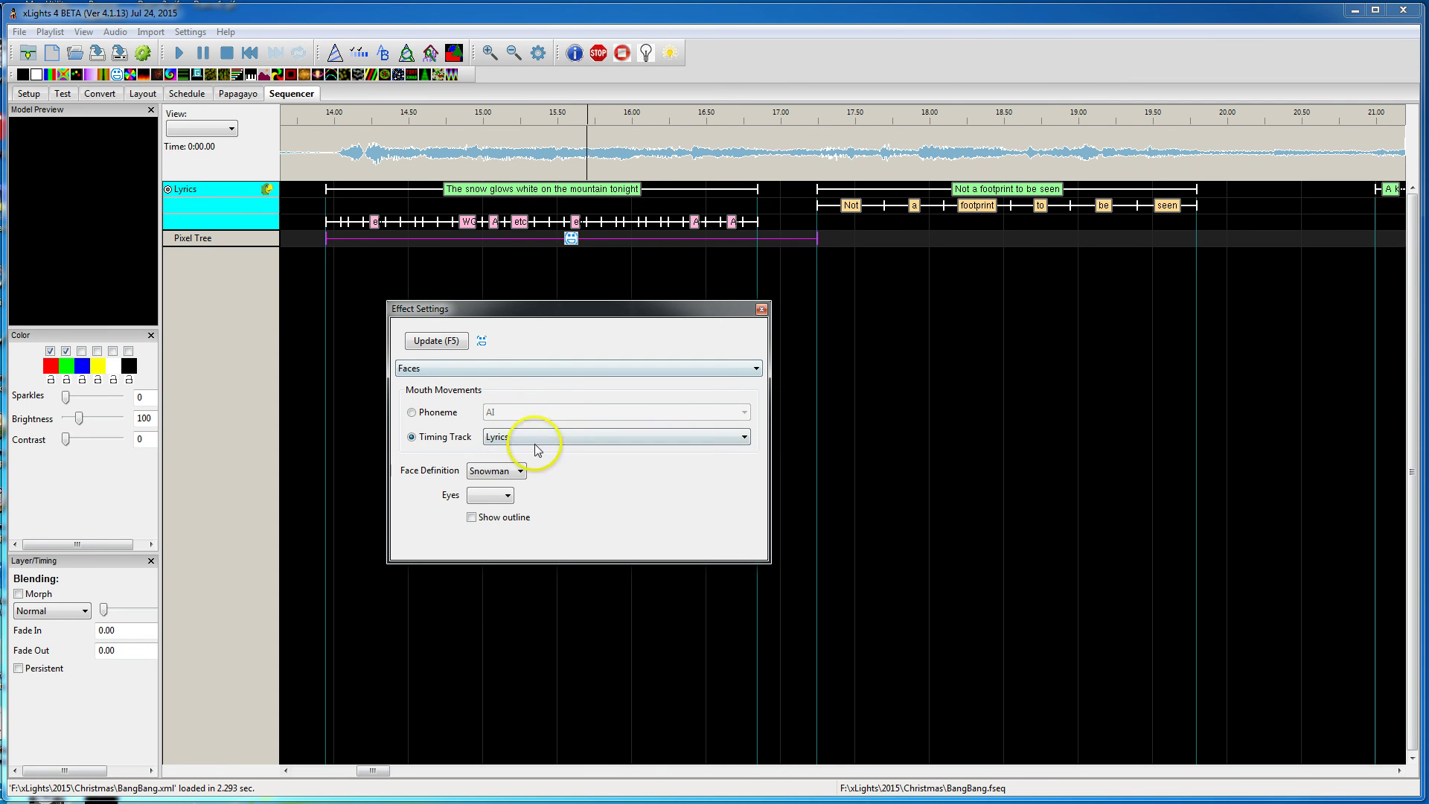
{"action": "left_click", "coordinate": [488, 495]}
{"action": "left_click", "coordinate": [489, 522]}
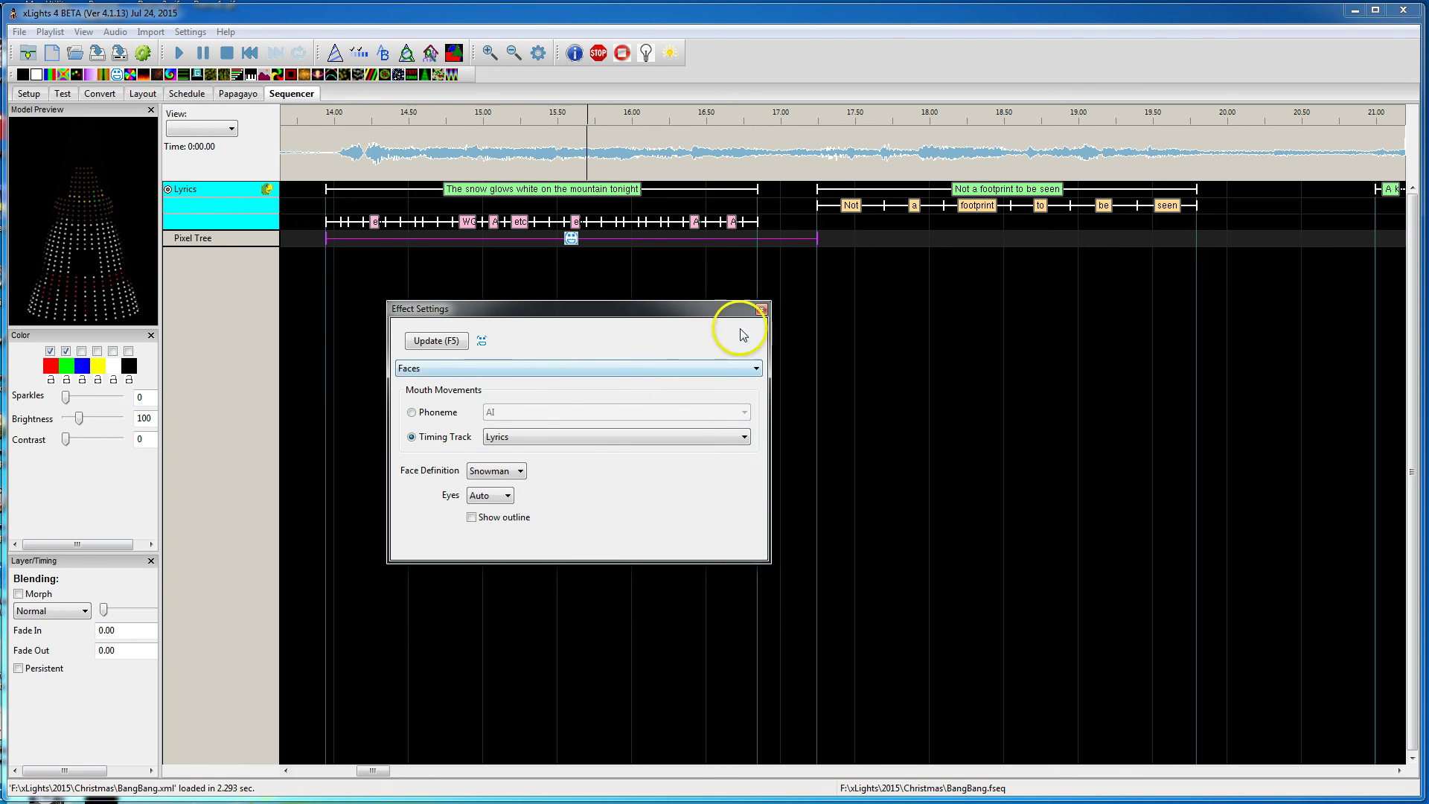
{"action": "left_click_drag", "start_coordinate": [712, 312], "coordinate": [183, 322]}
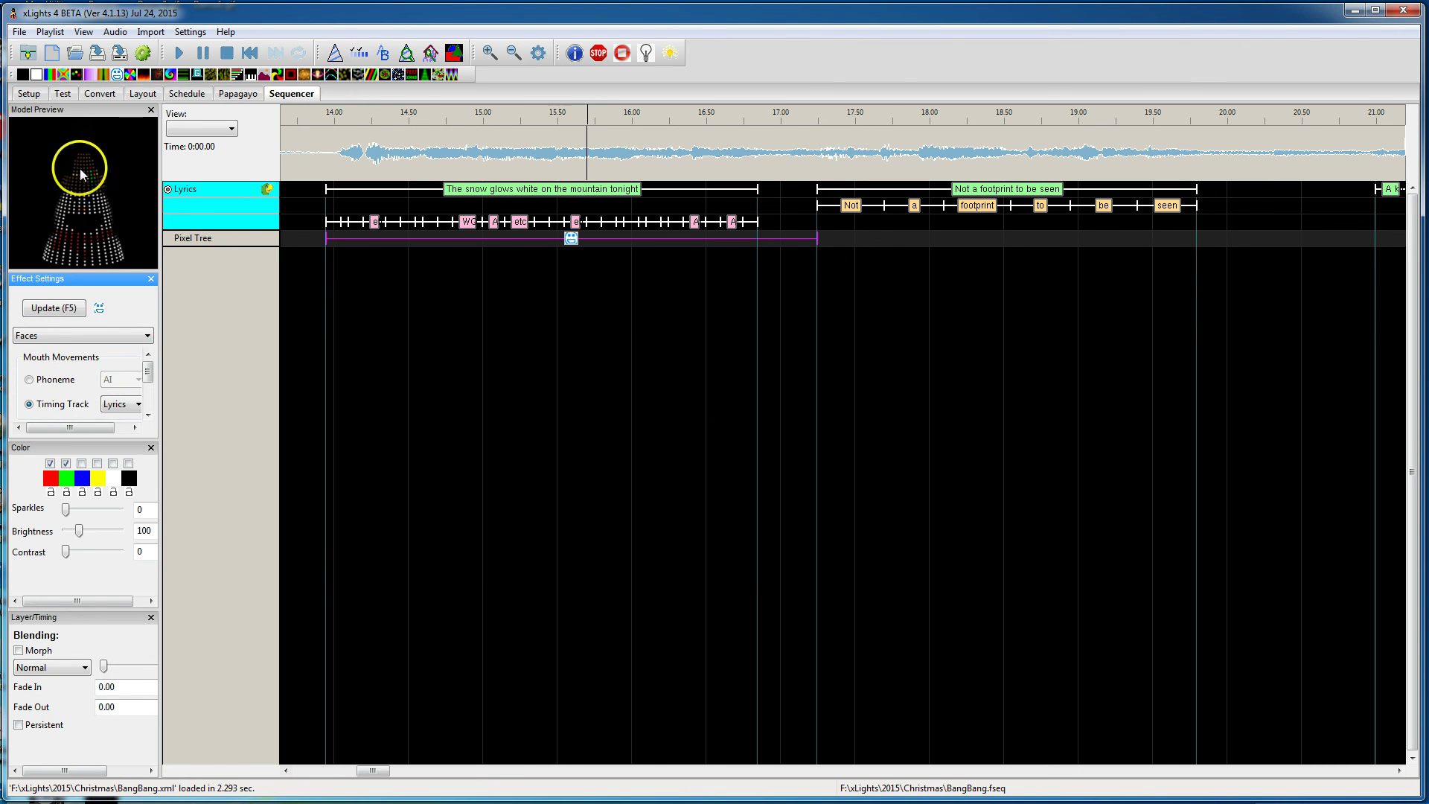
Undock the model preview, enlarge it, and place it over the grid below the Pixel Tree row.
{"action": "left_click_drag", "start_coordinate": [74, 110], "coordinate": [461, 275]}
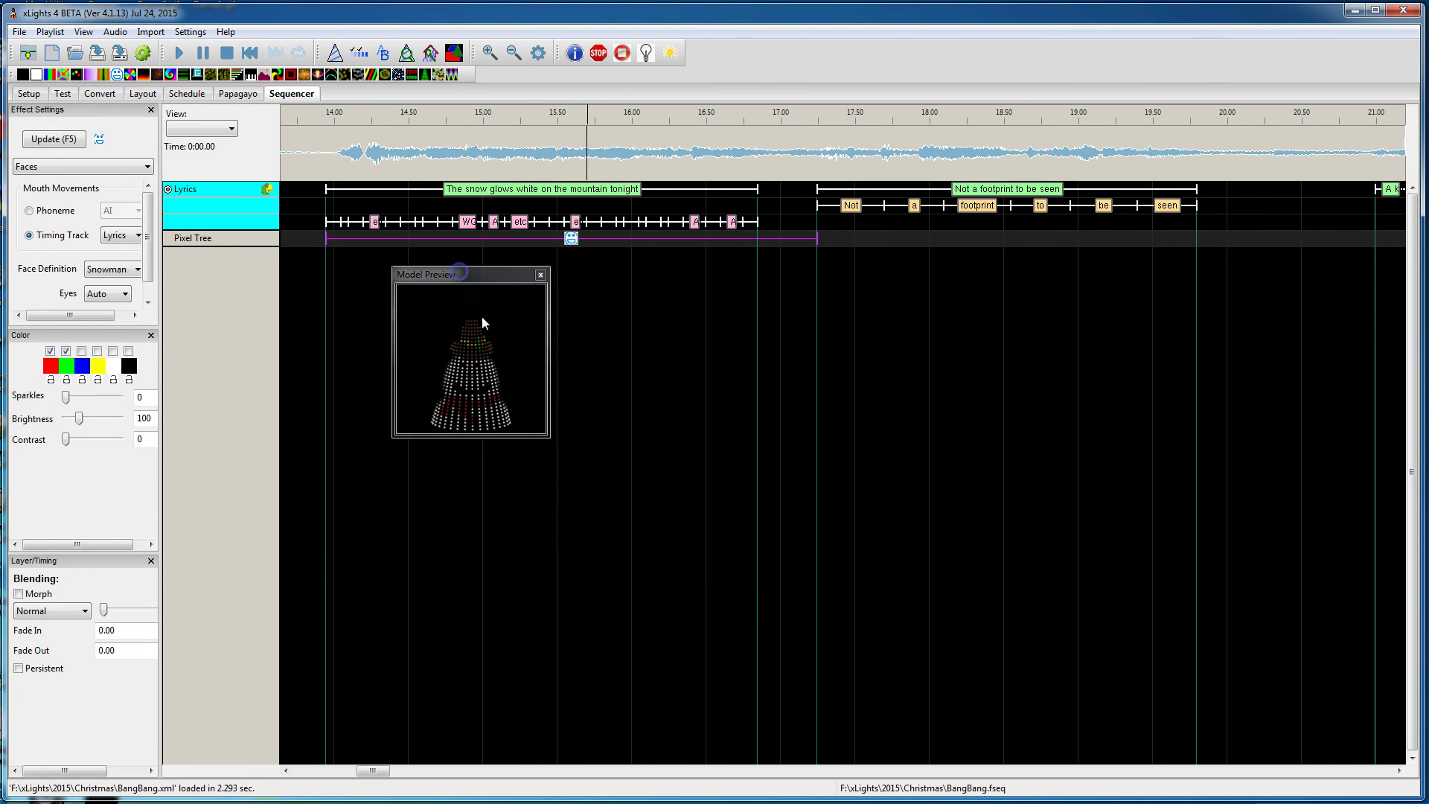
{"action": "left_click_drag", "start_coordinate": [548, 435], "coordinate": [643, 550]}
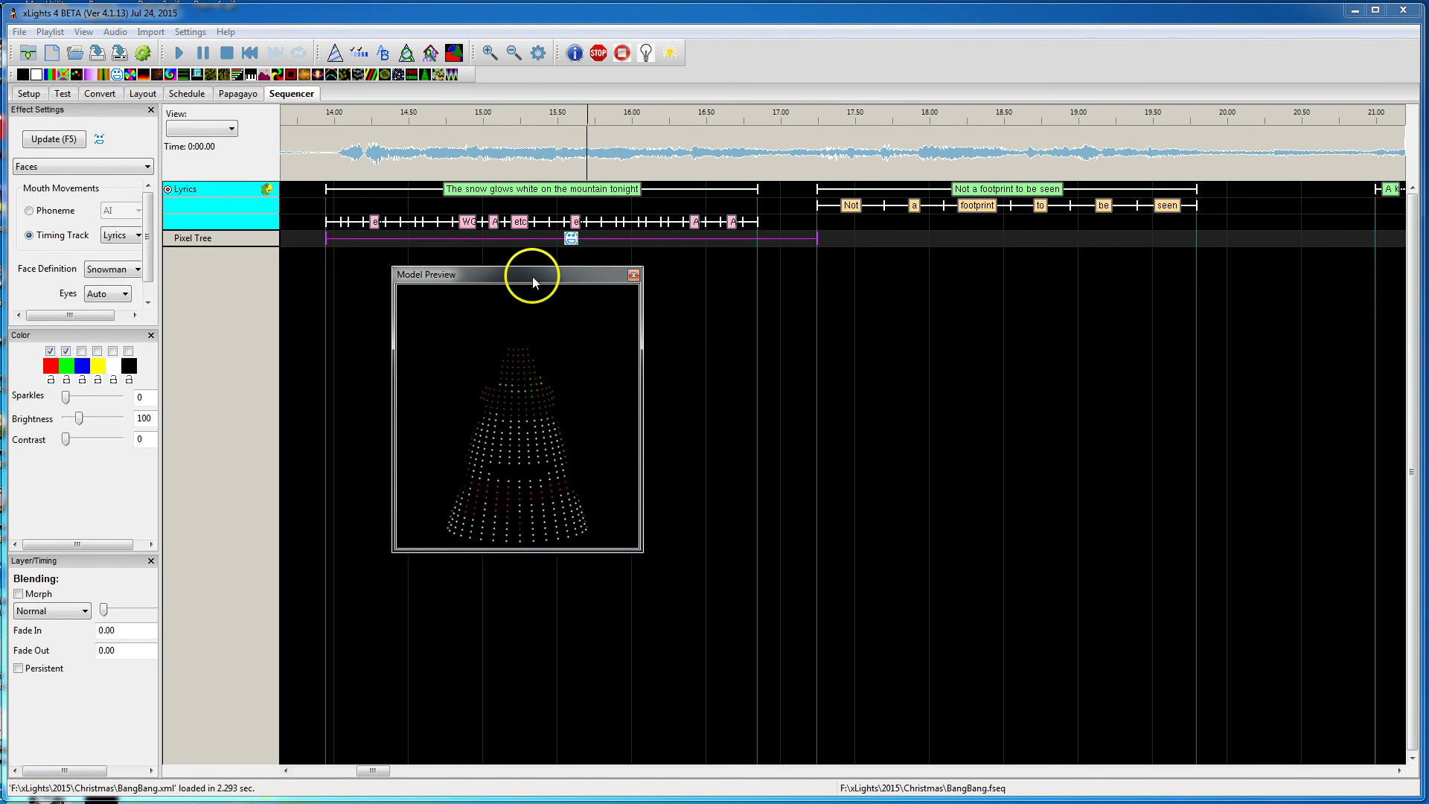
{"action": "left_click_drag", "start_coordinate": [527, 277], "coordinate": [532, 289]}
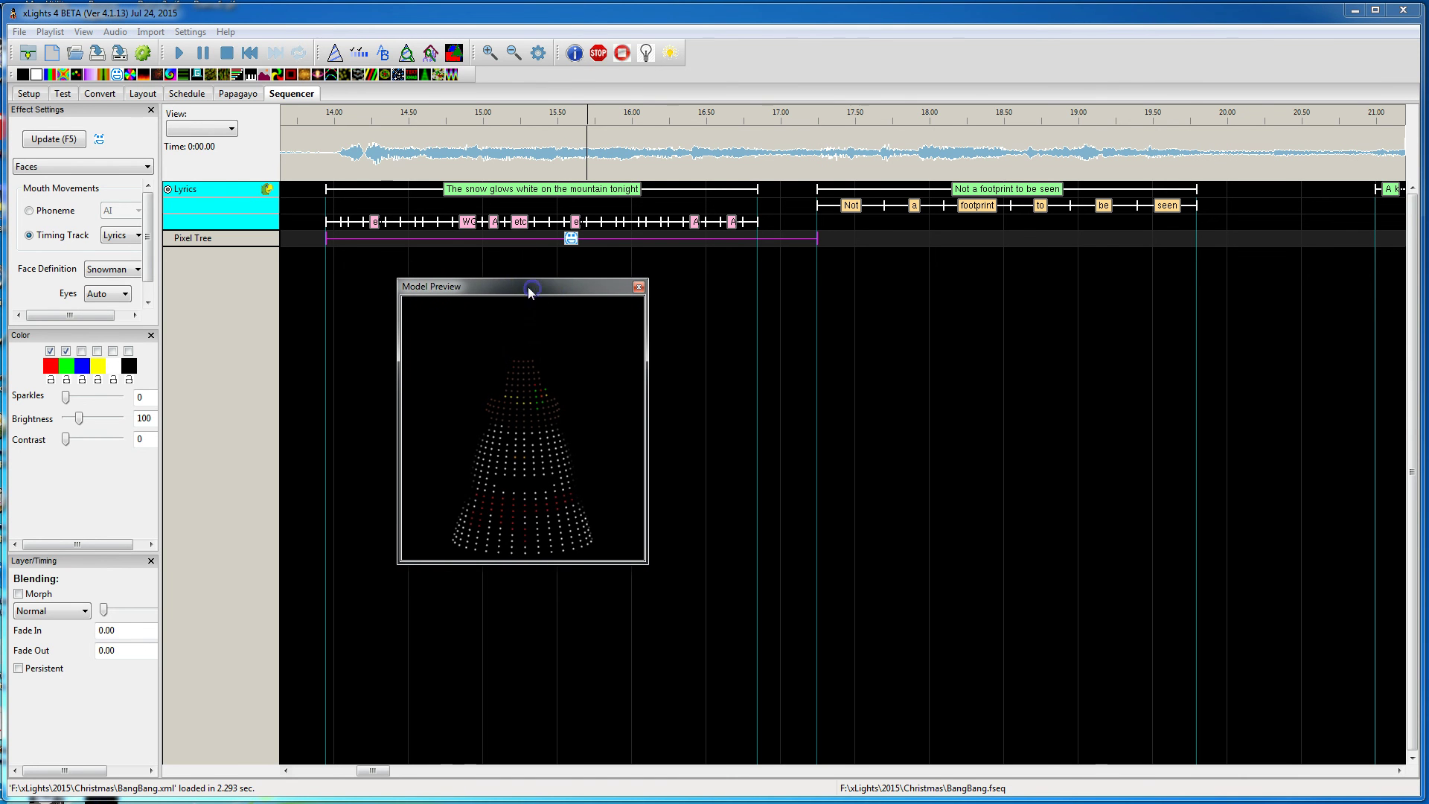
Play the sequence from about 13.85 s, just before the first phrase, to preview the snowman's mouth movements.
{"action": "left_click", "coordinate": [311, 148]}
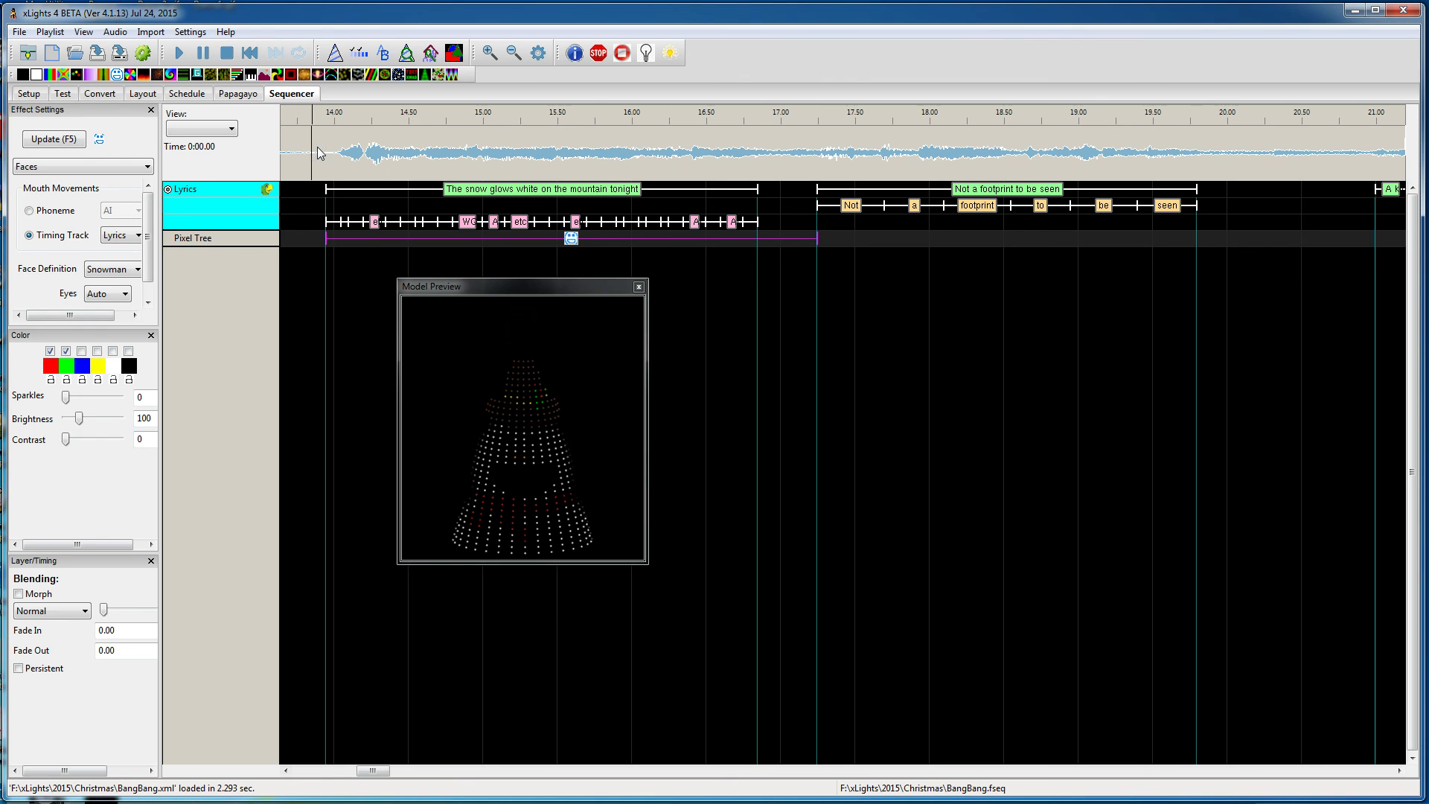
{"action": "key", "text": "space"}
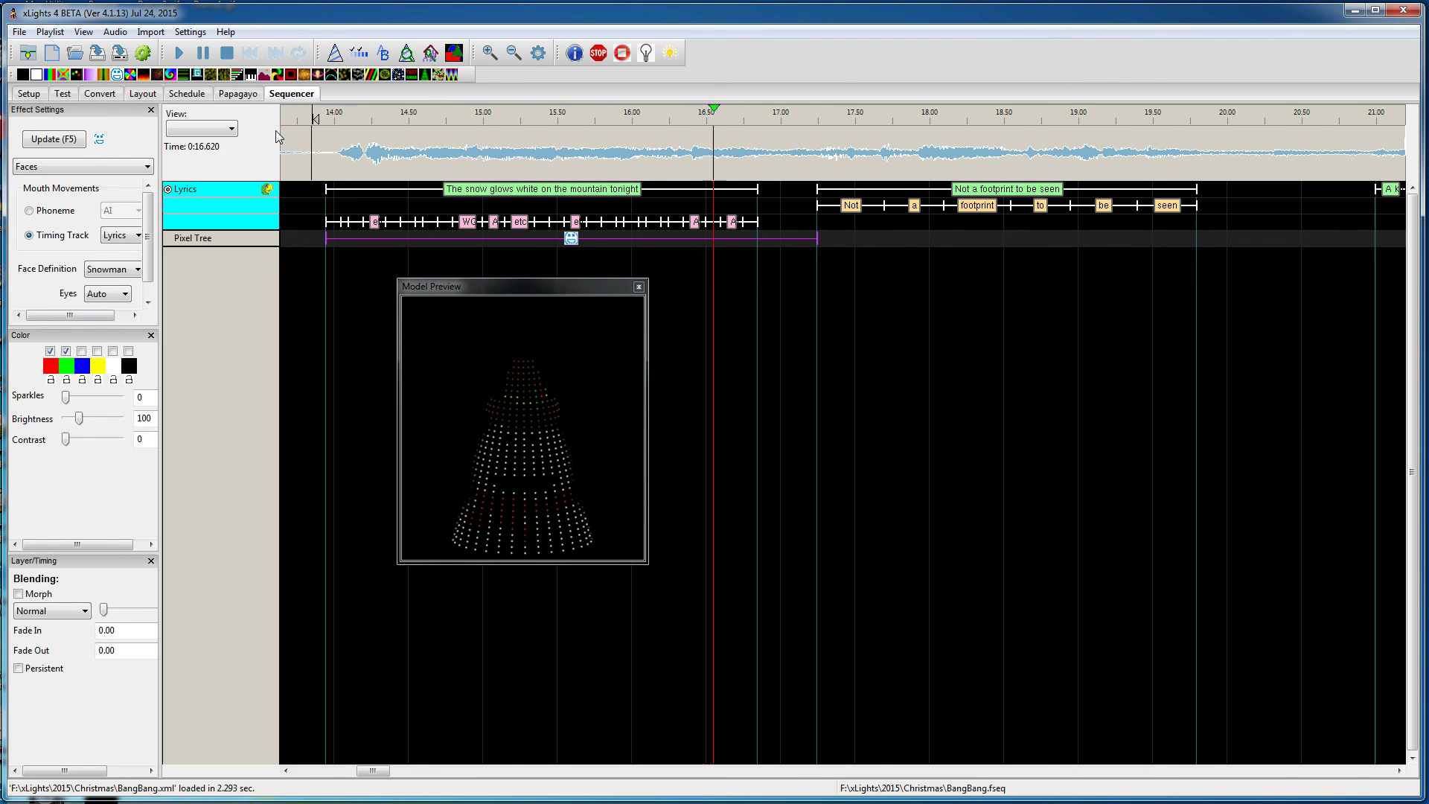
{"action": "key", "text": "space"}
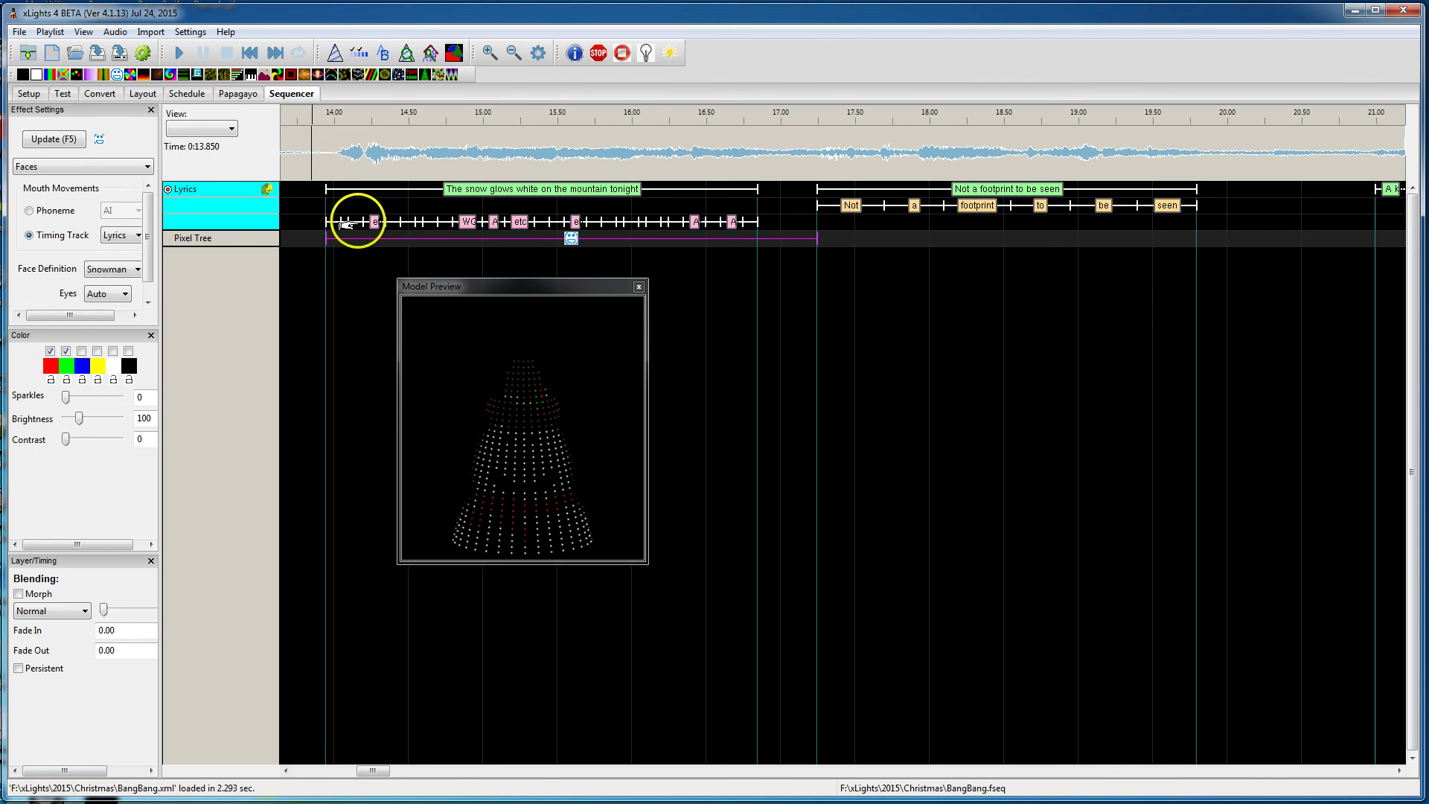
Try to adjust the shared boundary at 14.20 s between two neighbouring phonemes in the first lyric phrase.
{"action": "left_click", "coordinate": [374, 221]}
{"action": "left_click", "coordinate": [342, 221]}
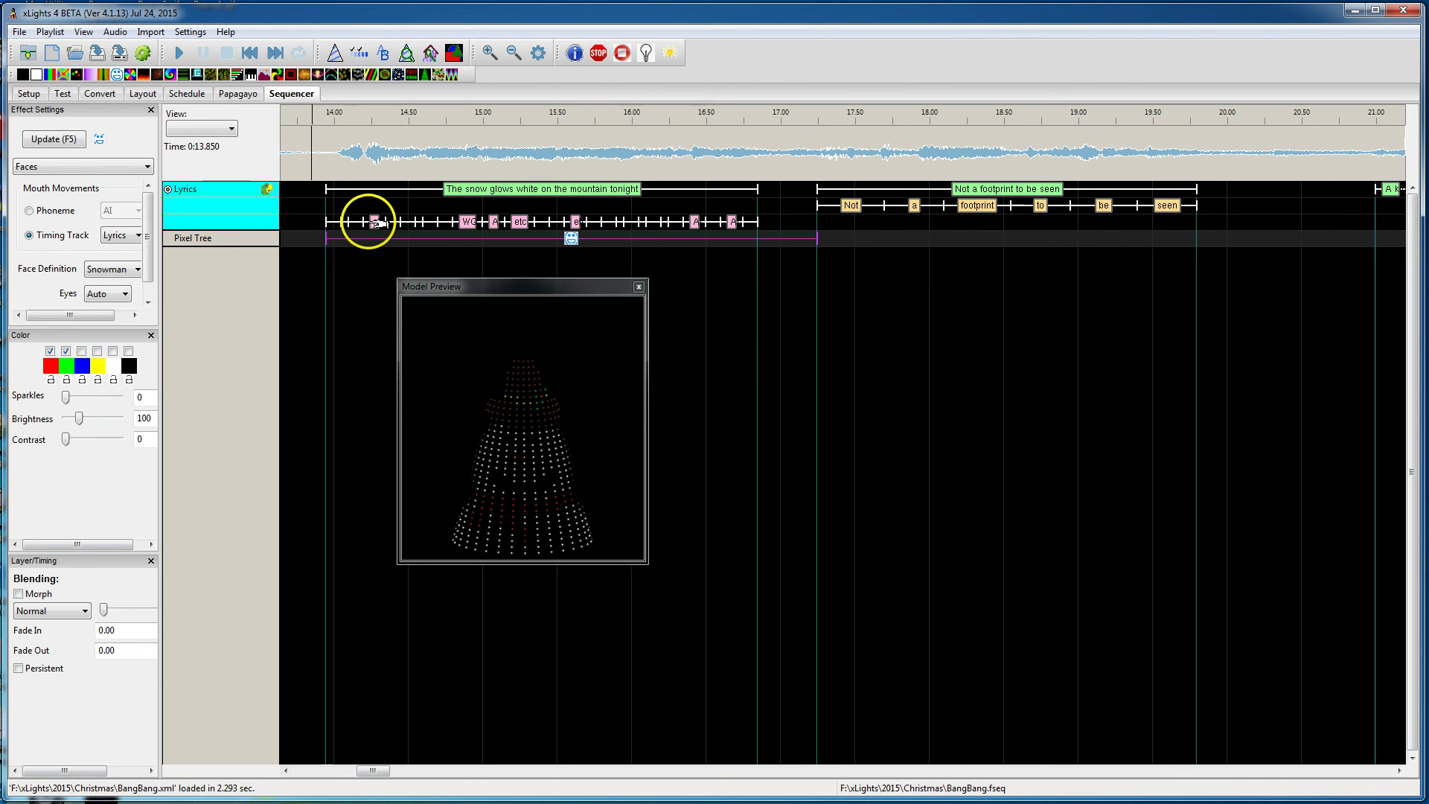
{"action": "left_click", "coordinate": [497, 58]}
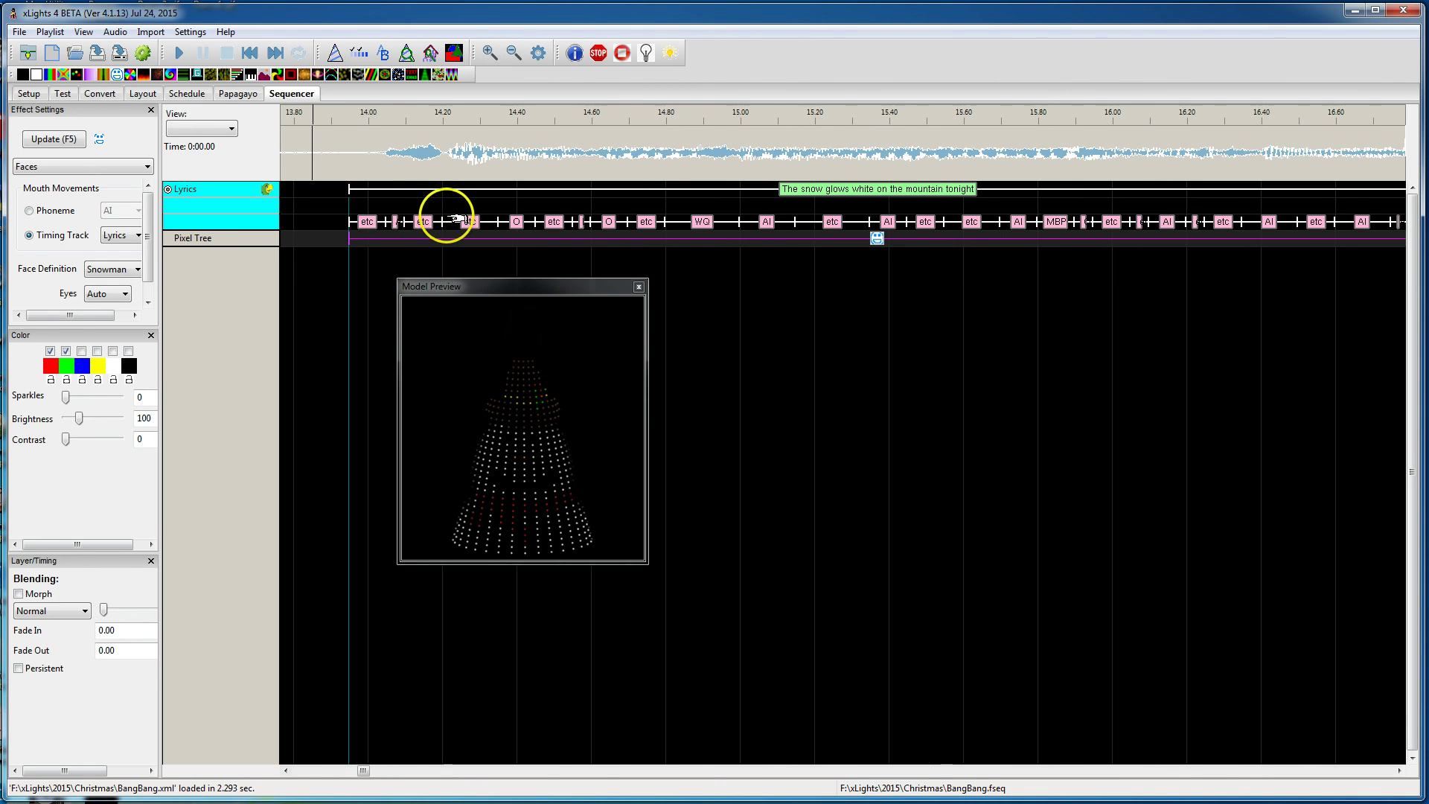
{"action": "left_click", "coordinate": [439, 222]}
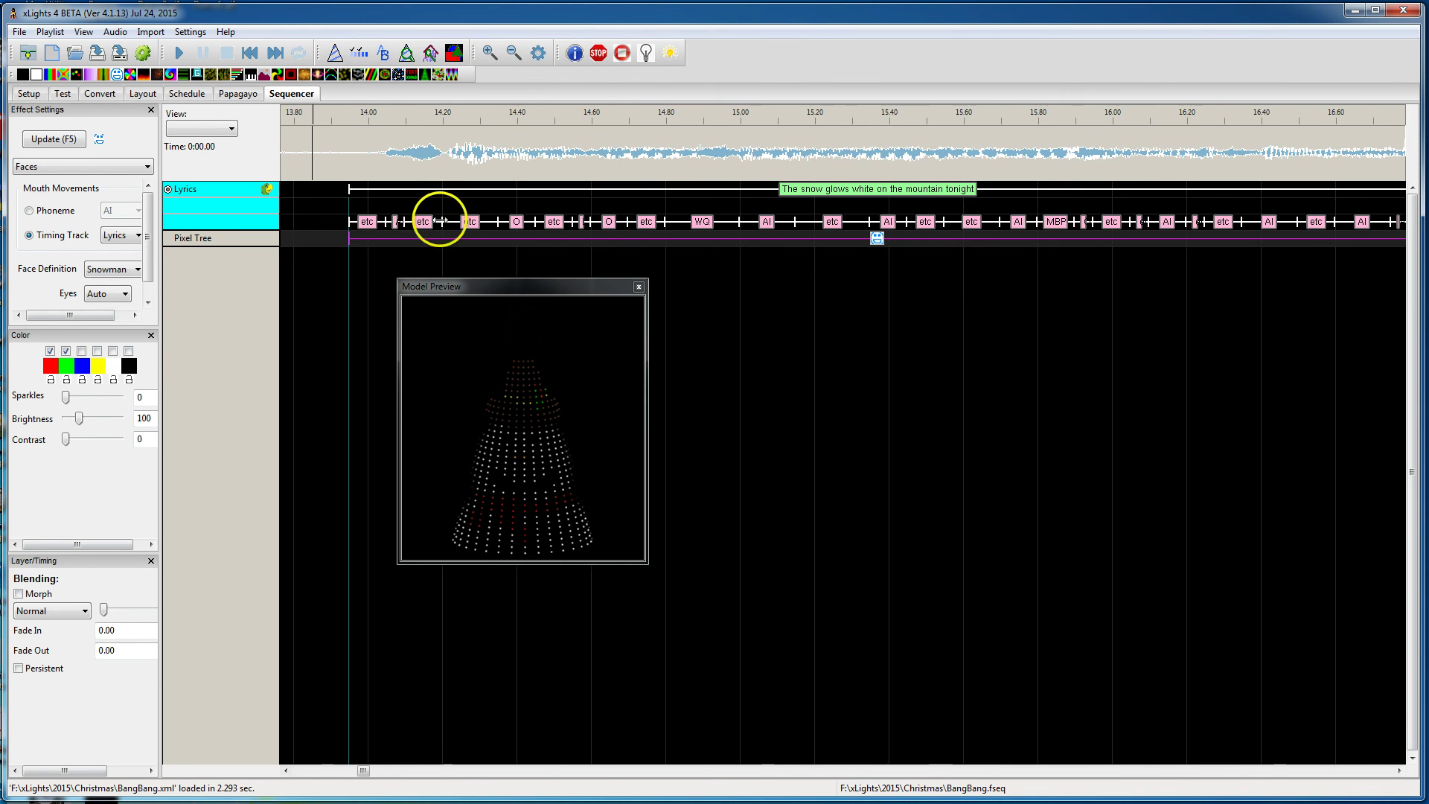
{"action": "left_click", "coordinate": [499, 60]}
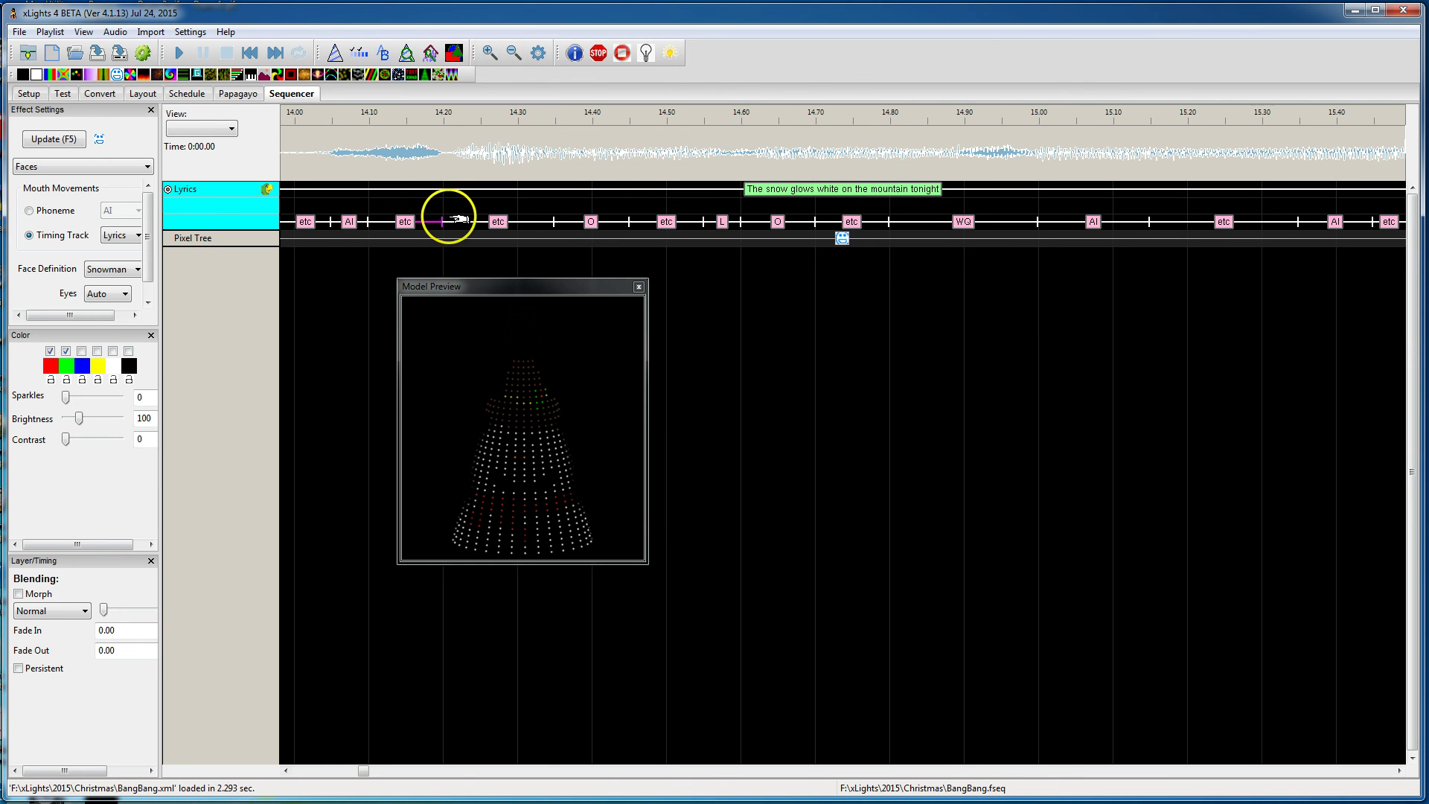
{"action": "mouse_move", "coordinate": [441, 217]}
{"action": "left_mouse_down"}
{"action": "mouse_move", "coordinate": [506, 227]}
{"action": "mouse_move", "coordinate": [444, 227]}
{"action": "left_mouse_up"}
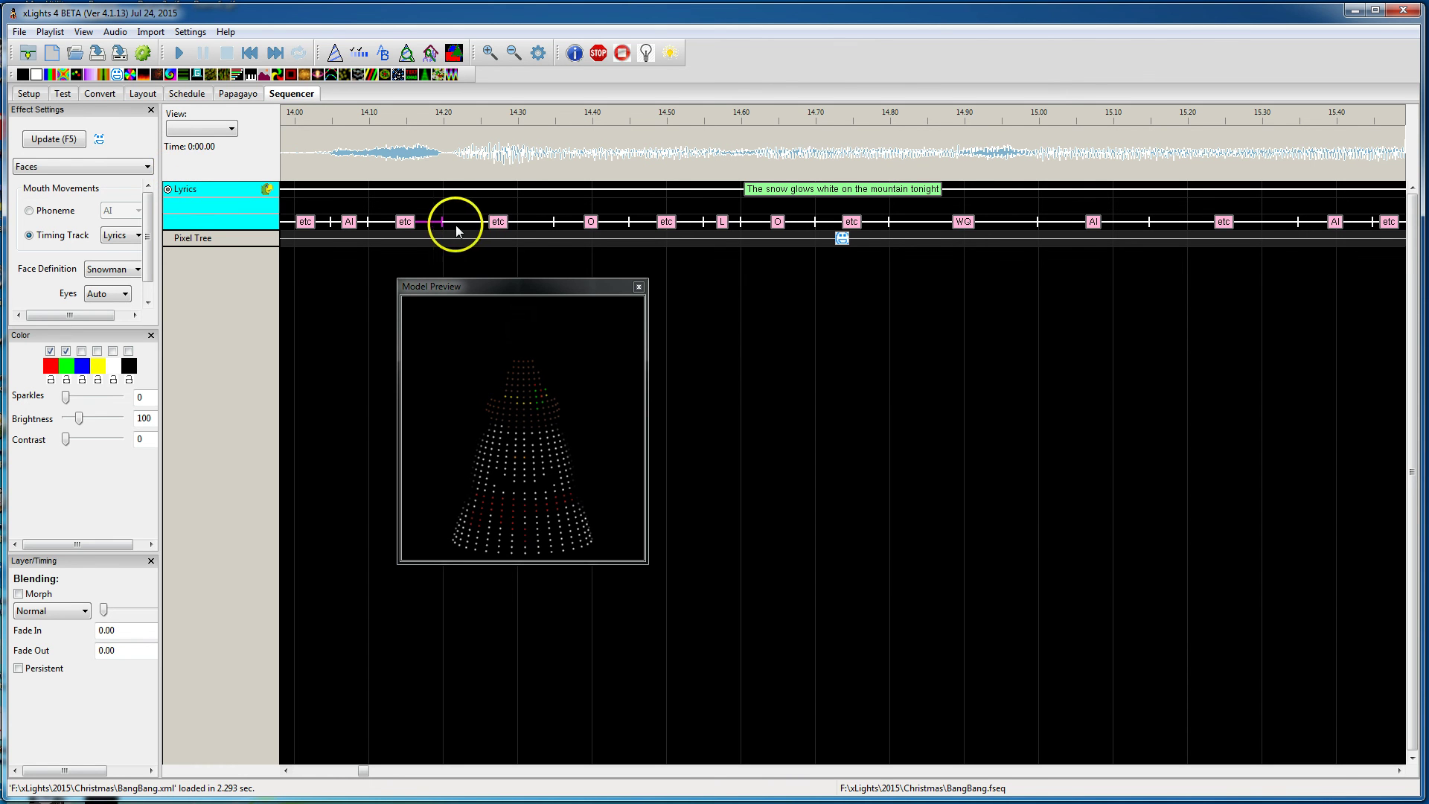
{"action": "mouse_move", "coordinate": [444, 222]}
{"action": "left_mouse_down"}
{"action": "mouse_move", "coordinate": [481, 221]}
{"action": "mouse_move", "coordinate": [443, 221]}
{"action": "left_mouse_up"}
{"action": "left_click", "coordinate": [445, 218]}
{"action": "left_click", "coordinate": [493, 297]}
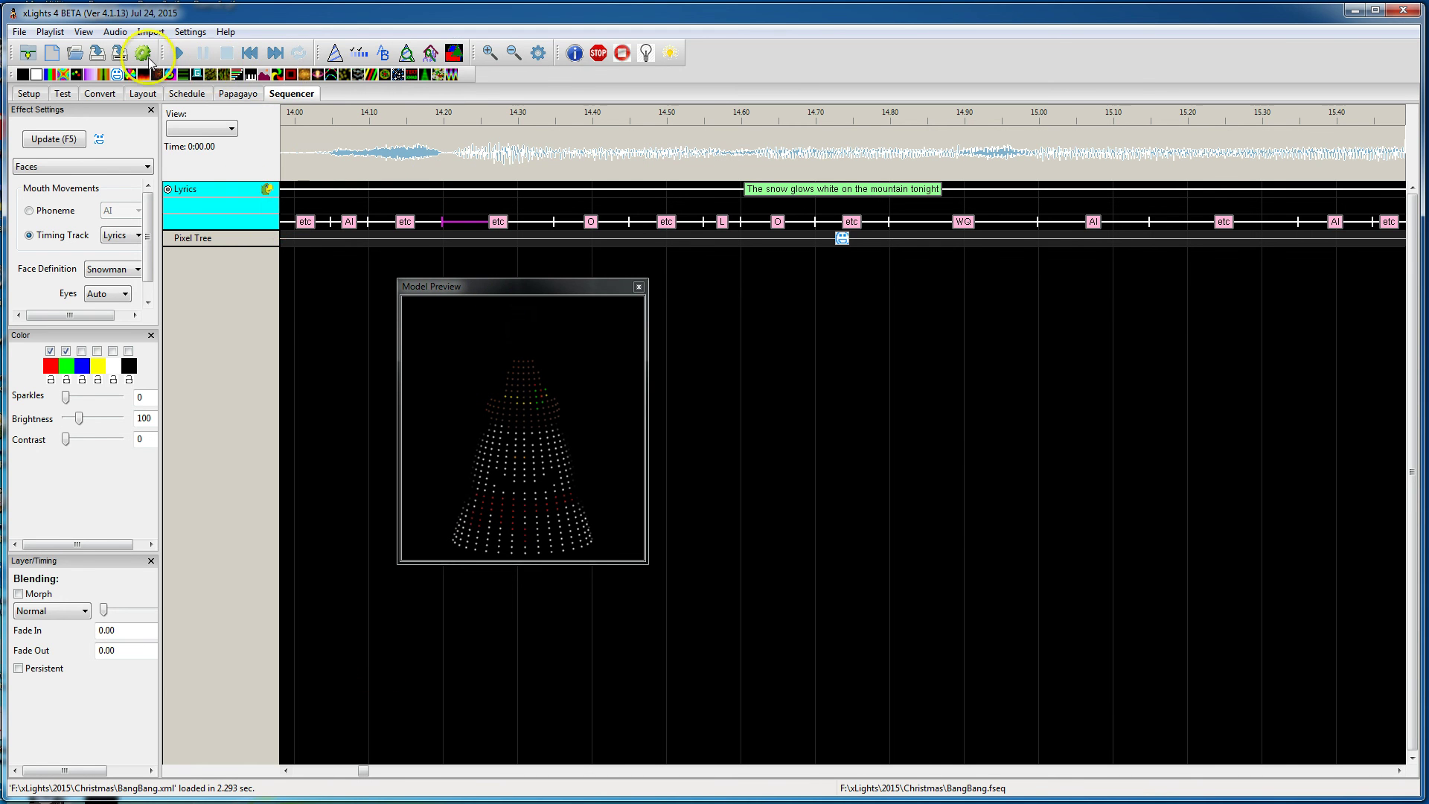
Play the first phrase from 13.75 s to preview the snowman's mouth movements, and stop the playback.
{"action": "left_click", "coordinate": [514, 53]}
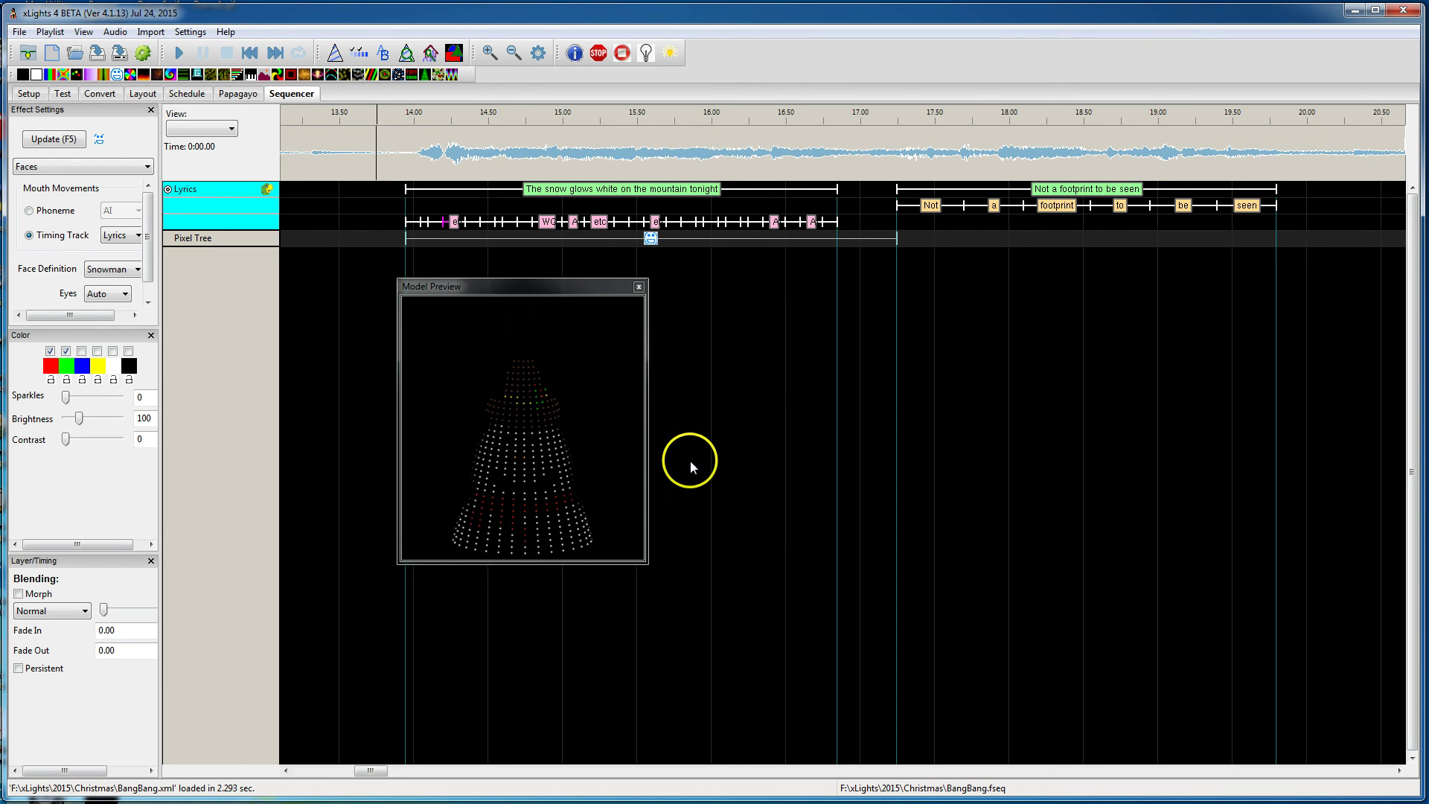
{"action": "key", "text": "space"}
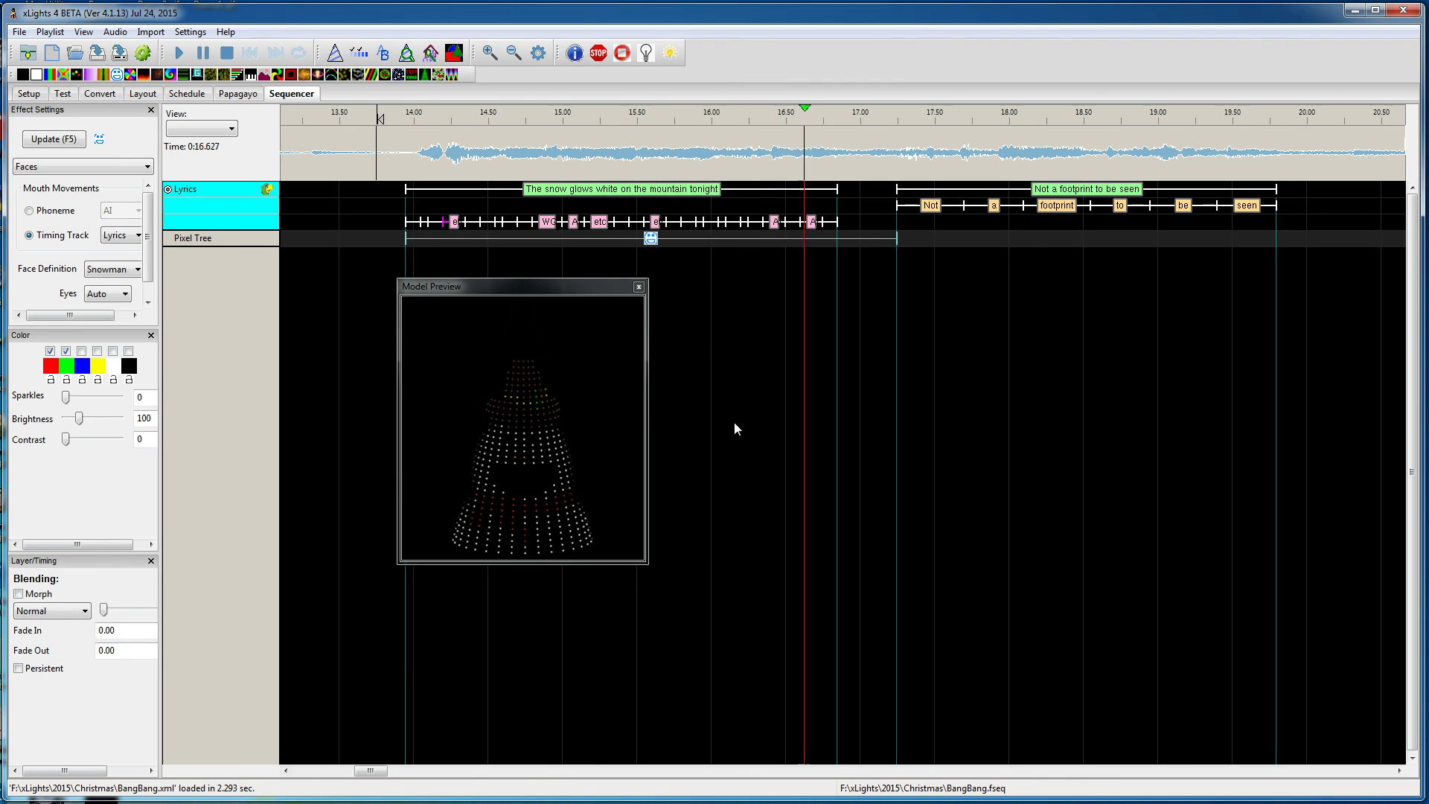
{"action": "key", "text": "space"}
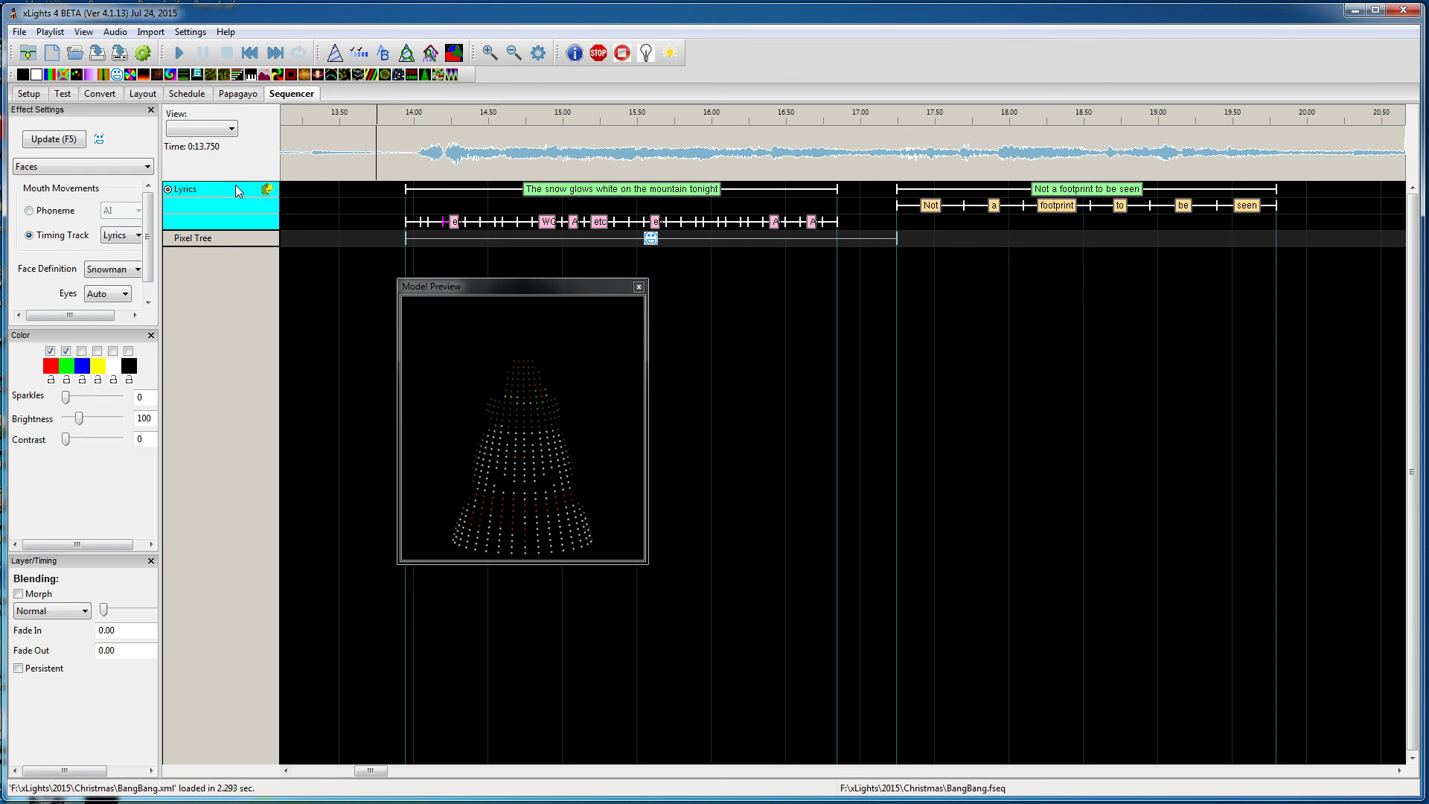
Check the Breakdown Phrase option on the first phrase and examine its phoneme marks through to the phrase's end.
{"action": "left_click", "coordinate": [504, 57]}
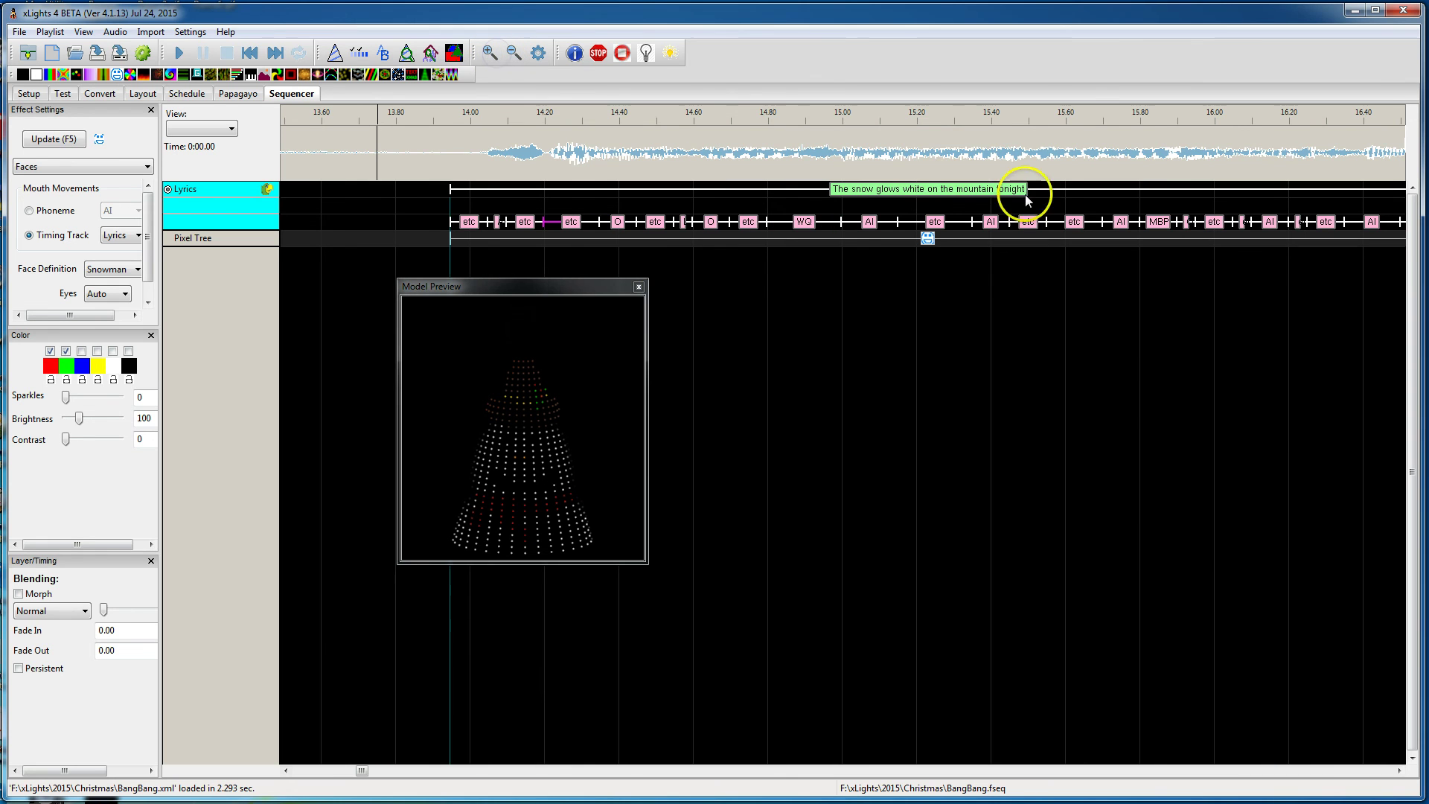
{"action": "right_click", "coordinate": [942, 190]}
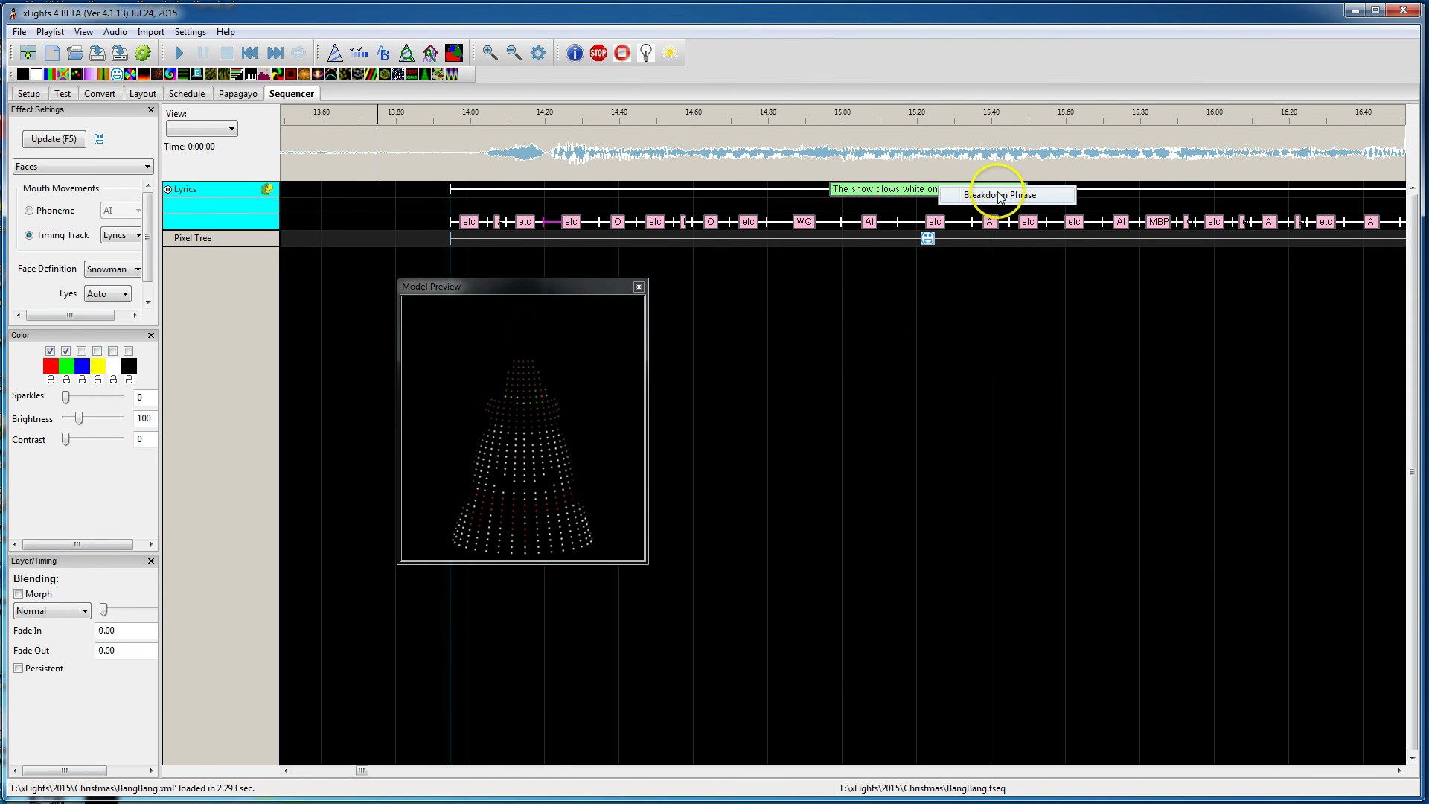
{"action": "left_click", "coordinate": [361, 772]}
{"action": "left_click_drag", "start_coordinate": [361, 773], "coordinate": [365, 772]}
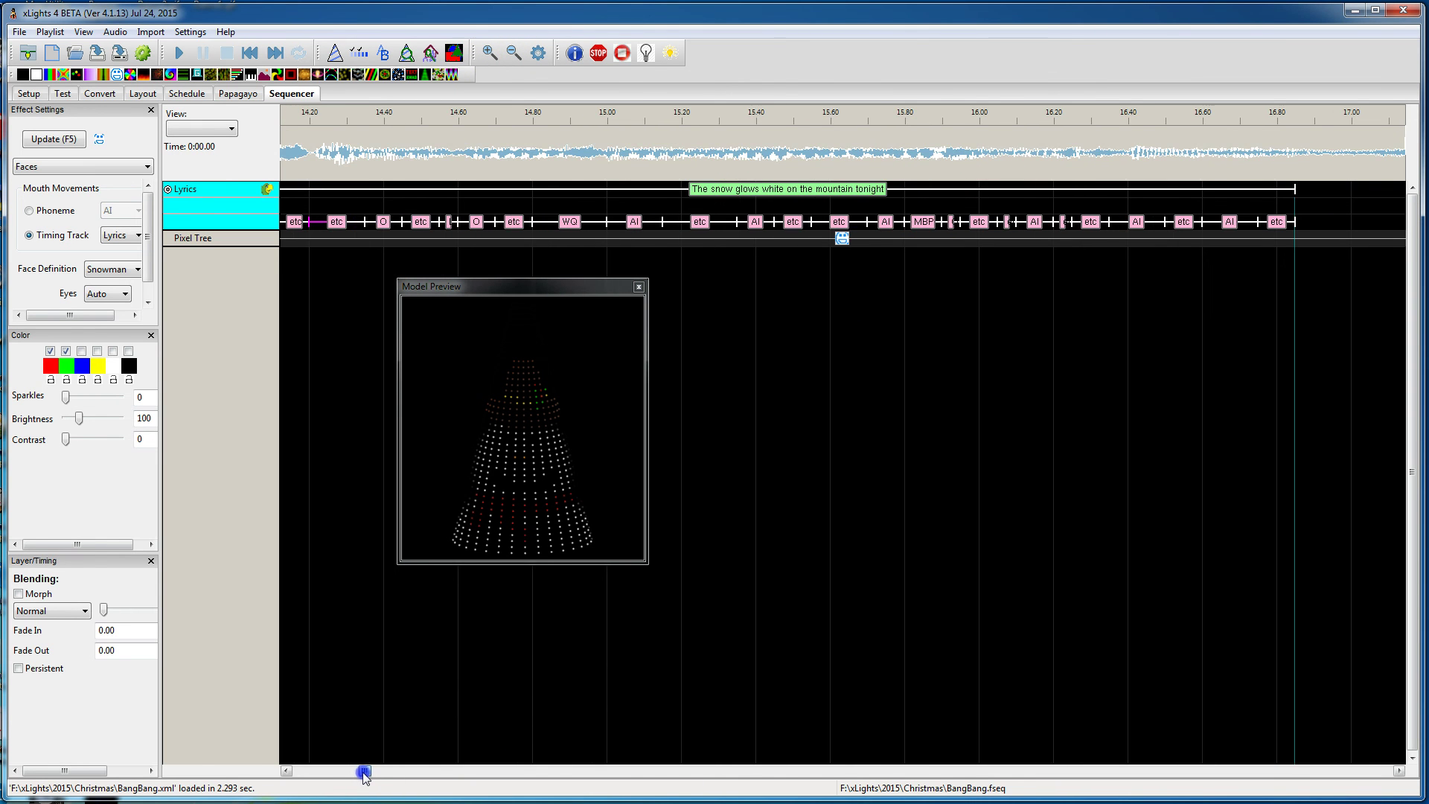
{"action": "left_click", "coordinate": [754, 216]}
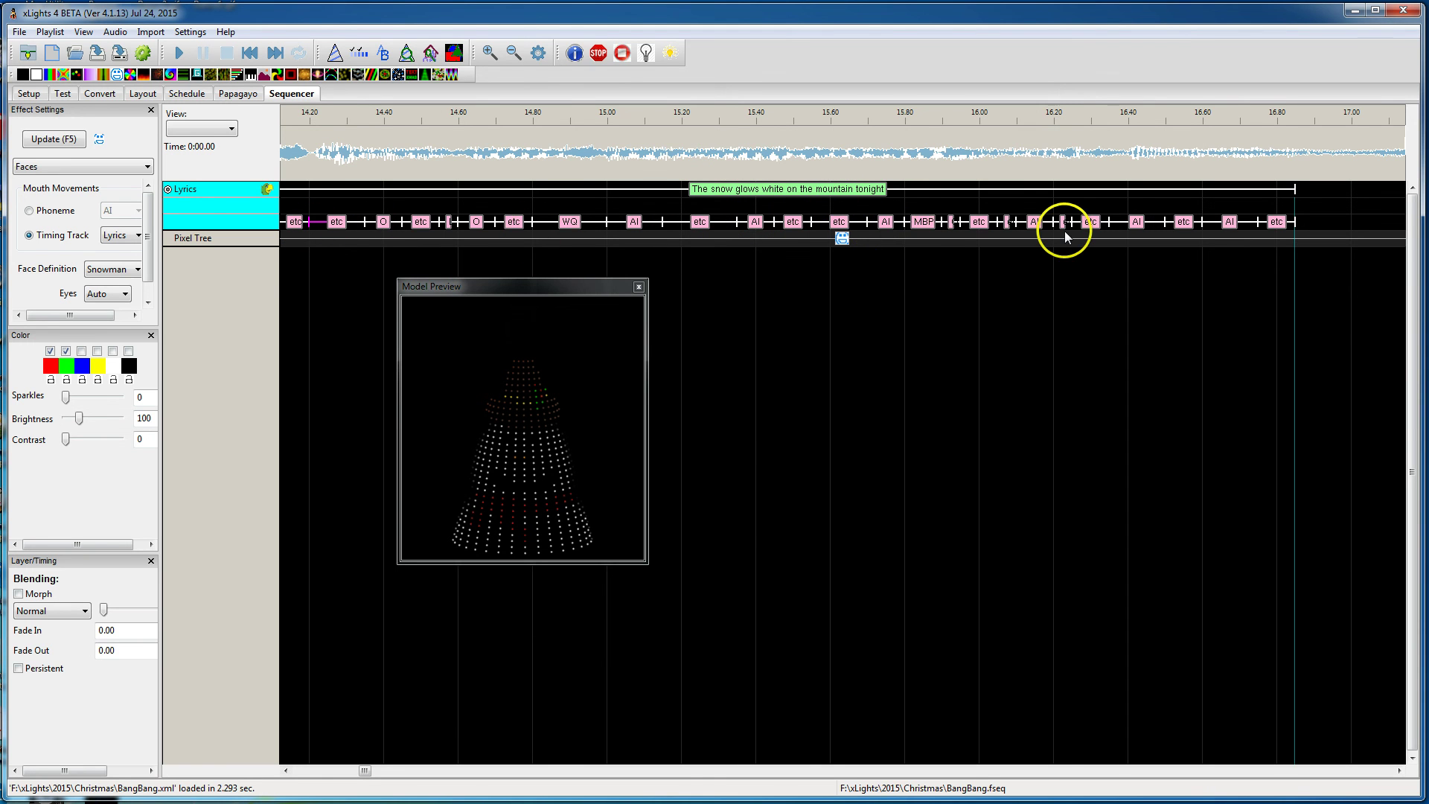
{"action": "left_click", "coordinate": [515, 50]}
{"action": "left_click", "coordinate": [515, 50]}
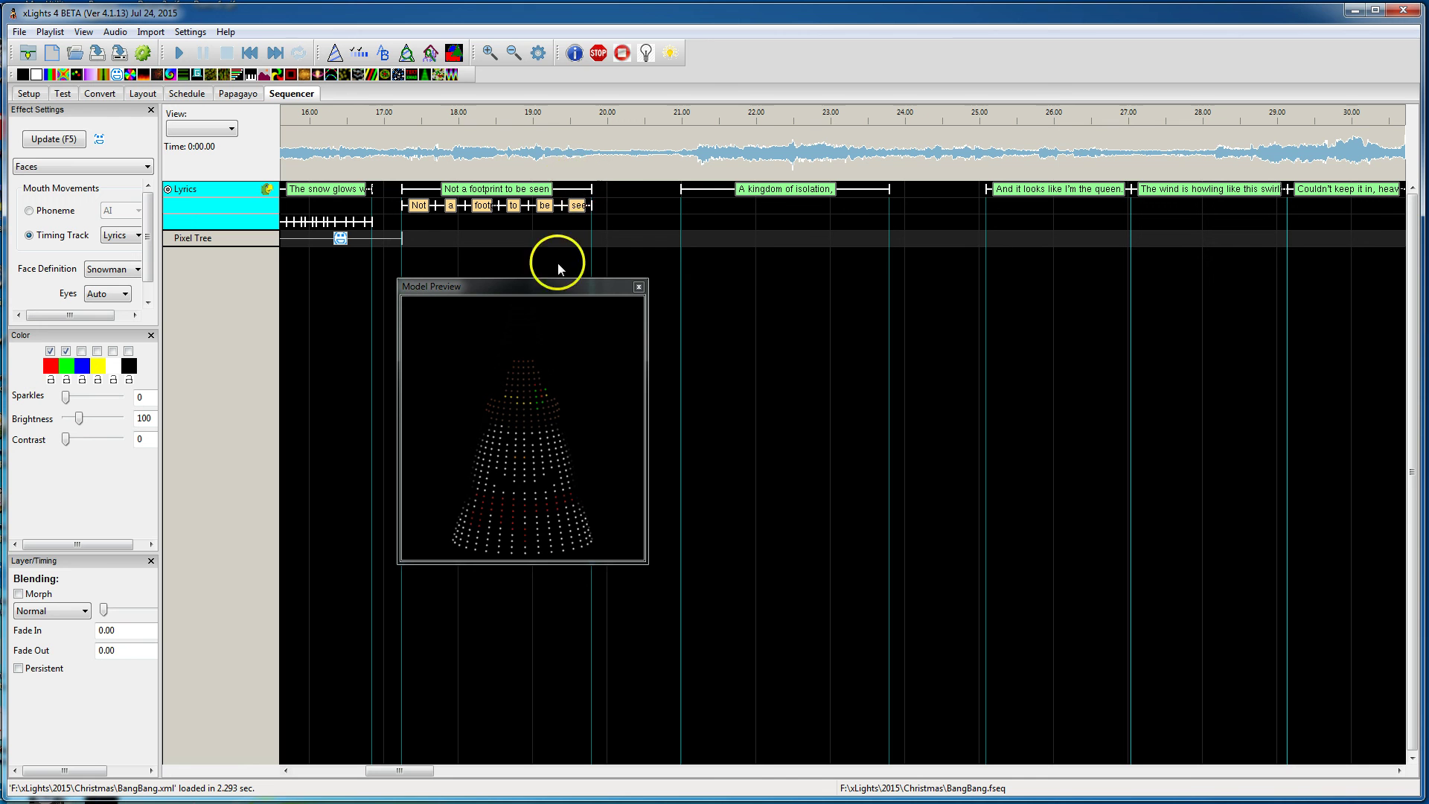